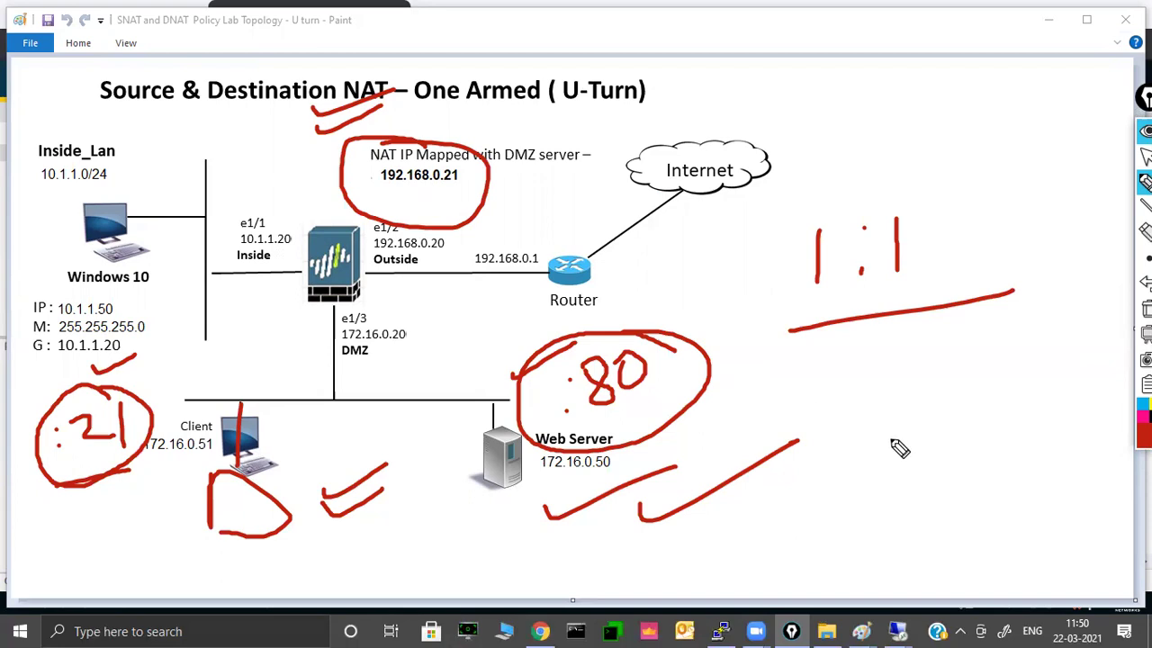
- Clear the drawn annotations from the NAT topology diagram and switch to the Palo Alto Firewall terminal
click(1146, 309)
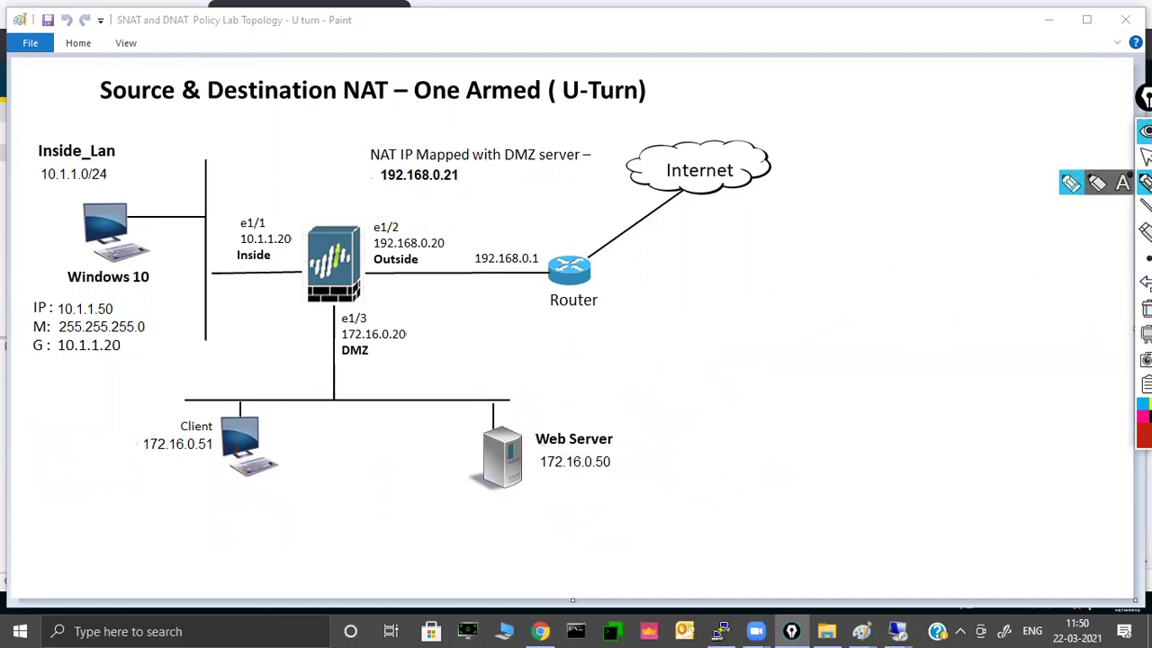
click(1044, 27)
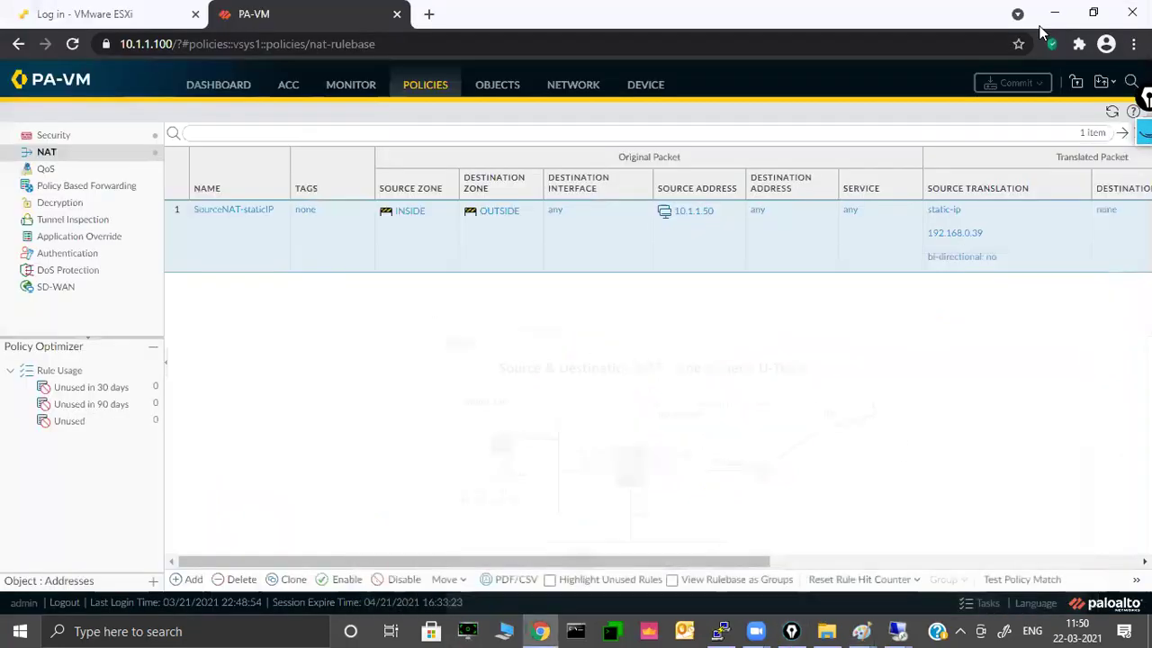
click(719, 618)
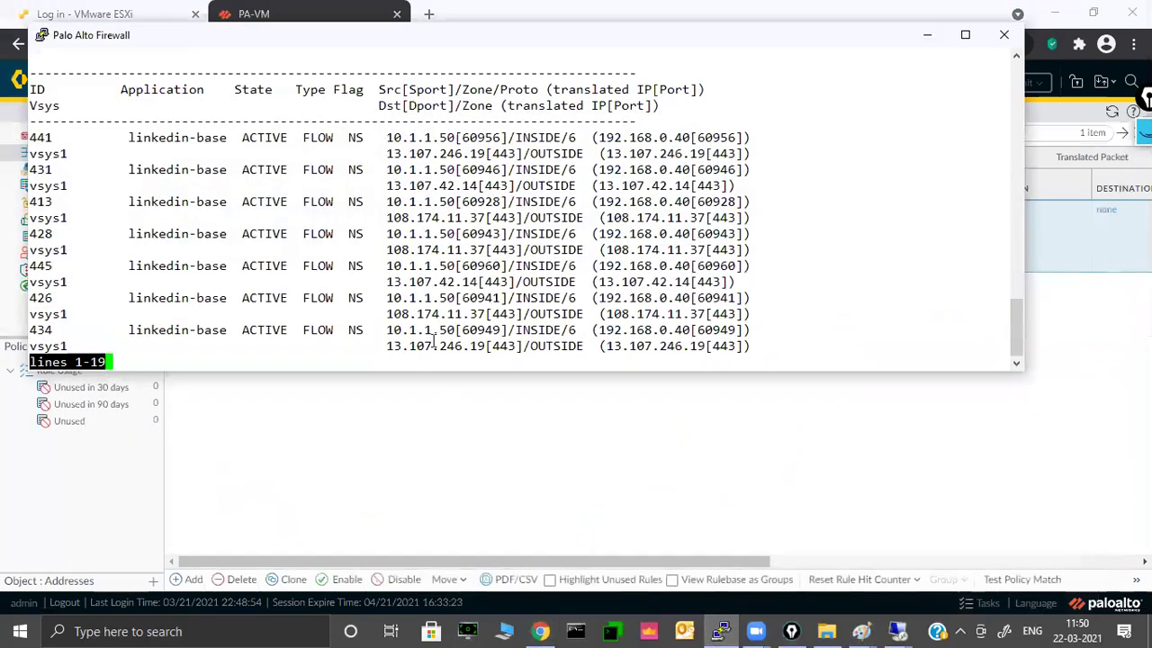
- Quit the paged session output and list every active firewall session with "show session all"
key(q)
key(Return)
key(Return)
key(Return)
key(Return)
key(Return)
key(Return)
key(Return)
key(Return)
key(Return)
key(Return)
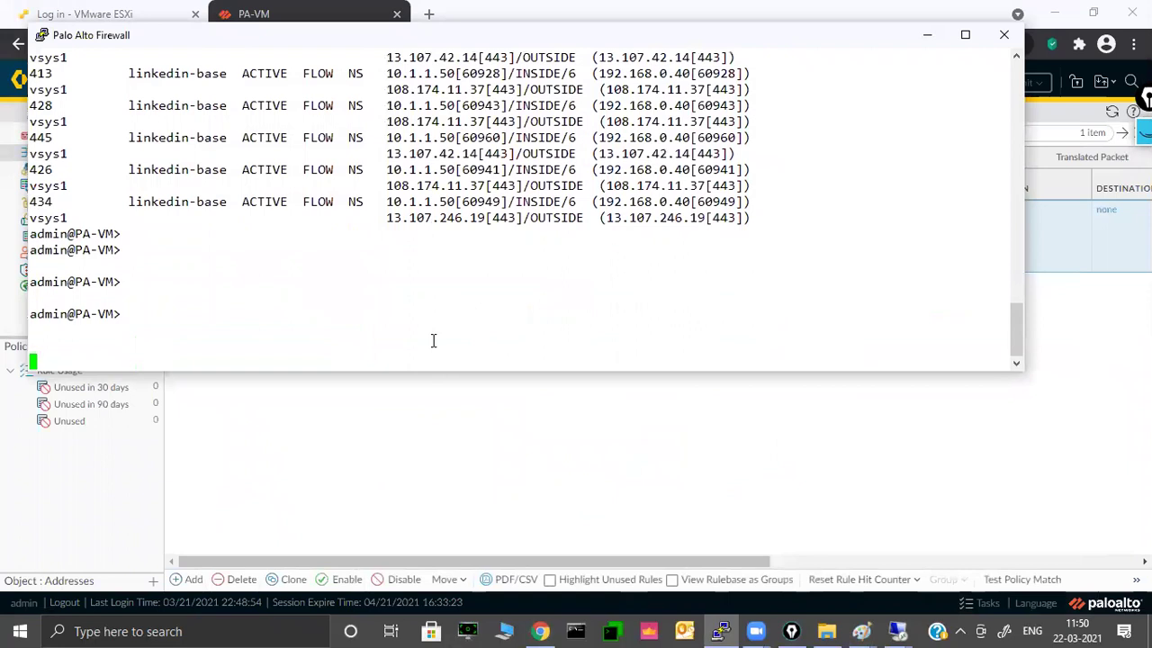
text(show session all)
key(Return)
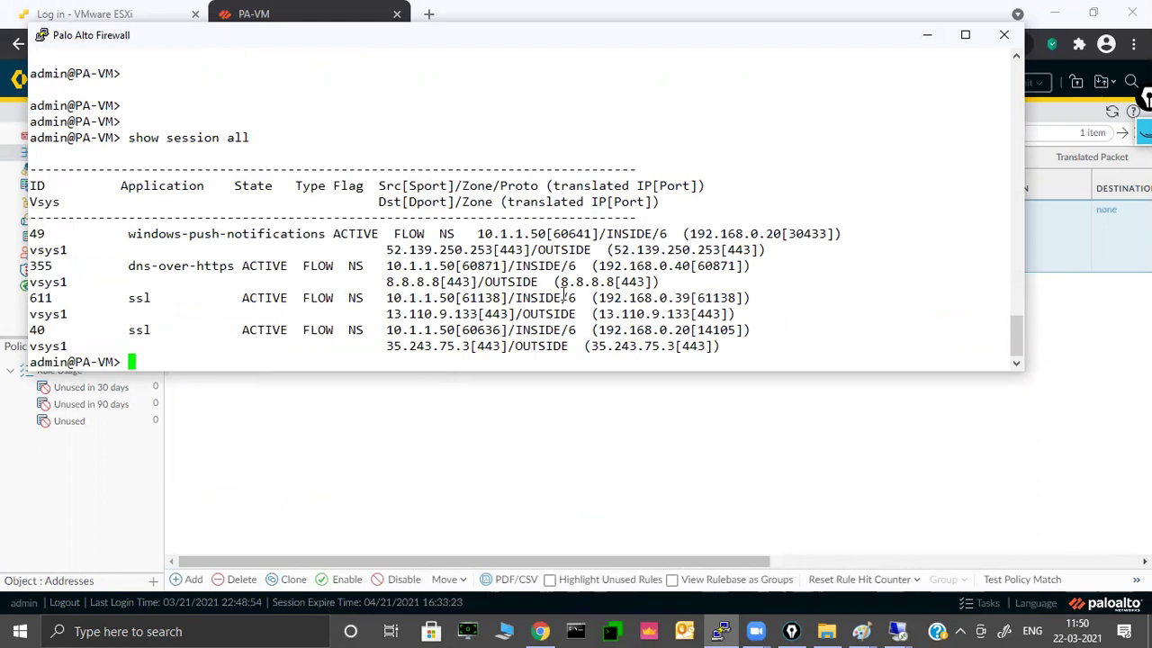
- Switch to the inside-zone Windows client's Remote Desktop session at 10.1.1.50 and show it full screen
click(928, 36)
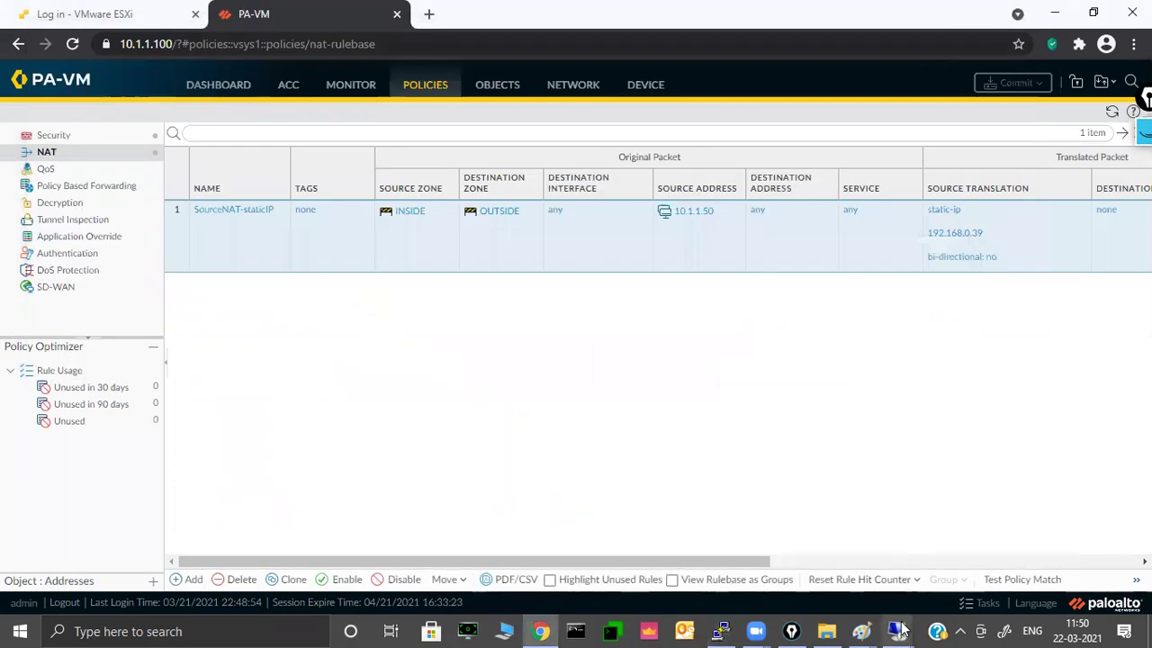
mouse_move(897, 631)
click(855, 561)
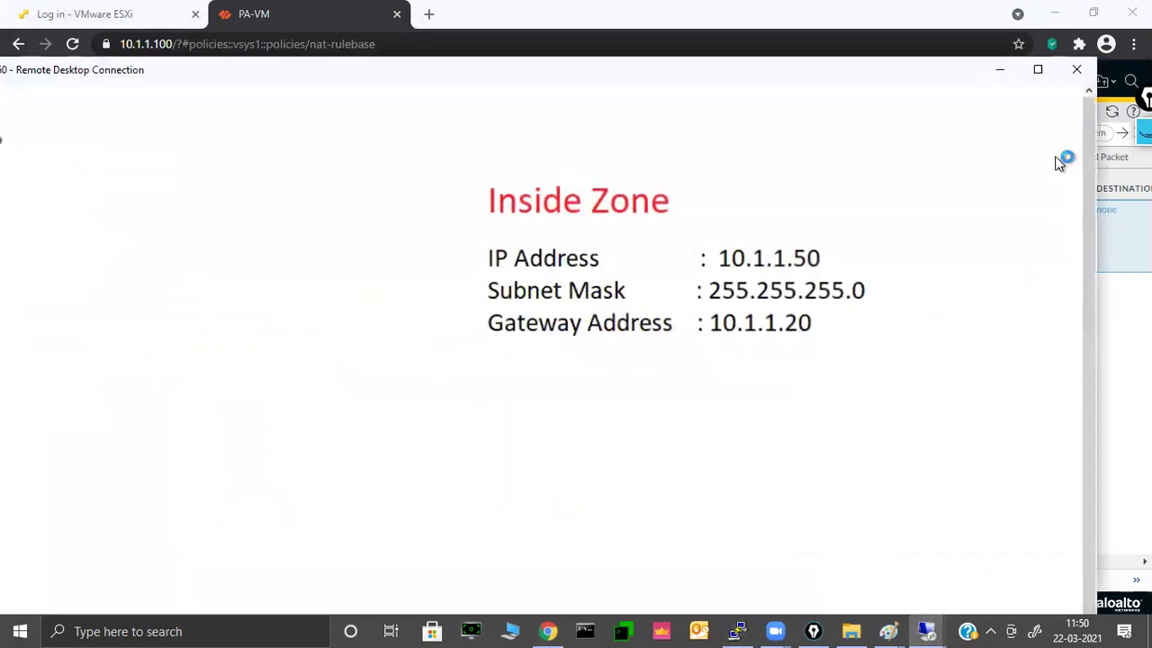
click(1037, 76)
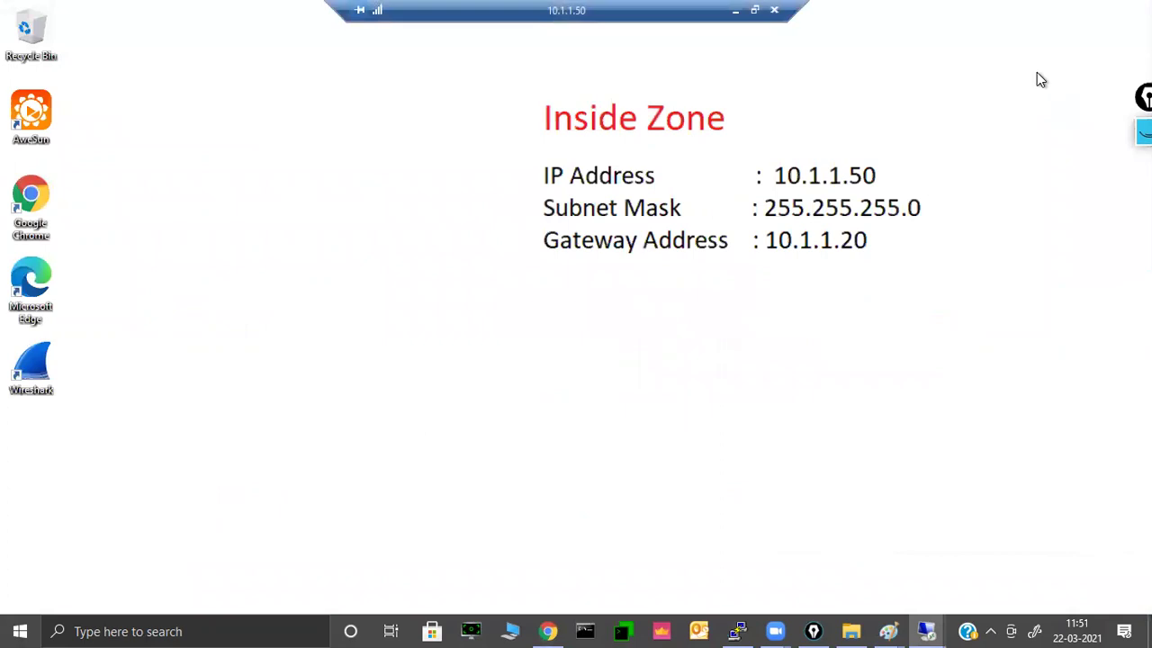
- Open facebook.com in Google Chrome on the inside client to generate outbound traffic
double_click(29, 196)
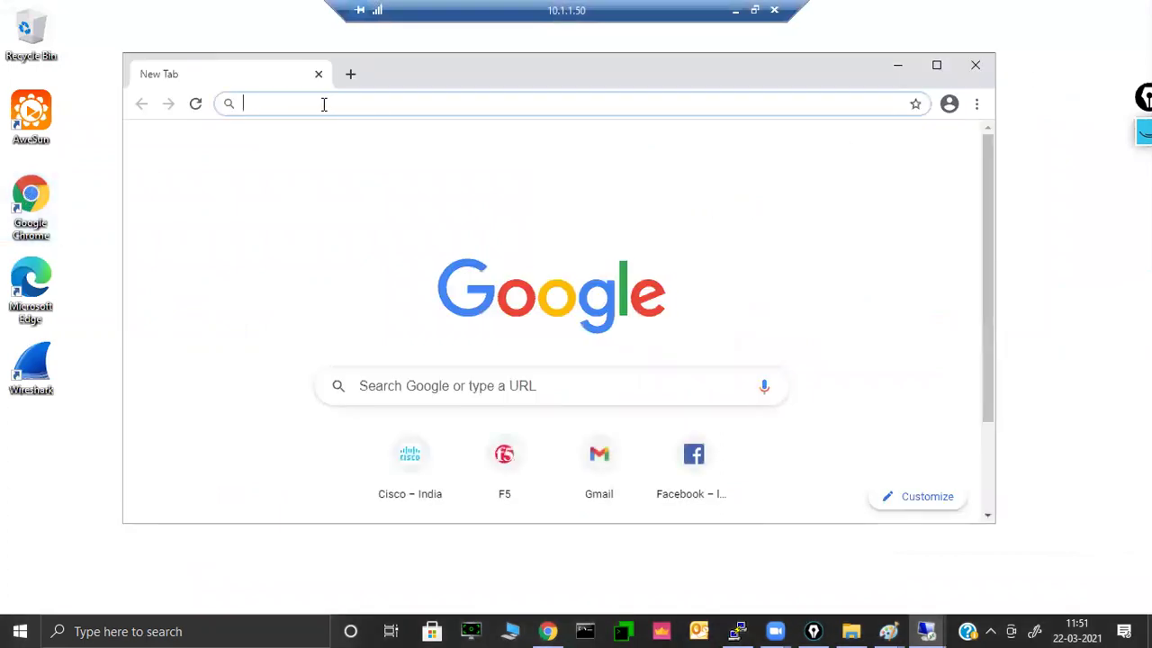
text(facebook.co)
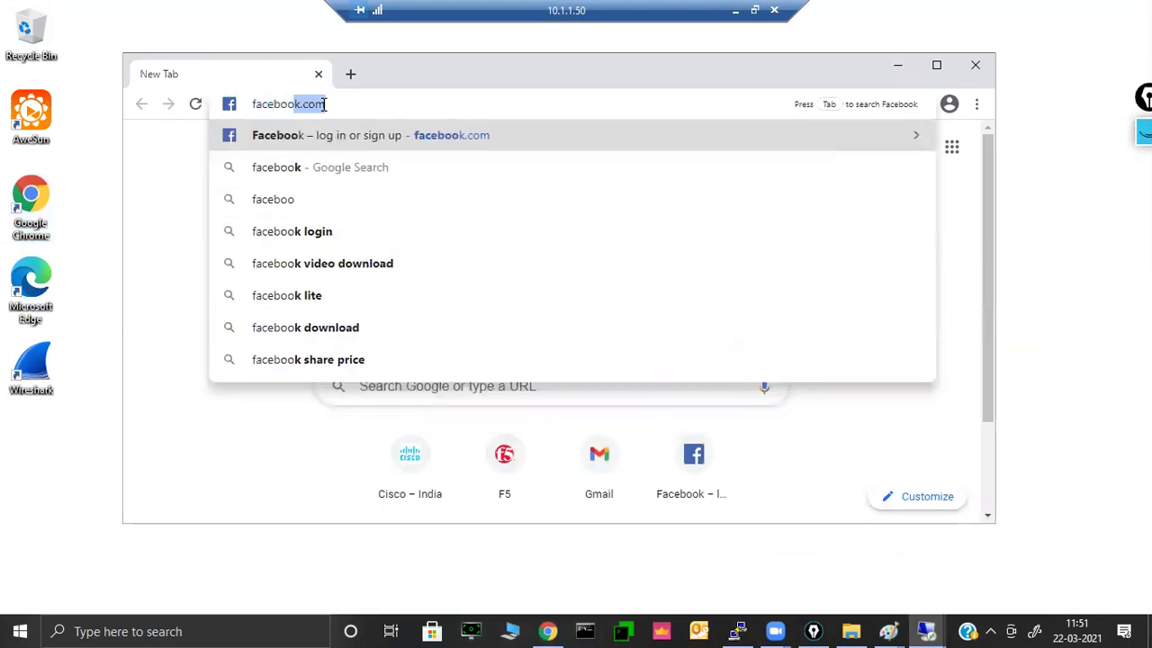
text(m)
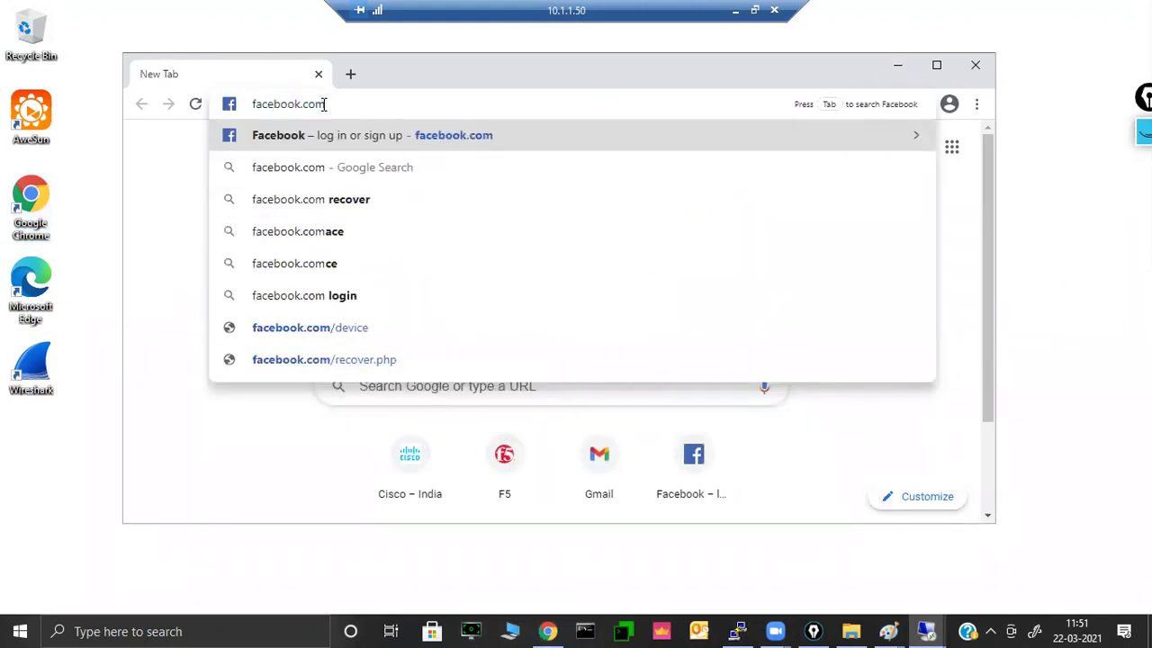
key(Return)
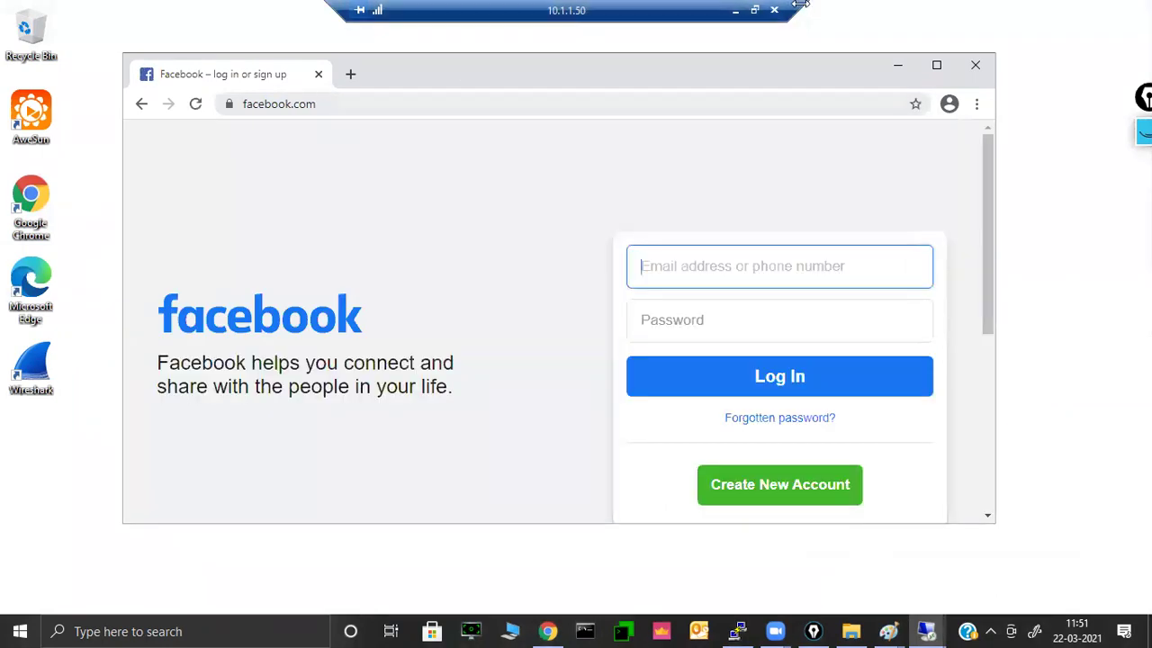
- Return to the firewall terminal and run "show session all filter application facebook-base"
click(735, 10)
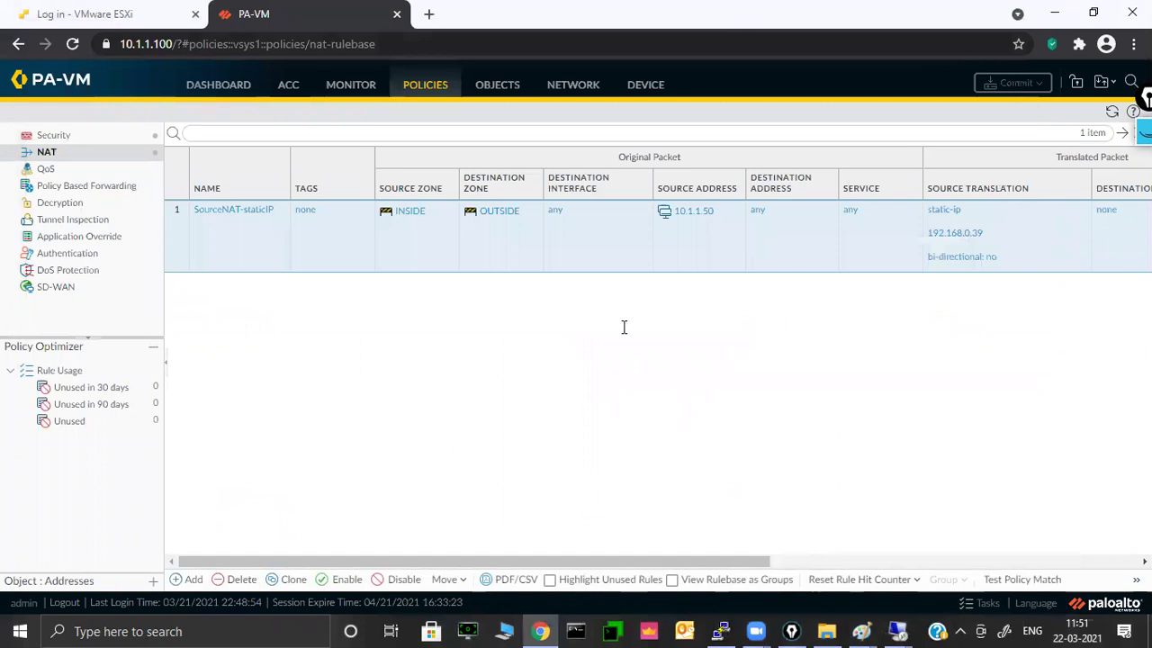
key(alt+Tab)
text(filter application face)
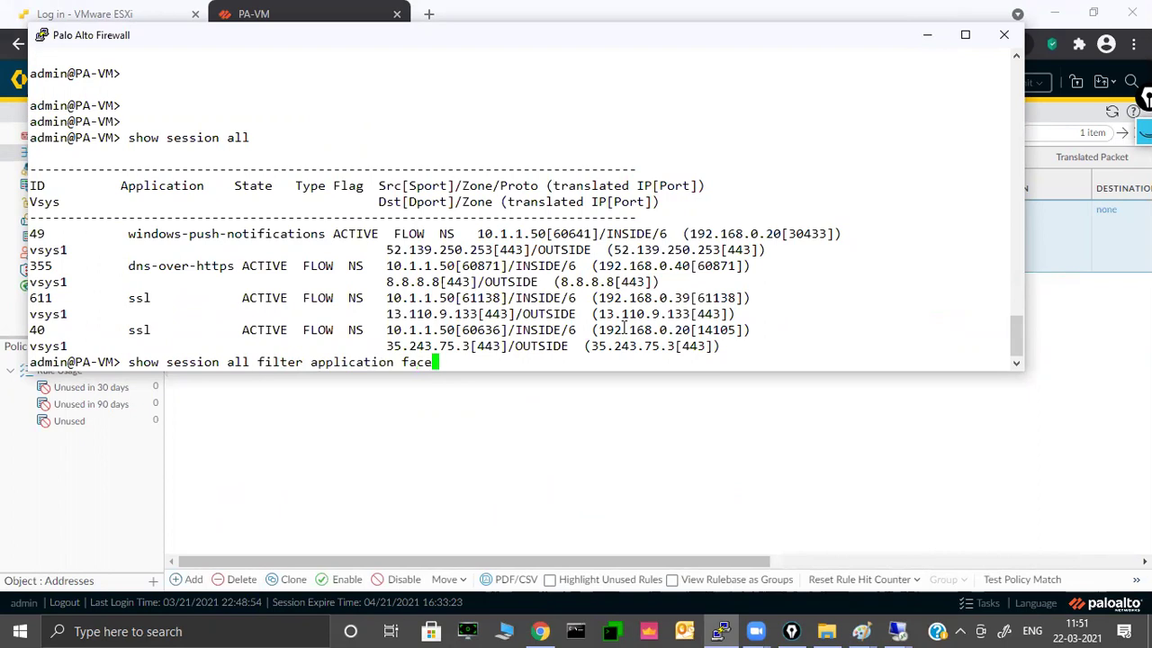
text(book-base)
key(Return)
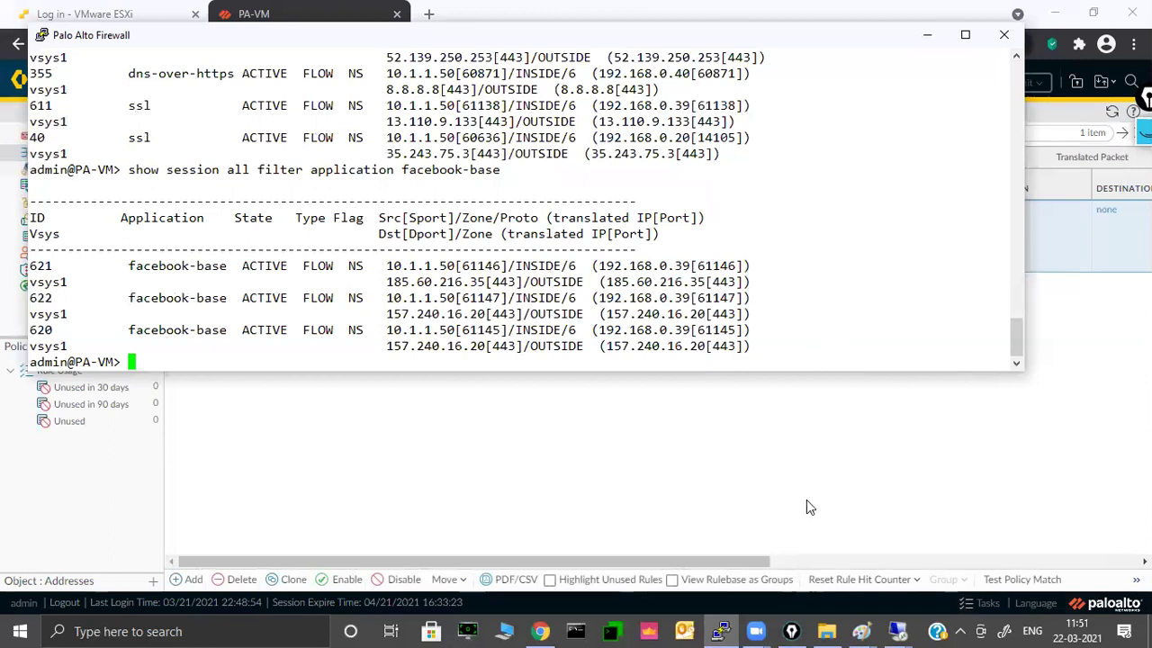
- Compare the original source IP and port with the translated ones in the first facebook-base session, and minimize the terminal
drag(388, 265, 455, 270)
drag(592, 265, 696, 267)
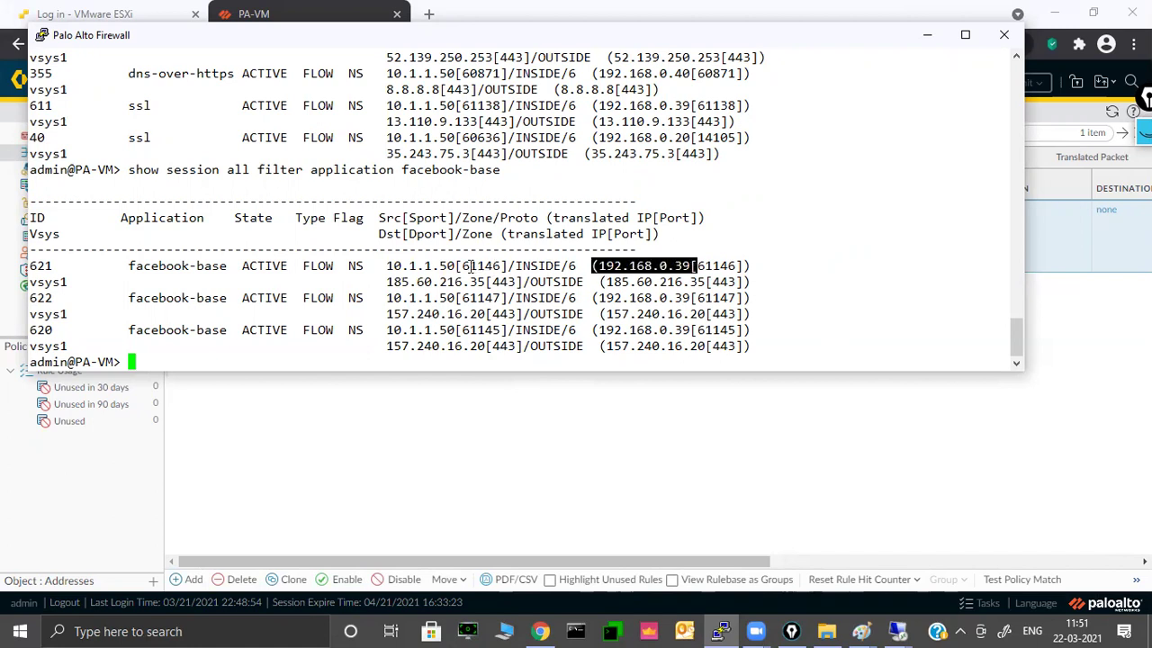
drag(388, 266, 508, 266)
drag(594, 266, 736, 267)
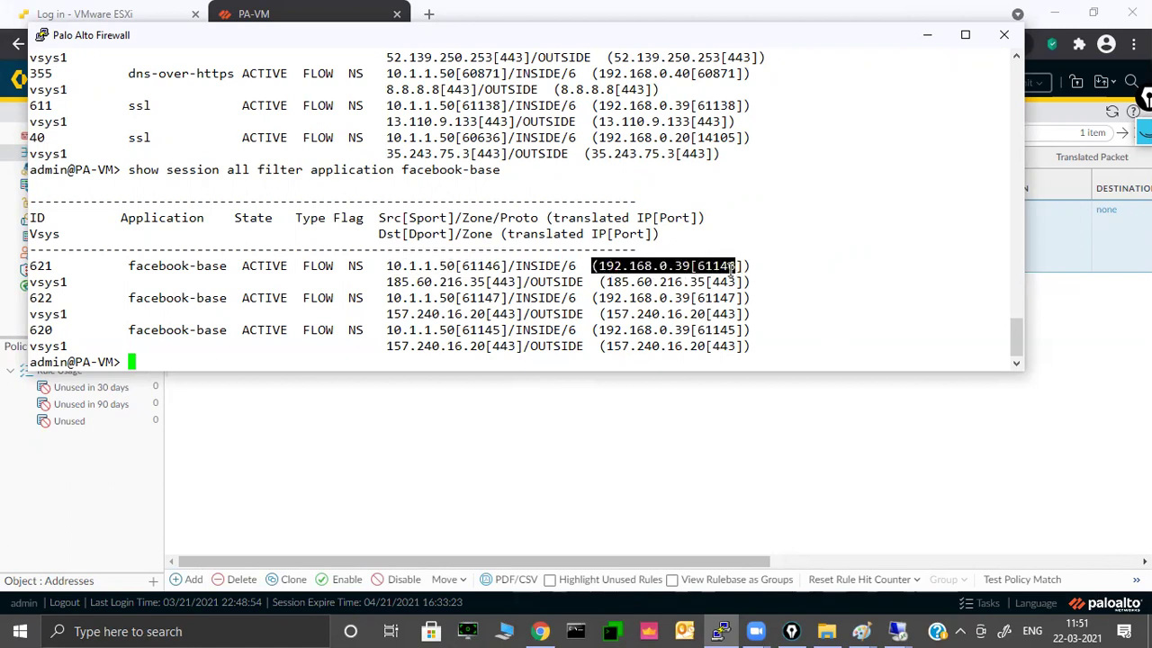
click(925, 38)
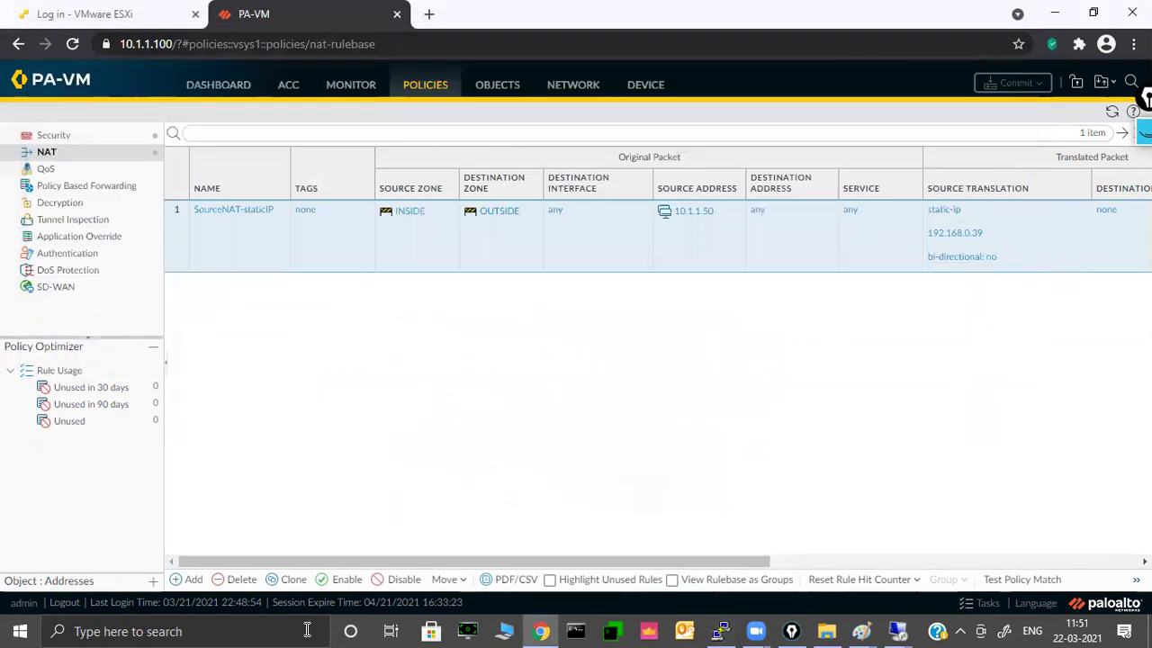
- Try to enable bi-directional source address translation on the SourceNAT-staticIP rule
click(245, 209)
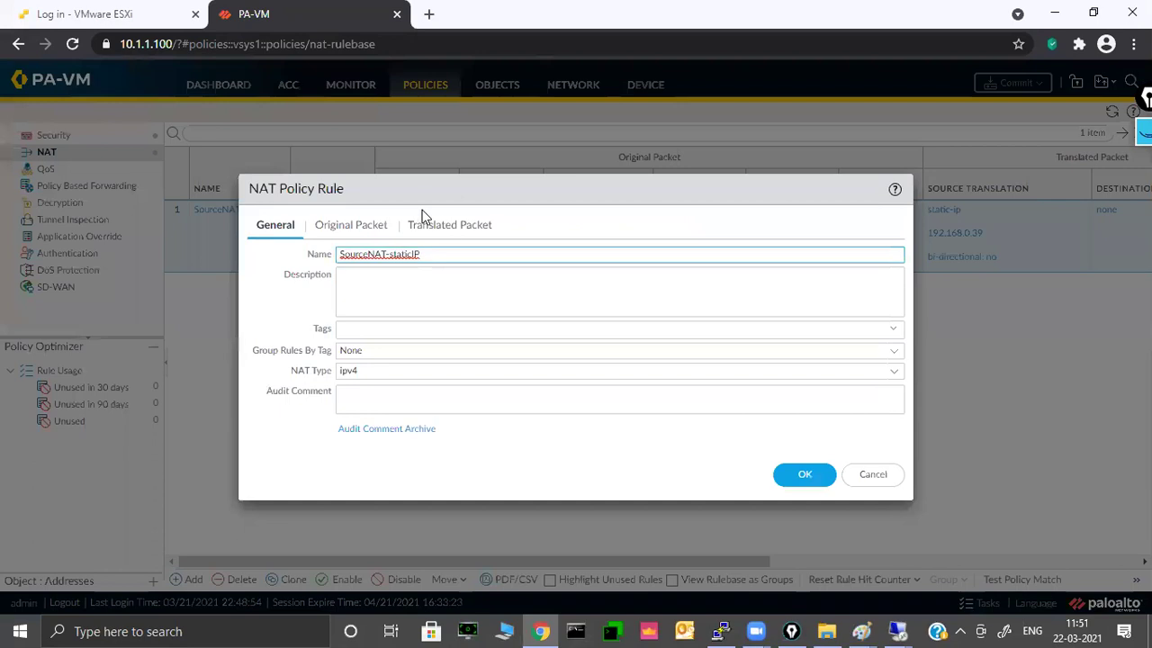
click(445, 225)
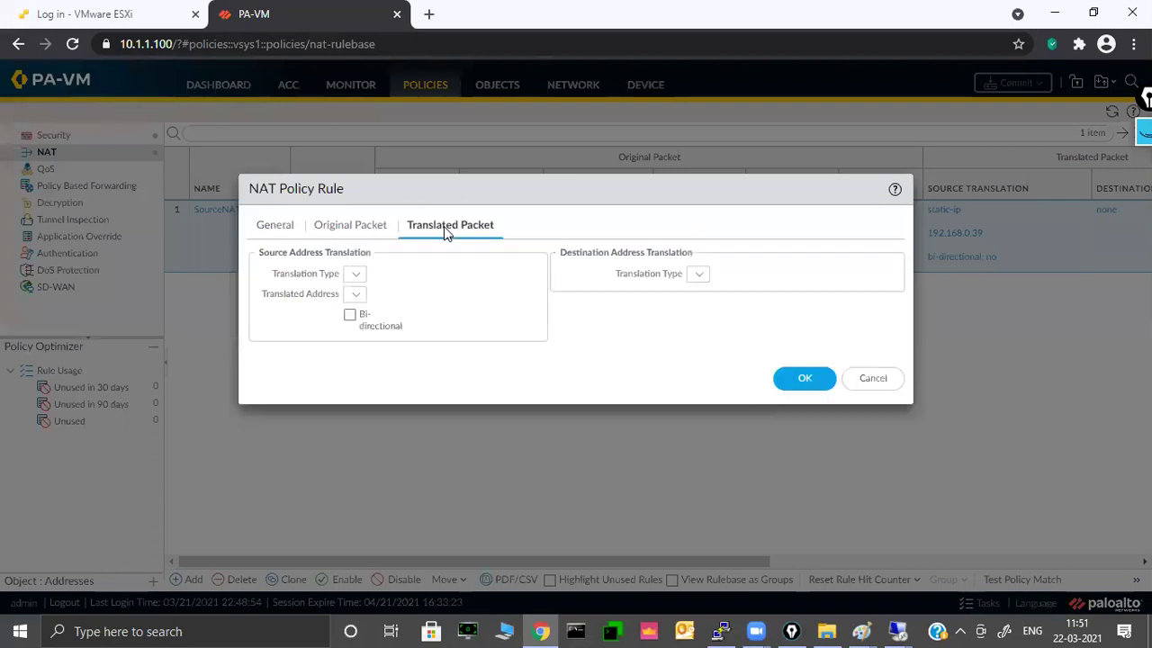
click(351, 316)
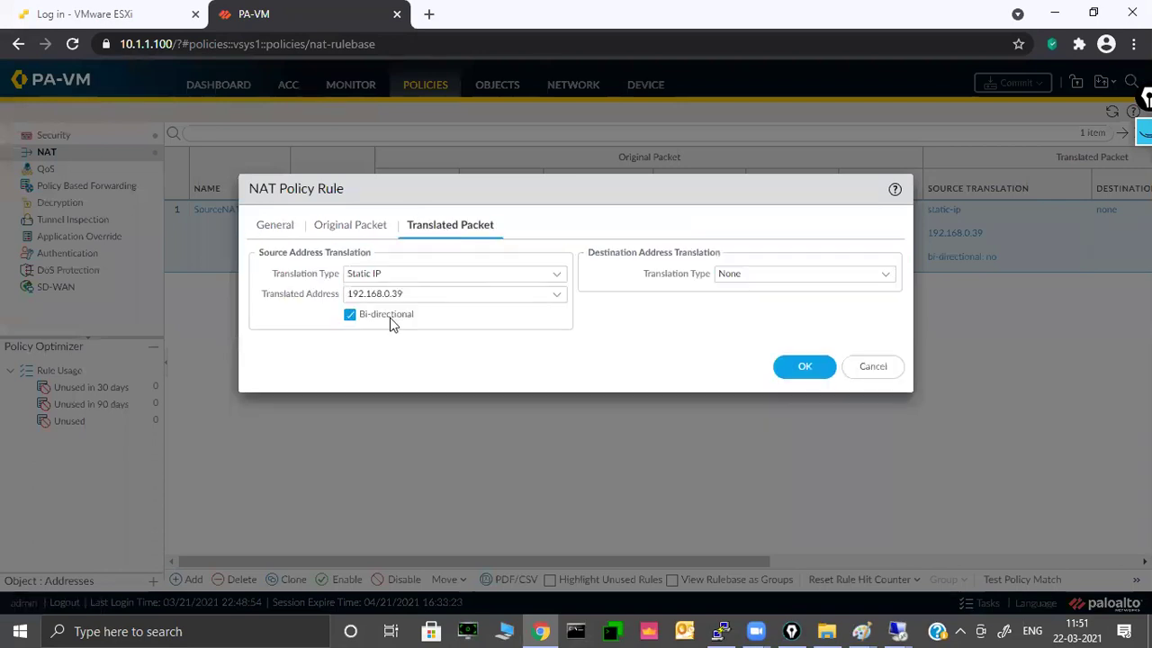
click(793, 371)
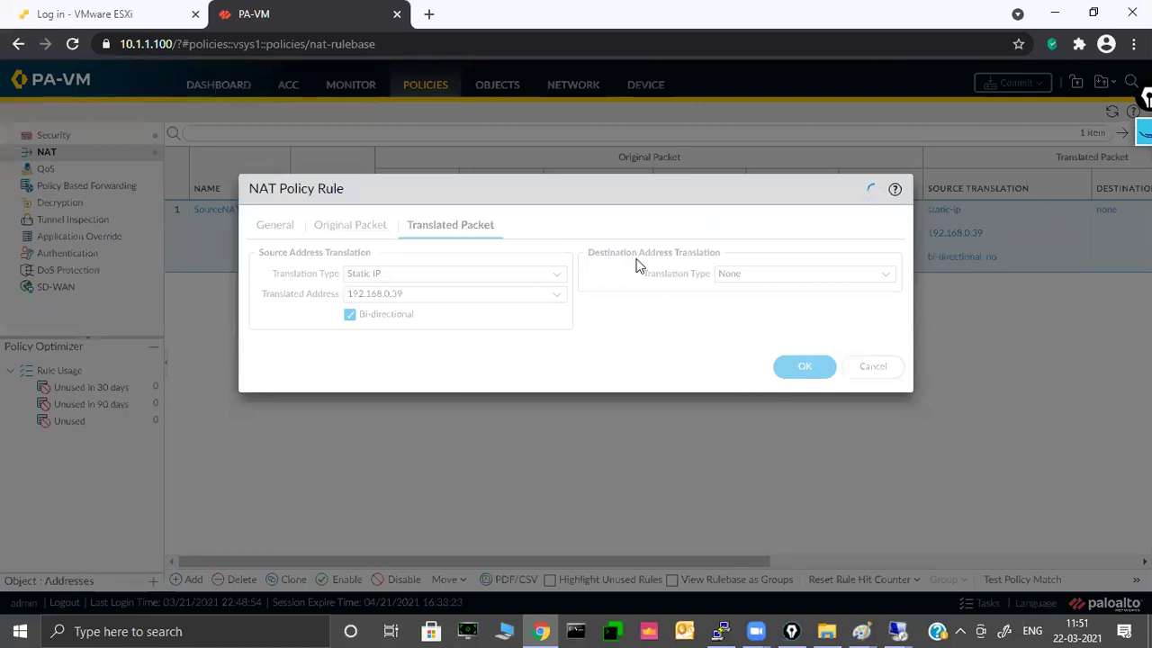
drag(558, 189, 553, 160)
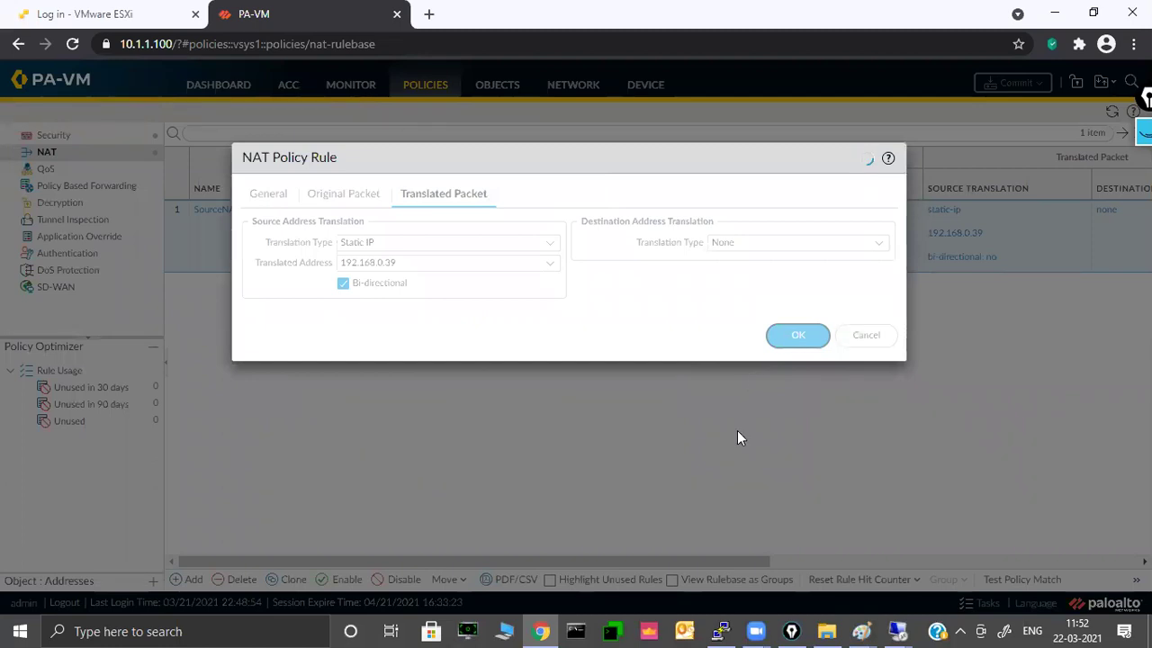
- Reload the firewall's NAT rulebase page past the certificate warning and postpone the telemetry data collection prompt
click(442, 48)
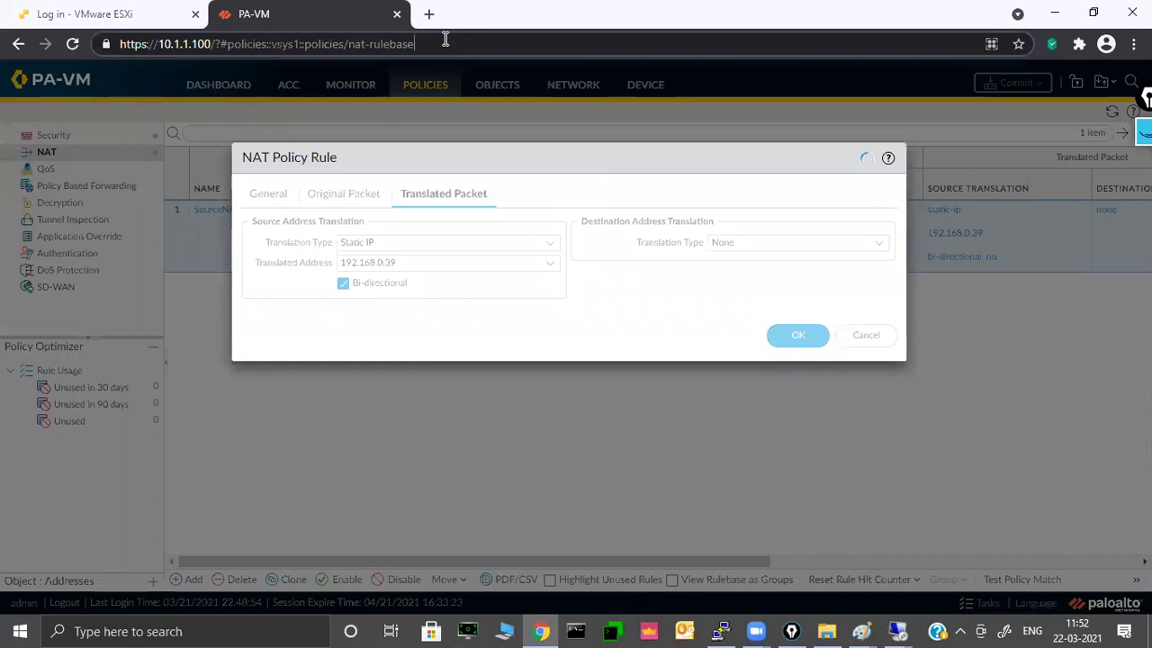
key(Return)
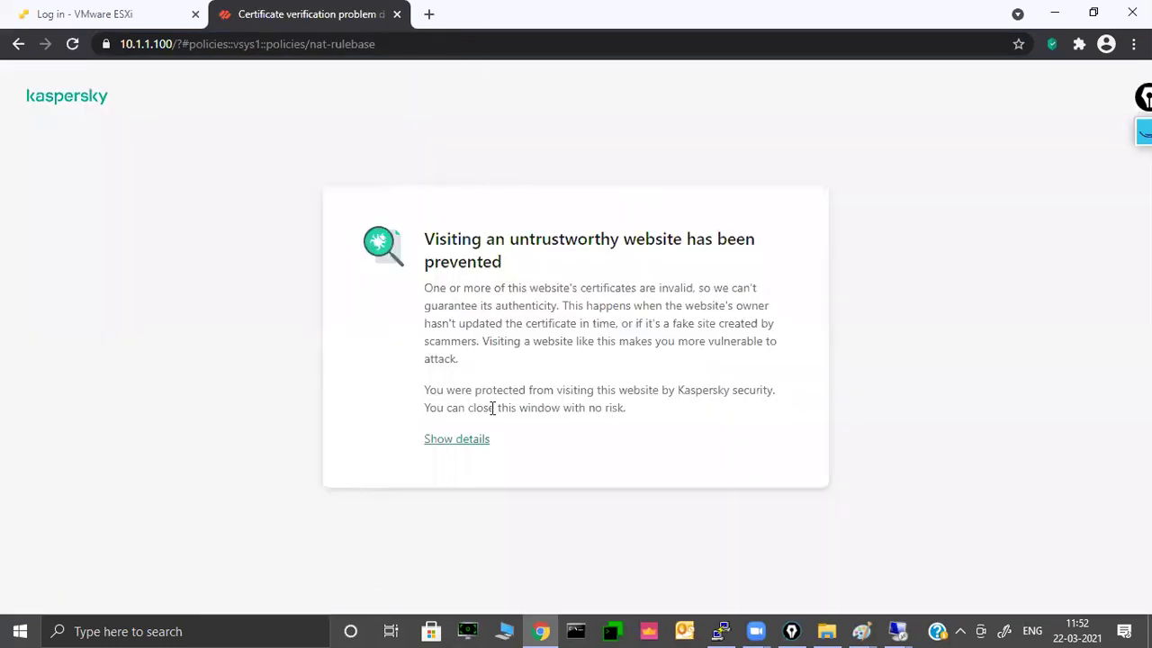
click(456, 438)
click(598, 497)
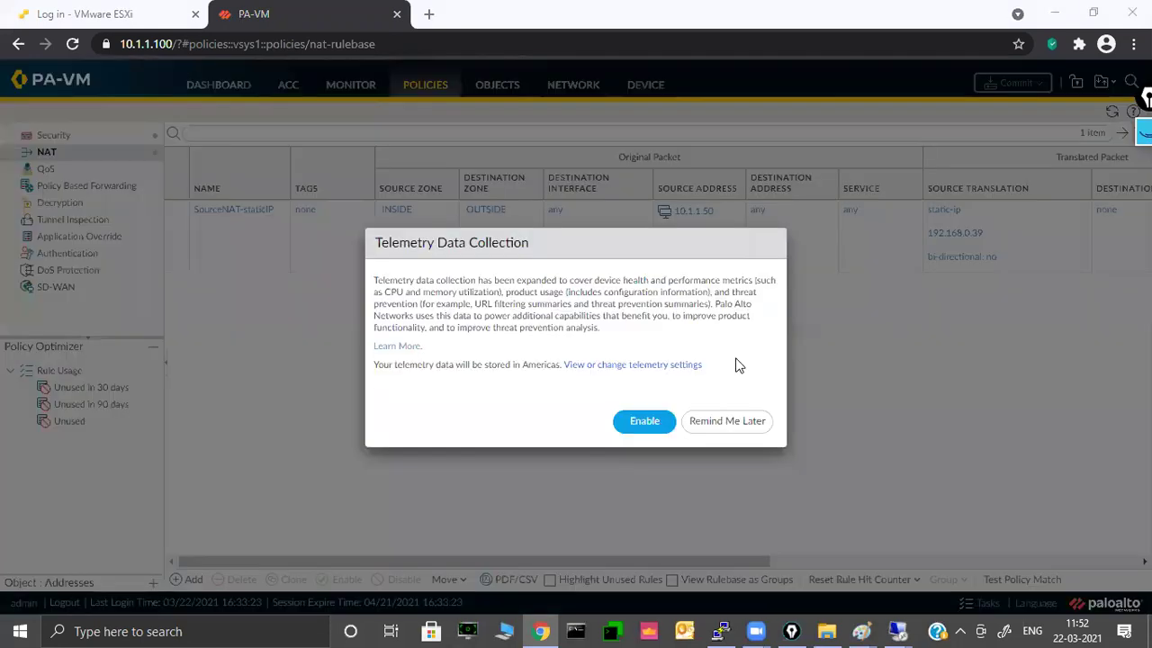
click(717, 423)
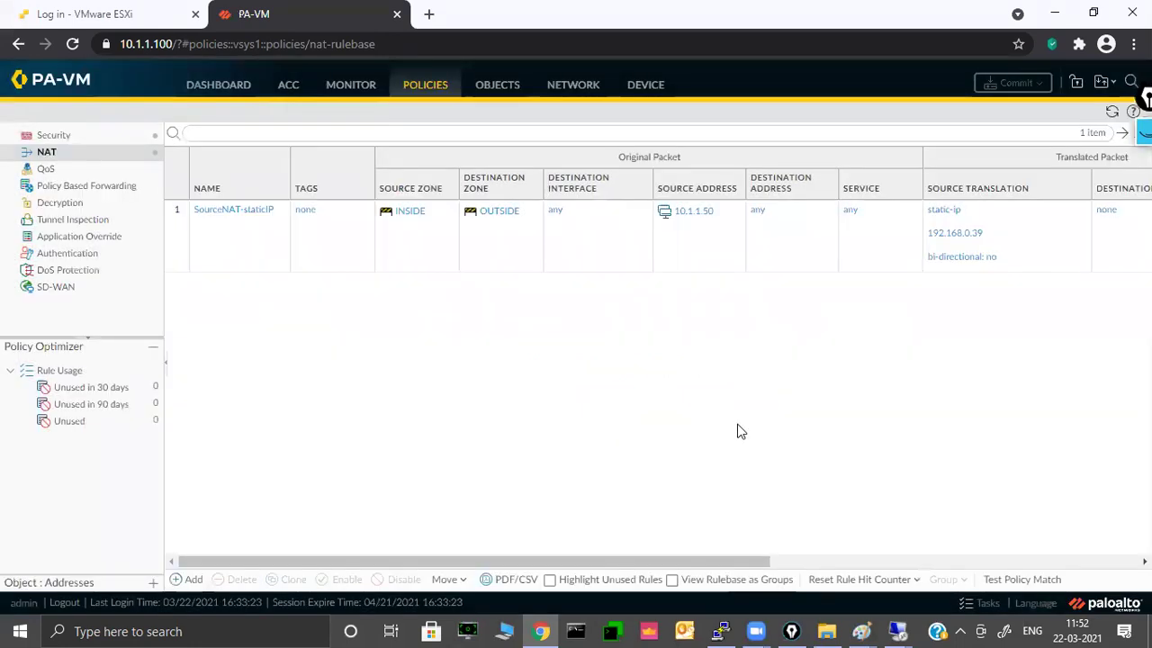
- Enable bi-directional translation in the SourceNAT-staticIP rule's source address translation and save the rule
click(231, 214)
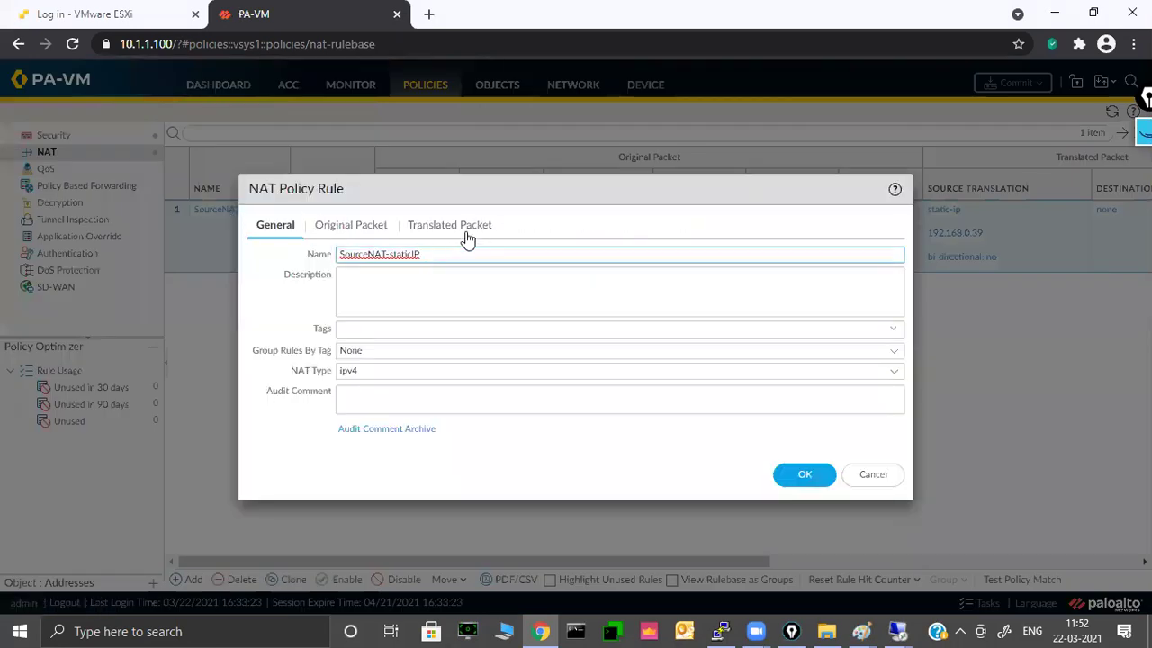
click(466, 229)
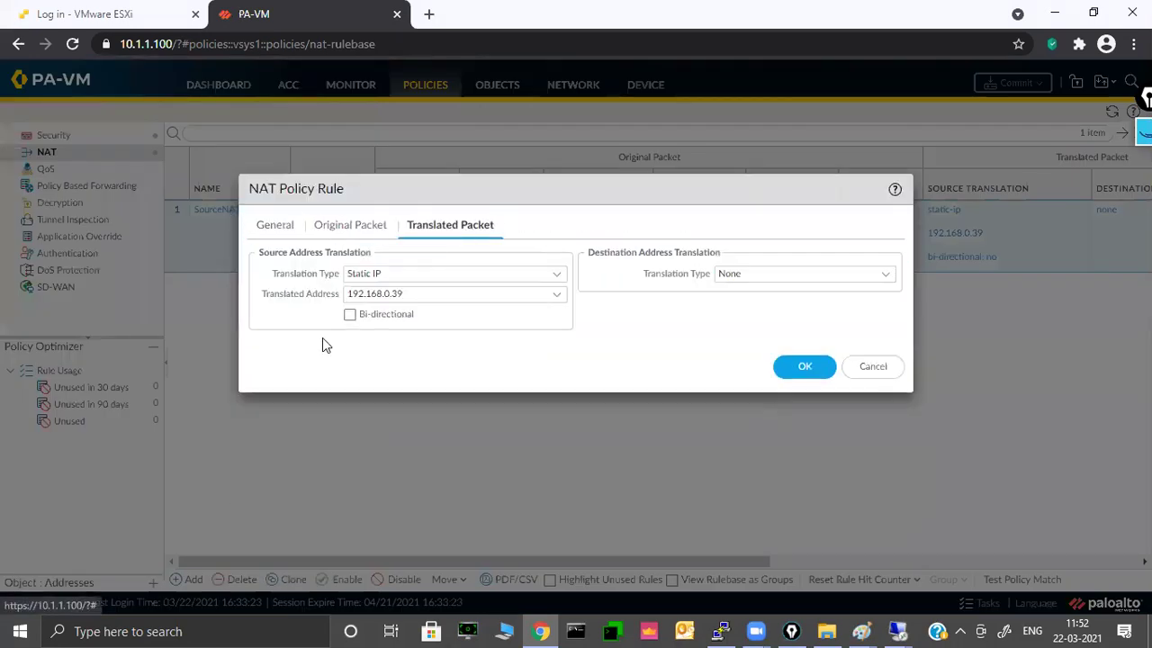
click(350, 314)
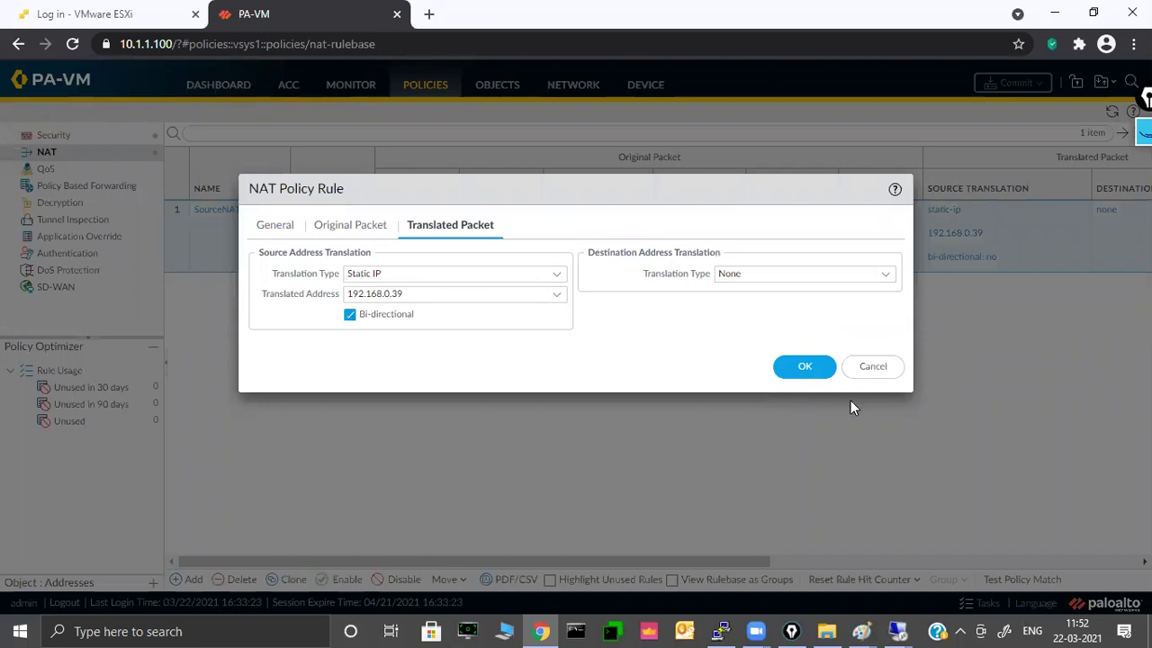
click(801, 370)
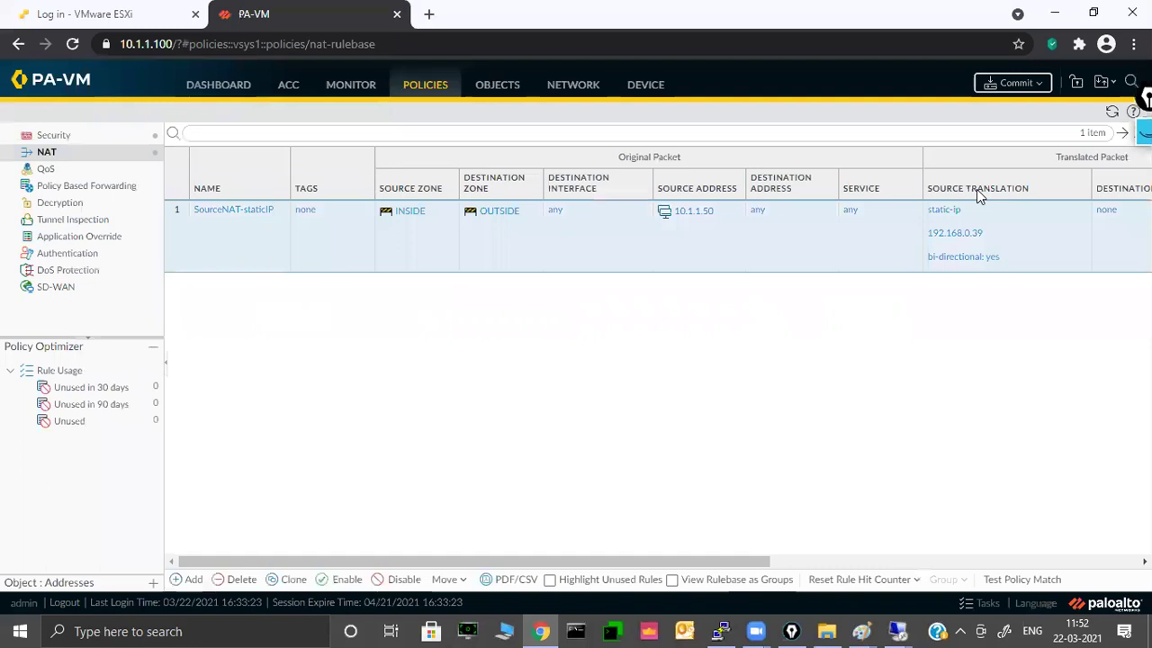
- Commit all pending changes to the firewall's running configuration and close the commit status
click(999, 88)
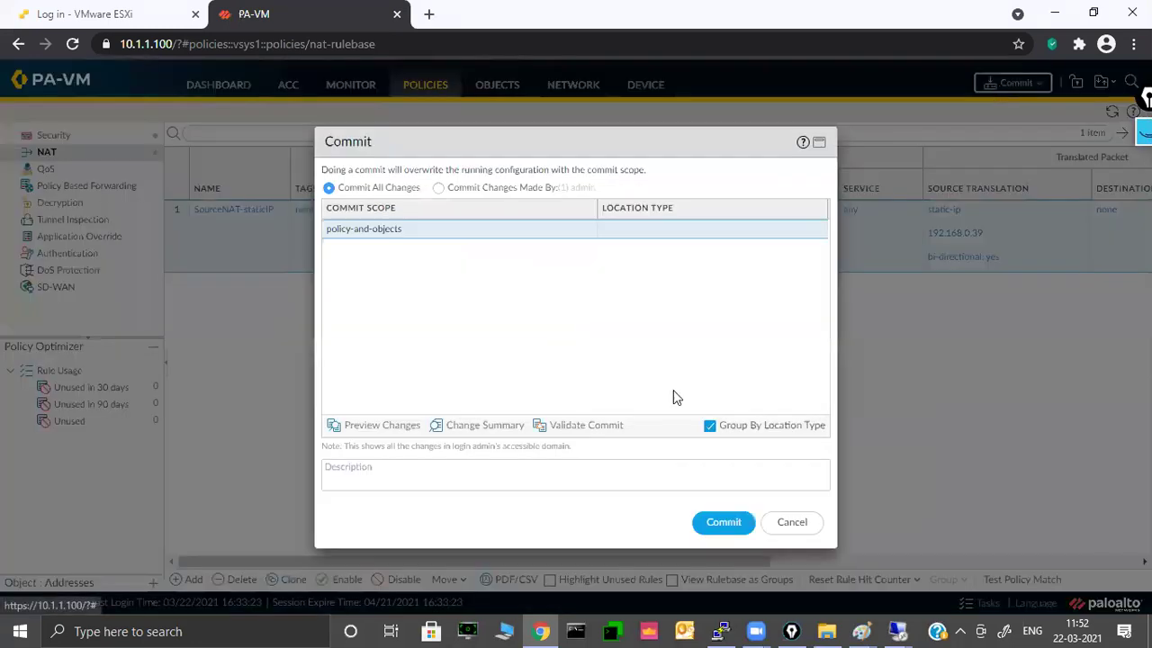
click(720, 525)
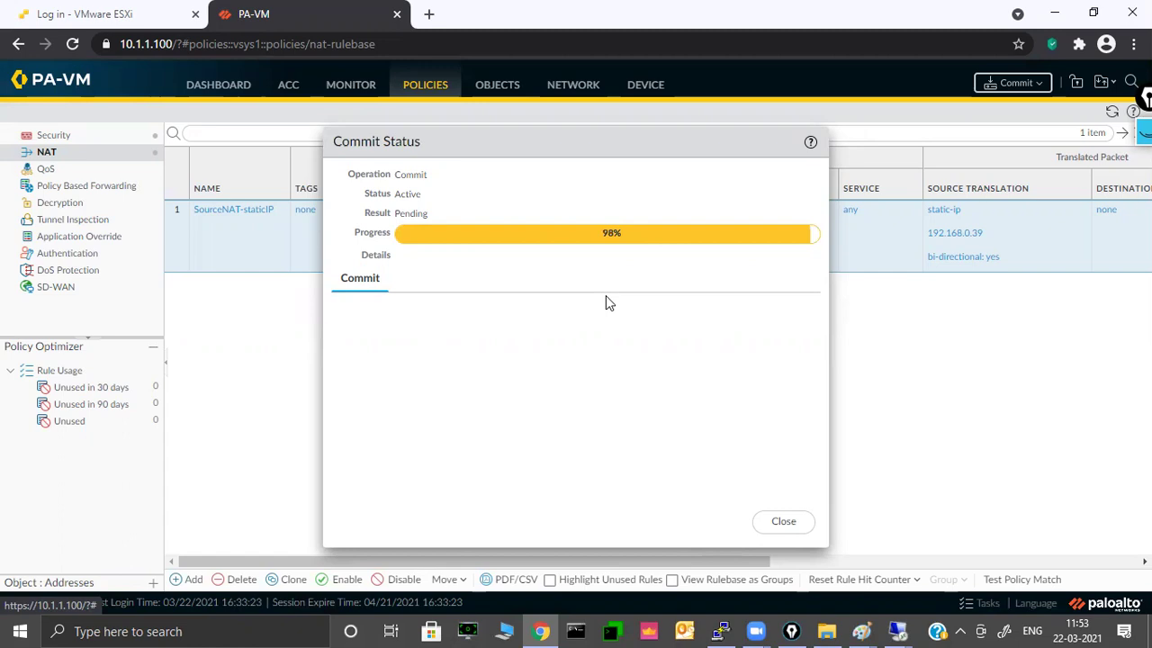
click(783, 524)
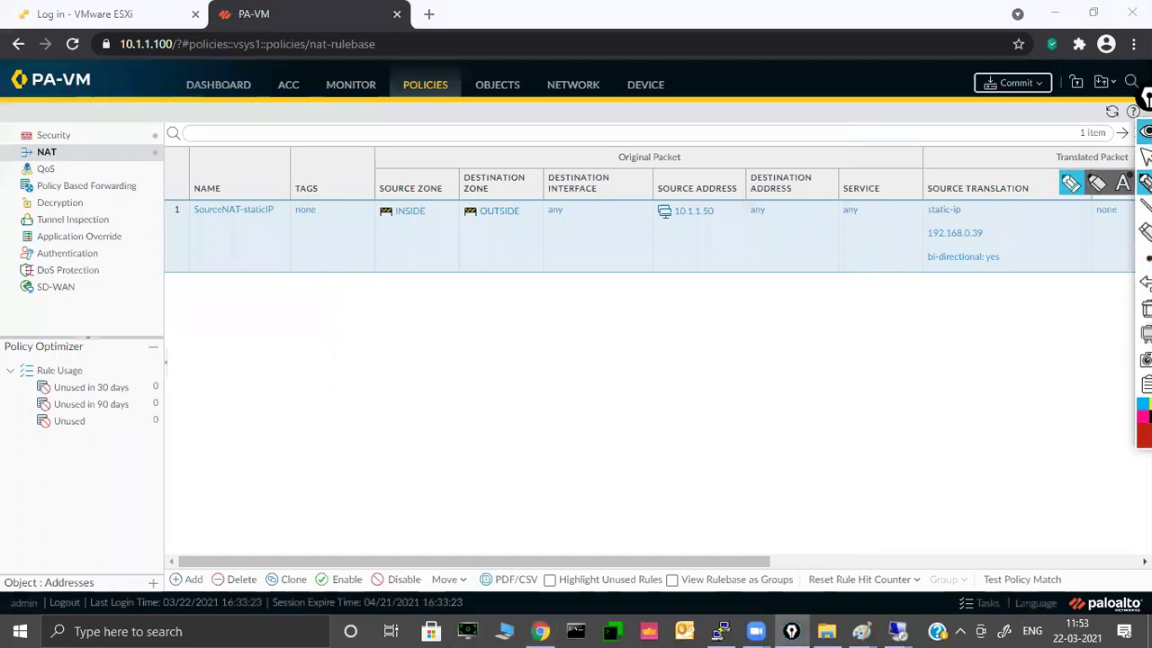
- Highlight the "bi-directional: yes" entry in the SourceNAT-staticIP rule's source translation with the red highlighter
click(1097, 184)
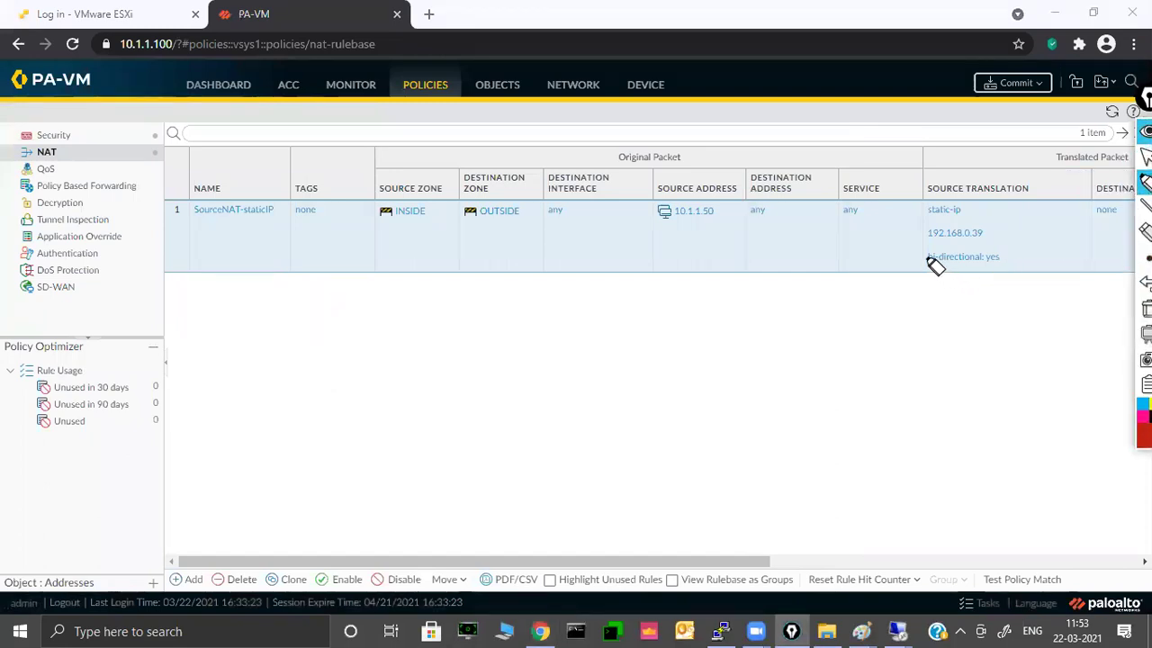
drag(933, 261, 1001, 258)
click(1023, 258)
drag(927, 259, 1017, 269)
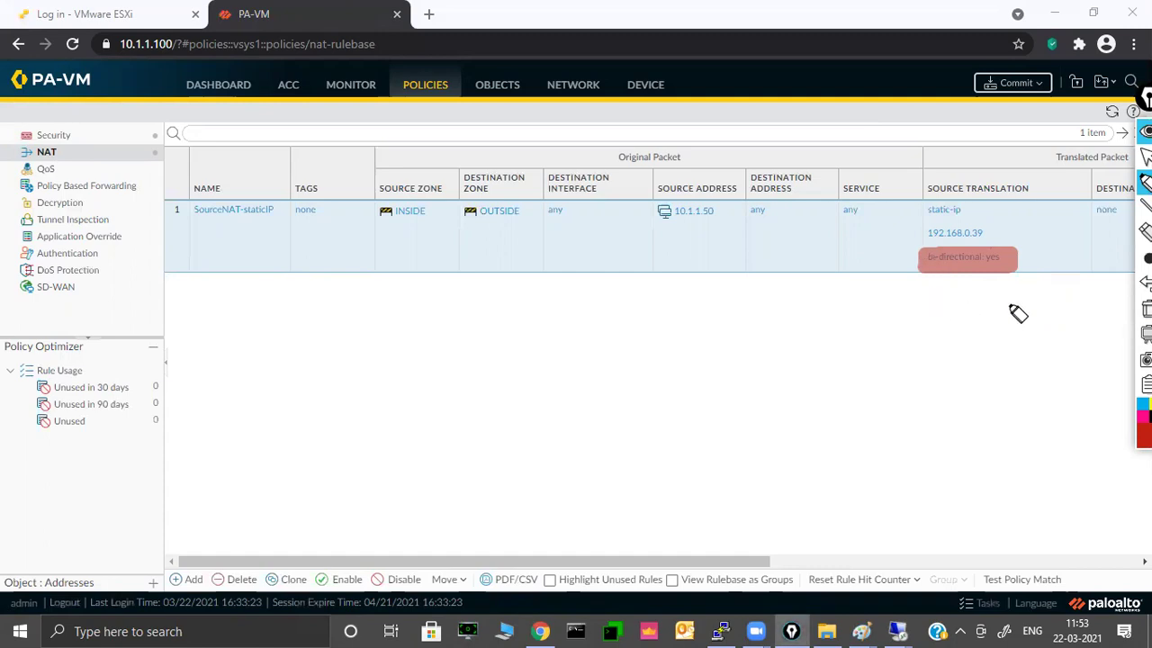
drag(927, 258, 1008, 262)
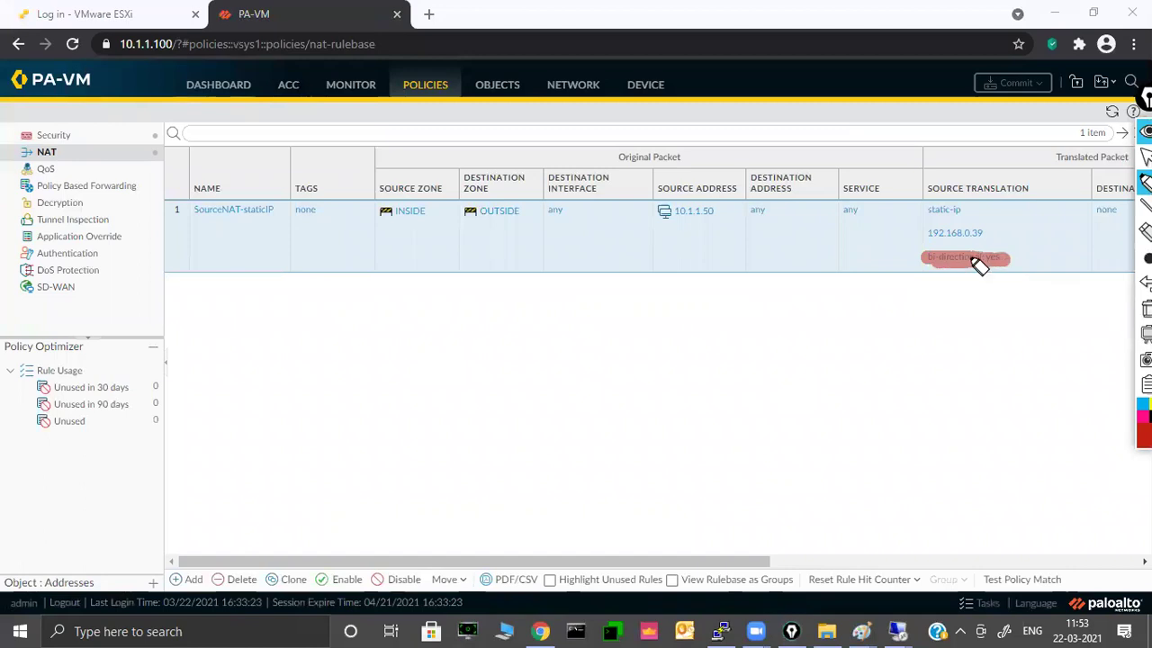
- Mark rule number 1, write a bracketed "2" beneath it and "GUI" above the rule table, and clear the annotations
click(174, 210)
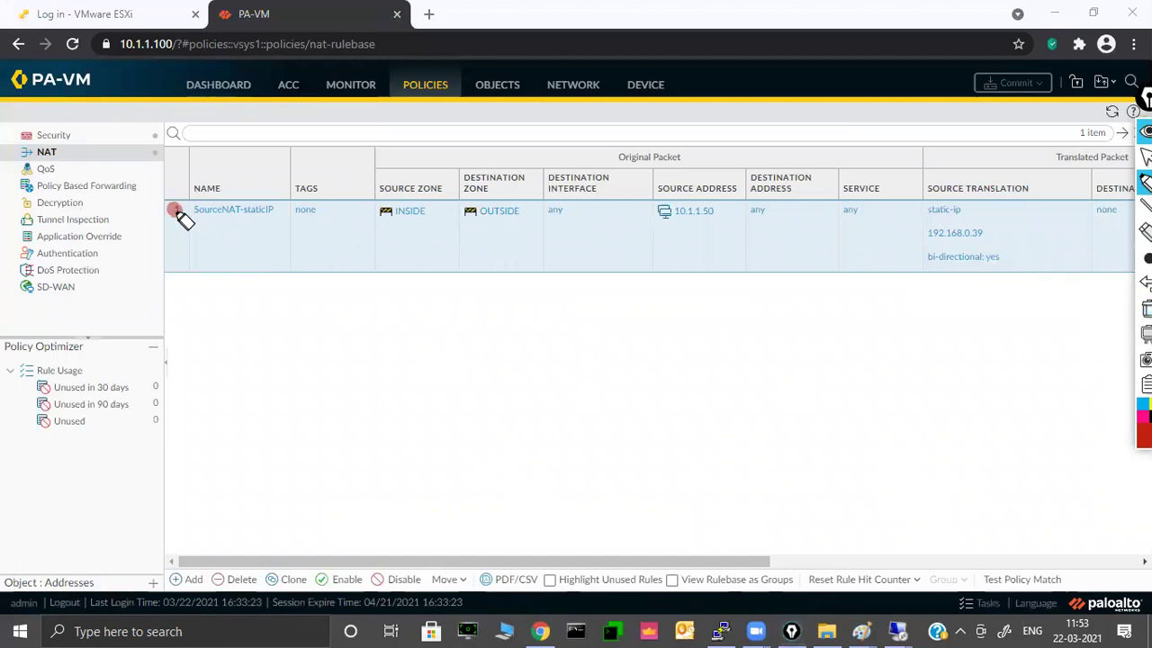
mouse_move(173, 298)
mouse_down()
mouse_move(189, 303)
mouse_move(188, 336)
mouse_move(206, 340)
mouse_up()
mouse_move(187, 185)
mouse_down()
mouse_move(145, 187)
mouse_move(141, 367)
mouse_move(232, 407)
mouse_up()
drag(302, 97, 303, 171)
mouse_move(323, 115)
mouse_down()
mouse_move(386, 121)
mouse_move(432, 149)
mouse_move(428, 164)
mouse_move(453, 168)
mouse_up()
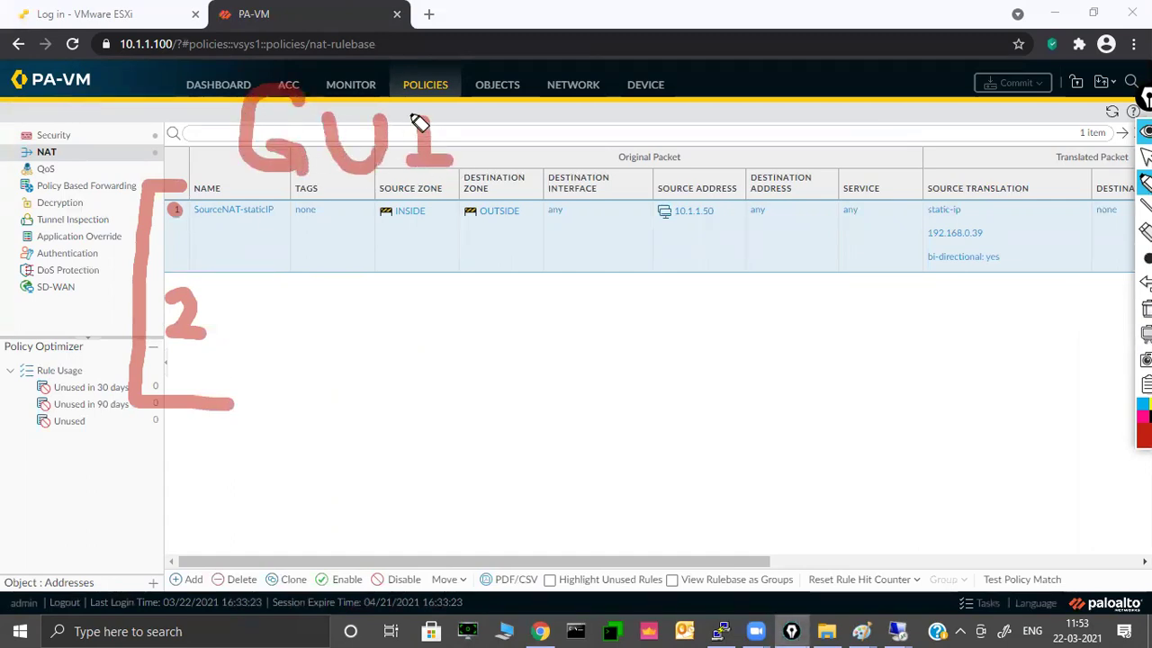
drag(404, 115, 464, 114)
click(216, 308)
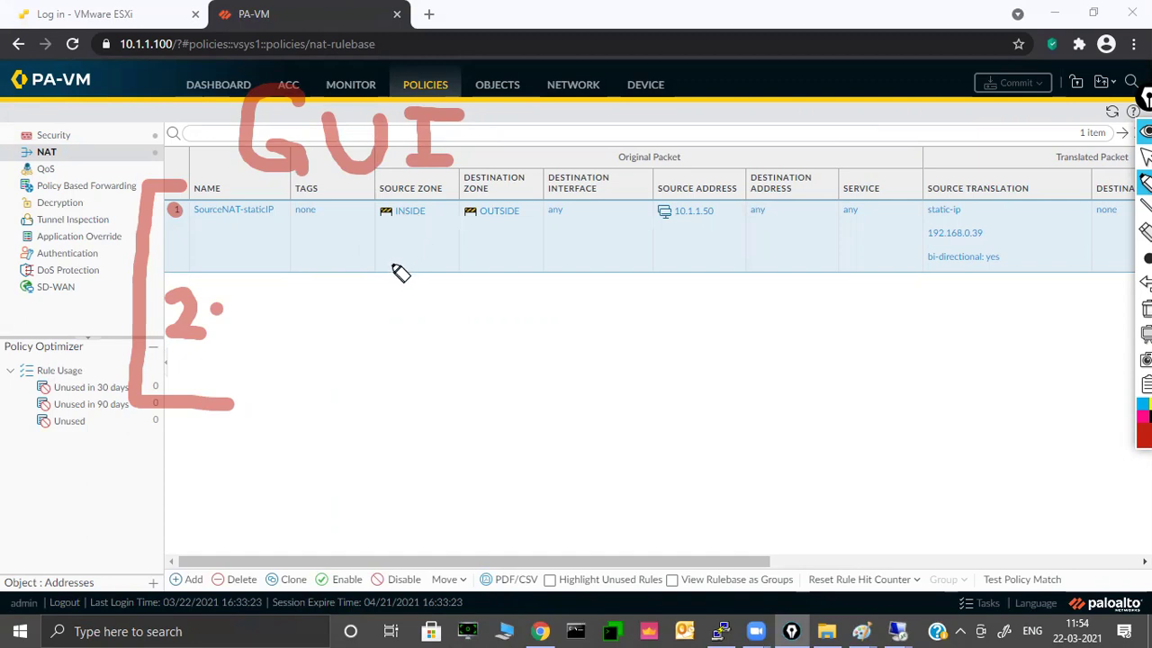
key(ctrl+shift+e)
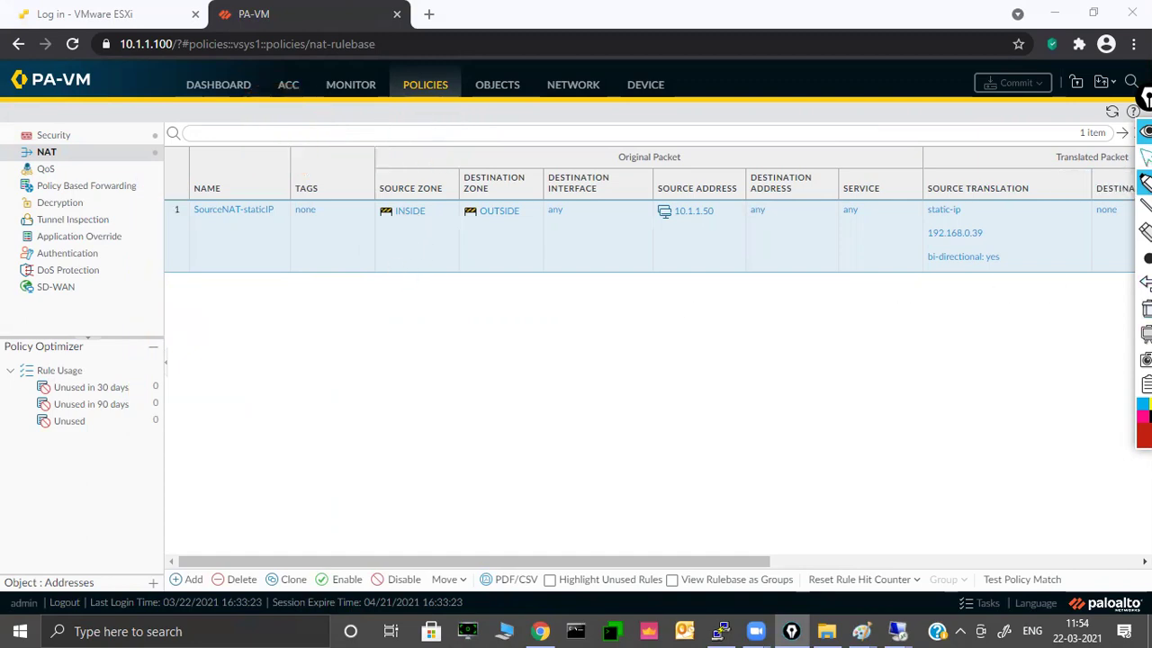
- Switch to the Palo Alto Firewall PuTTY session and run "show running nat-policy"
key(ctrl+shift+w)
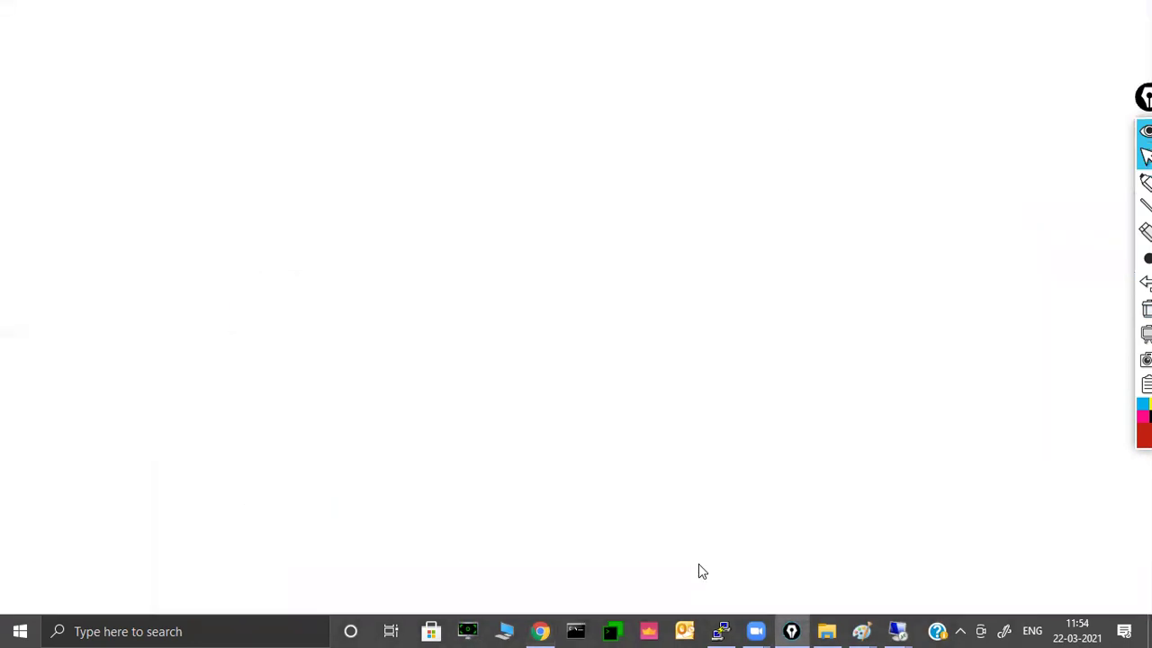
click(721, 630)
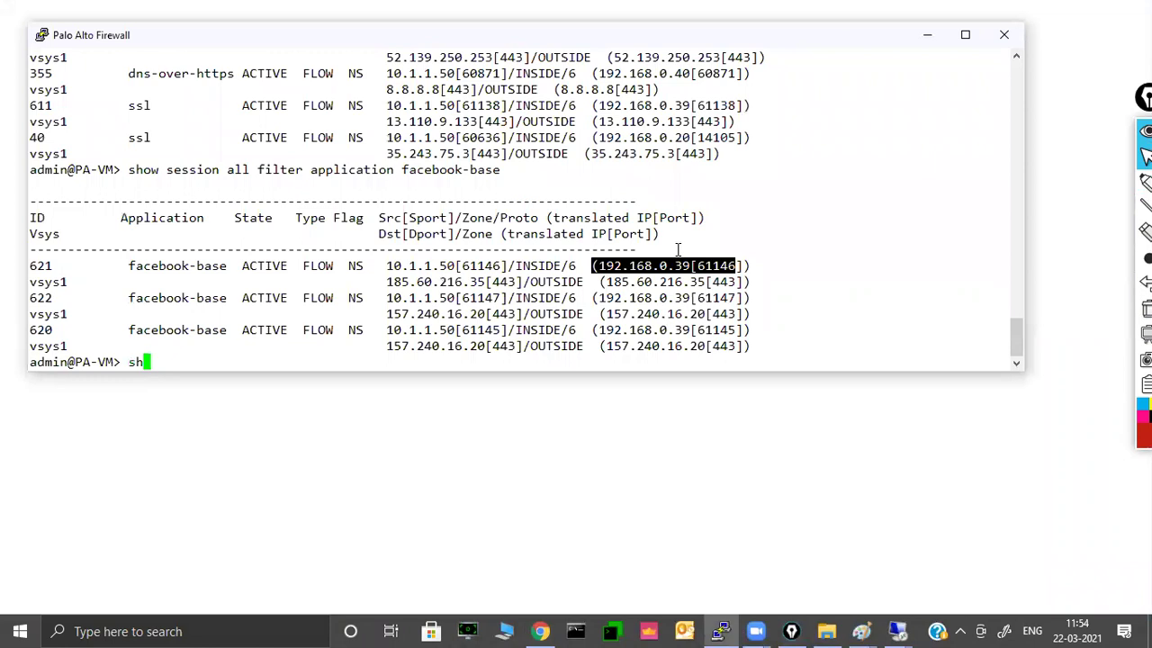
text(show running )
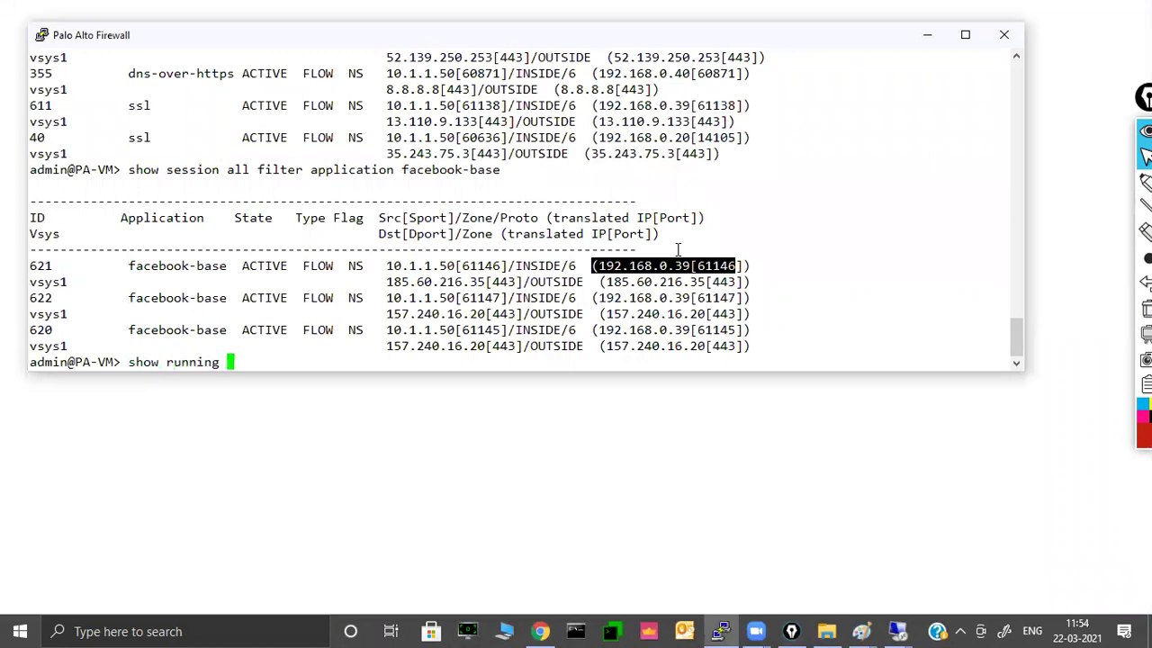
text(nat-policy)
key(Return)
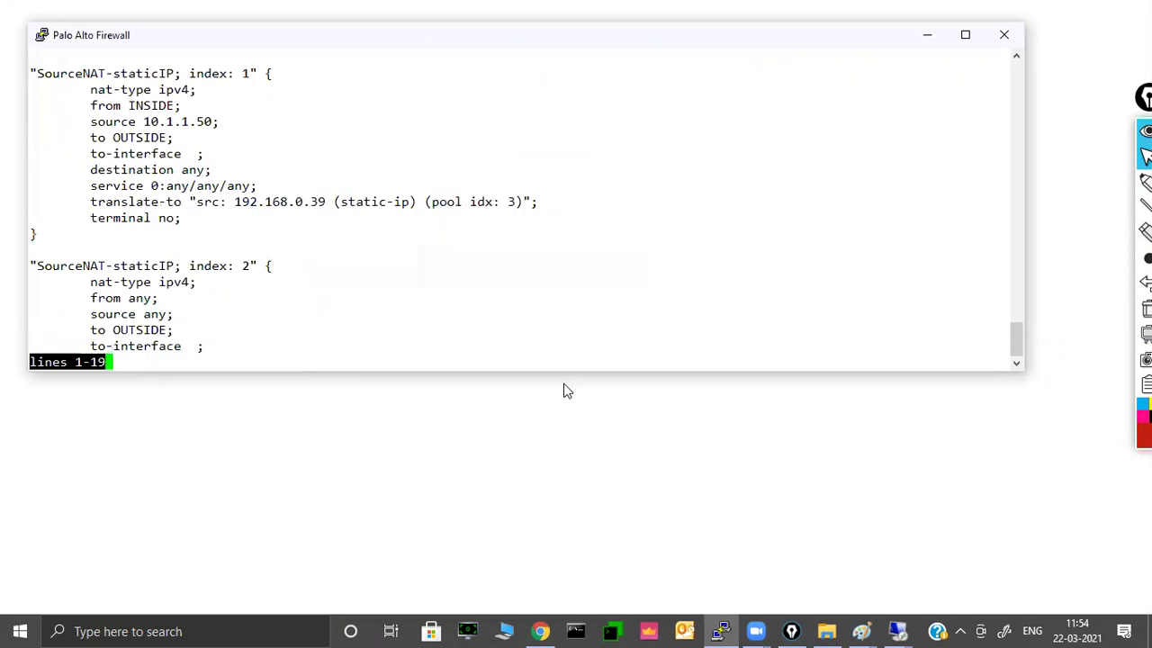
- Enlarge and reposition the terminal window, and go back through the output to the show running nat-policy command
drag(563, 377, 566, 521)
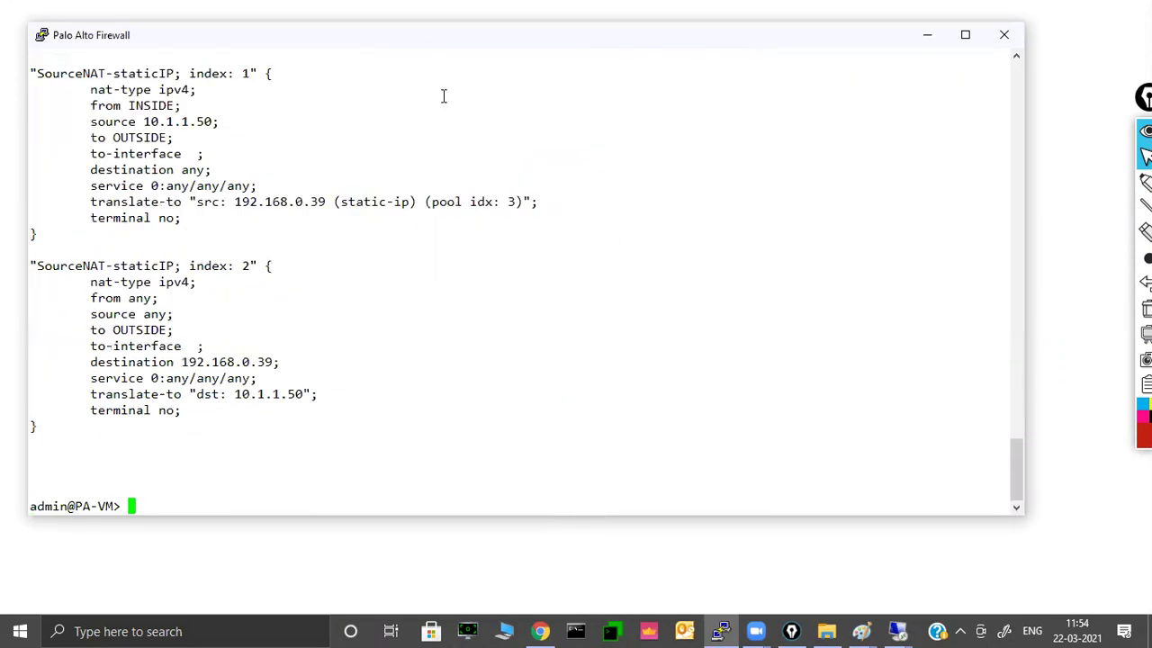
drag(427, 54, 490, 96)
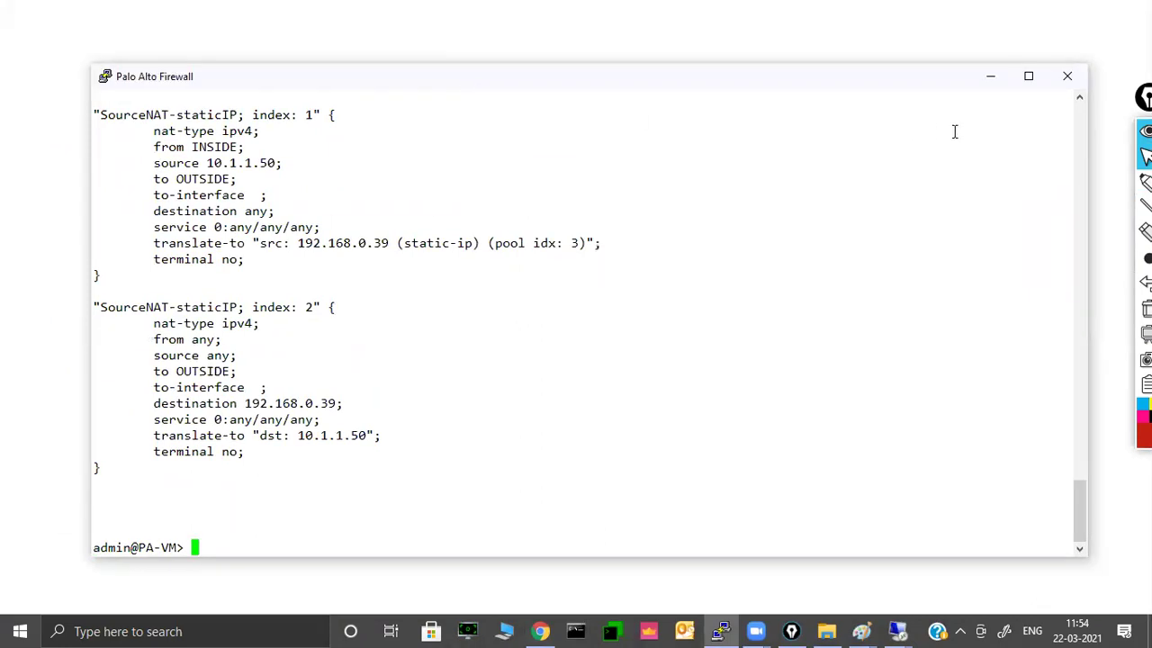
click(1080, 97)
click(1079, 97)
click(1080, 98)
drag(1080, 97, 1079, 97)
drag(192, 179, 361, 179)
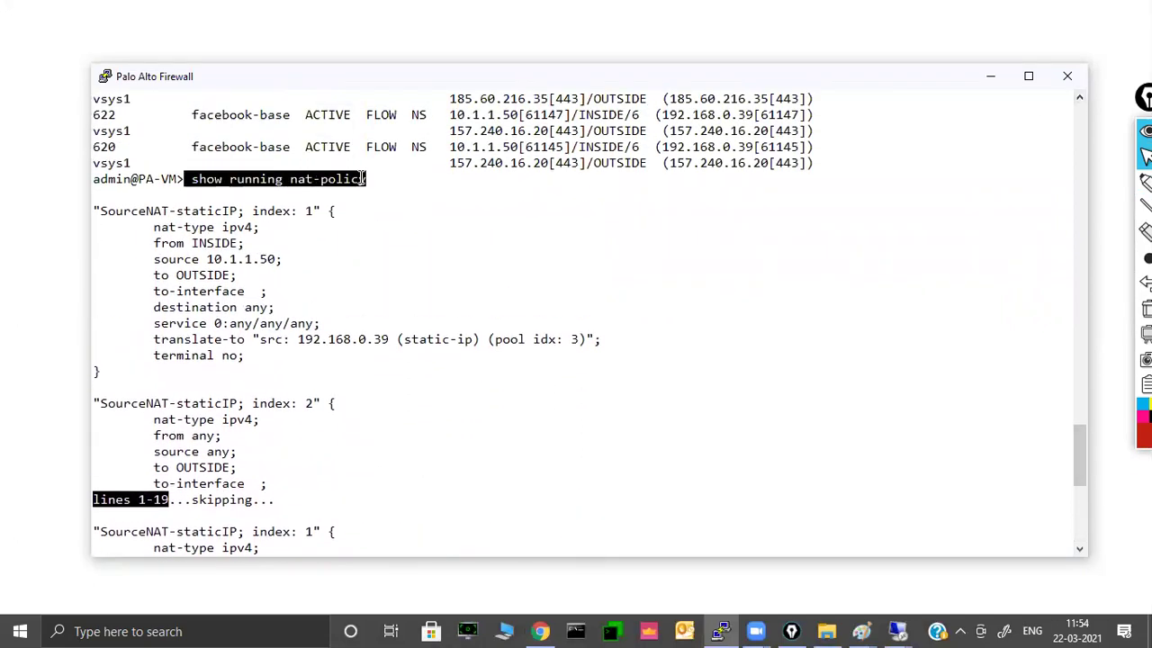
click(426, 243)
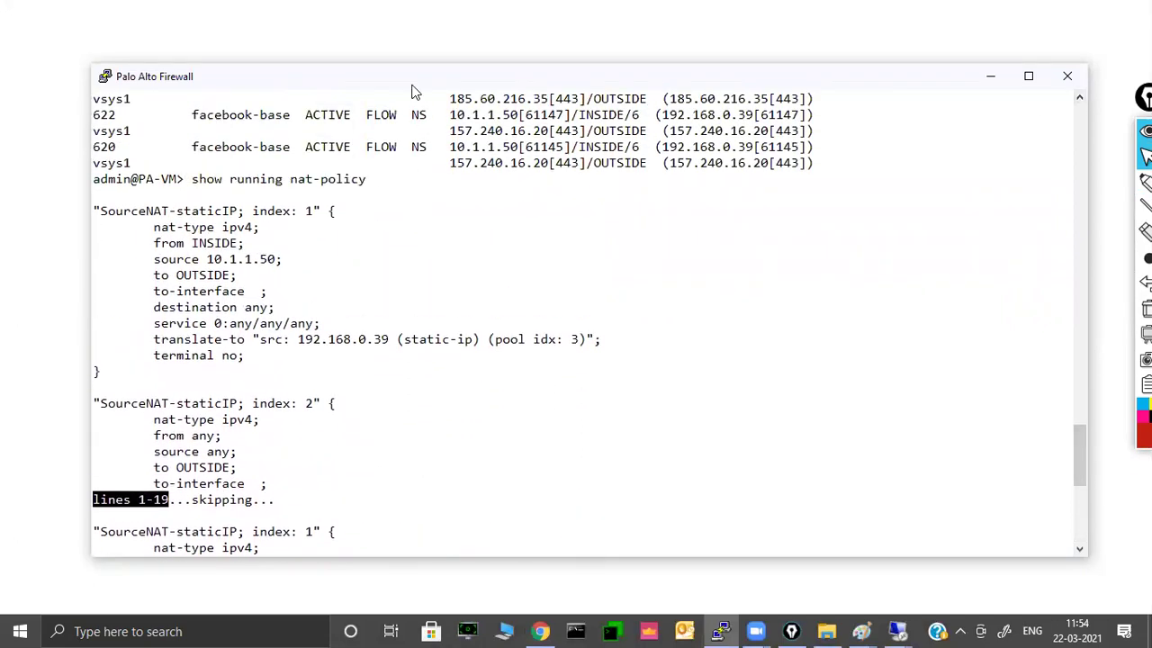
drag(396, 76, 393, 30)
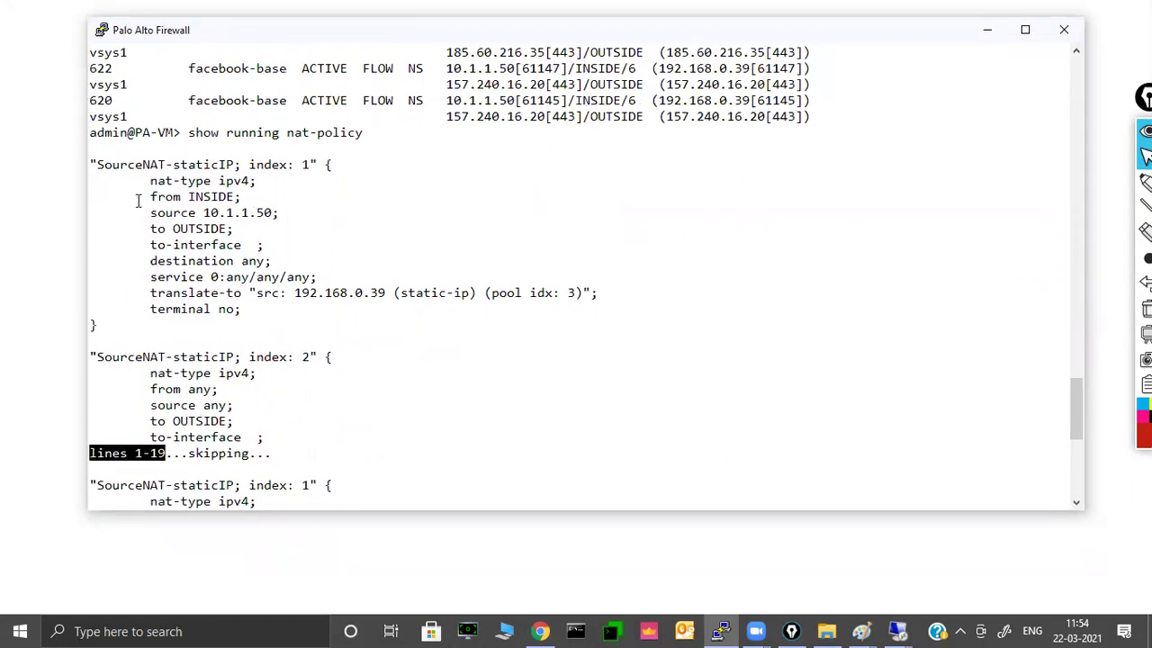
- Examine the index 1 and index 2 entries of the SourceNAT-staticIP policy, including the second entry's source setting
drag(99, 167, 365, 294)
click(656, 435)
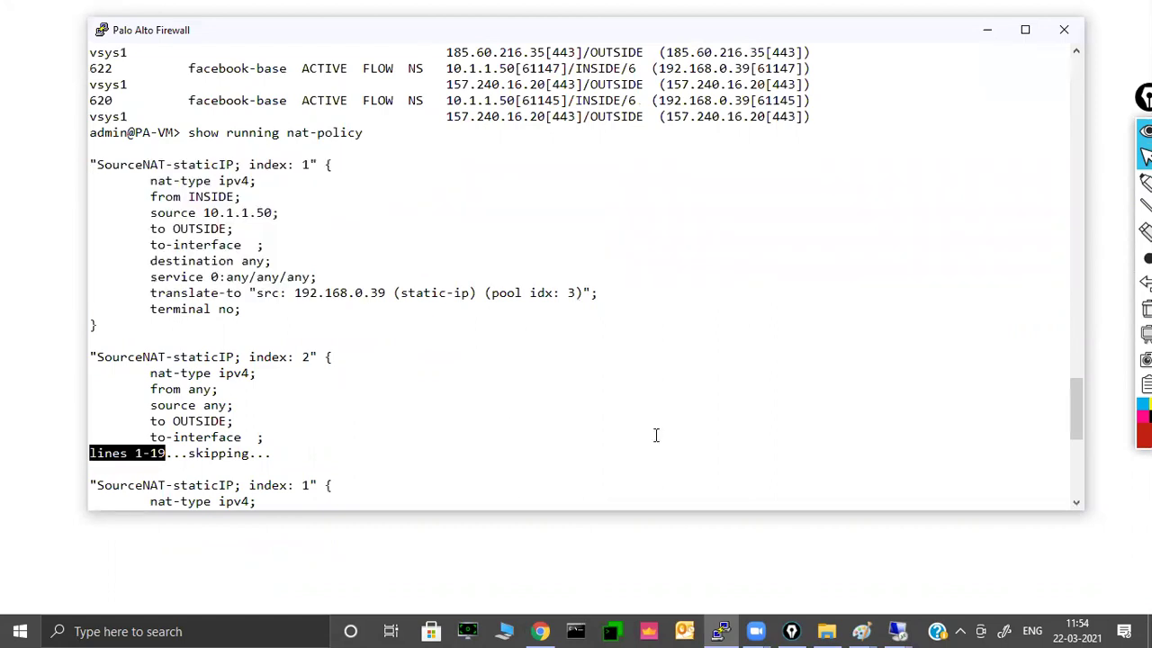
click(1076, 504)
drag(1076, 504, 1076, 504)
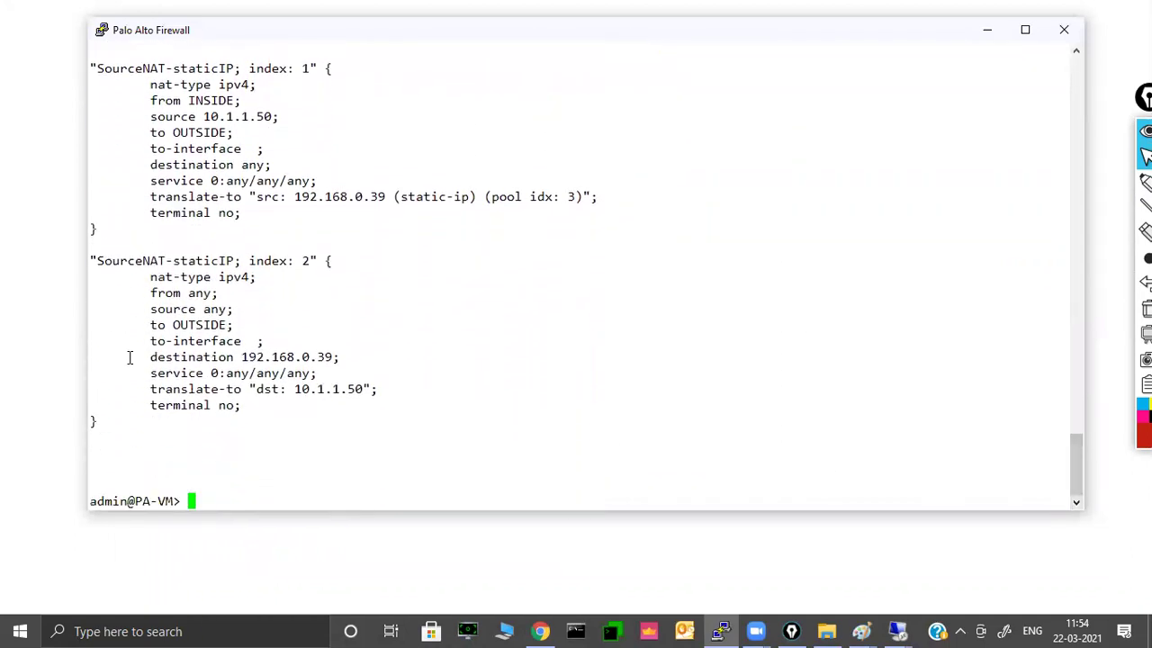
drag(93, 260, 326, 261)
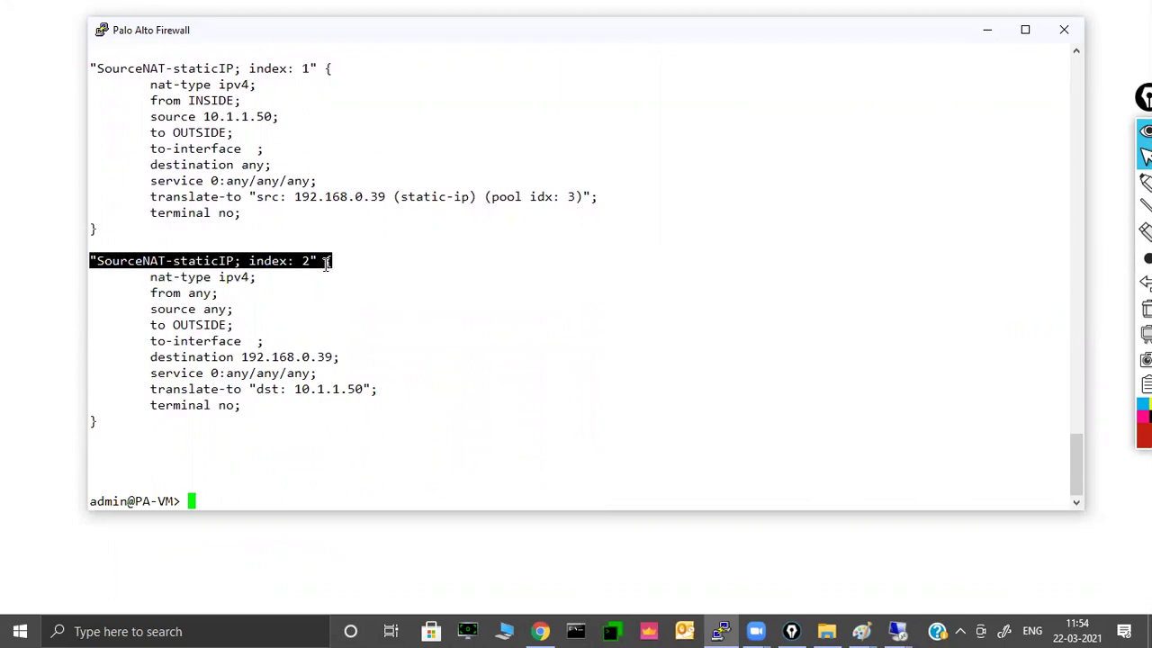
click(148, 310)
drag(154, 310, 235, 312)
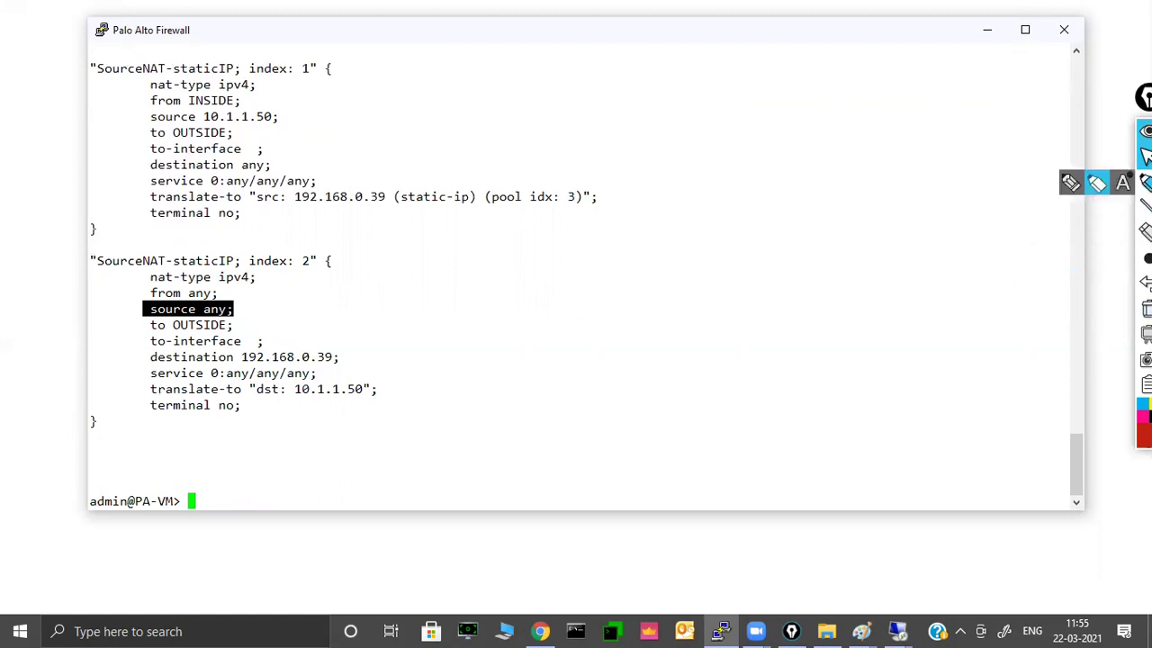
- Set the annotation pen to a thinner line and write "SRC zone → ANY" beside the index 2 entry
click(1099, 186)
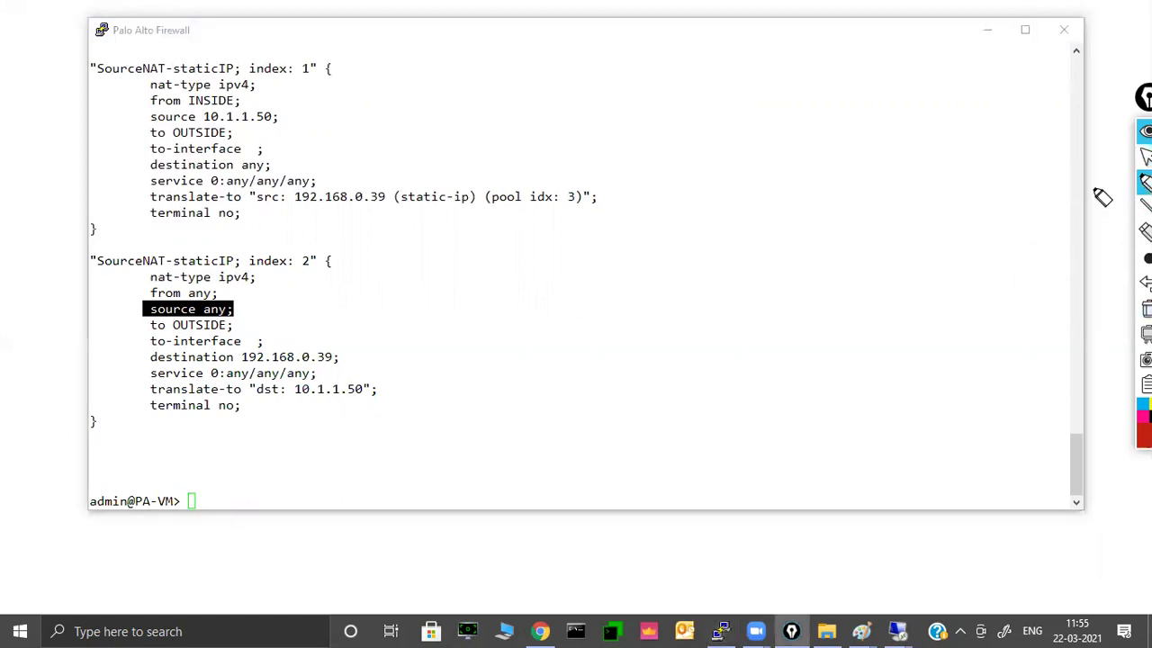
mouse_move(1144, 182)
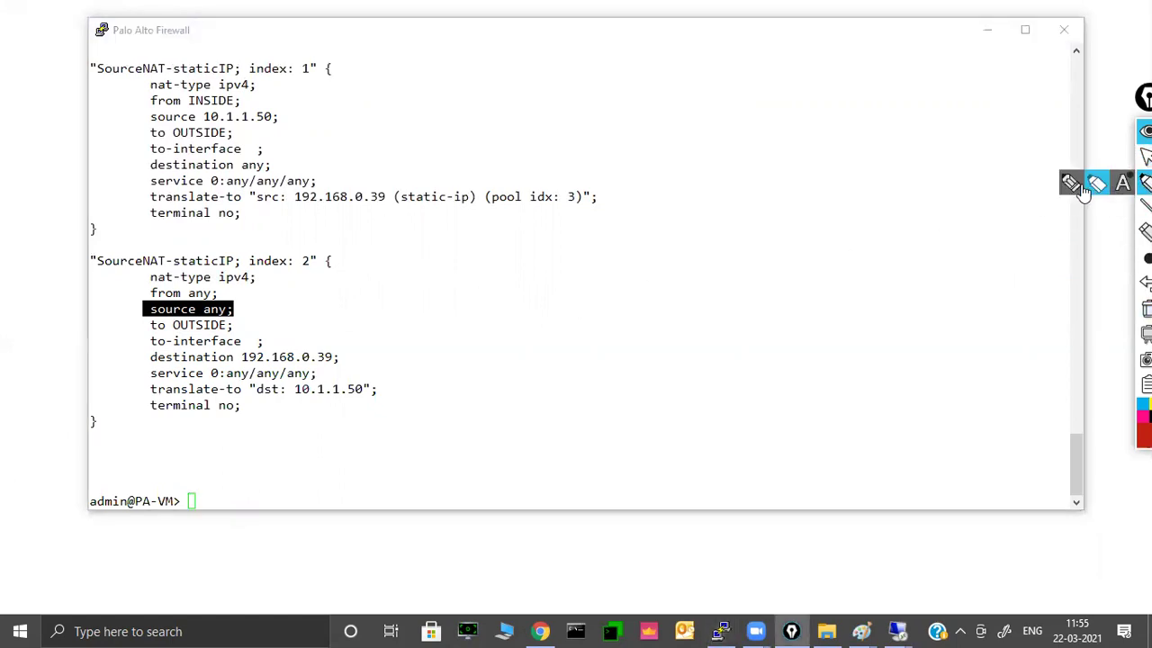
mouse_move(1144, 258)
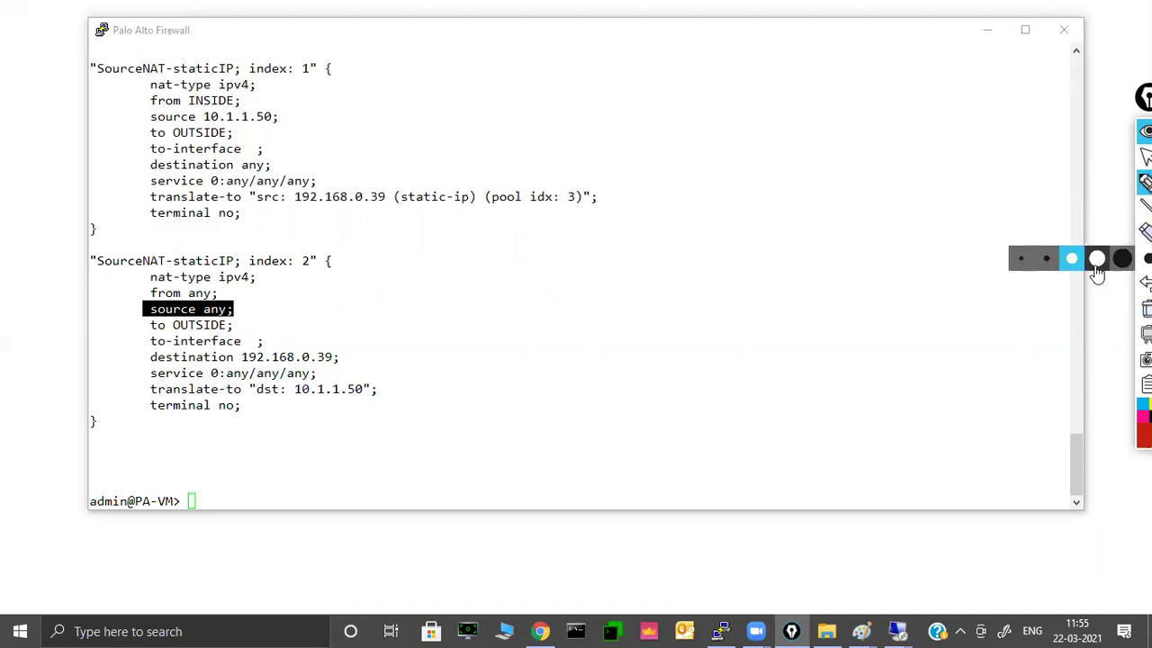
click(1046, 259)
mouse_move(430, 243)
mouse_down()
mouse_move(397, 268)
mouse_move(594, 266)
mouse_move(689, 283)
mouse_move(805, 264)
mouse_move(808, 282)
mouse_up()
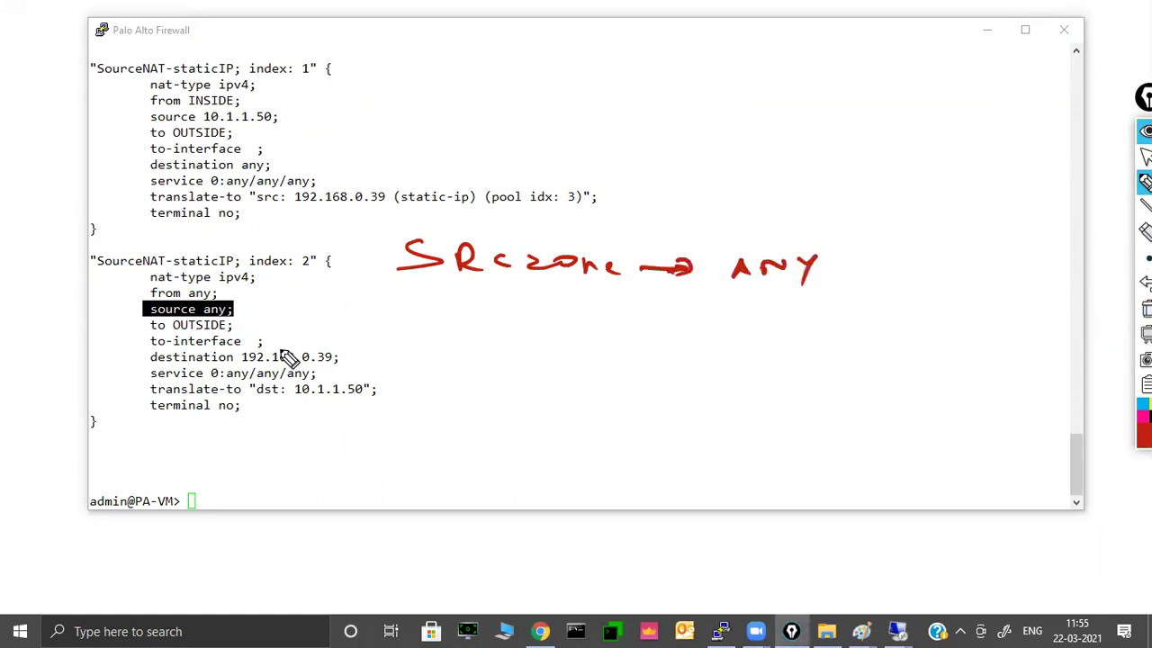
- Circle OUTSIDE in the index 2 entry, circle and cross the handwritten ANY, and write "→ OUTSIDE" above it
mouse_move(198, 317)
mouse_down()
mouse_move(171, 324)
mouse_move(250, 342)
mouse_up()
drag(389, 238, 391, 320)
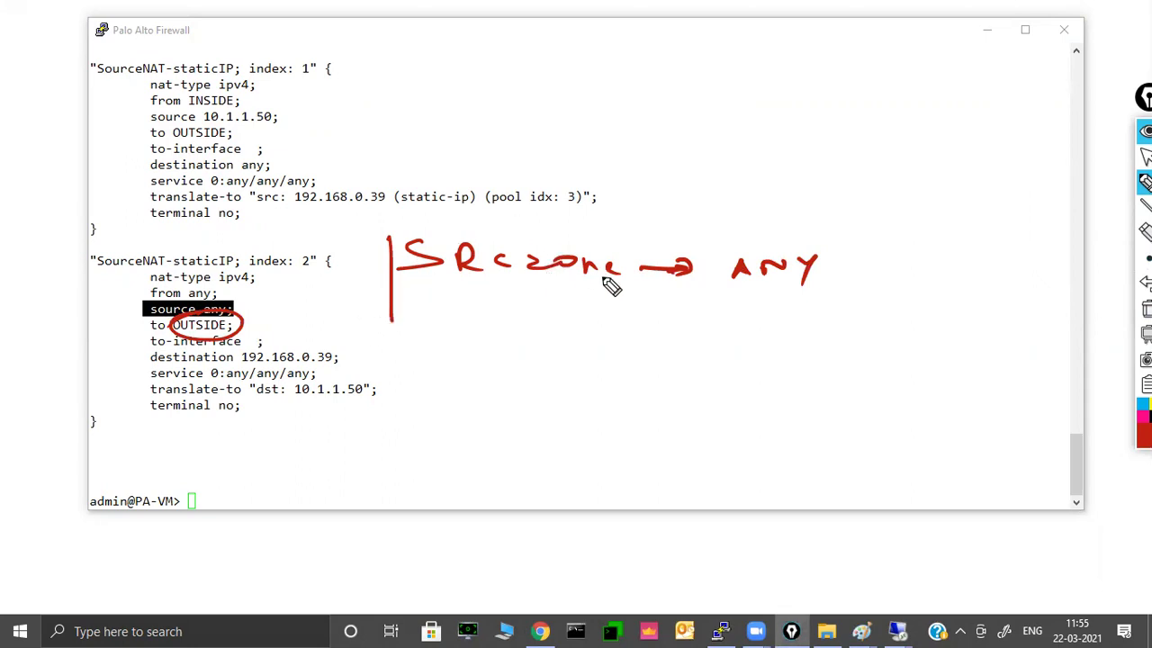
mouse_move(779, 244)
mouse_down()
mouse_move(744, 295)
mouse_move(787, 236)
mouse_move(787, 214)
mouse_move(777, 234)
mouse_up()
mouse_move(646, 186)
mouse_down()
mouse_move(832, 177)
mouse_move(908, 187)
mouse_up()
drag(785, 171, 809, 171)
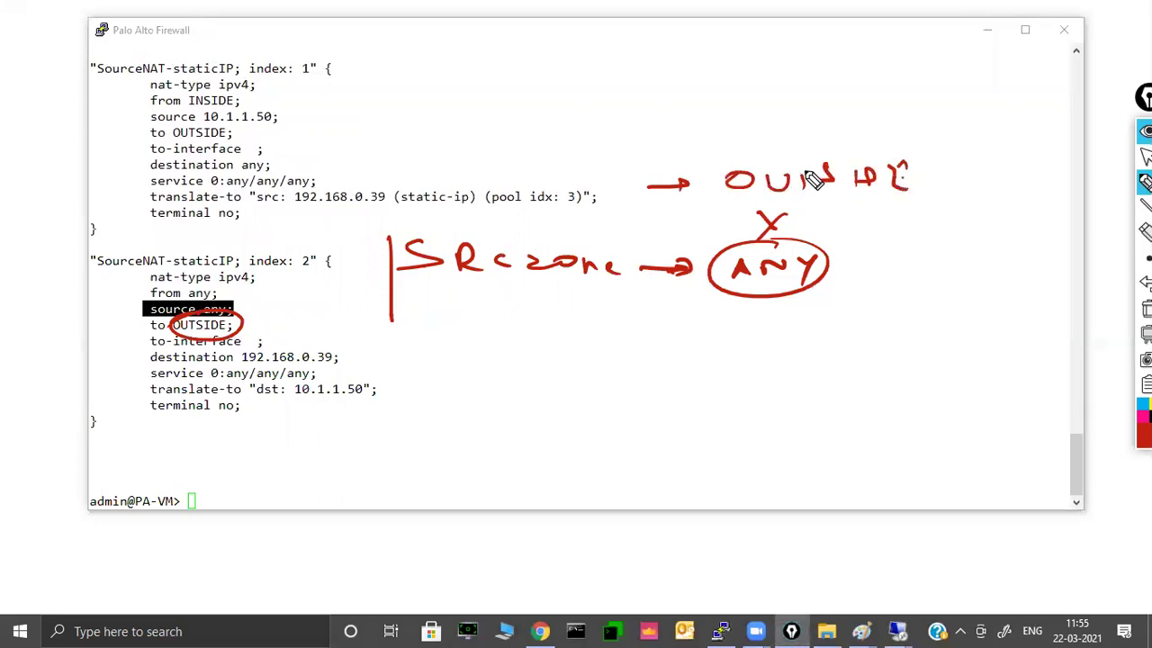
- Underline and circle the handwritten OUTSIDE, and sketch an oval with outgoing and returning arrows above it
drag(763, 209, 879, 207)
drag(856, 102, 704, 97)
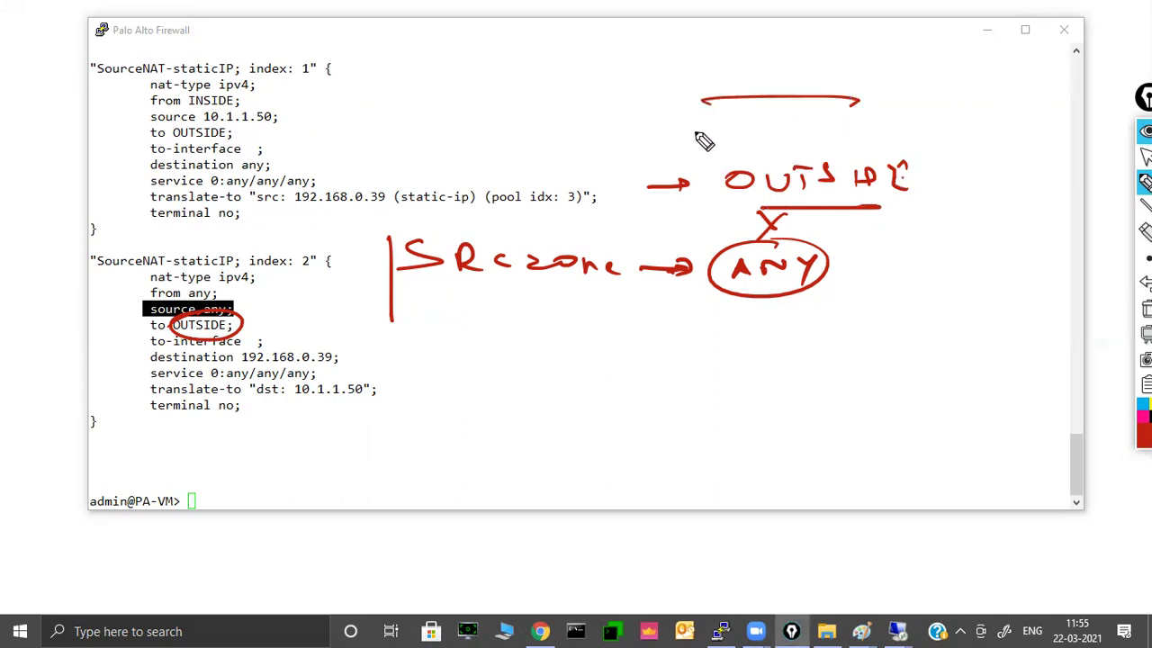
drag(634, 86, 658, 90)
mouse_move(846, 75)
mouse_down()
mouse_move(732, 70)
mouse_move(709, 88)
mouse_up()
mouse_move(797, 149)
mouse_down()
mouse_move(714, 195)
mouse_move(810, 153)
mouse_up()
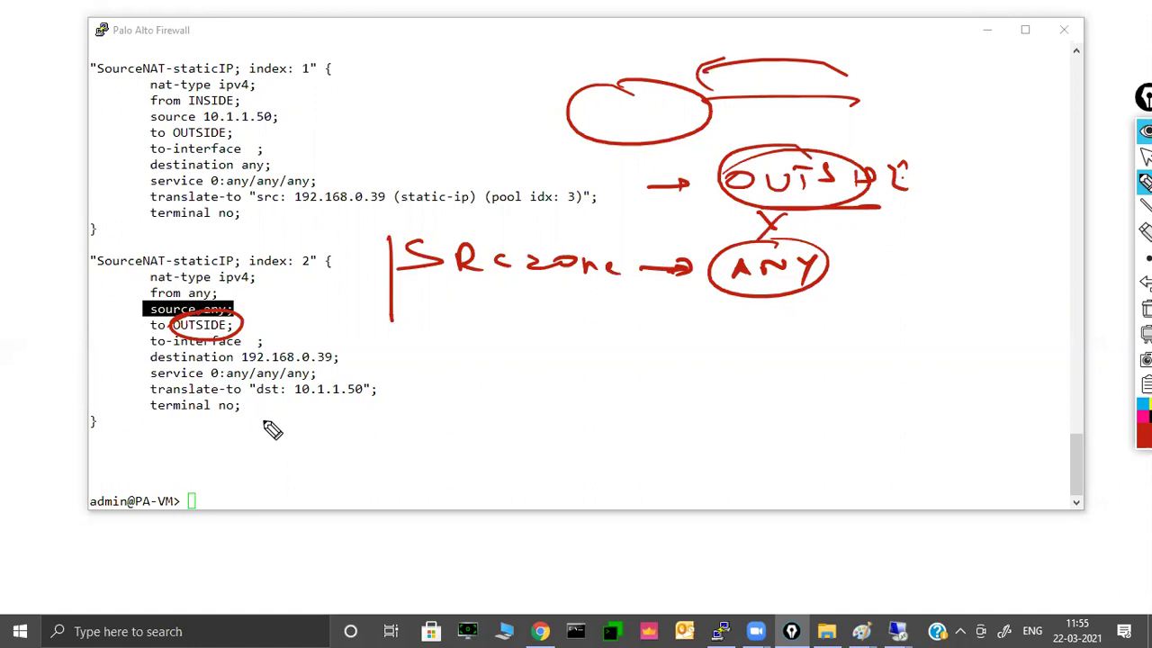
- Mark the index 2 entry's source and OUTSIDE lines, bracket its destination and translate-to lines, and circle the handwritten ANY again
drag(132, 298, 129, 353)
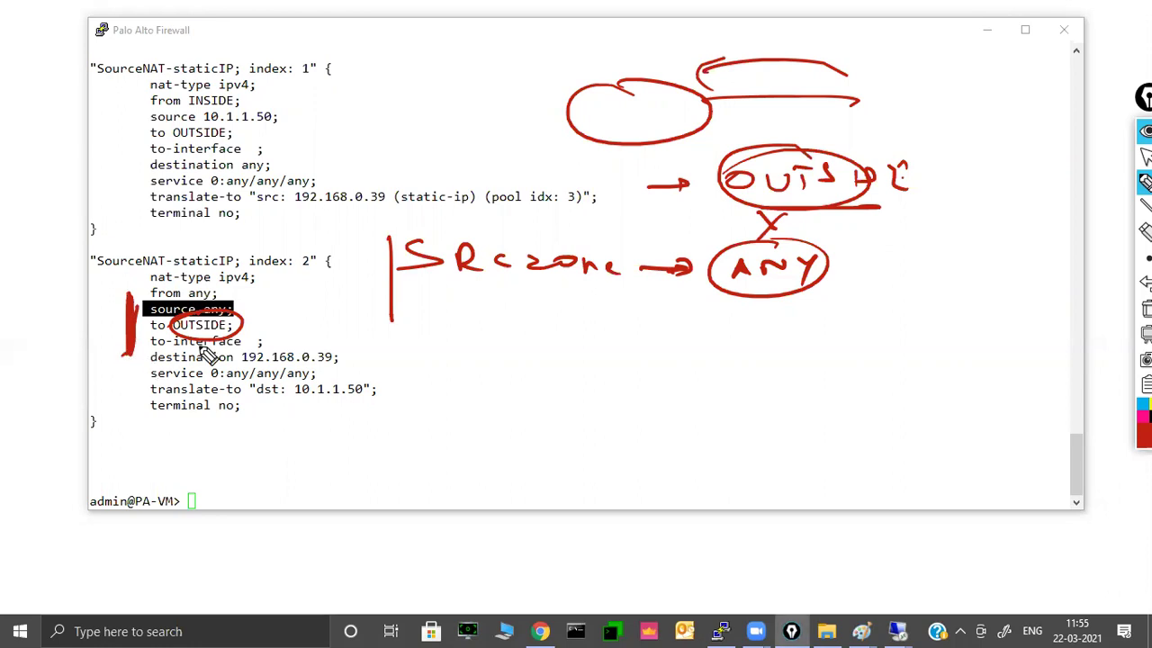
drag(244, 308, 301, 285)
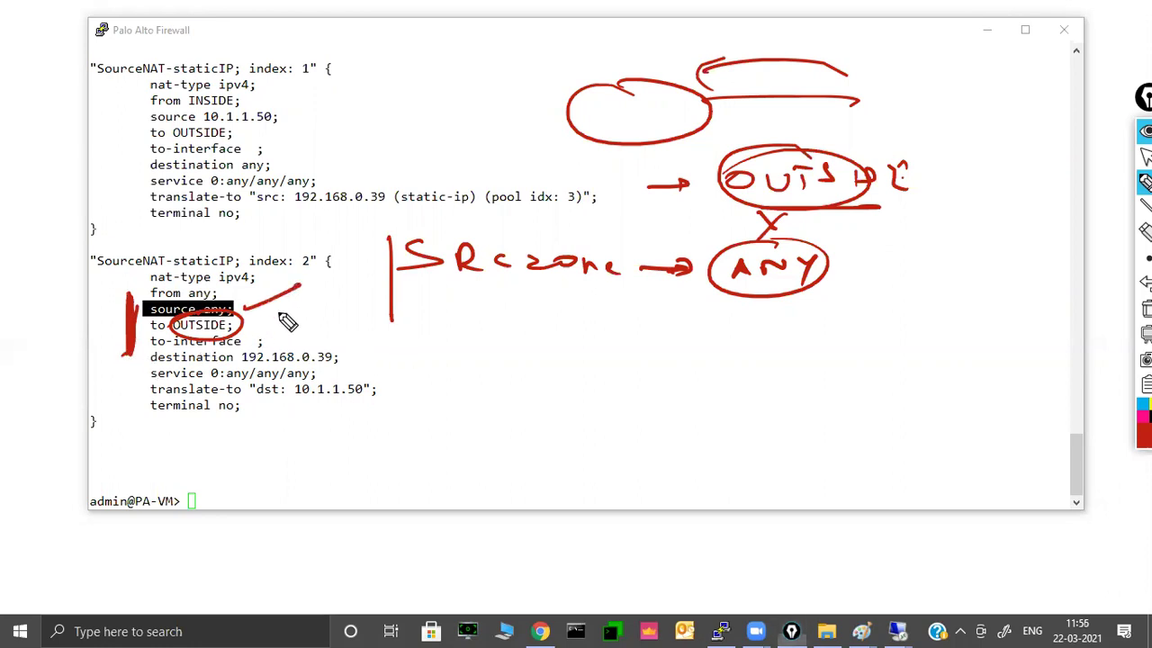
drag(243, 332, 332, 308)
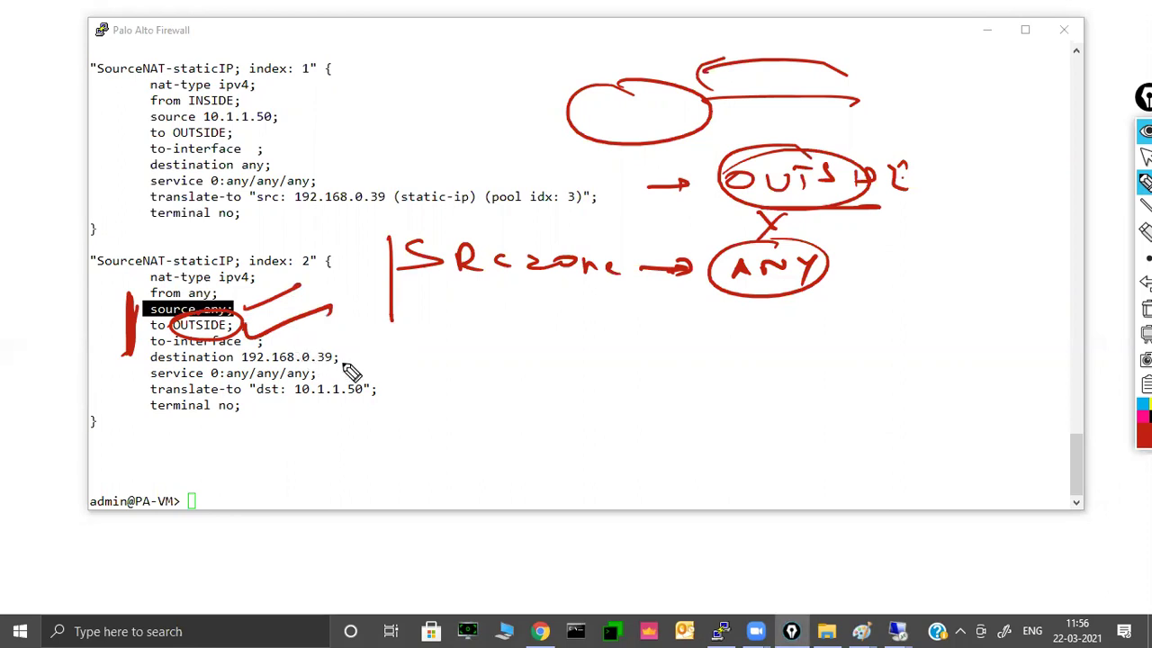
drag(369, 351, 382, 418)
click(638, 298)
drag(743, 300, 720, 286)
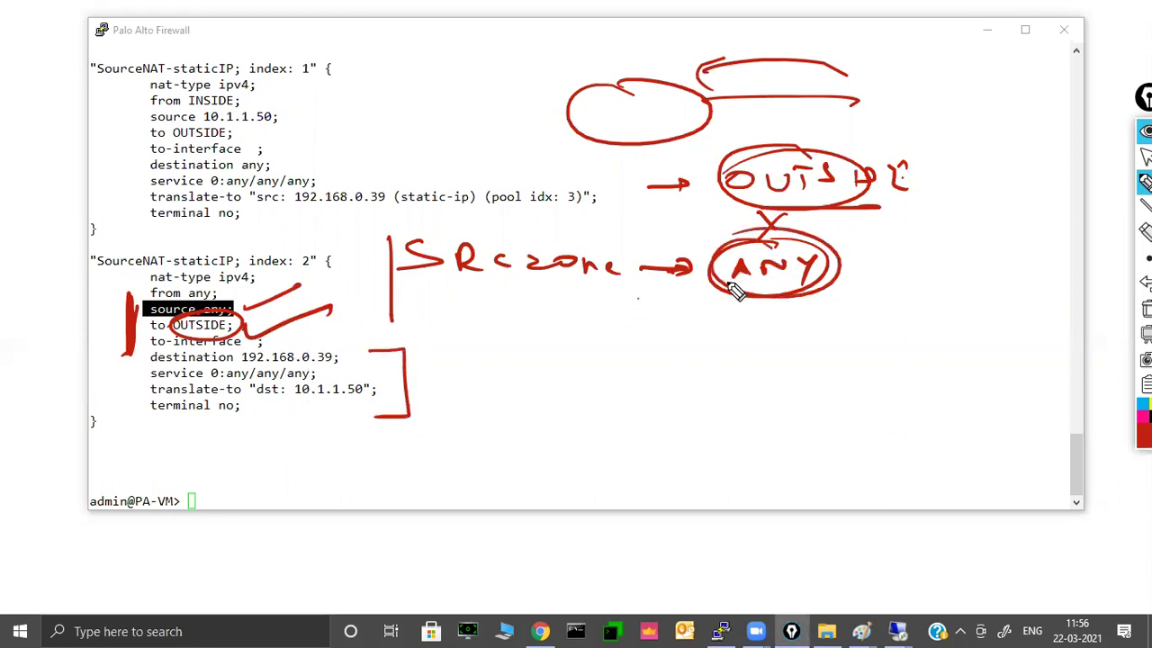
- Clear all pen annotations, minimize the terminal, and switch back to the NAT rulebase in Chrome
click(1145, 309)
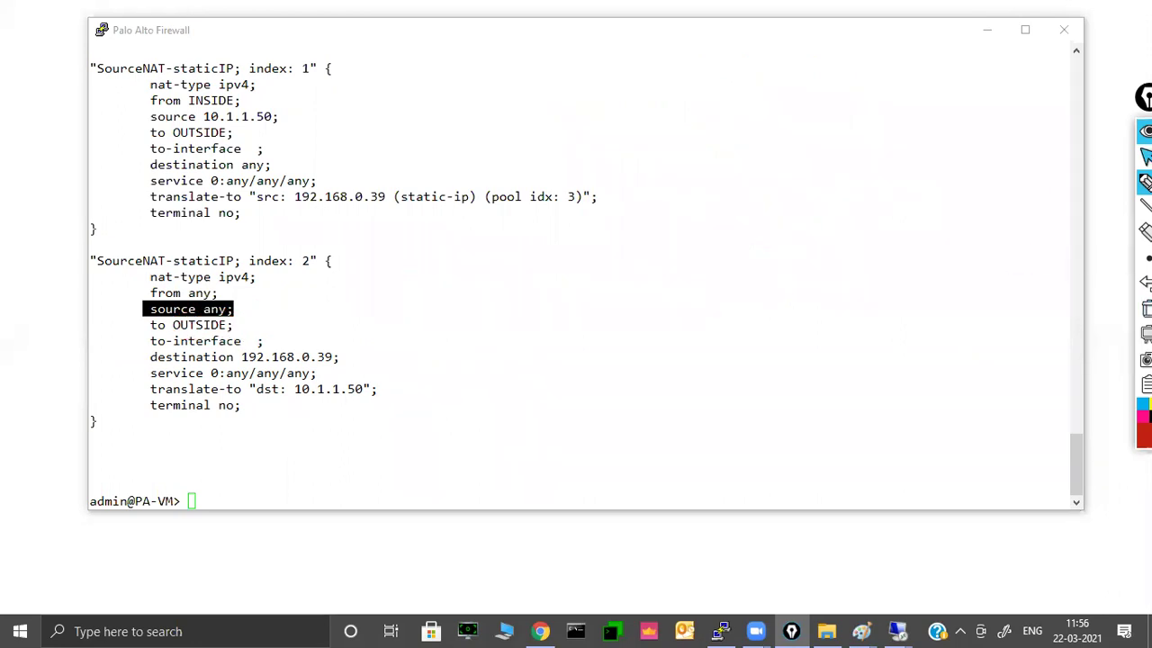
click(1144, 156)
click(987, 33)
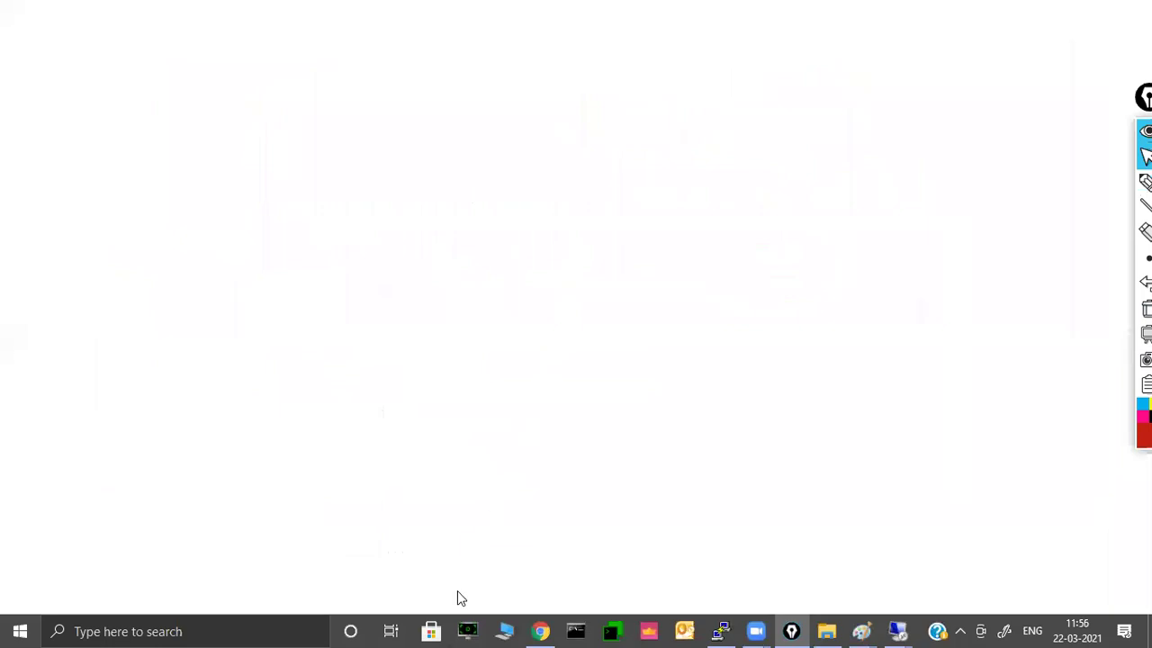
click(540, 630)
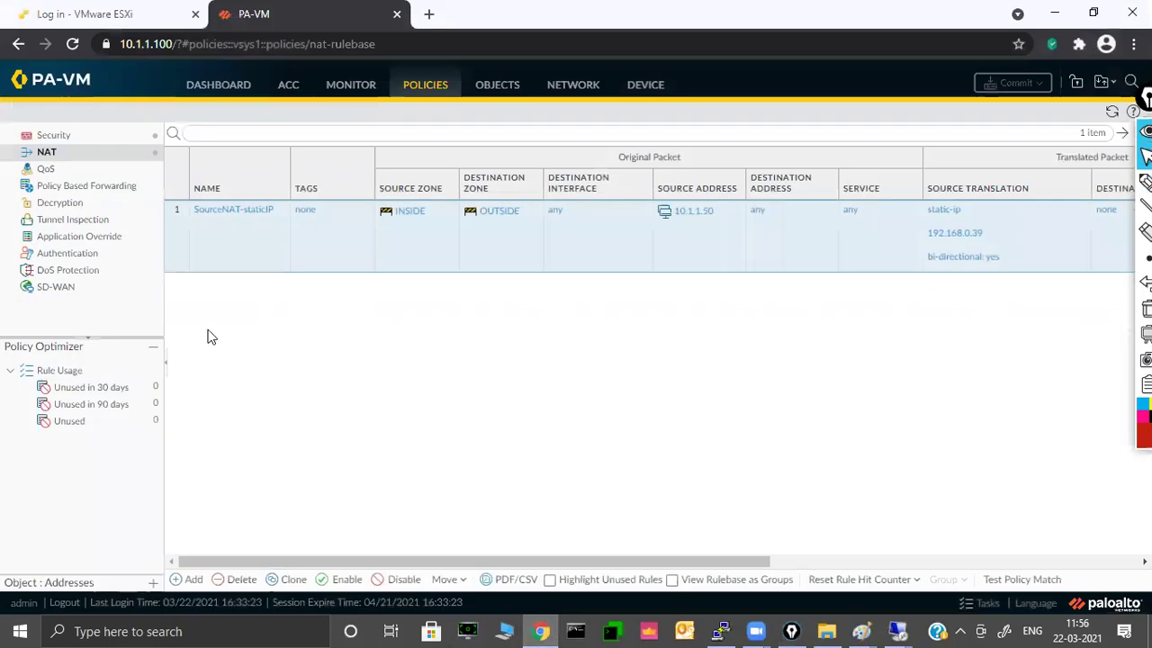
- Turn off bi-directional translation in the SourceNAT-staticIP rule, and delete that rule from the NAT rulebase
click(222, 214)
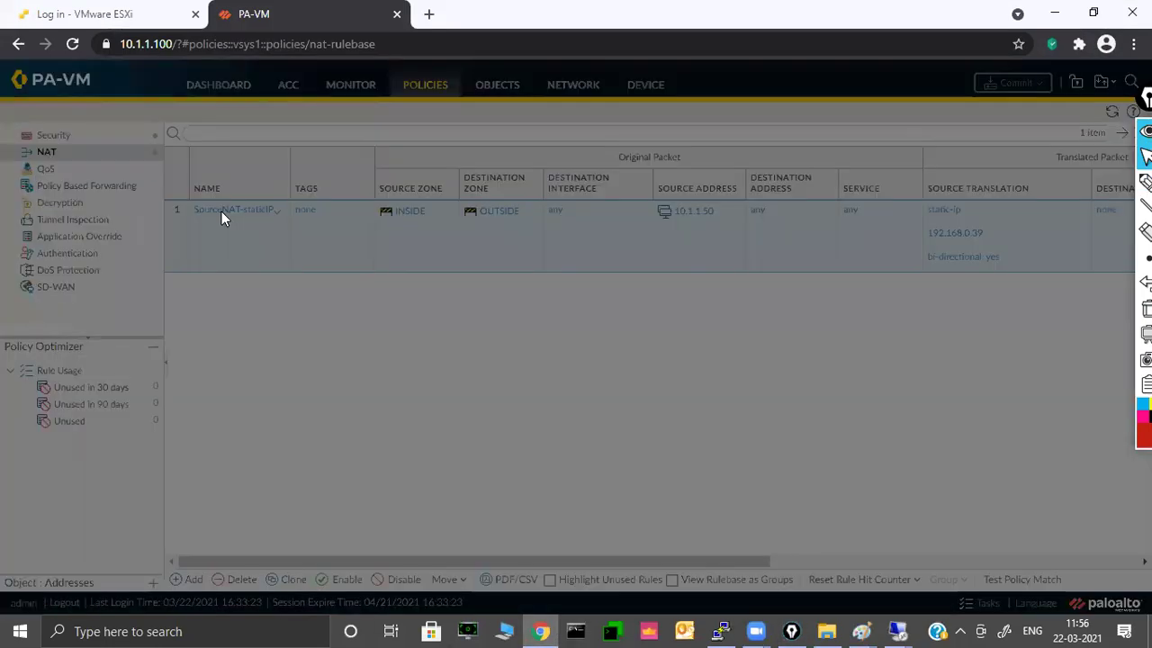
click(448, 225)
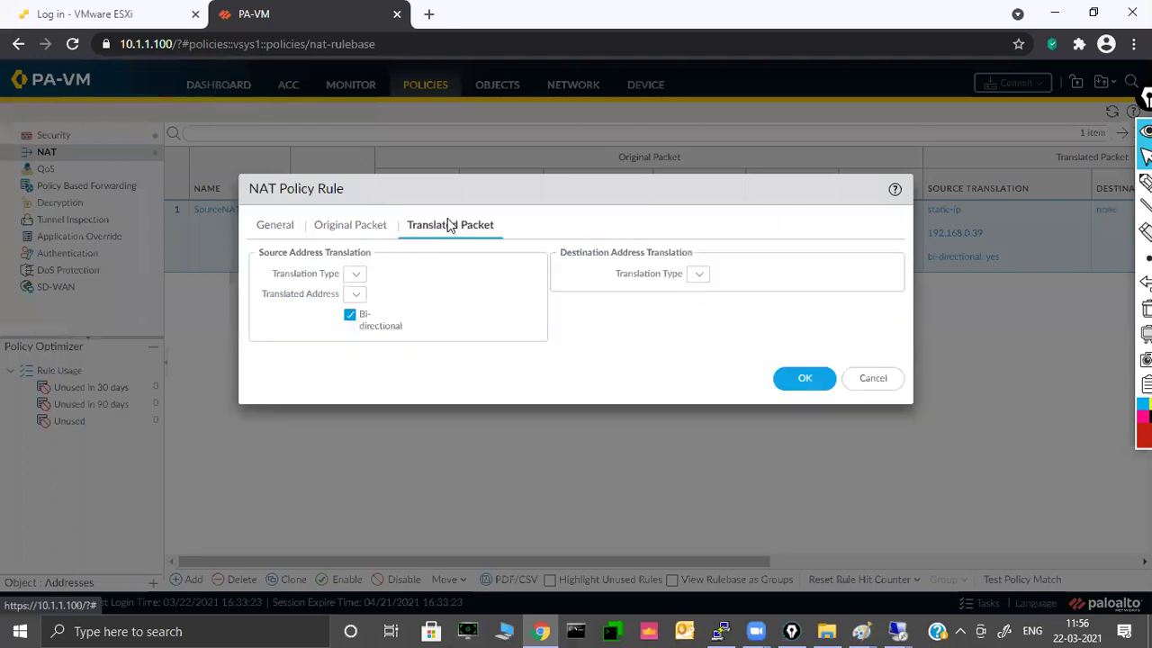
click(350, 314)
click(816, 367)
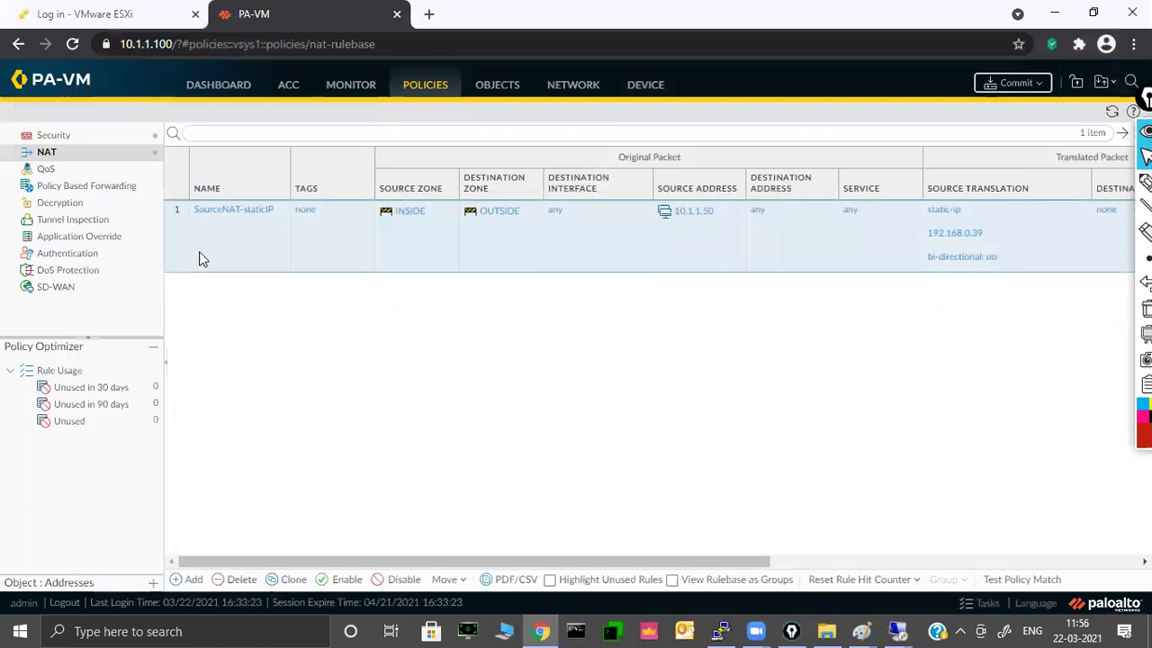
click(239, 582)
click(547, 382)
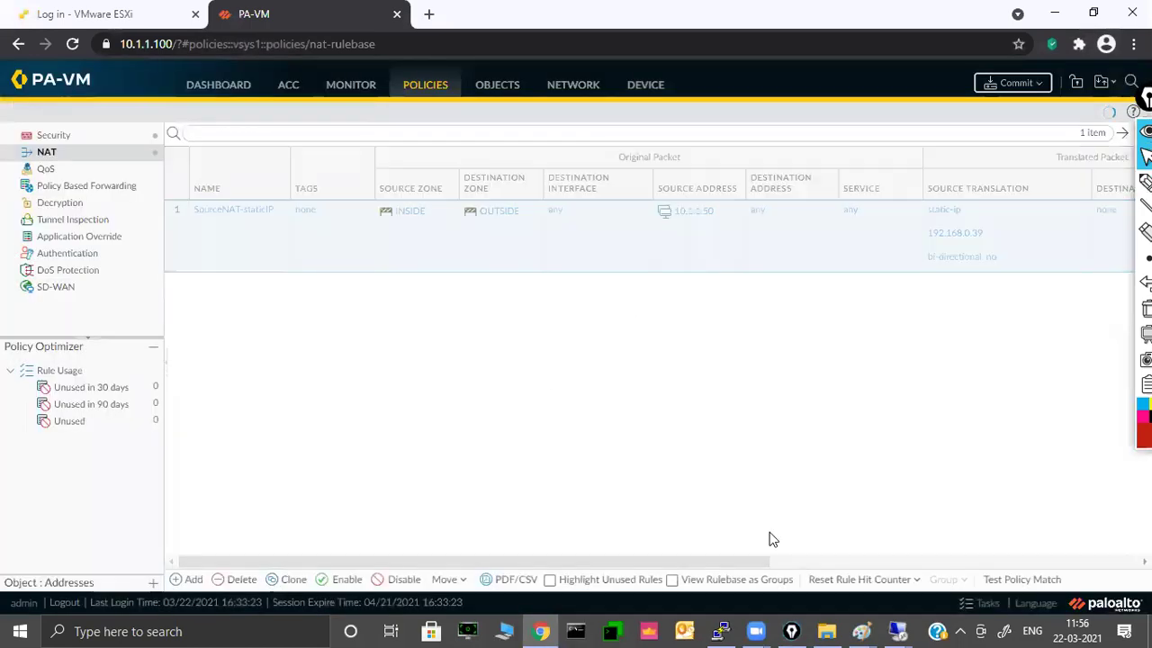
- Switch to the "SNAT and DNAT Policy Lab Topology - U turn" drawing in Paint and circle the Inside_Lan area with the highlighter
mouse_move(864, 630)
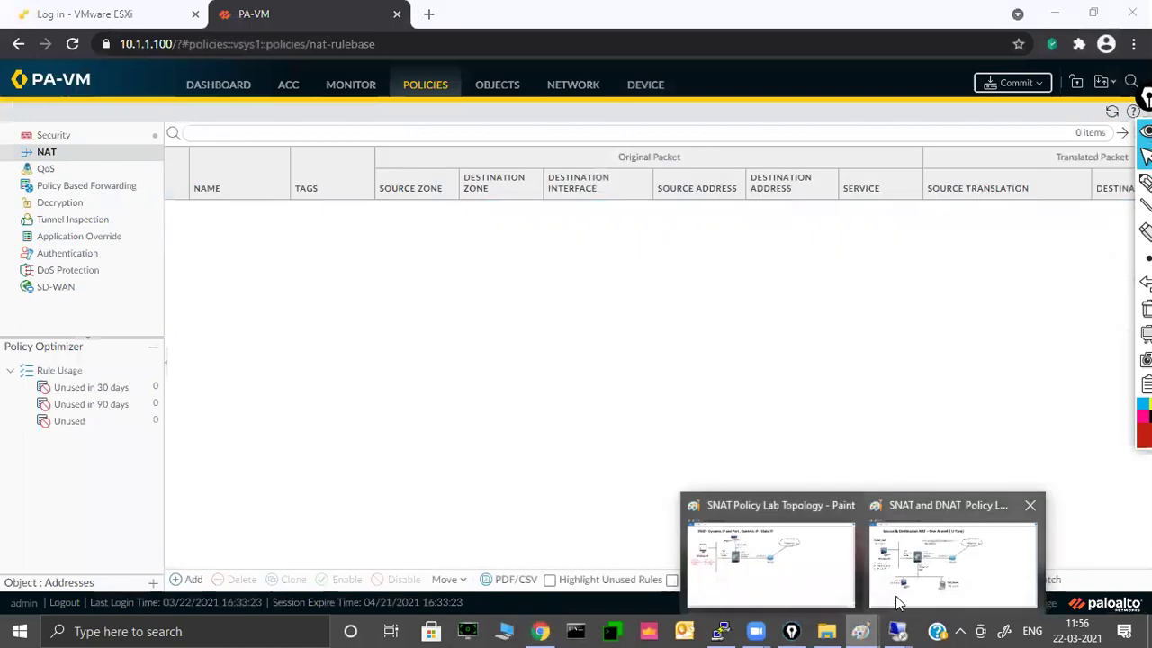
click(956, 560)
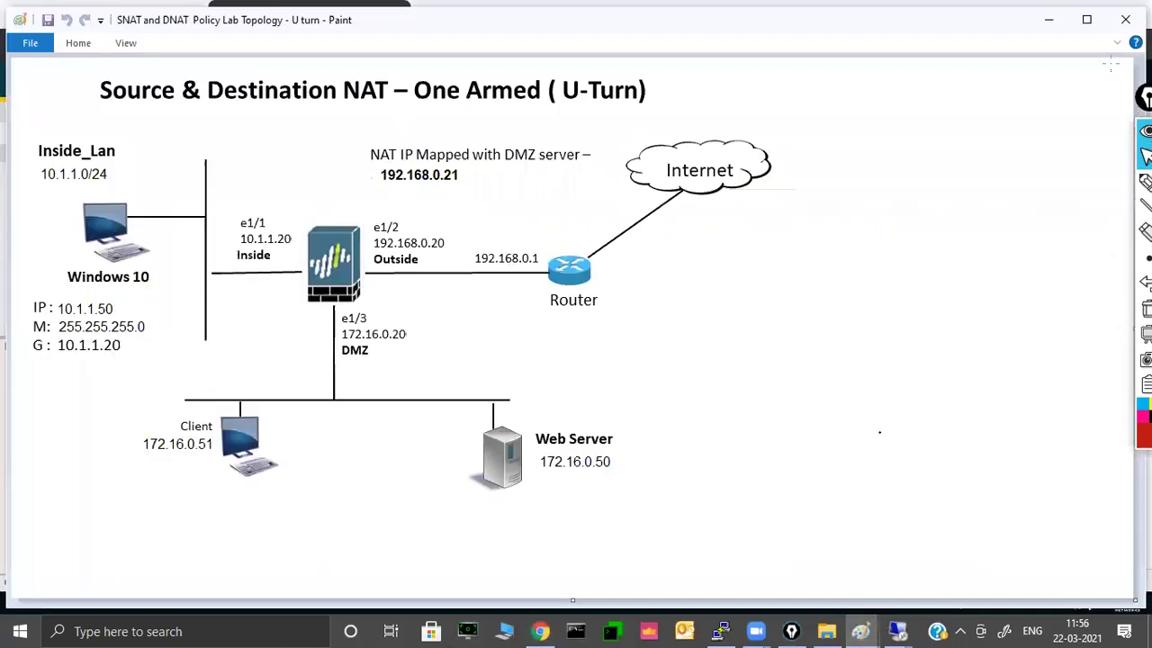
mouse_move(1142, 183)
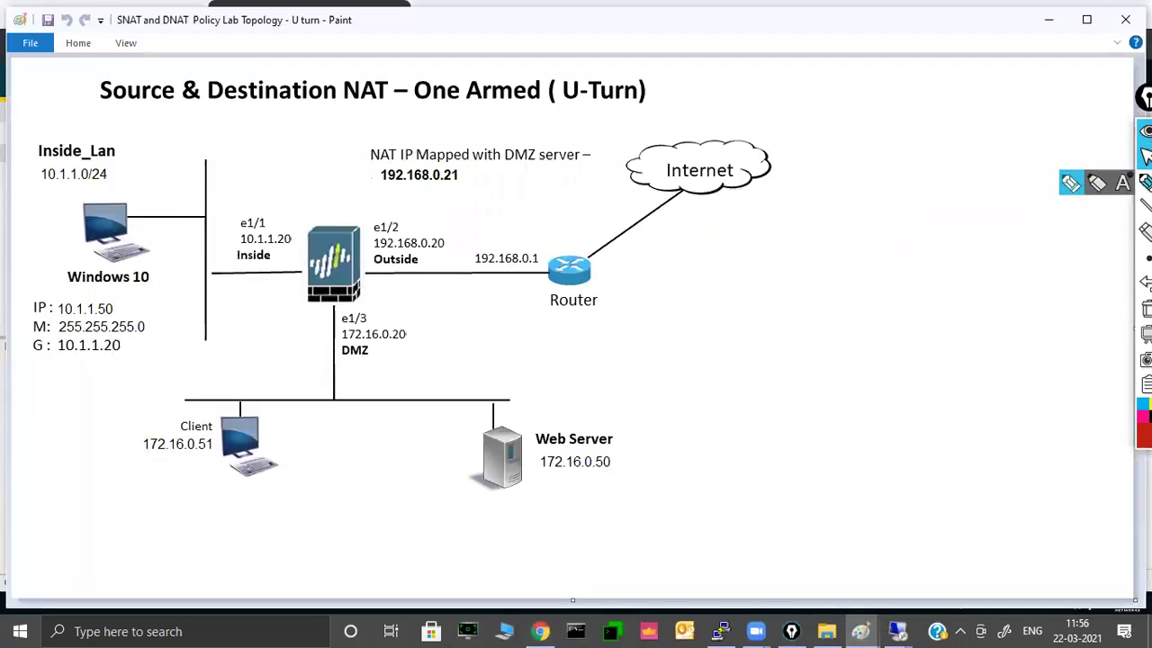
click(1105, 184)
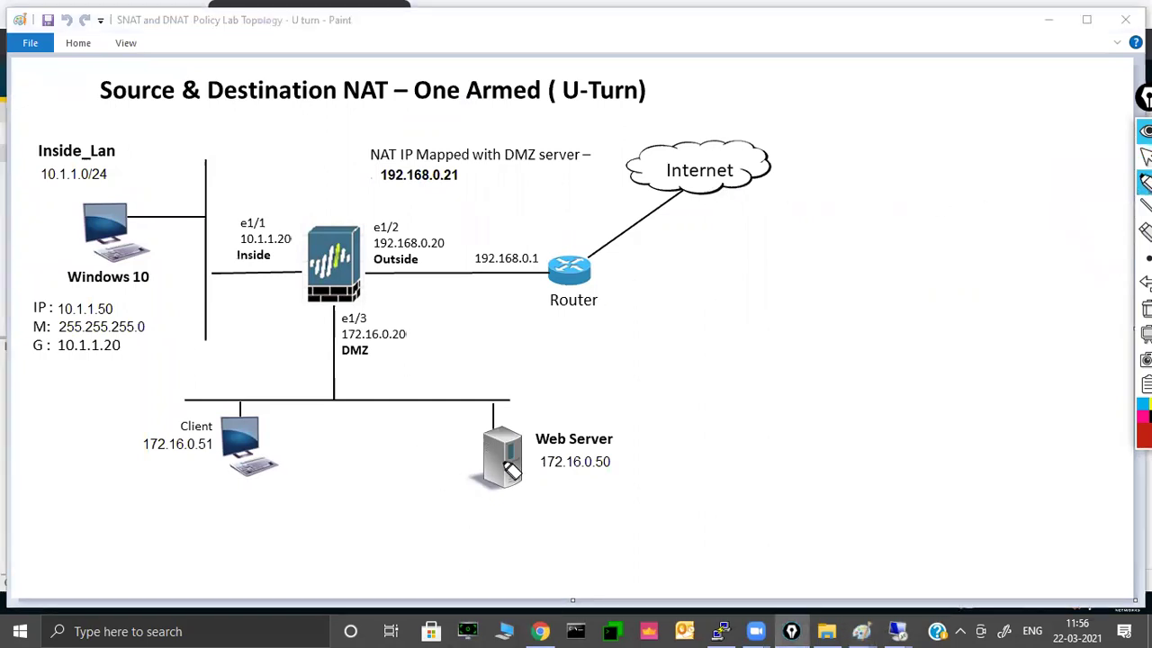
mouse_move(115, 135)
mouse_down()
mouse_move(36, 153)
mouse_move(121, 436)
mouse_move(151, 115)
mouse_up()
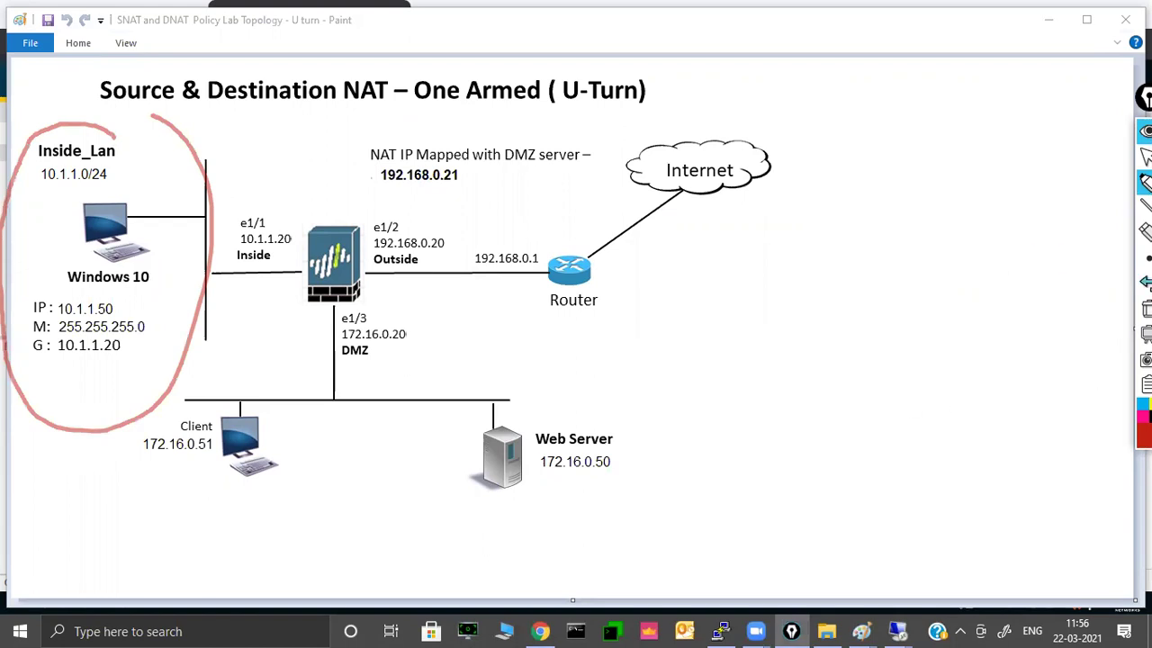
- Circle the Web Server and the e1/3 DMZ interface with the pen, and draw a check mark beside the server
mouse_move(1143, 183)
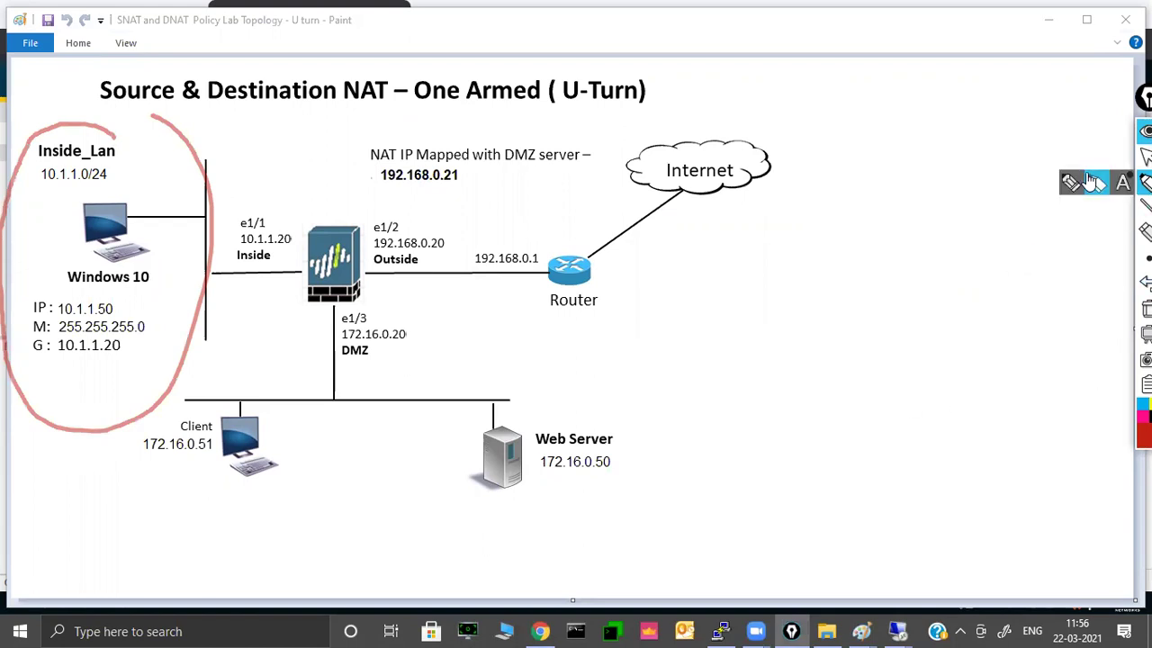
click(1091, 180)
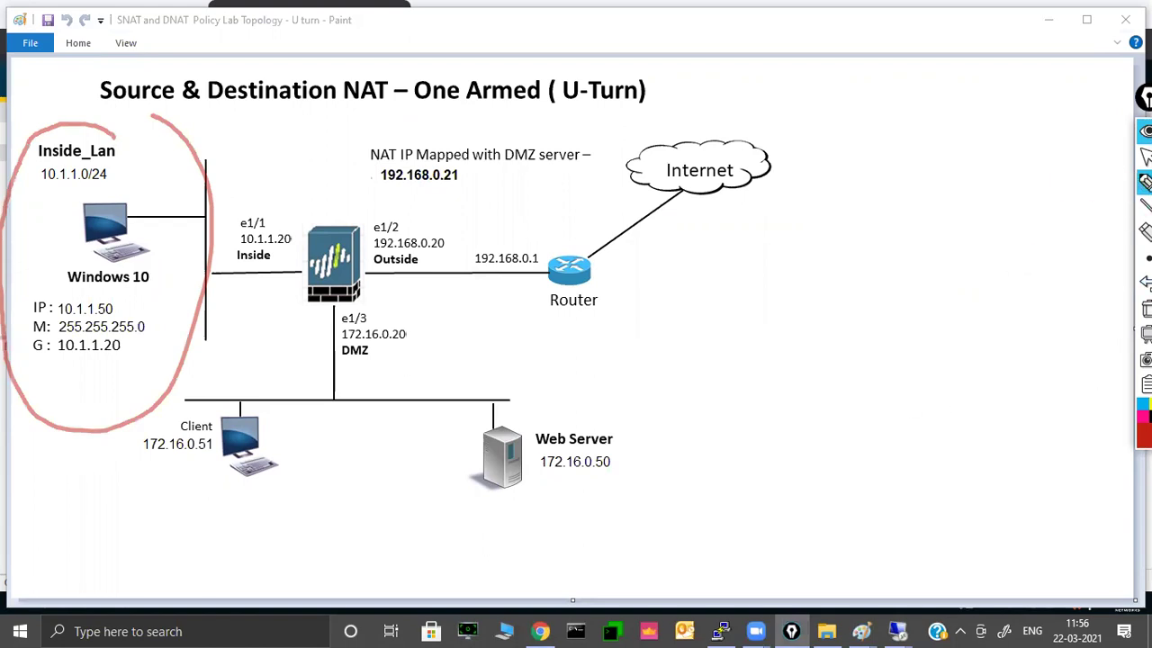
mouse_move(555, 371)
mouse_down()
mouse_move(470, 390)
mouse_move(548, 546)
mouse_move(645, 404)
mouse_move(537, 379)
mouse_move(455, 410)
mouse_move(491, 524)
mouse_move(661, 470)
mouse_move(567, 372)
mouse_up()
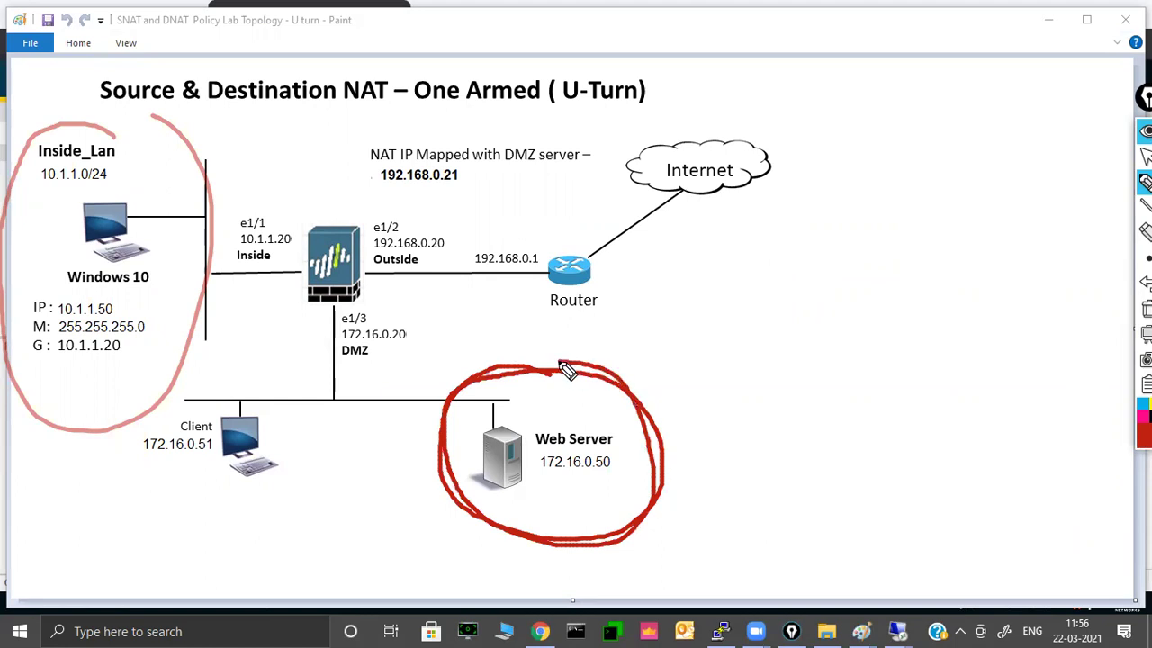
mouse_move(342, 309)
mouse_down()
mouse_move(373, 387)
mouse_move(393, 315)
mouse_up()
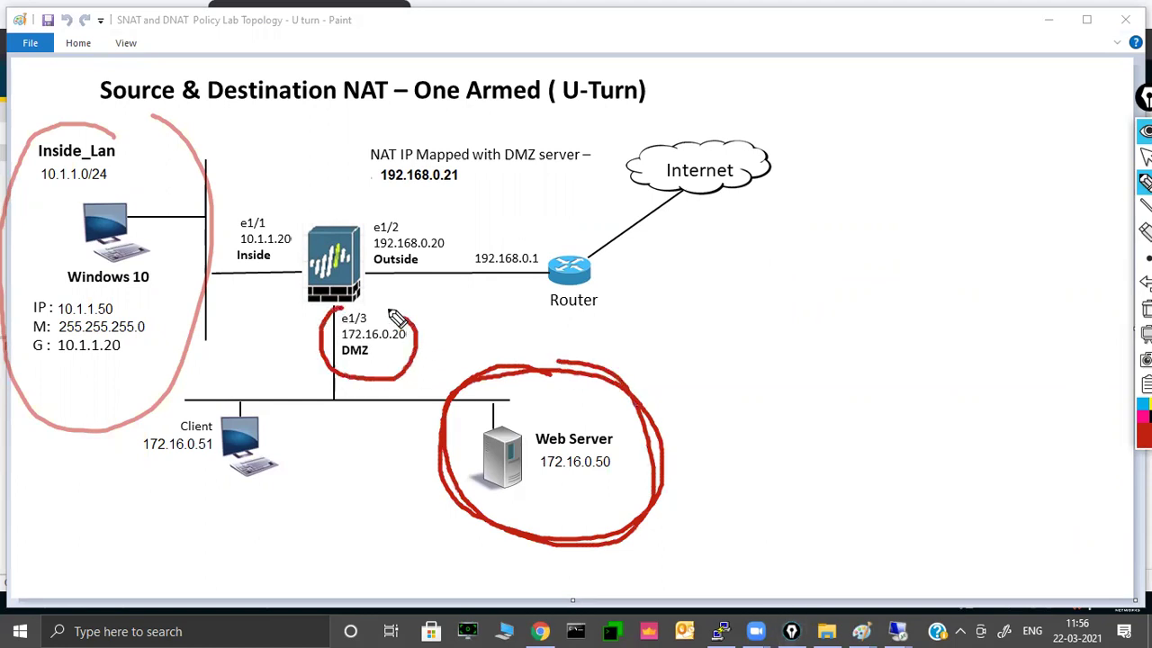
mouse_move(691, 392)
mouse_down()
mouse_move(693, 410)
mouse_move(761, 388)
mouse_up()
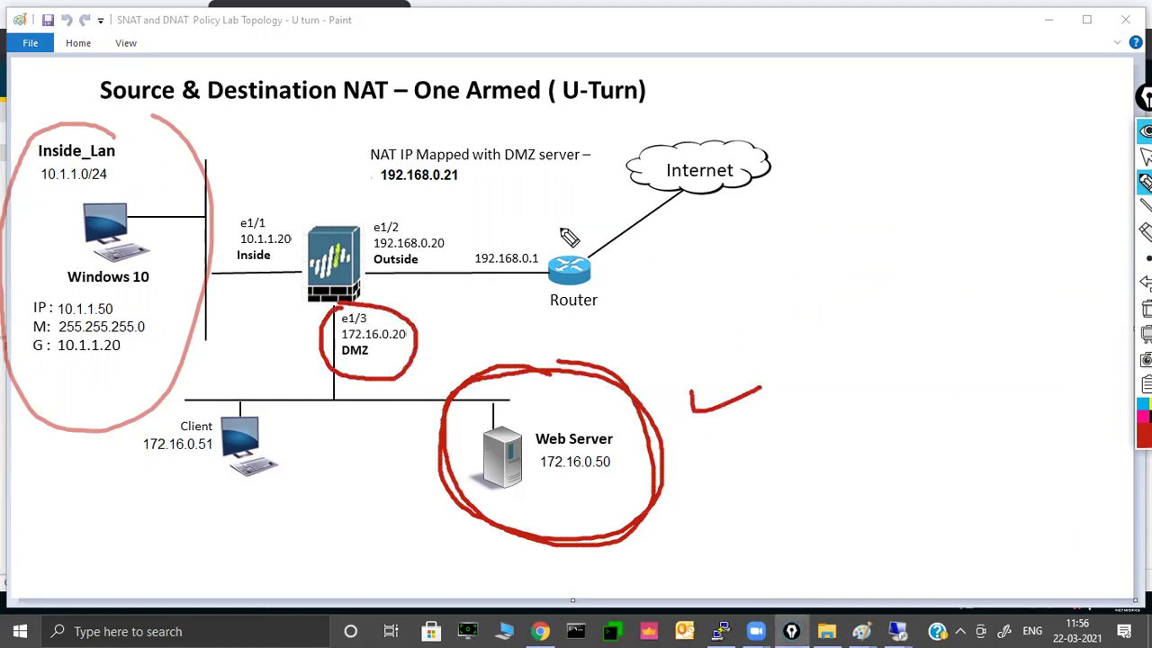
- Sketch an outside computer linked to the router, underline 172.16.0.50 and 192.168.0.21, circle 192.168.0.20, and tick the firewall
mouse_move(668, 254)
mouse_down()
mouse_move(673, 245)
mouse_move(727, 257)
mouse_move(684, 261)
mouse_move(733, 272)
mouse_up()
drag(667, 236, 583, 265)
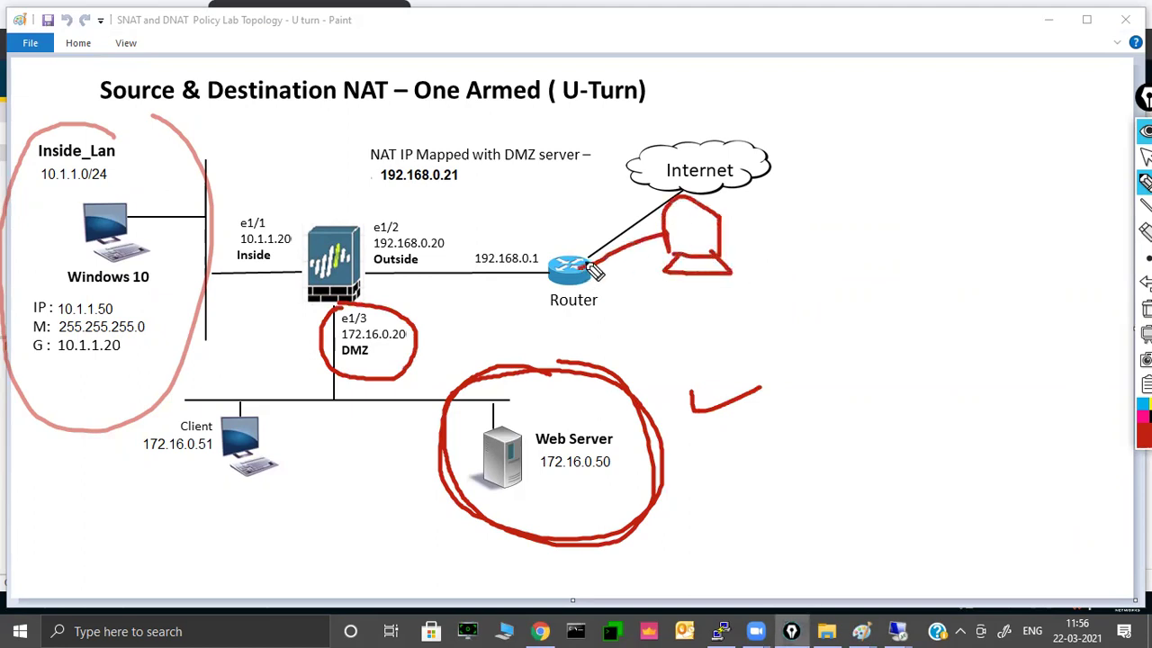
drag(550, 484, 601, 483)
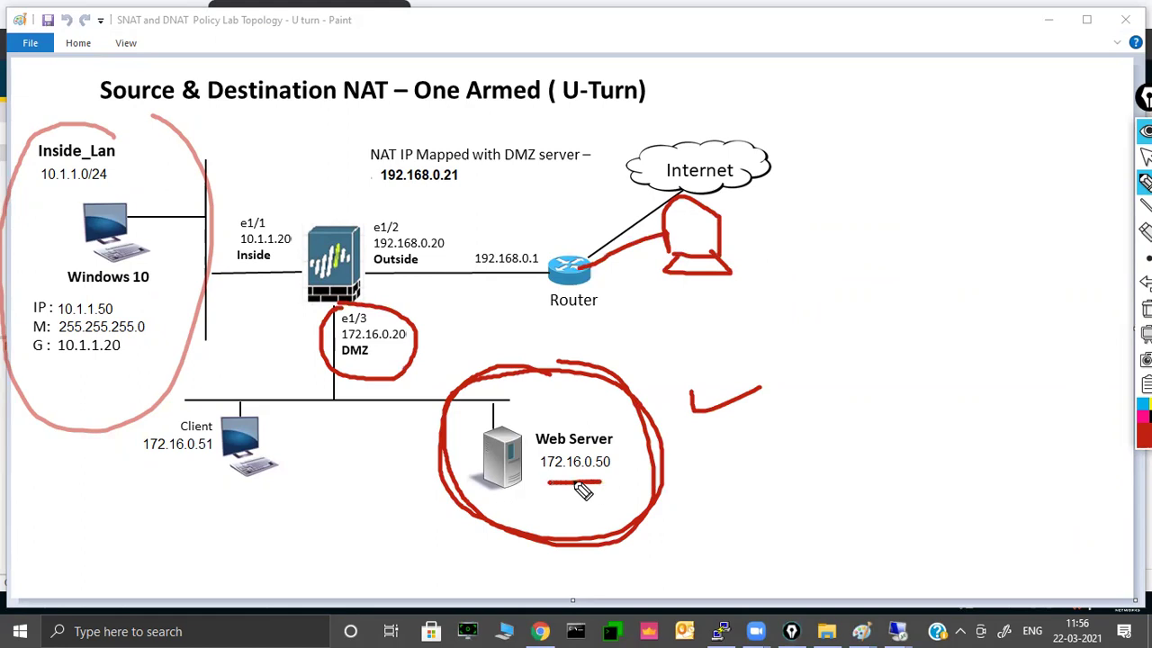
drag(389, 188, 448, 192)
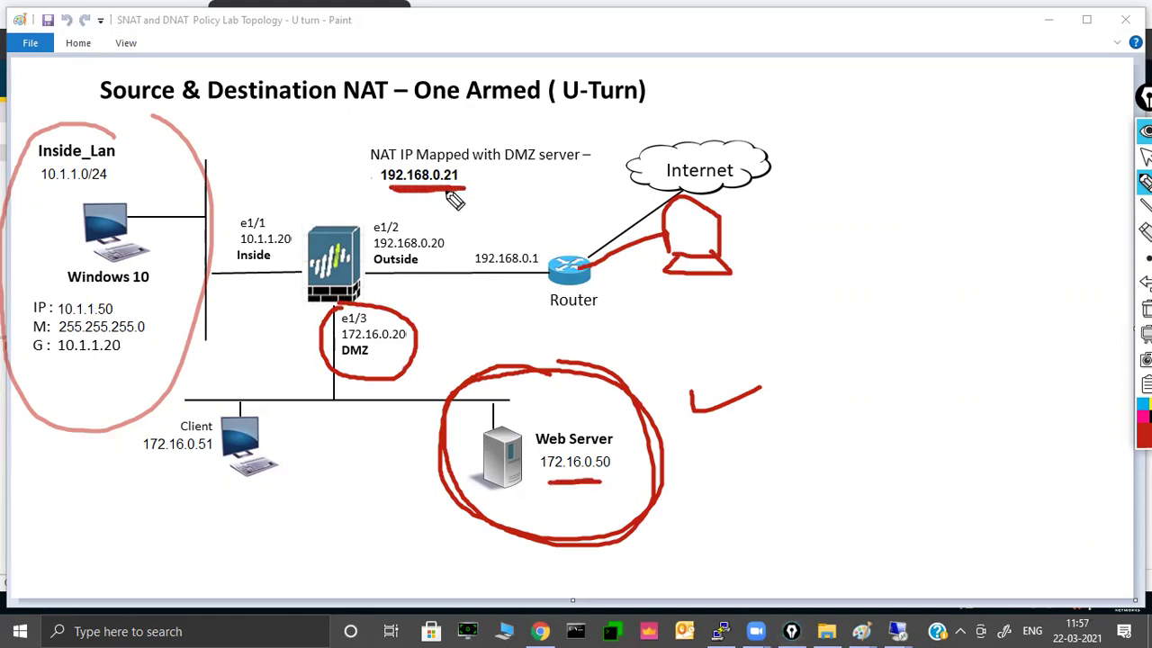
click(421, 232)
mouse_move(373, 256)
mouse_down()
mouse_move(459, 259)
mouse_move(419, 236)
mouse_up()
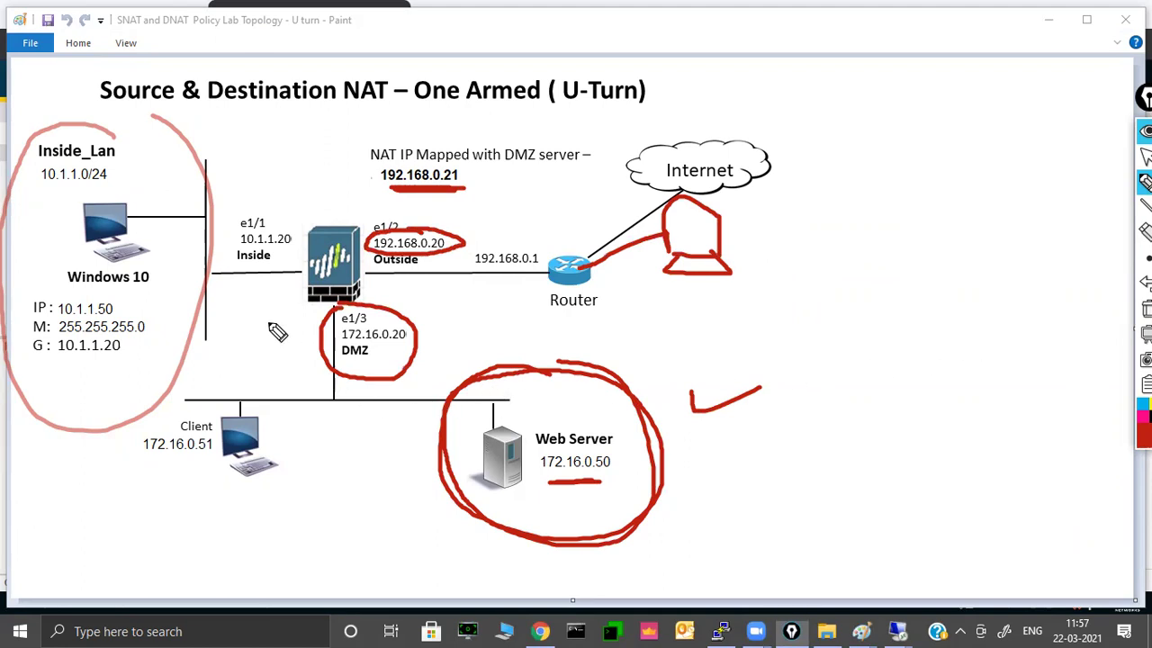
drag(268, 328, 365, 290)
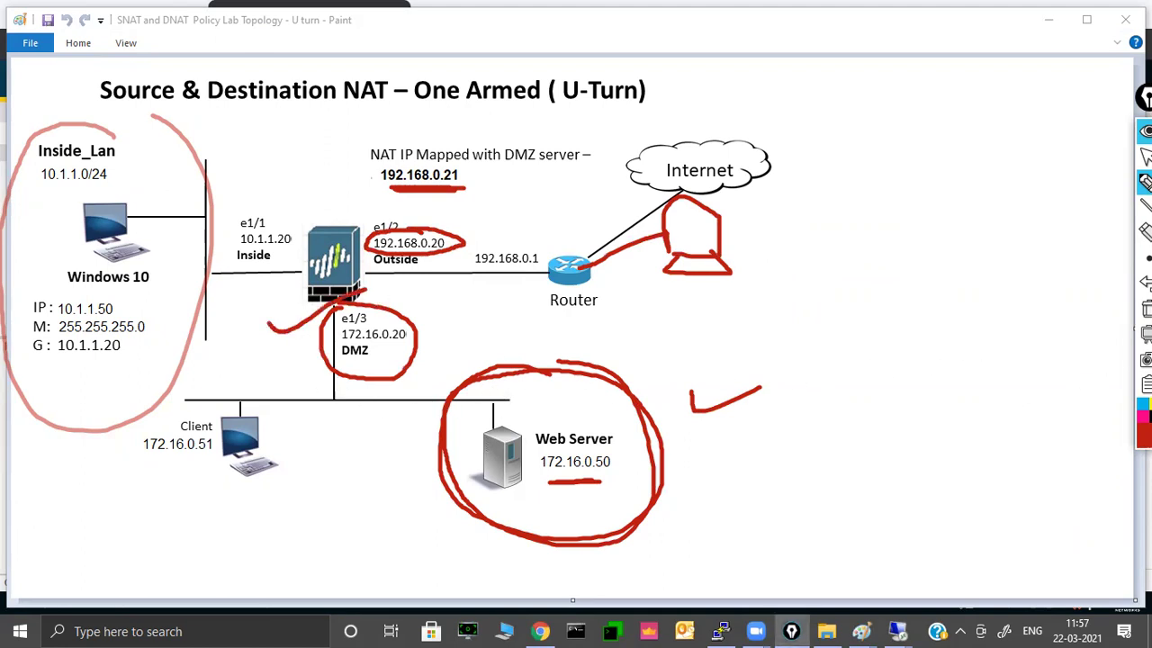
- Clear all pen annotations from the U-turn topology and minimize Paint to return to the firewall's NAT rulebase
key(ctrl+shift+z)
click(1144, 157)
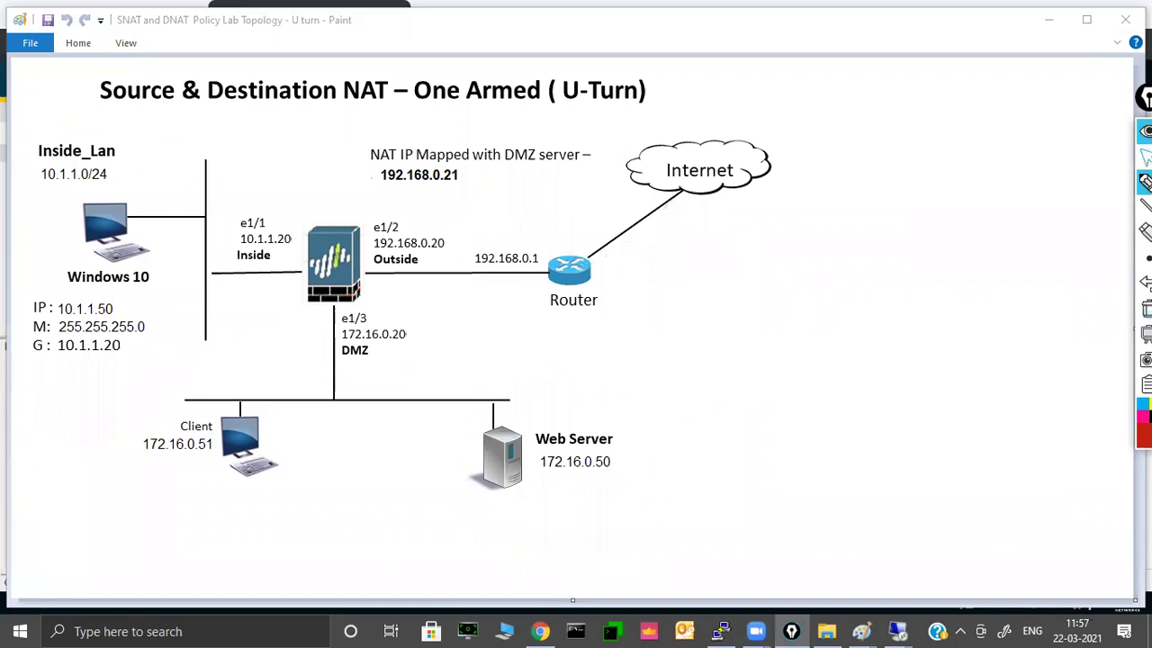
click(1045, 19)
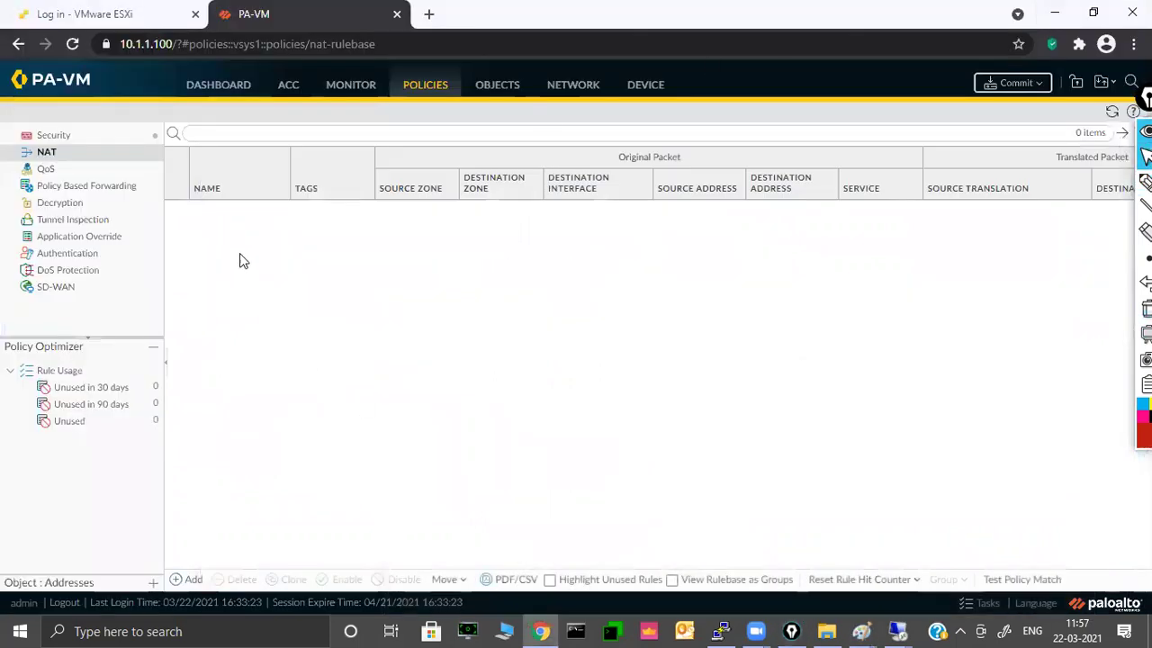
- Set the ethernet1/3 interface type to Layer3 and assign it to the default virtual router
click(573, 88)
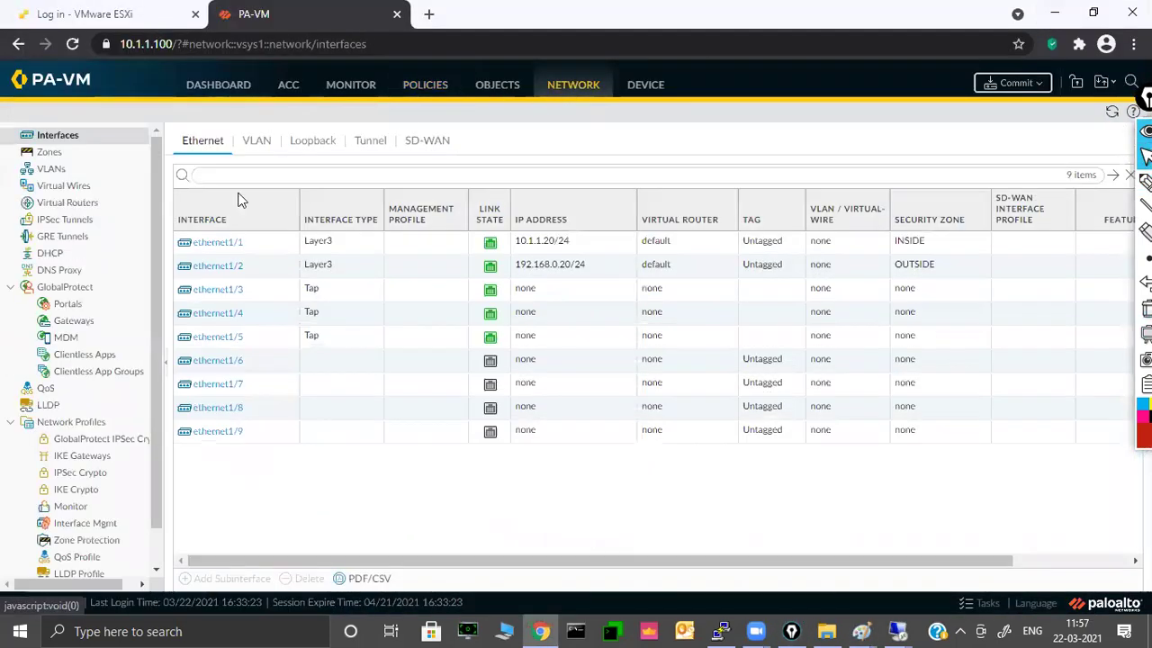
click(216, 293)
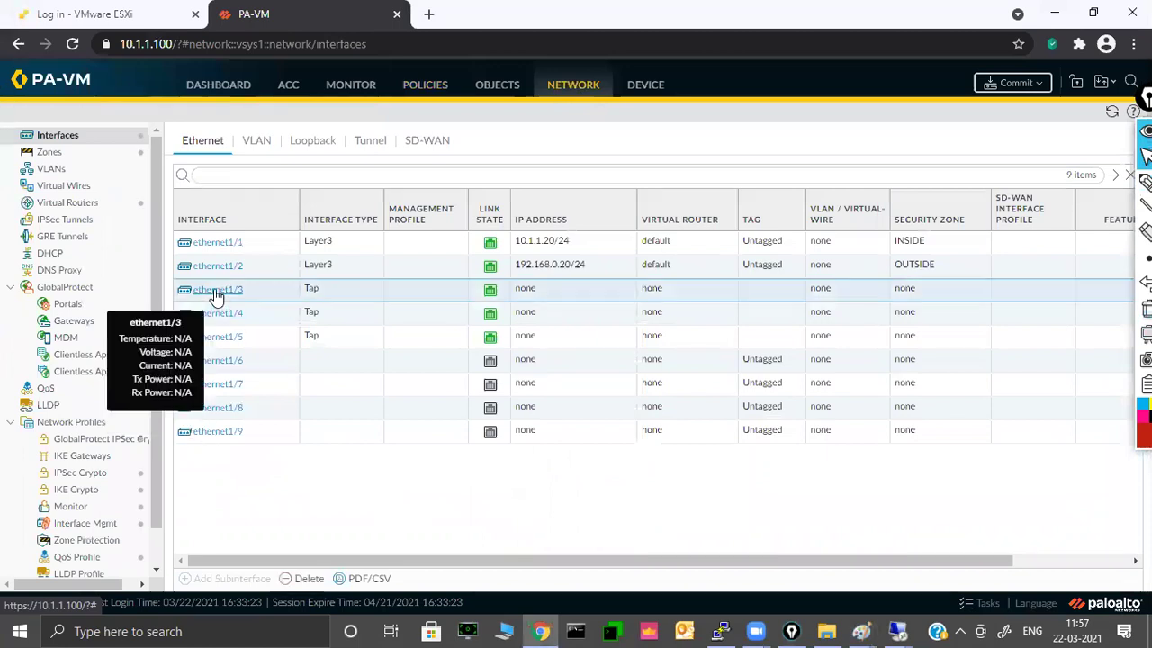
click(216, 293)
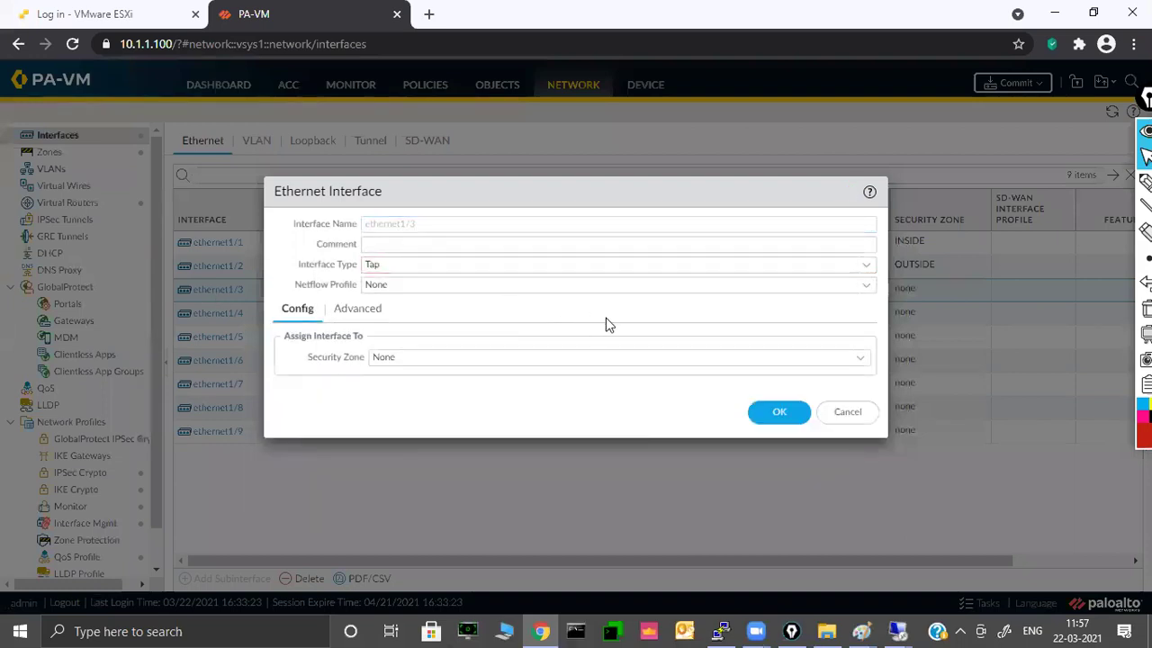
click(865, 266)
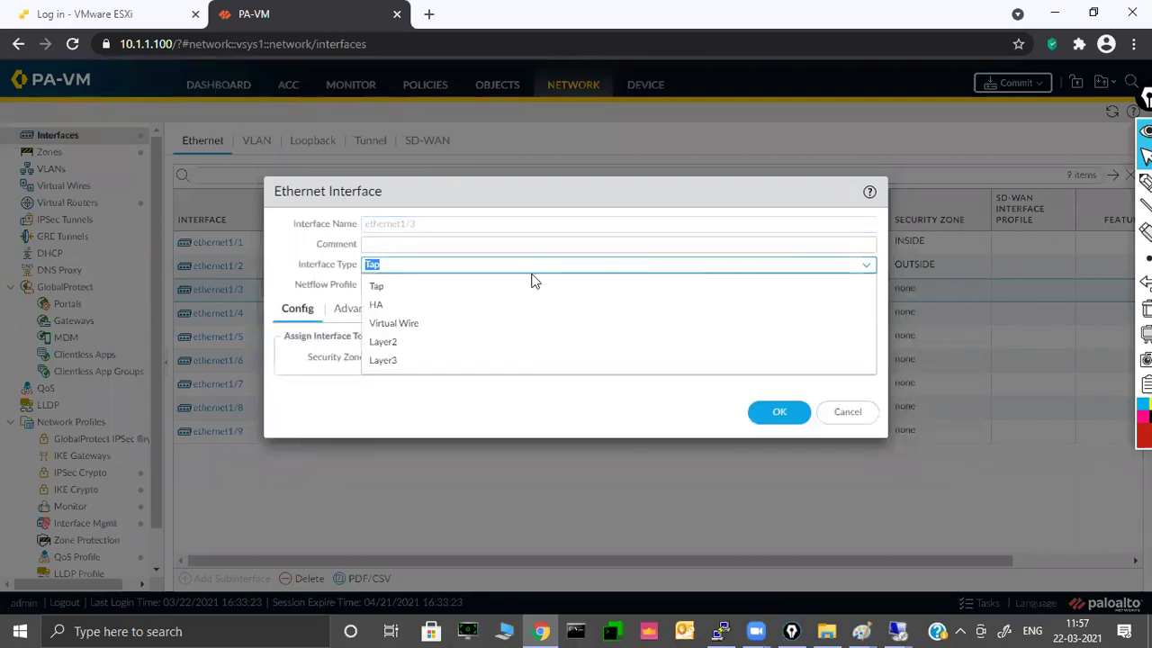
click(387, 361)
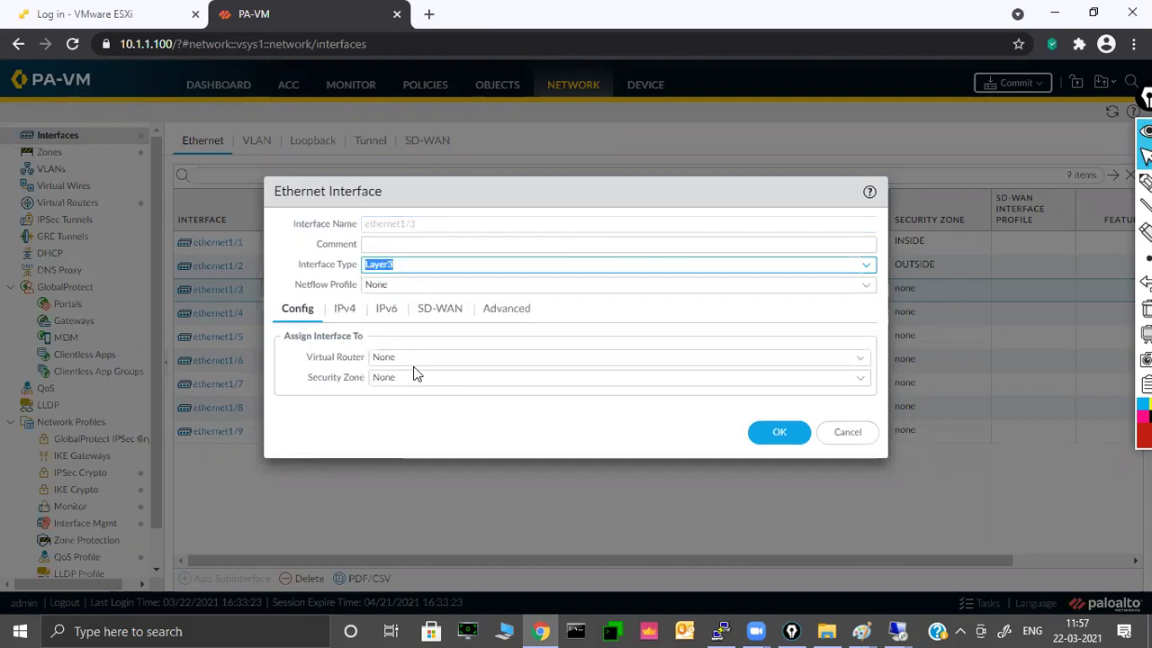
click(862, 364)
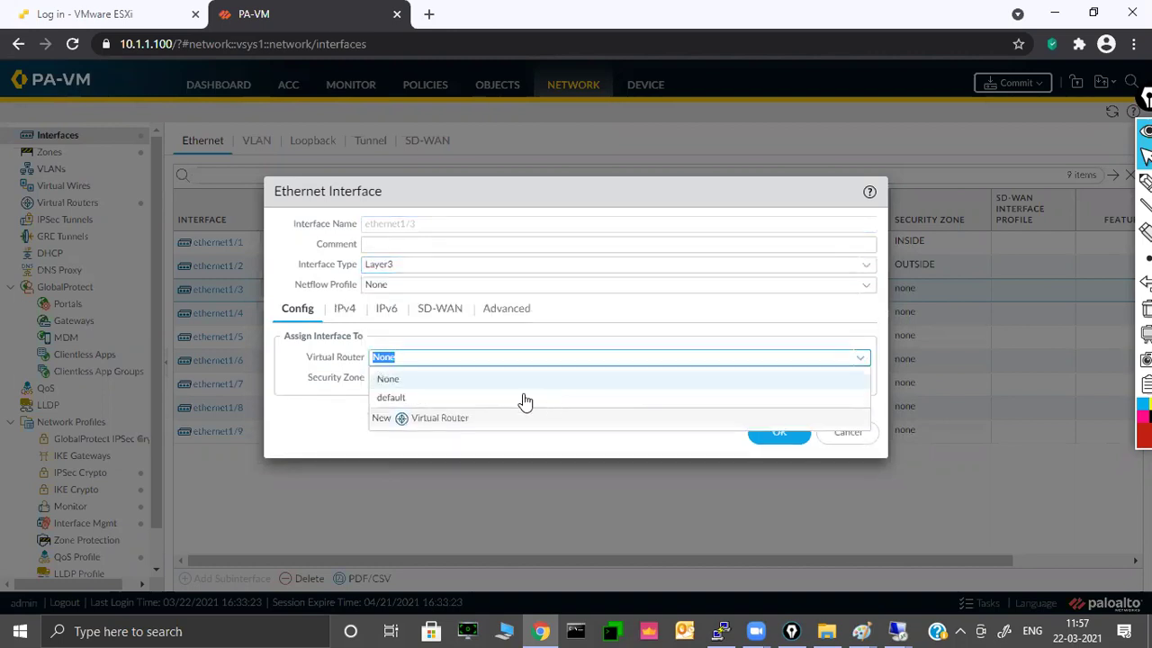
click(419, 398)
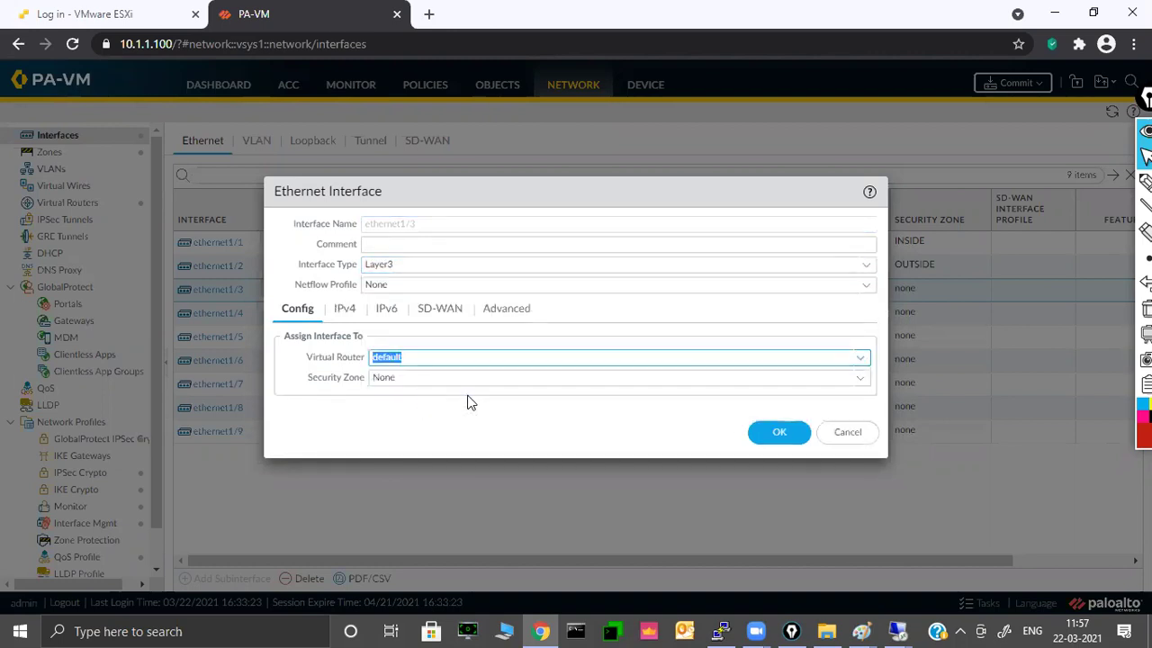
- Create a new security zone named DMZ and assign it to ethernet1/3
click(857, 381)
click(426, 460)
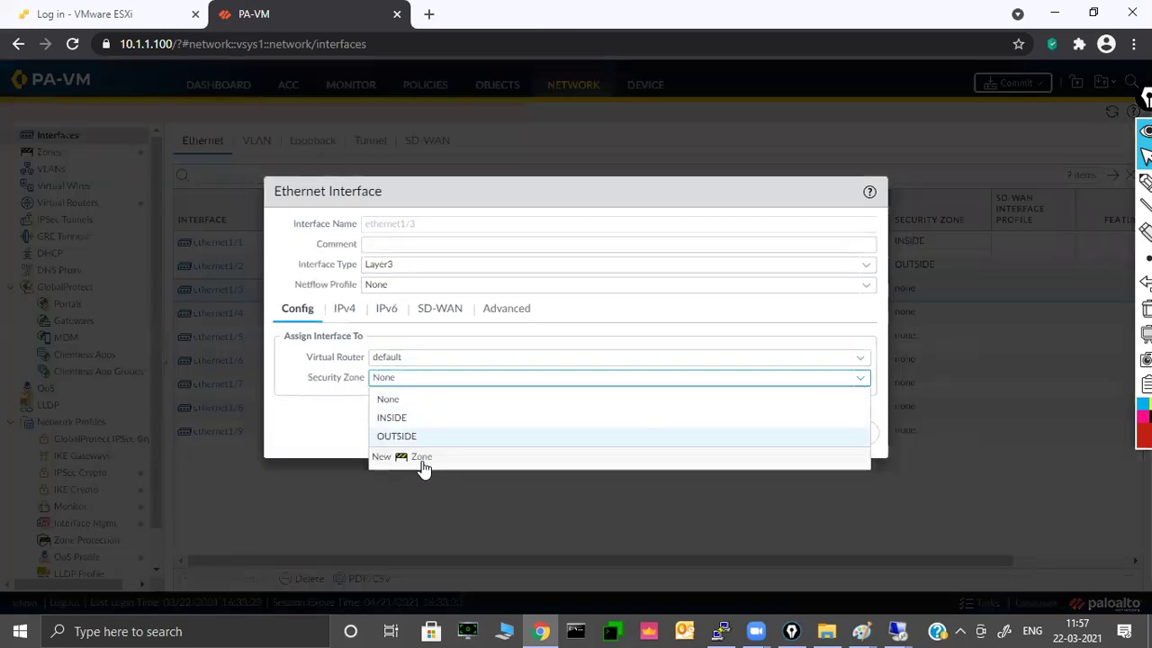
text(DMZ)
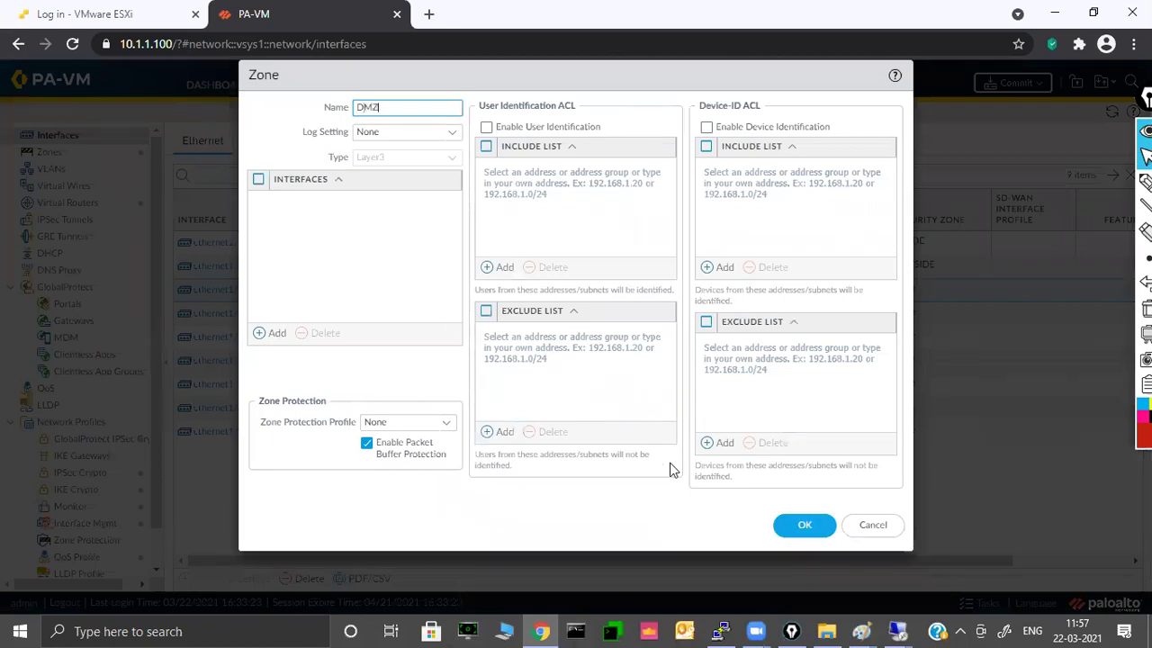
click(803, 526)
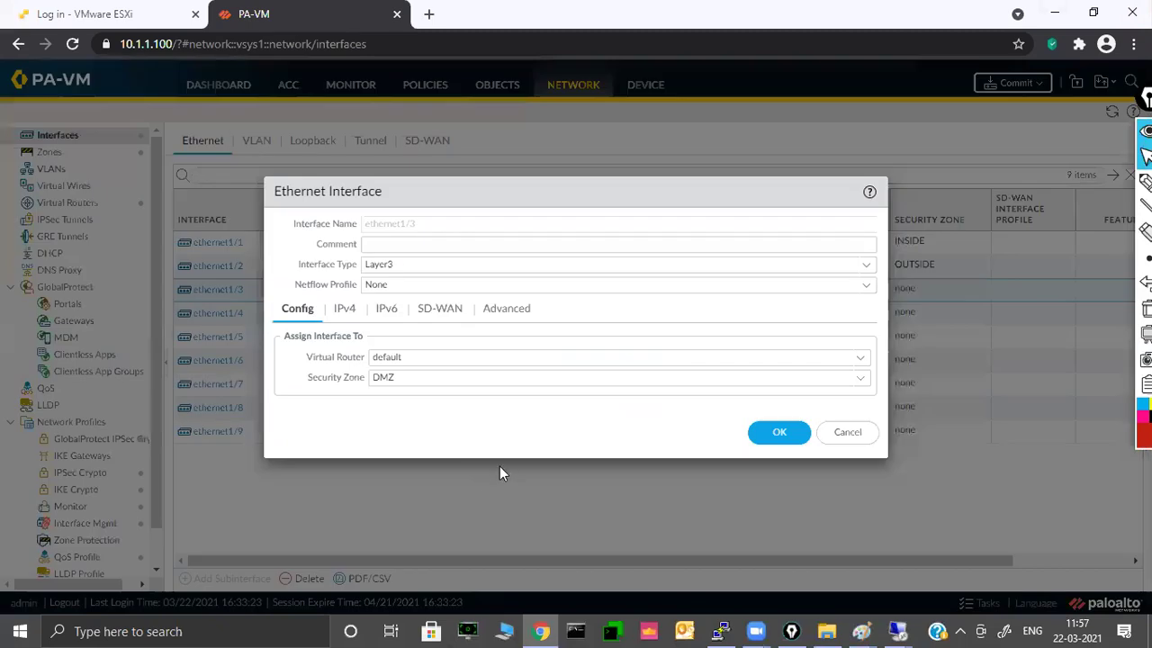
- Add the static IPv4 address 172.16.0.20/16 to ethernet1/3 and save the interface settings
click(344, 309)
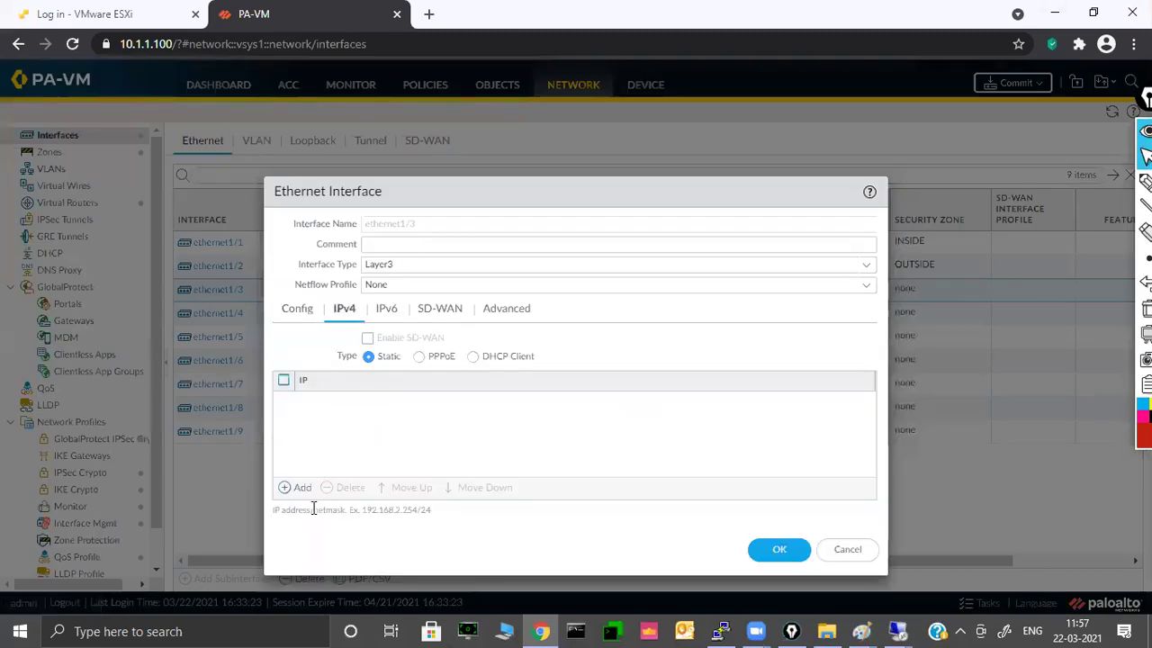
click(297, 487)
text(172.16.0.20/16)
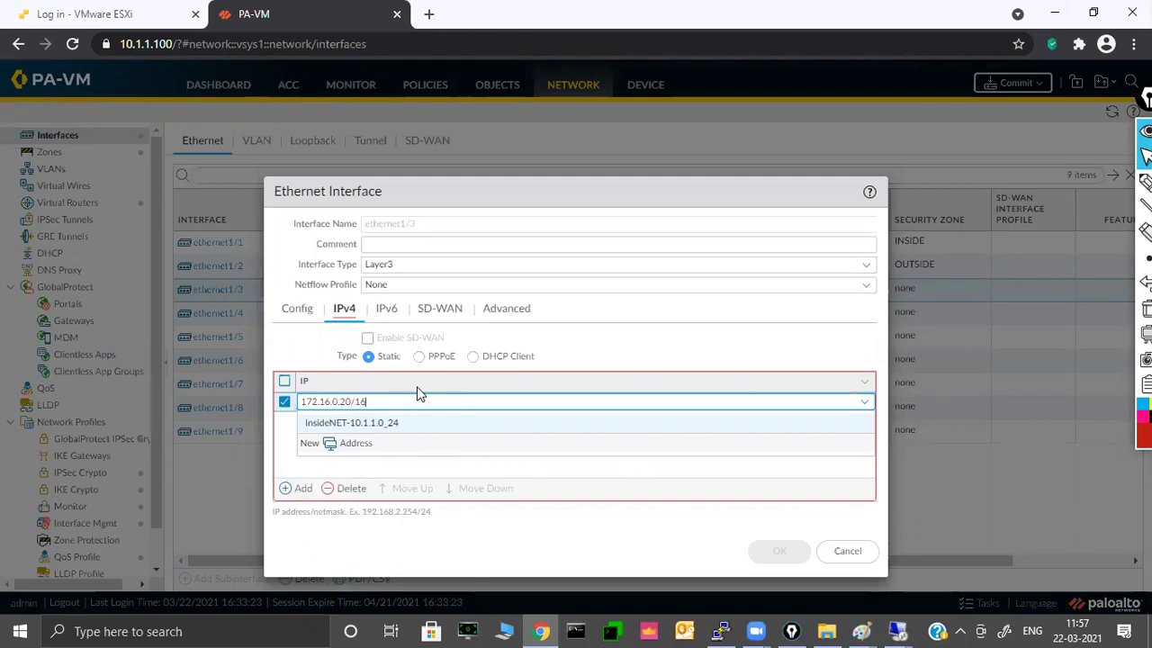
click(423, 460)
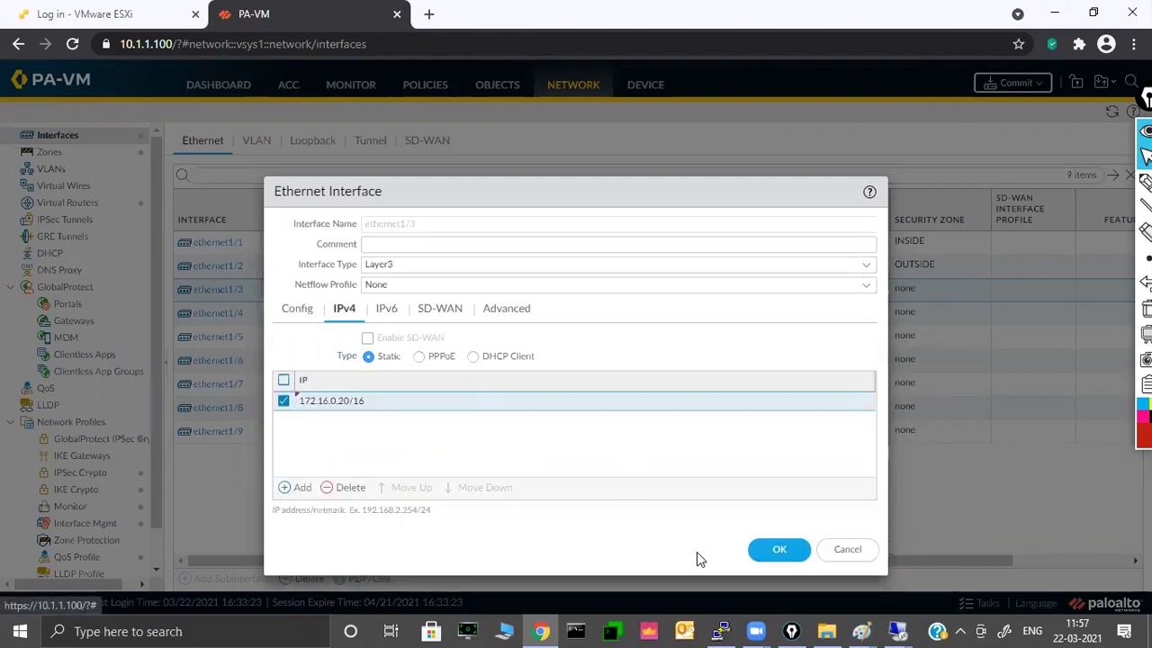
click(778, 553)
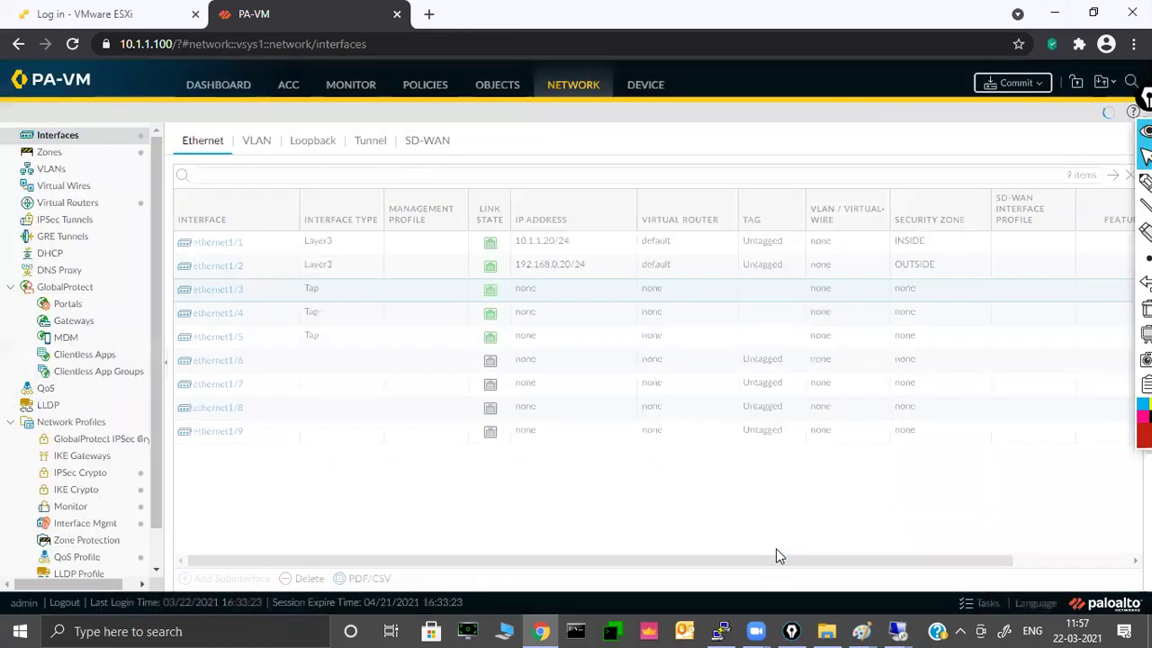
- Start a new NAT policy rule in the firewall's NAT rulebase and switch to the U-turn topology in Paint
click(407, 85)
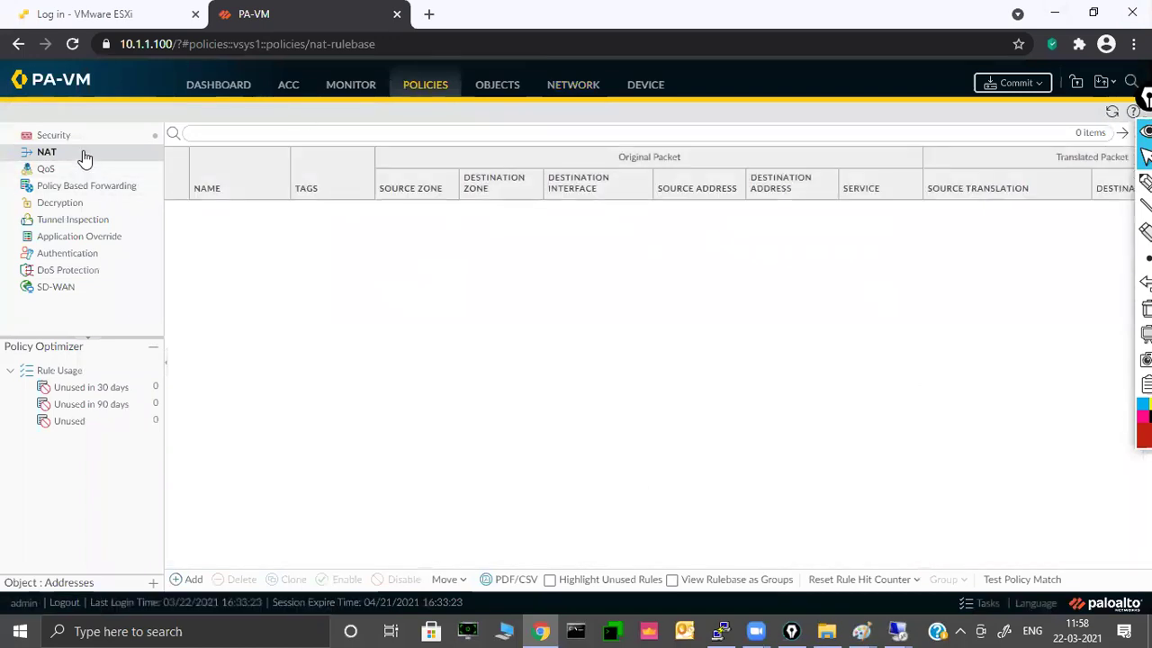
click(191, 580)
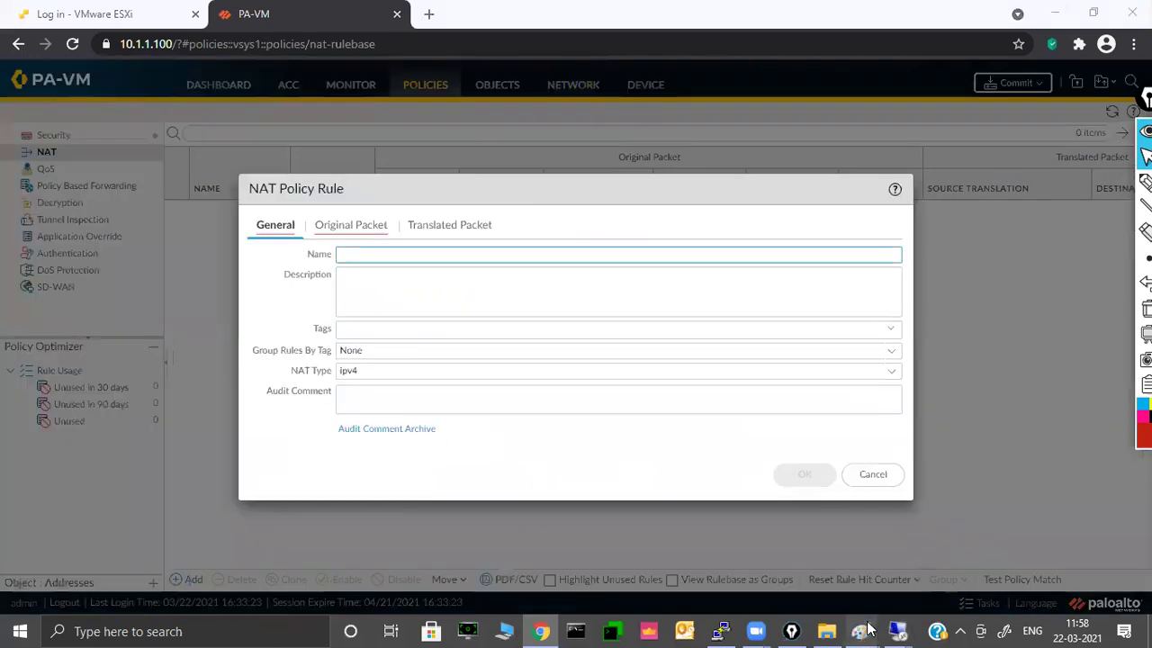
mouse_move(862, 631)
click(909, 581)
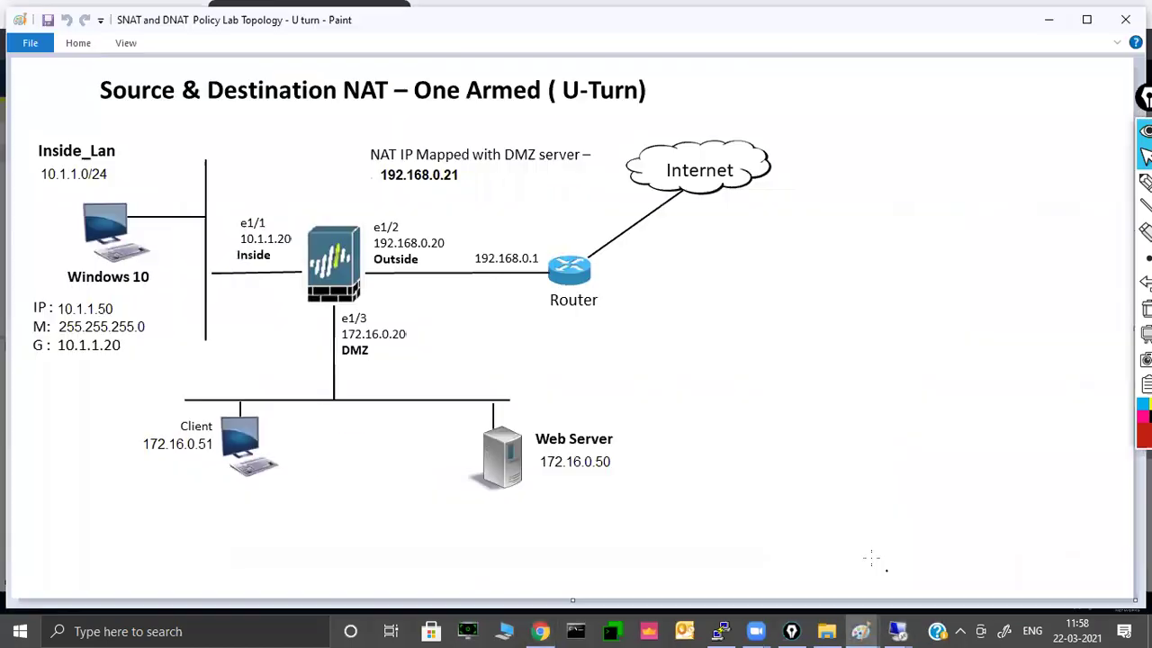
- Place the Paint window over the upper half of the screen with the DMZ part of the topology in view, and return to the firewall
click(1086, 19)
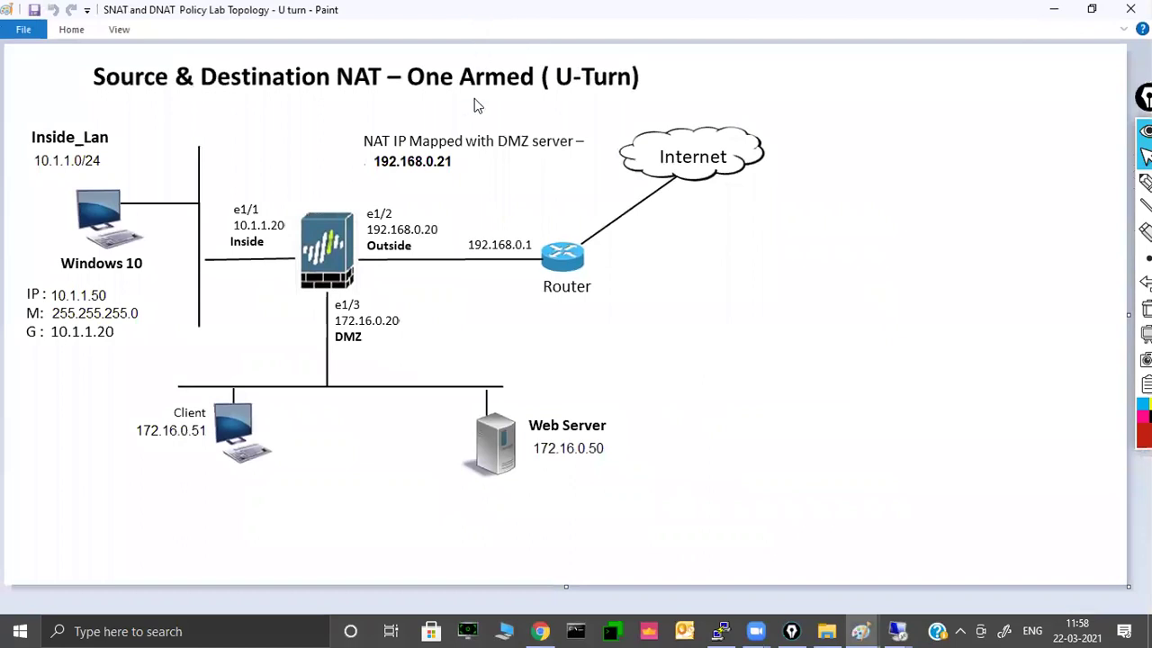
key(super+Down)
drag(474, 82, 492, 380)
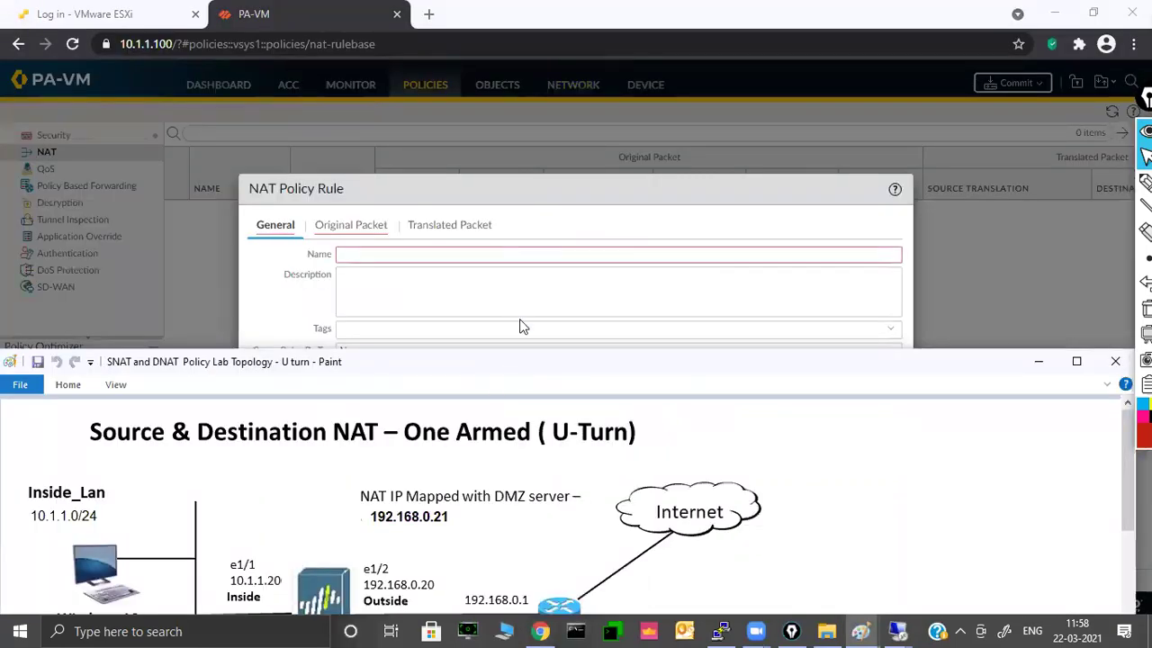
drag(515, 366, 527, 18)
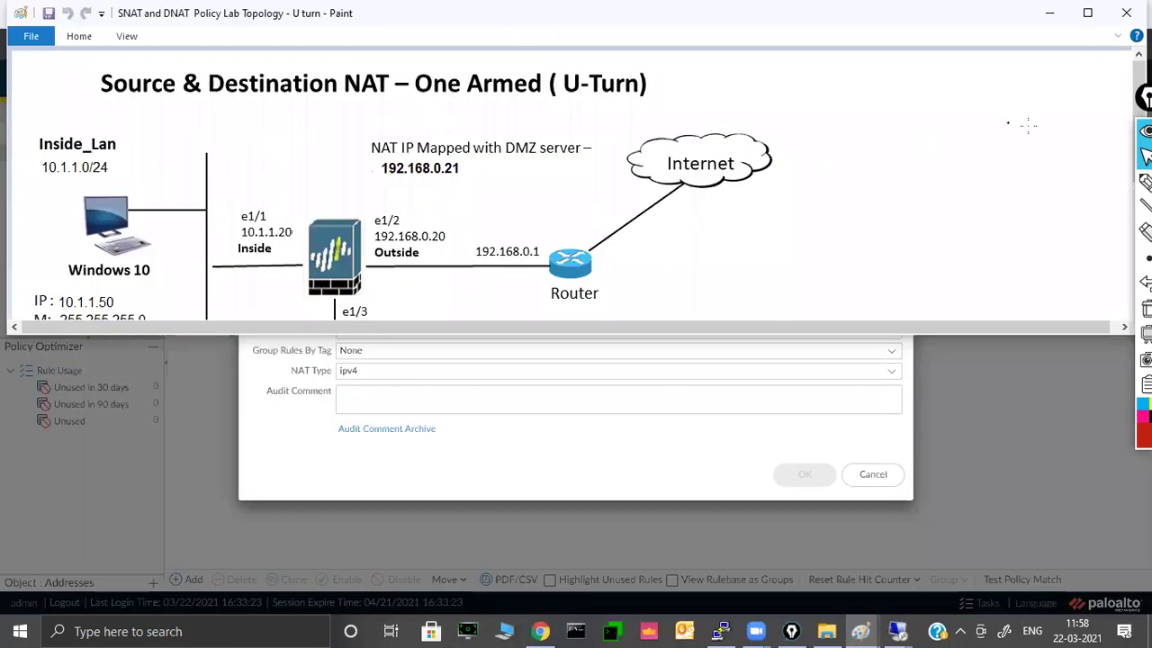
scroll(1027, 244, down, 2)
scroll(1027, 244, down, 2)
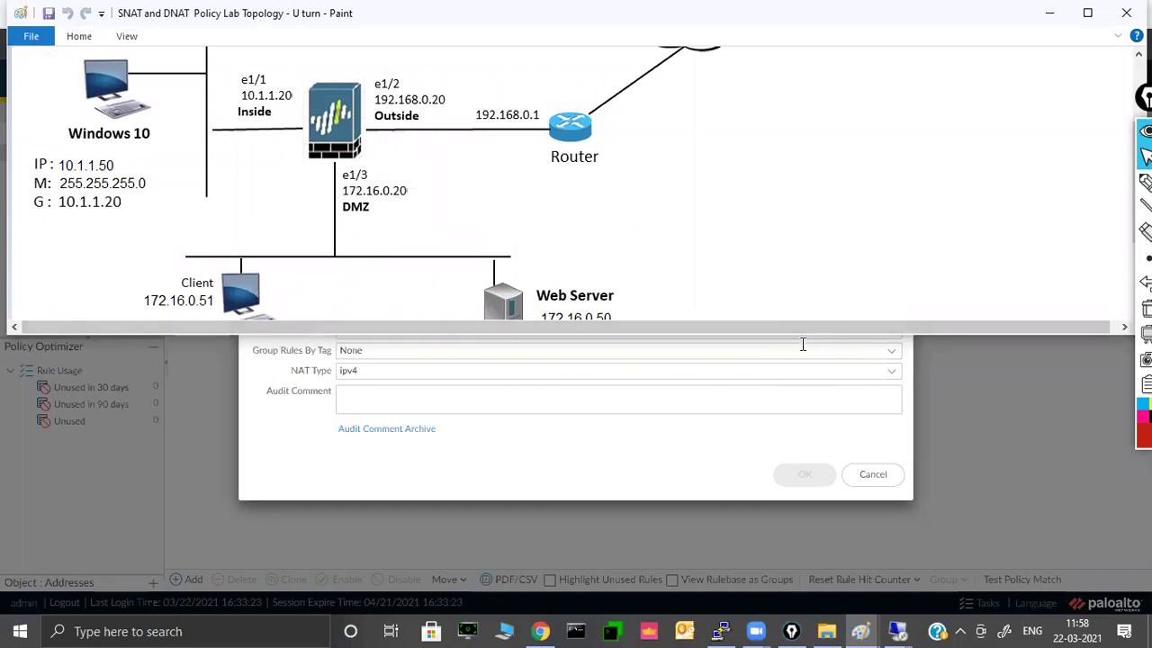
drag(801, 337, 801, 358)
click(644, 445)
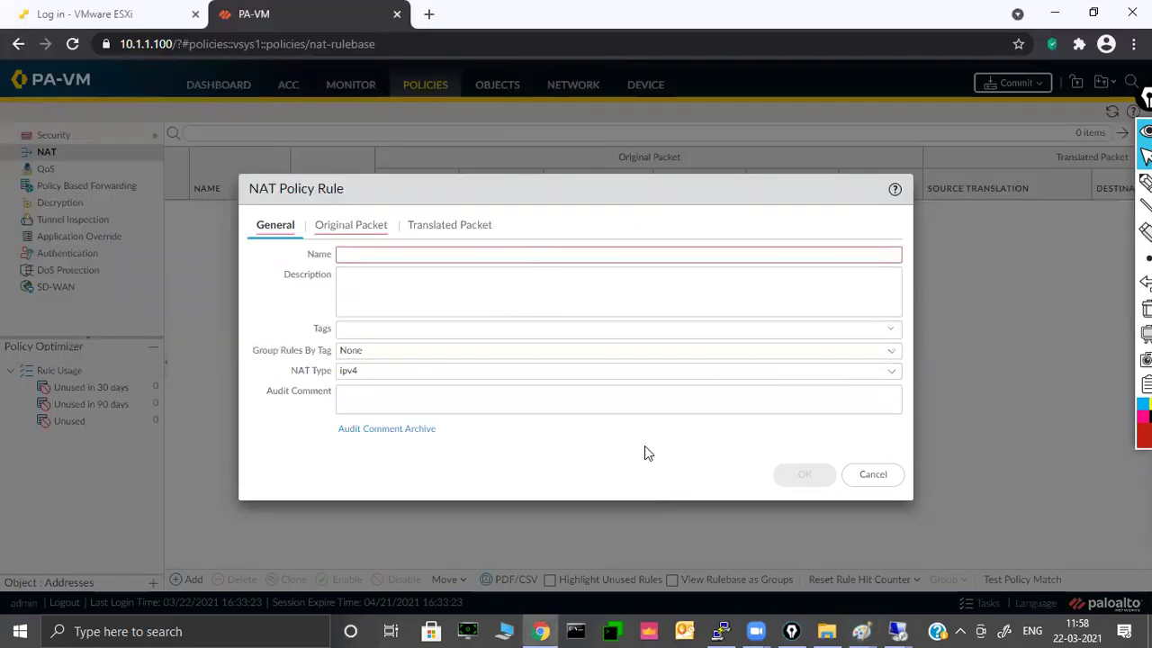
- Check the topology against the NAT rule dialog and name the rule DNAT_Policy
drag(524, 189, 530, 315)
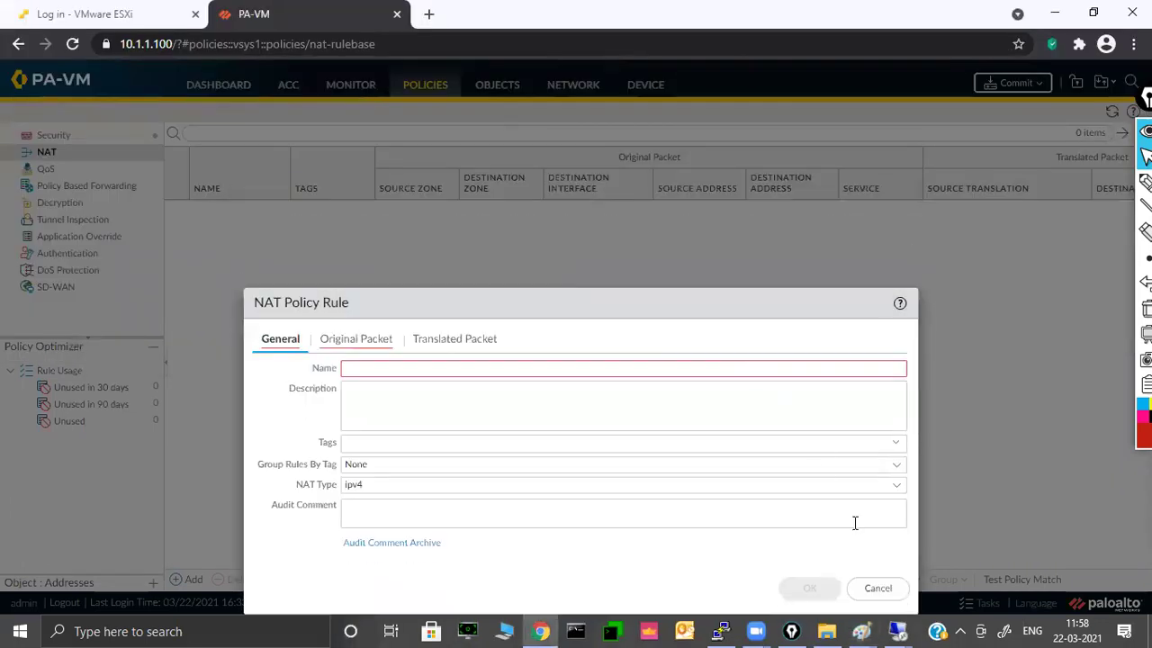
mouse_move(859, 630)
click(909, 587)
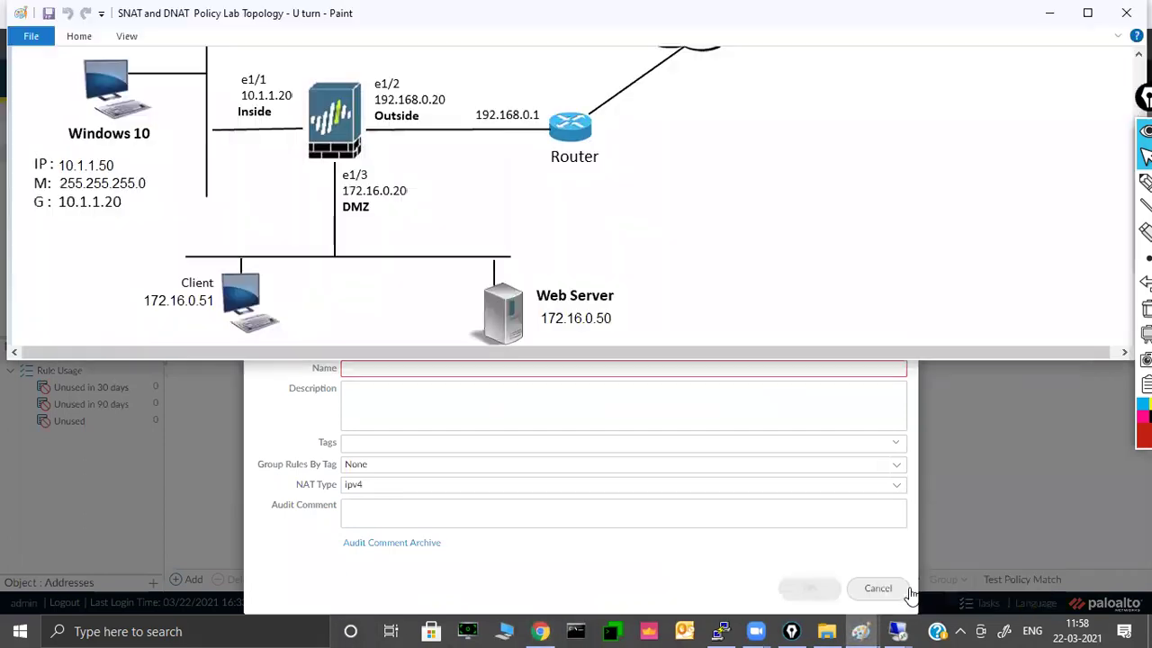
click(329, 407)
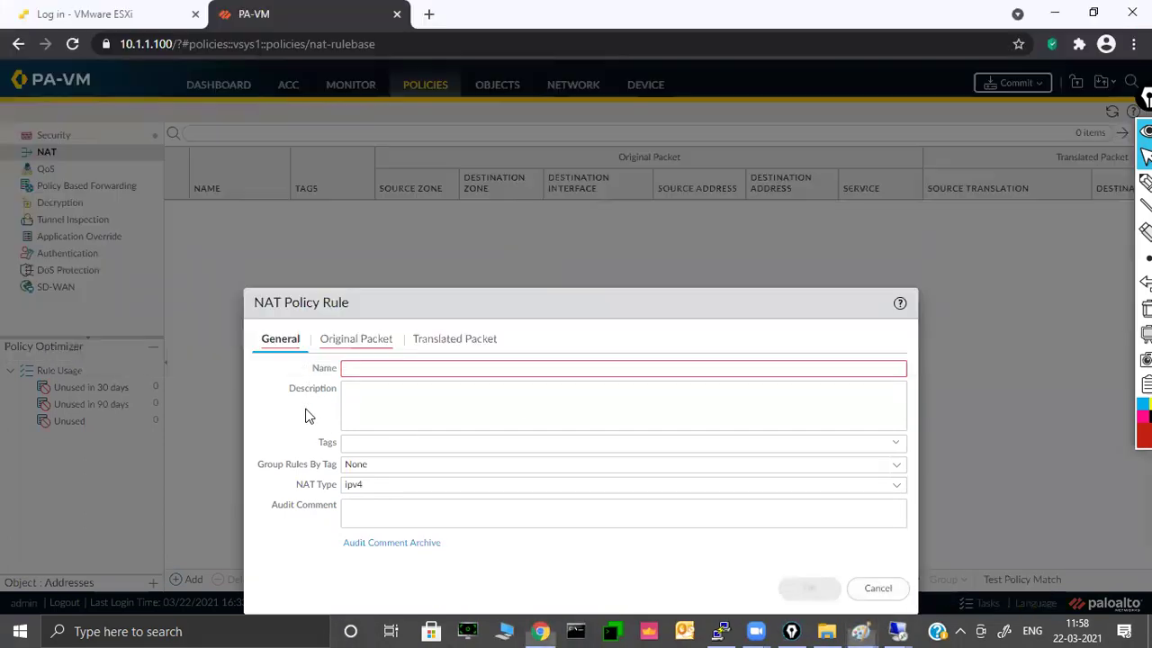
click(362, 368)
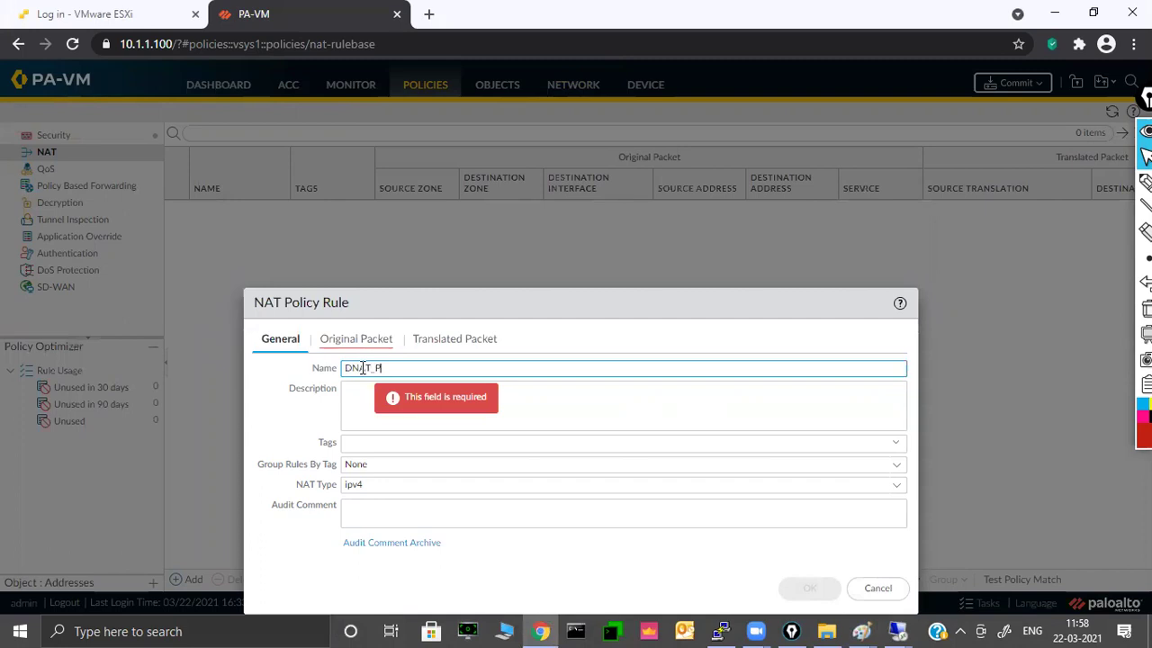
drag(414, 308, 365, 154)
- Set both the source zone and the destination zone of the rule's original packet to OUTSIDE
click(304, 186)
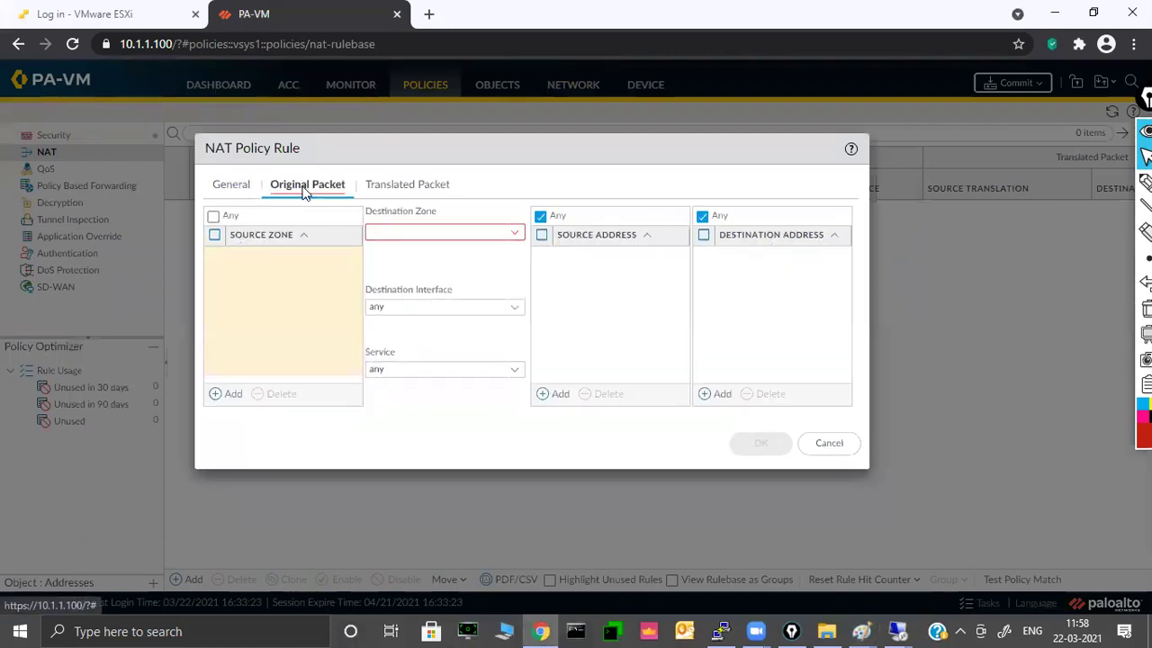
click(219, 396)
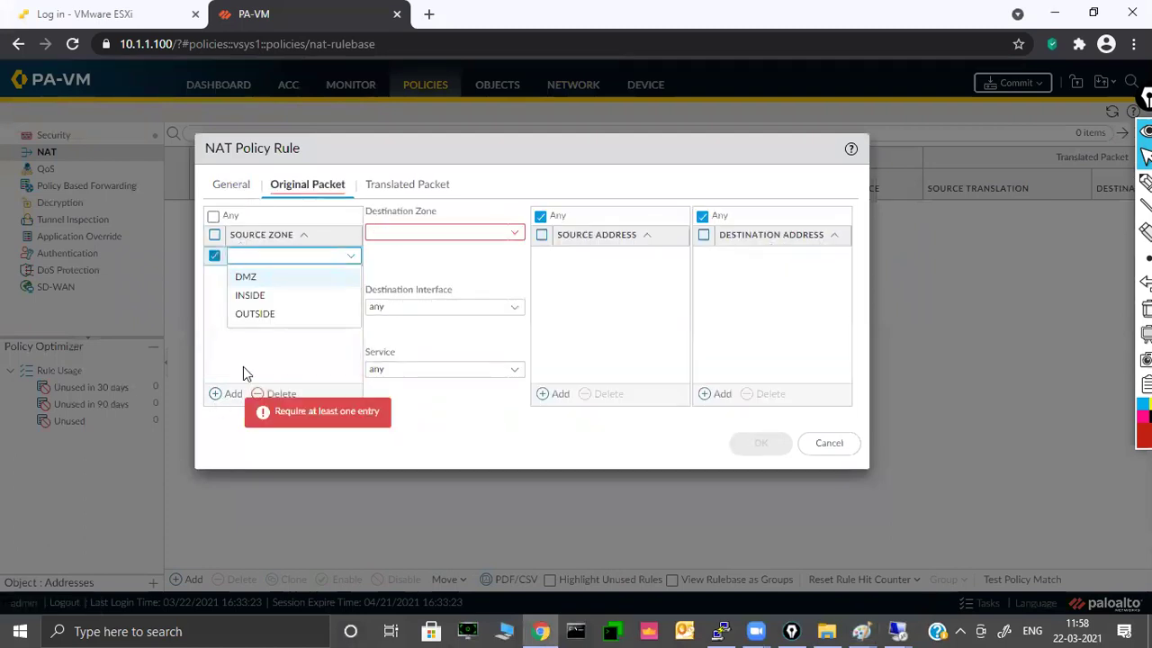
click(265, 317)
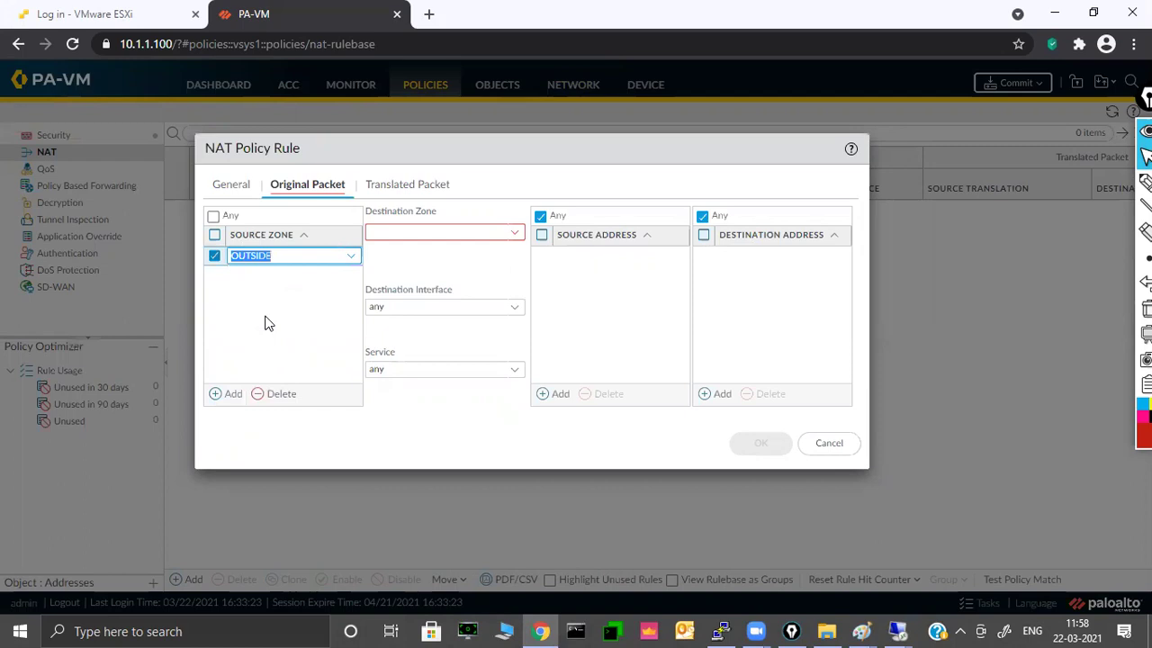
click(514, 233)
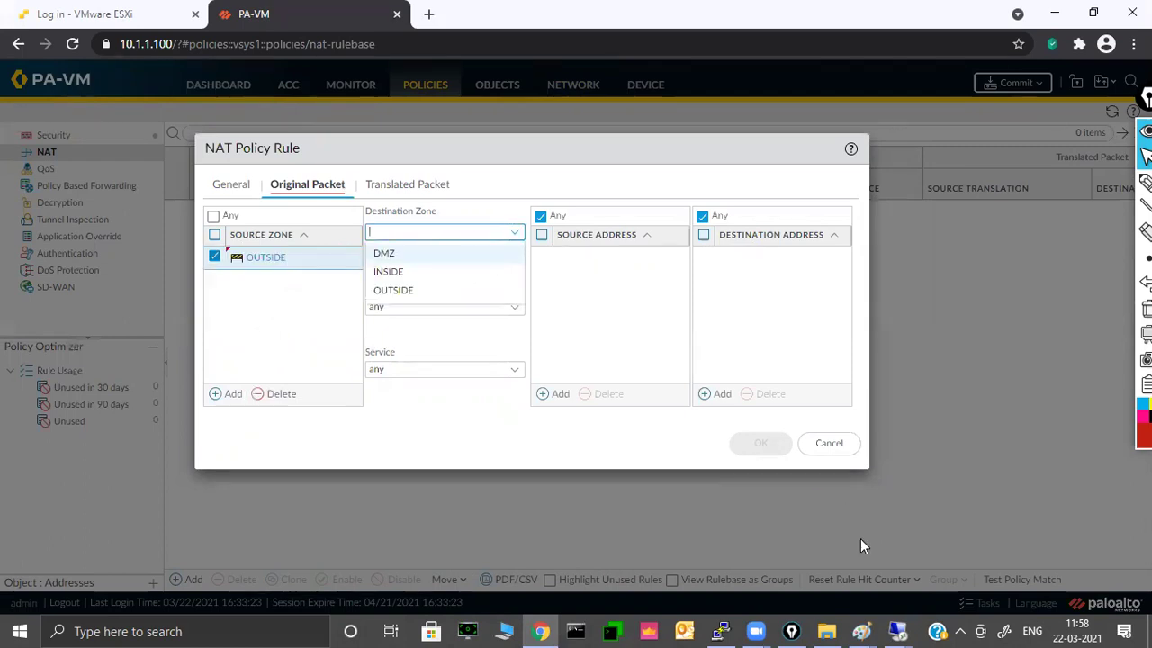
click(393, 290)
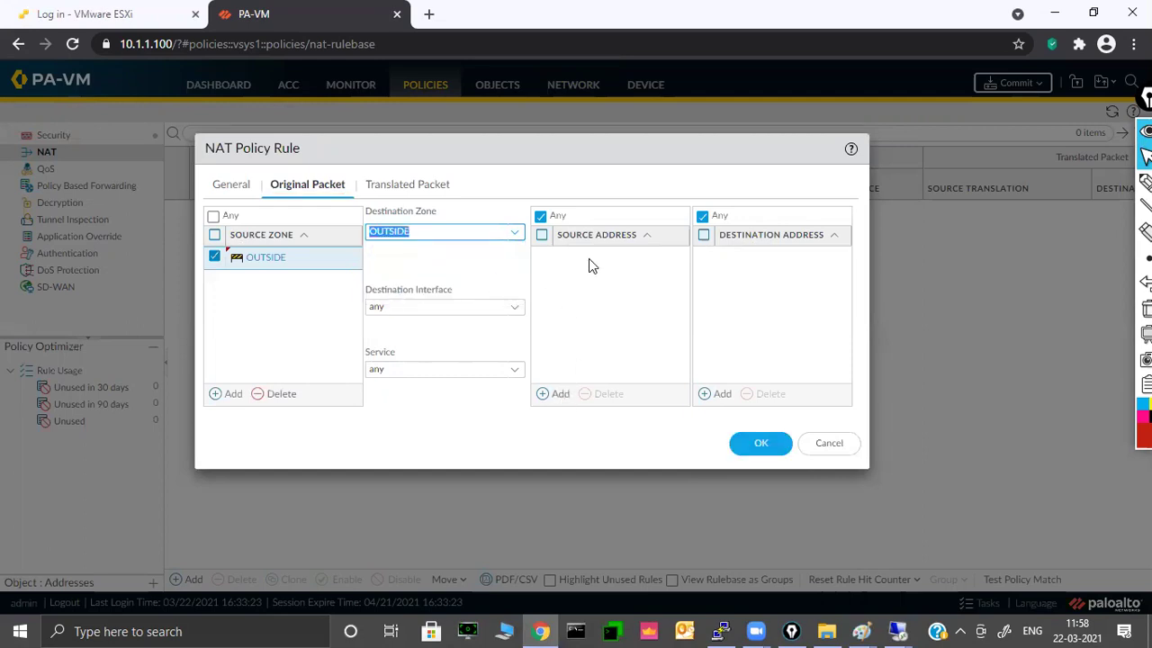
- Add 192.168.0.21 as the destination address of the rule's original packet
click(713, 400)
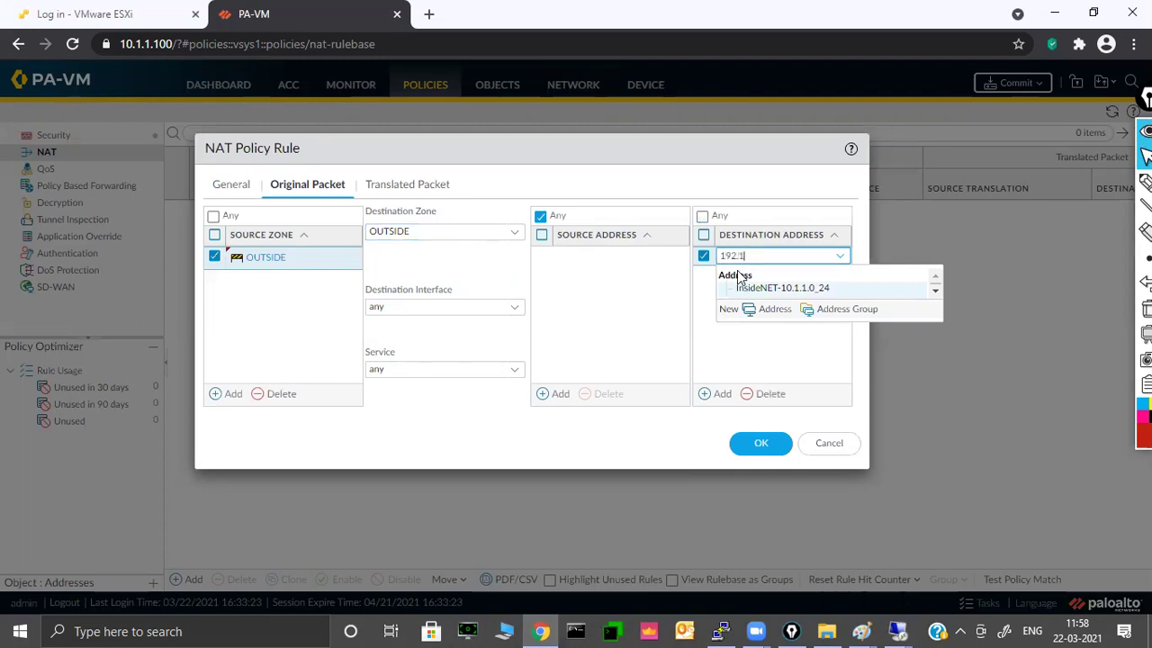
text(192.168.0)
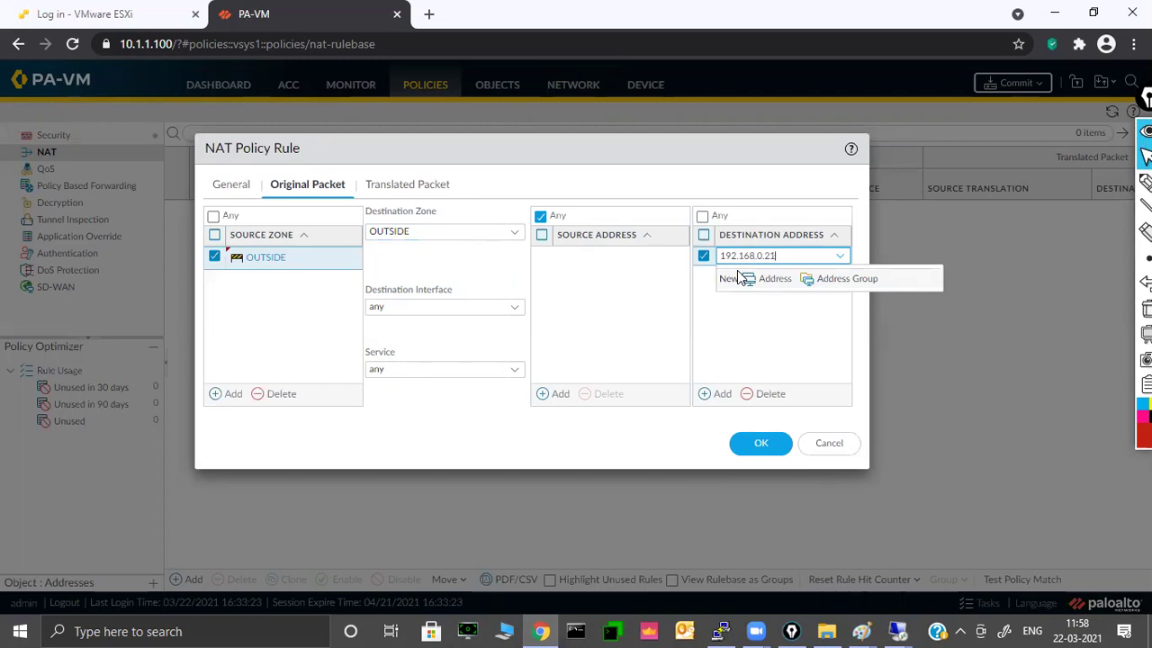
text(.21)
key(Return)
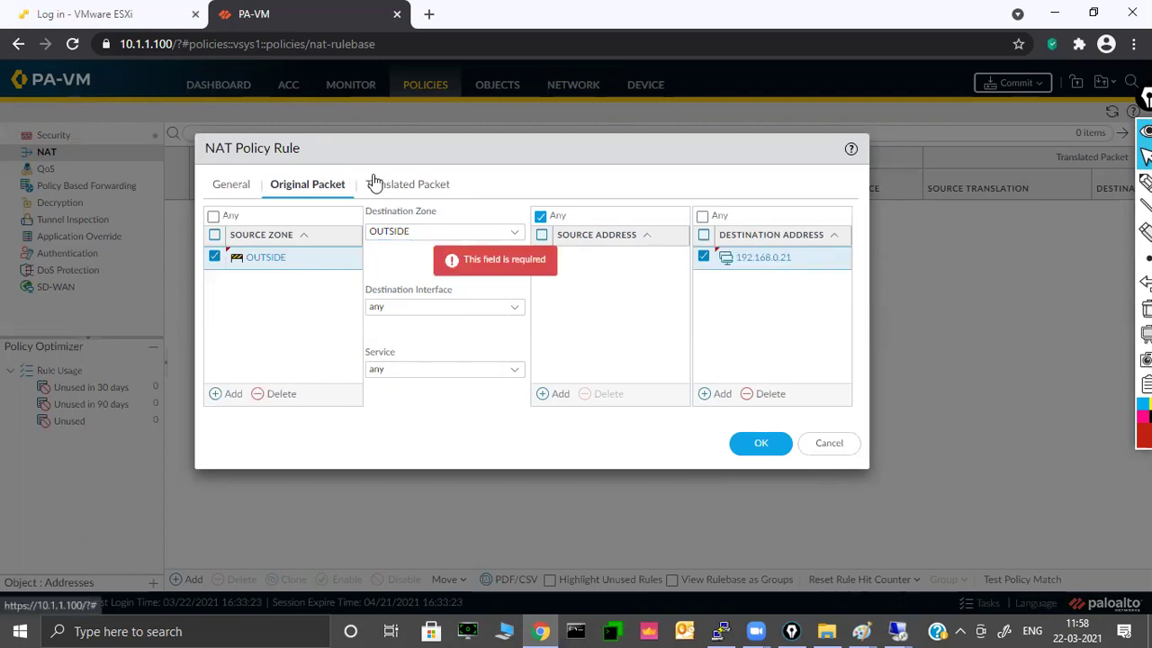
- Set the rule's destination address translation to Static IP with the translated address 172.16.0.50
click(387, 185)
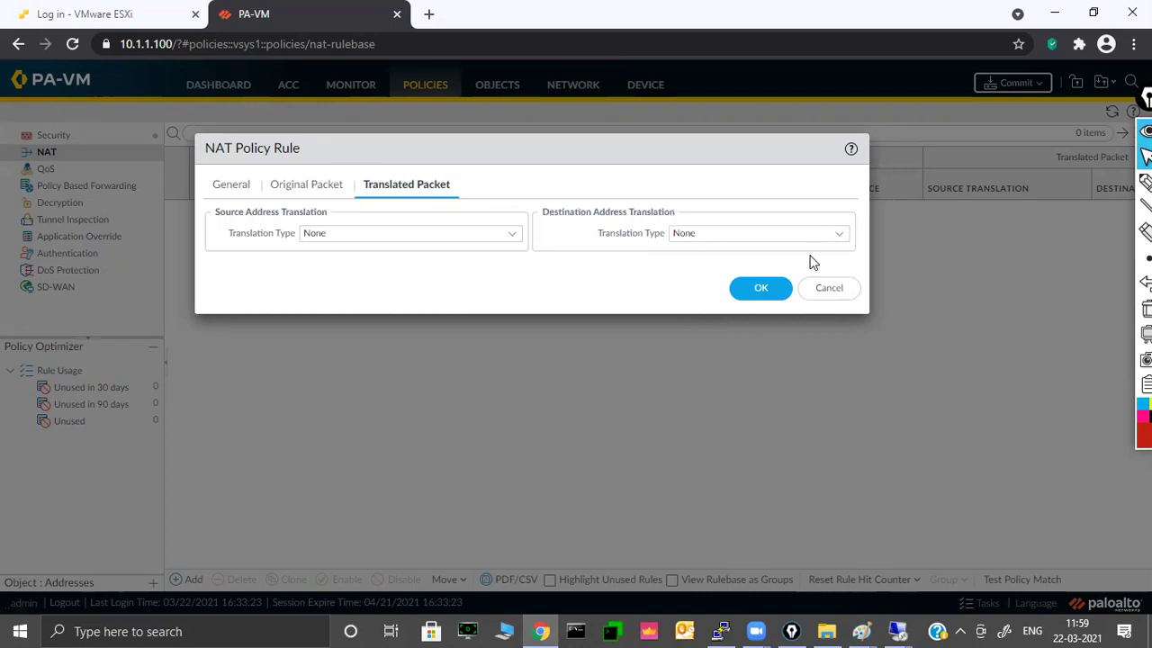
drag(742, 152, 733, 130)
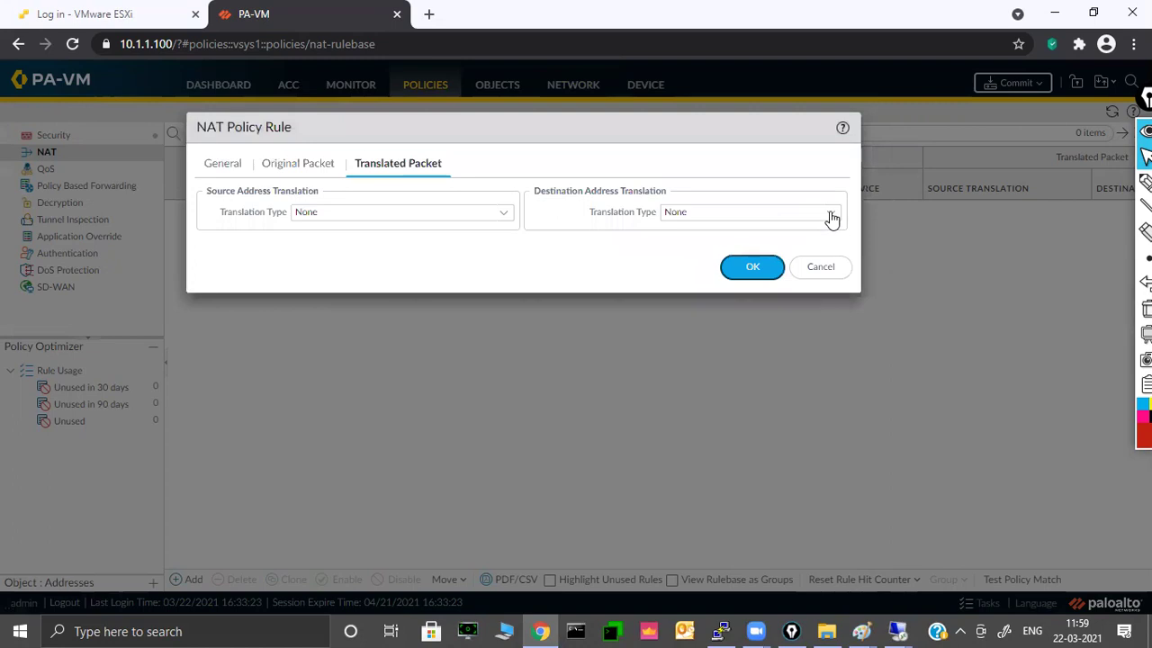
click(832, 218)
click(707, 236)
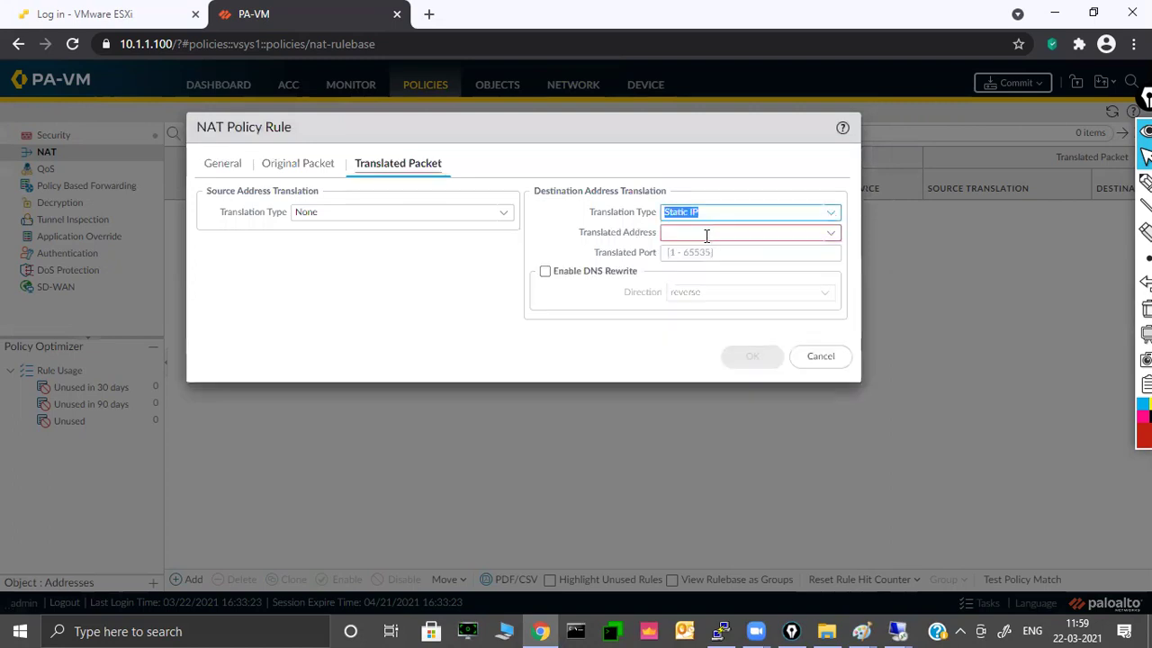
click(703, 234)
text(172.16.0.50)
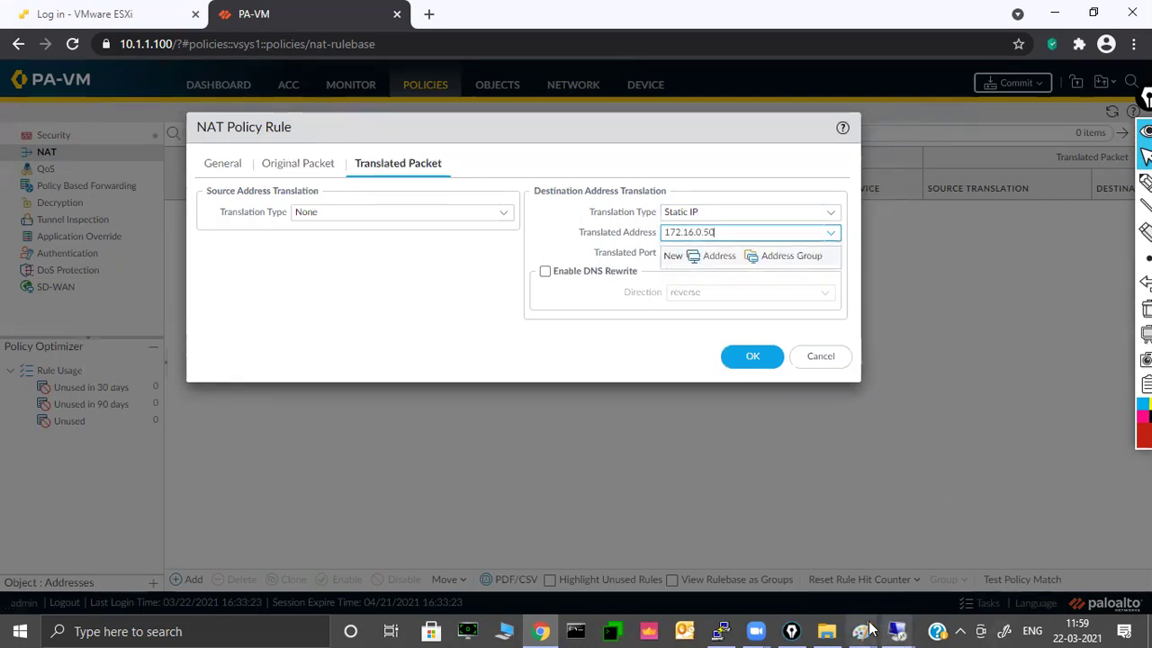
- Review the full U-turn topology in Paint, return to the firewall and save the destination NAT rule
mouse_move(863, 629)
click(945, 565)
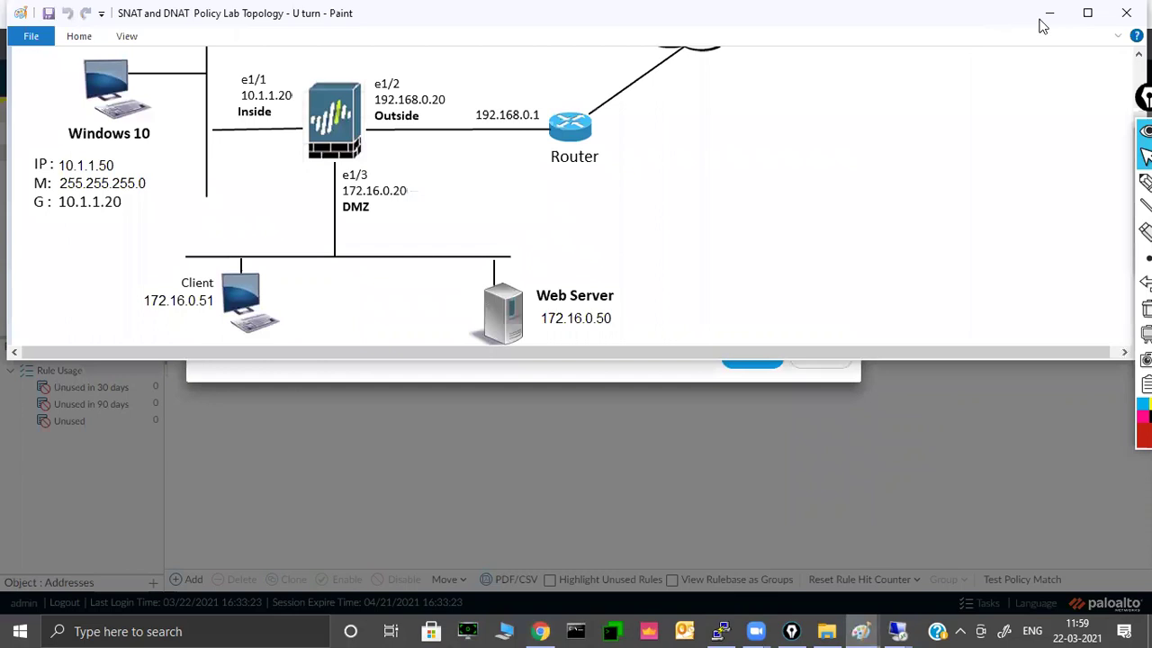
click(1087, 12)
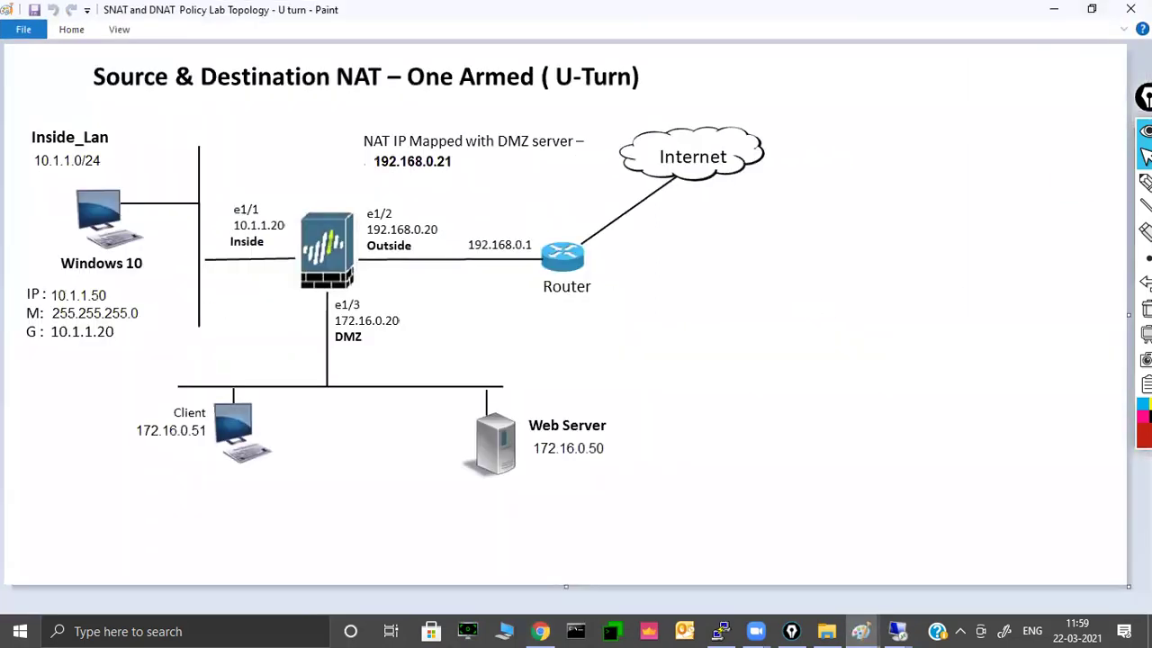
click(1145, 182)
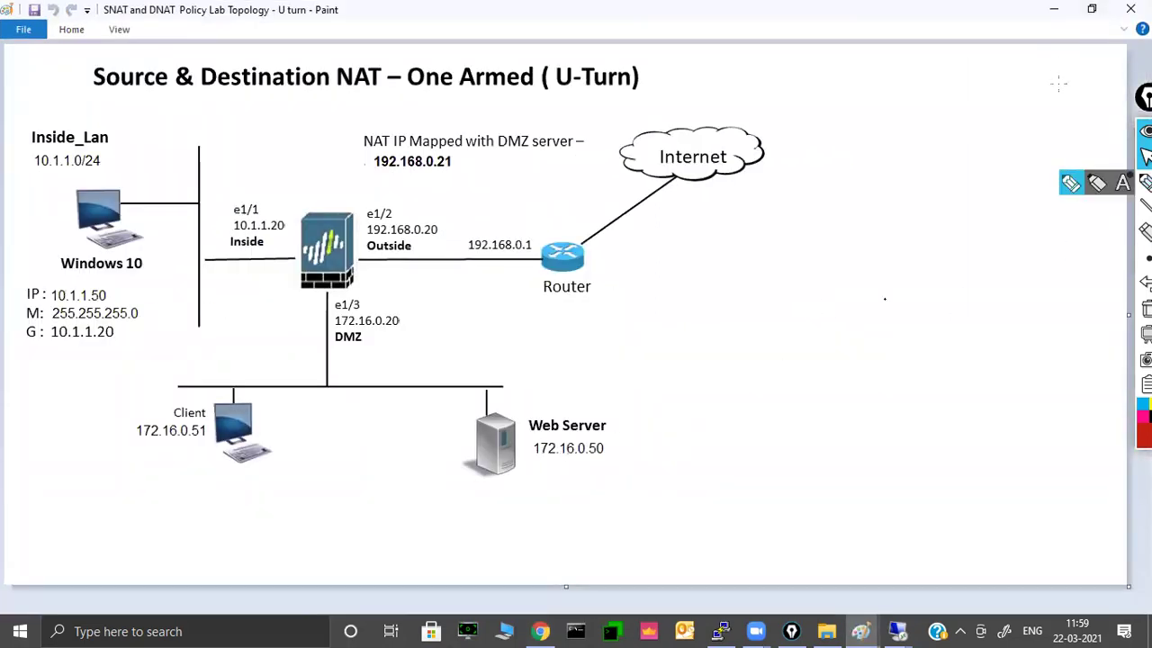
click(1053, 13)
click(734, 232)
click(754, 356)
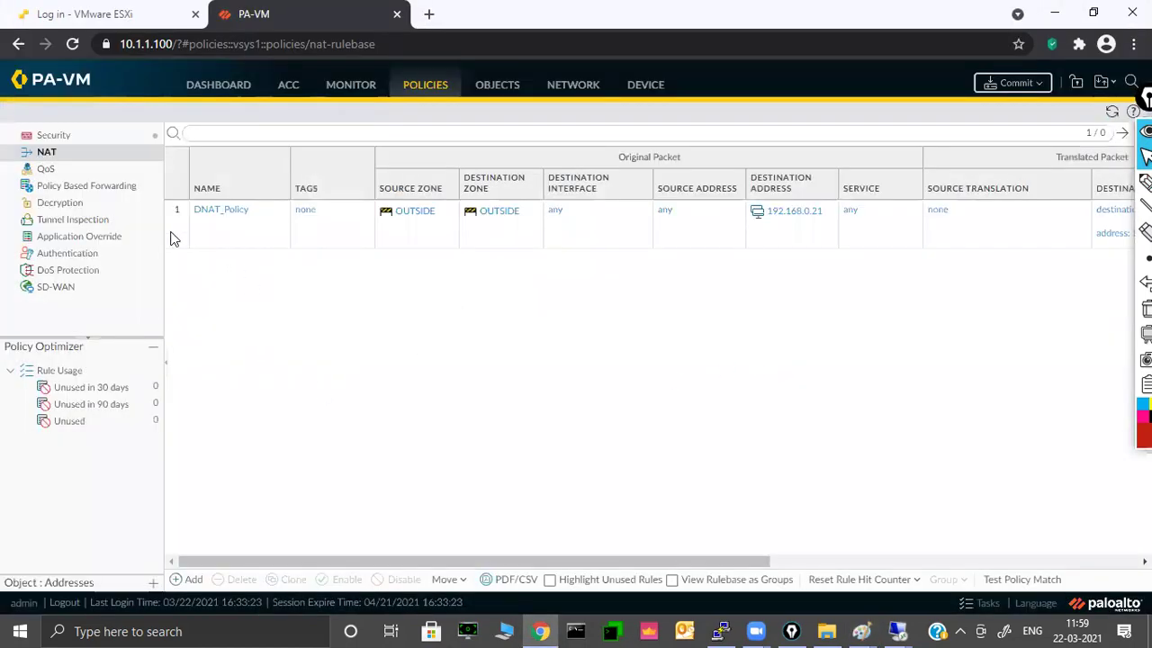
- Start a new security policy rule named outside-DMZ-HTTP
click(63, 143)
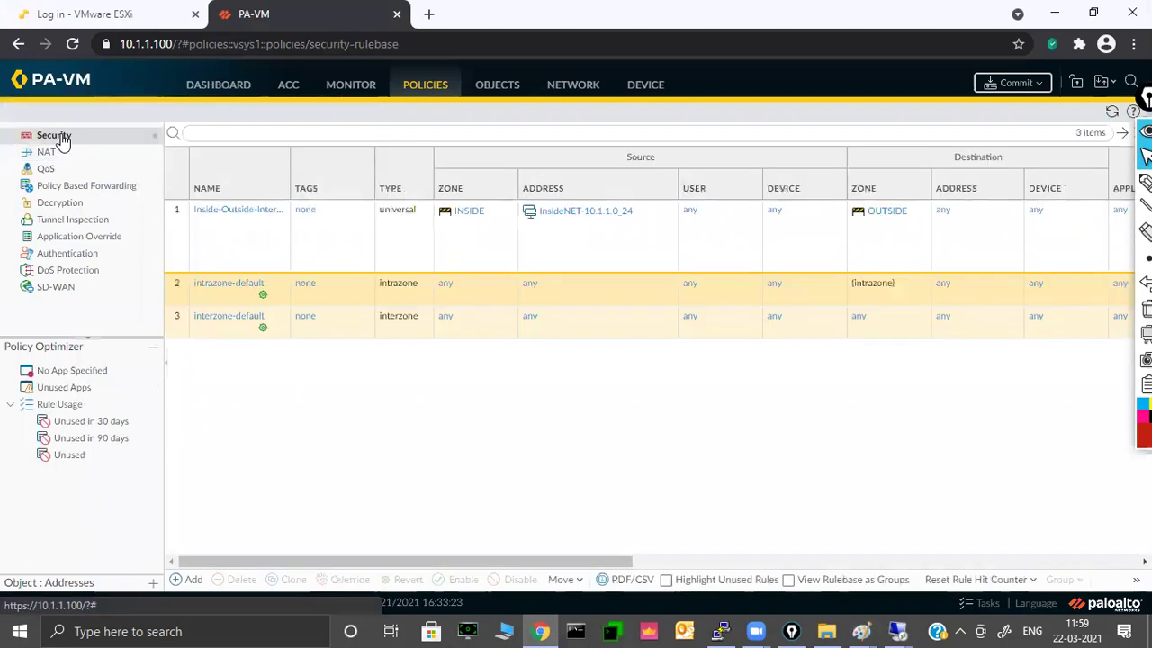
click(191, 579)
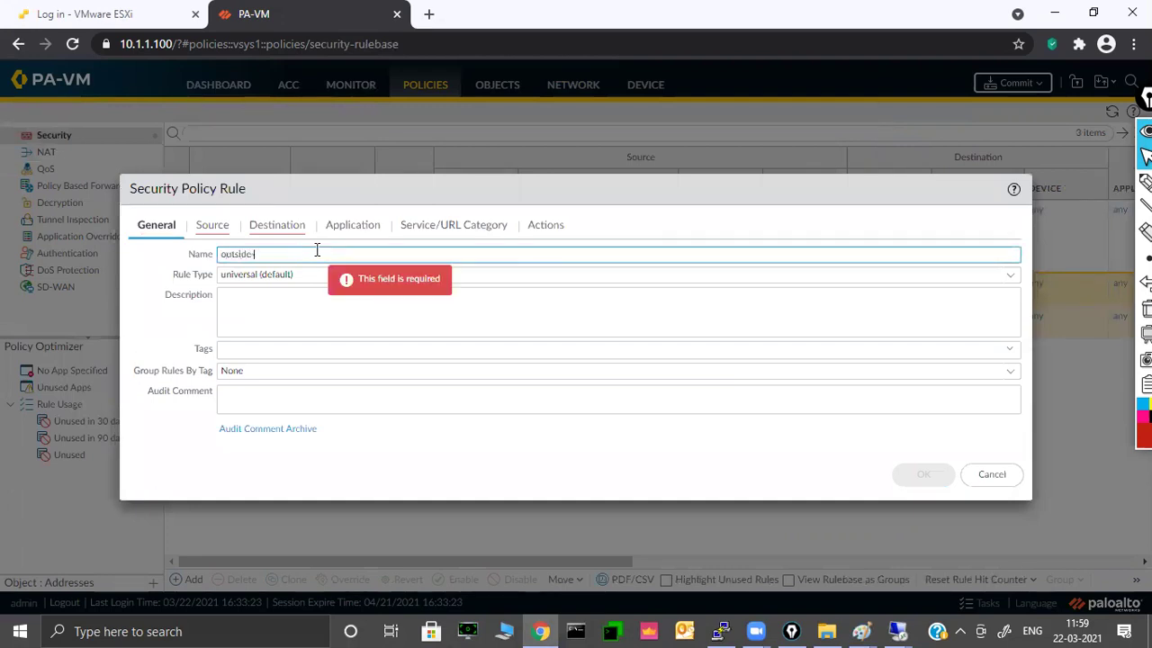
text(outside-DMZ-HTT)
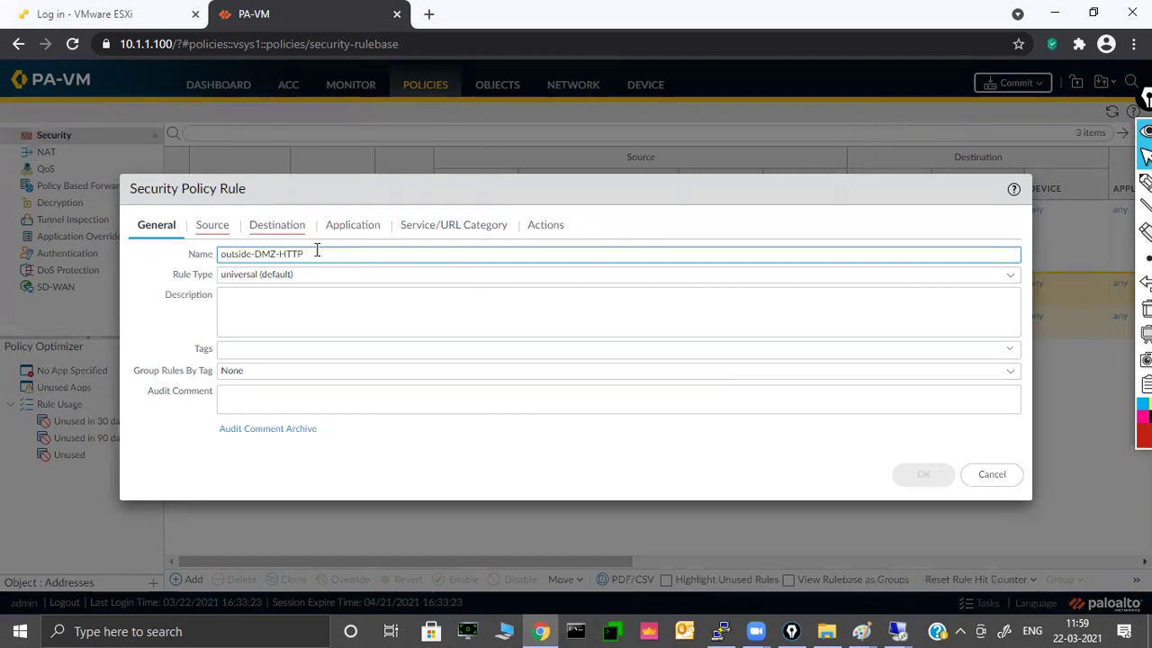
text(P)
- Add OUTSIDE as the security rule's source zone
click(221, 226)
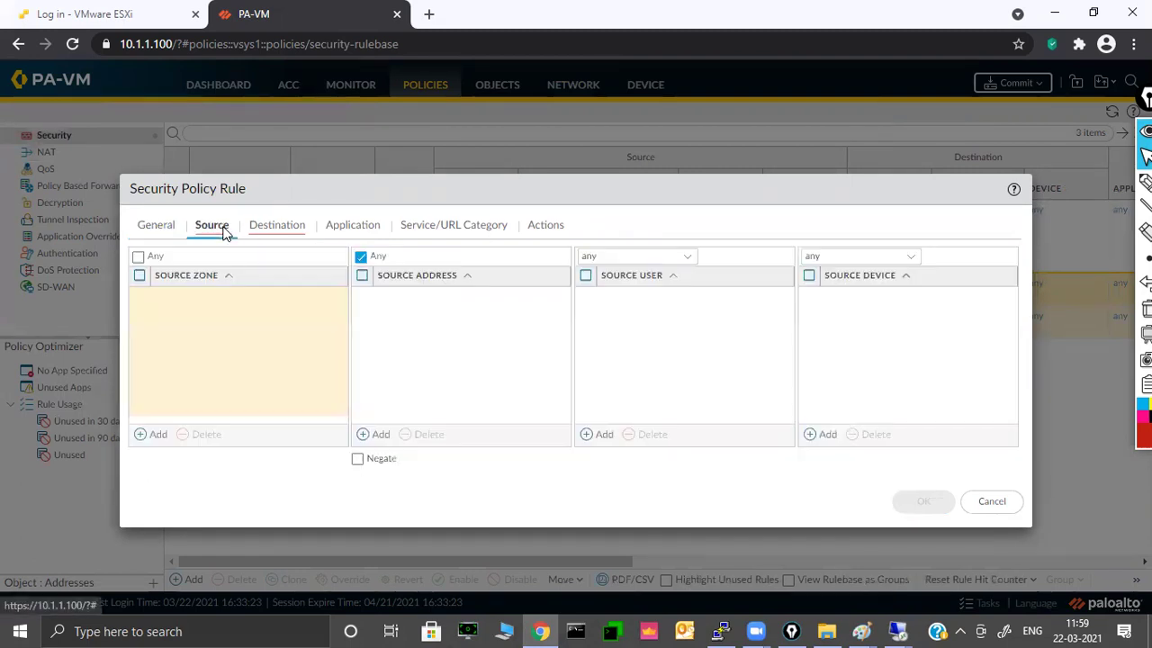
click(151, 435)
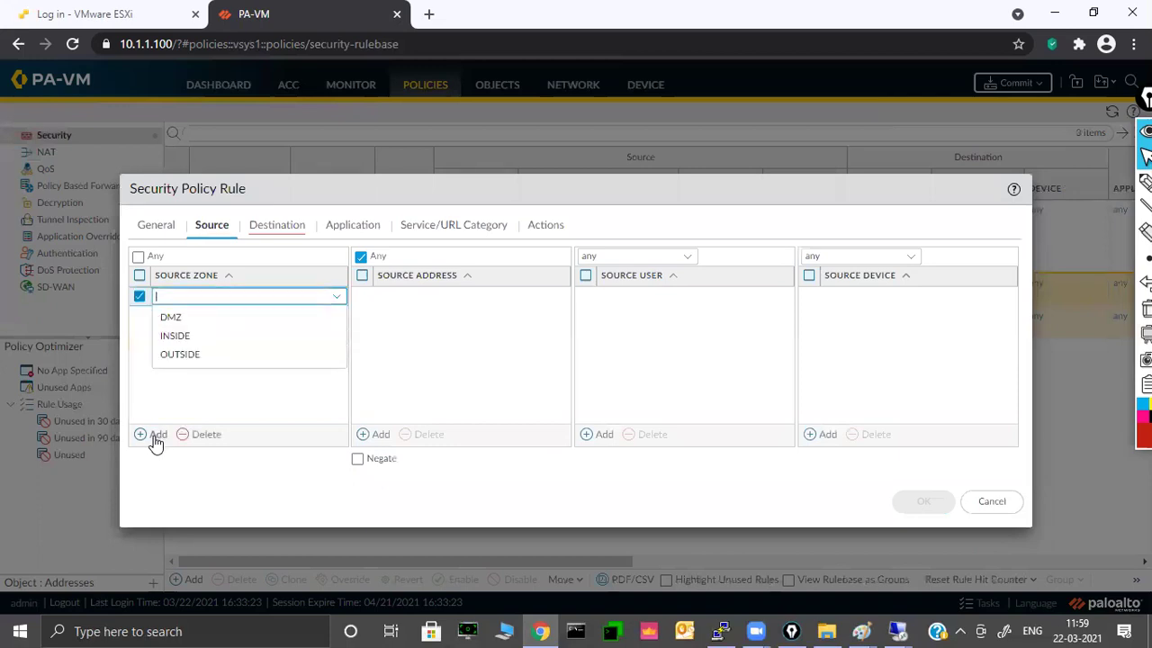
click(200, 359)
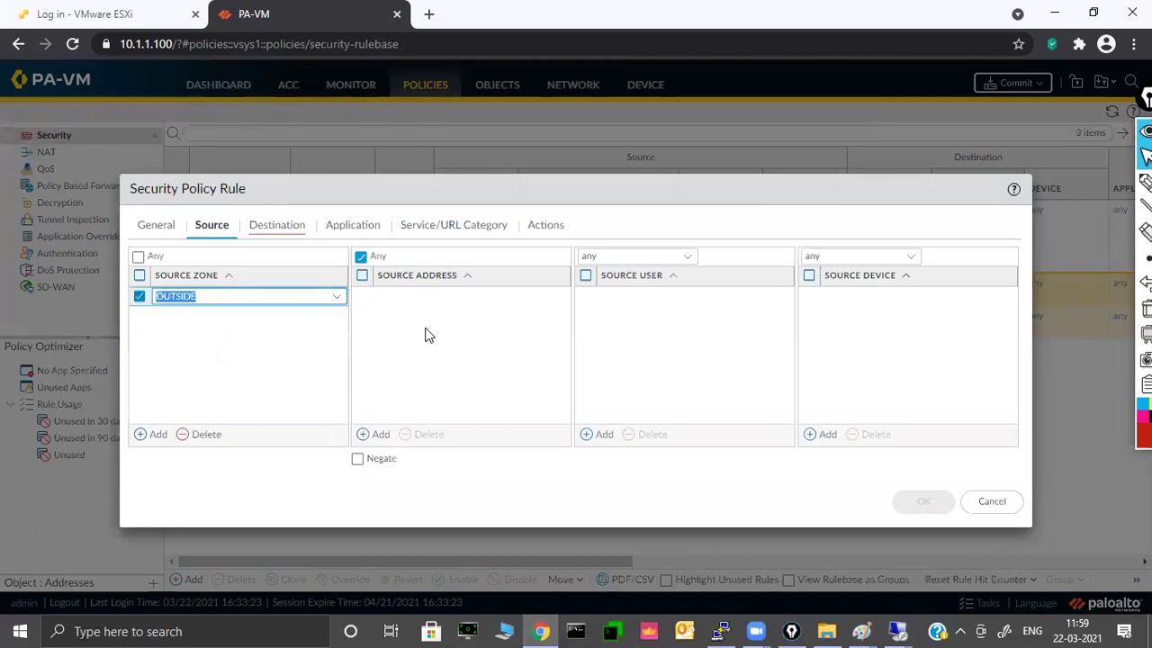
- Start a destination zone entry in the security policy rule
click(280, 227)
click(158, 436)
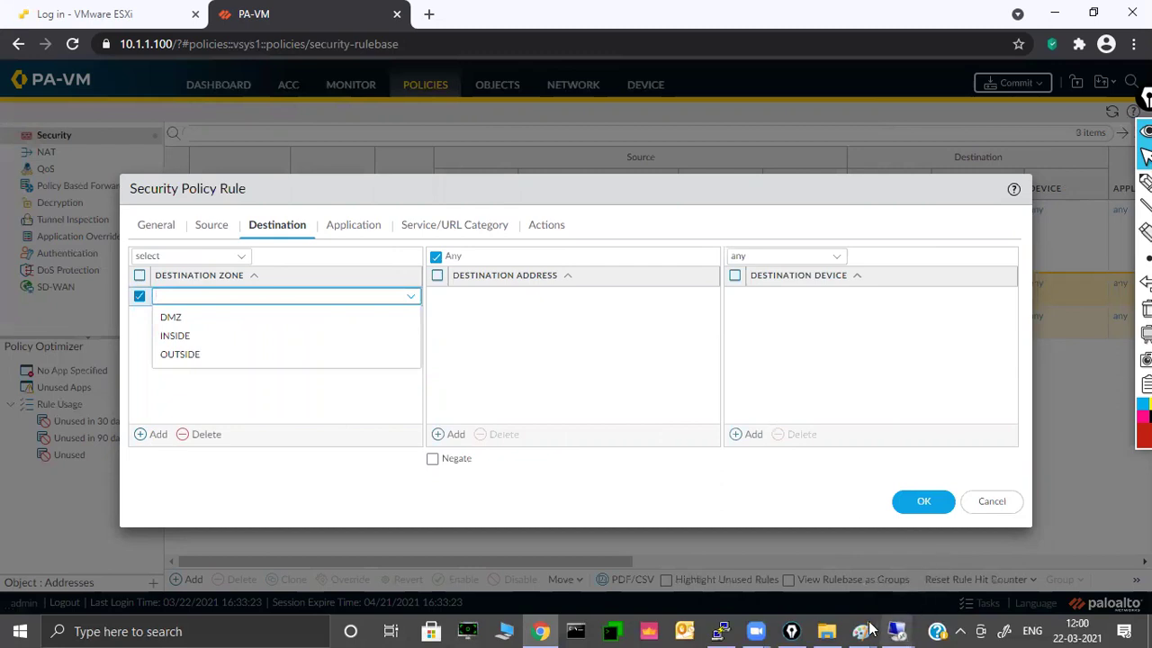
- Switch to the U-turn topology in Paint and mark the e1/2 Outside interface and the NAT IP 192.168.0.21
mouse_move(861, 631)
click(938, 583)
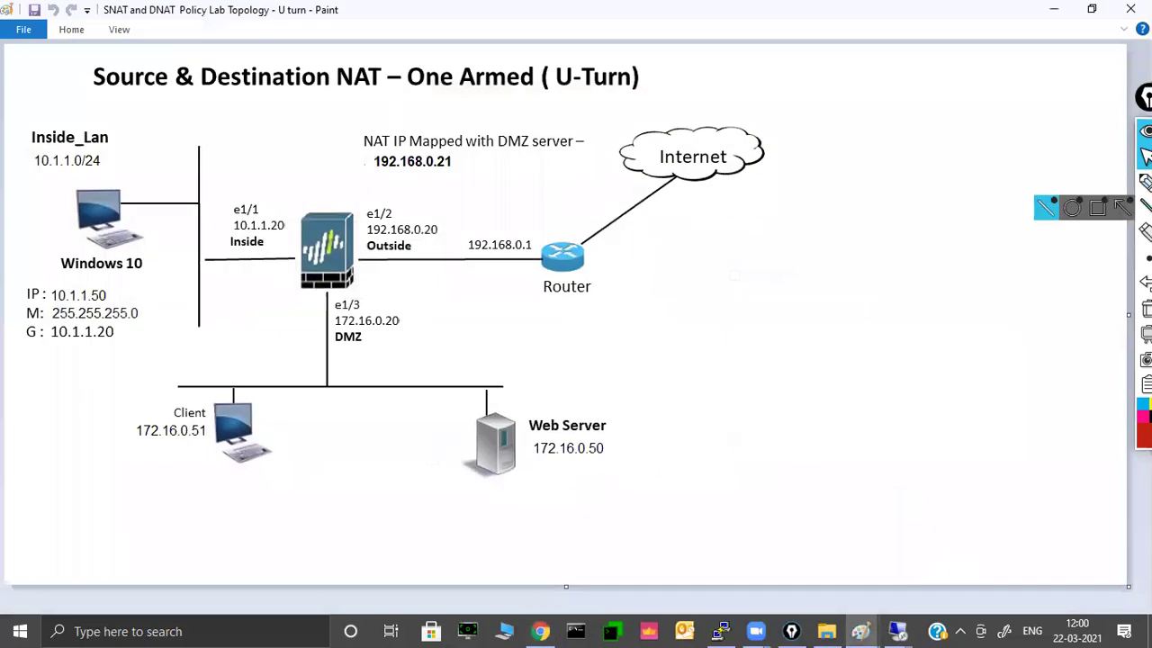
click(1070, 184)
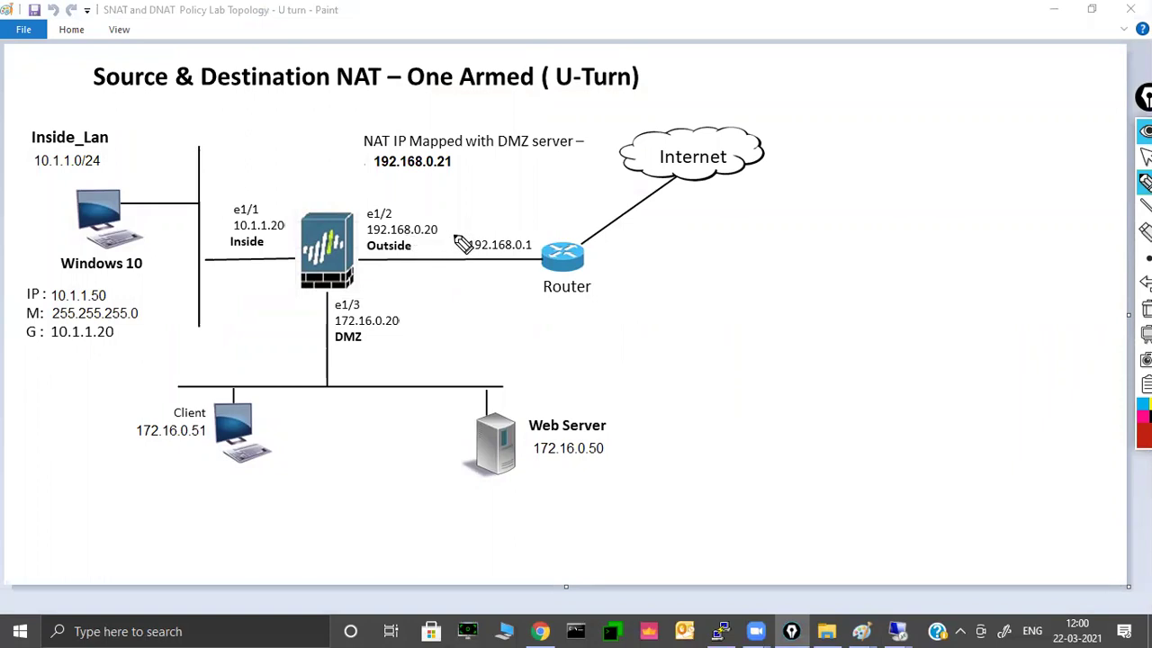
mouse_move(356, 232)
mouse_down()
mouse_move(364, 275)
mouse_move(430, 236)
mouse_move(371, 228)
mouse_up()
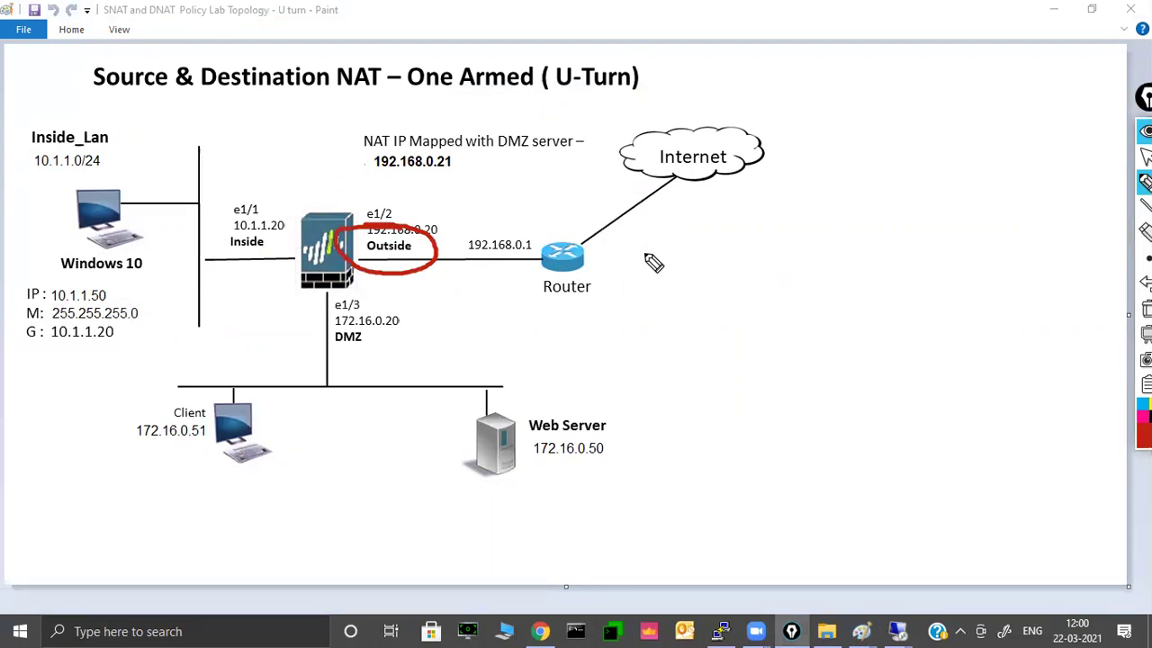
drag(374, 176, 459, 175)
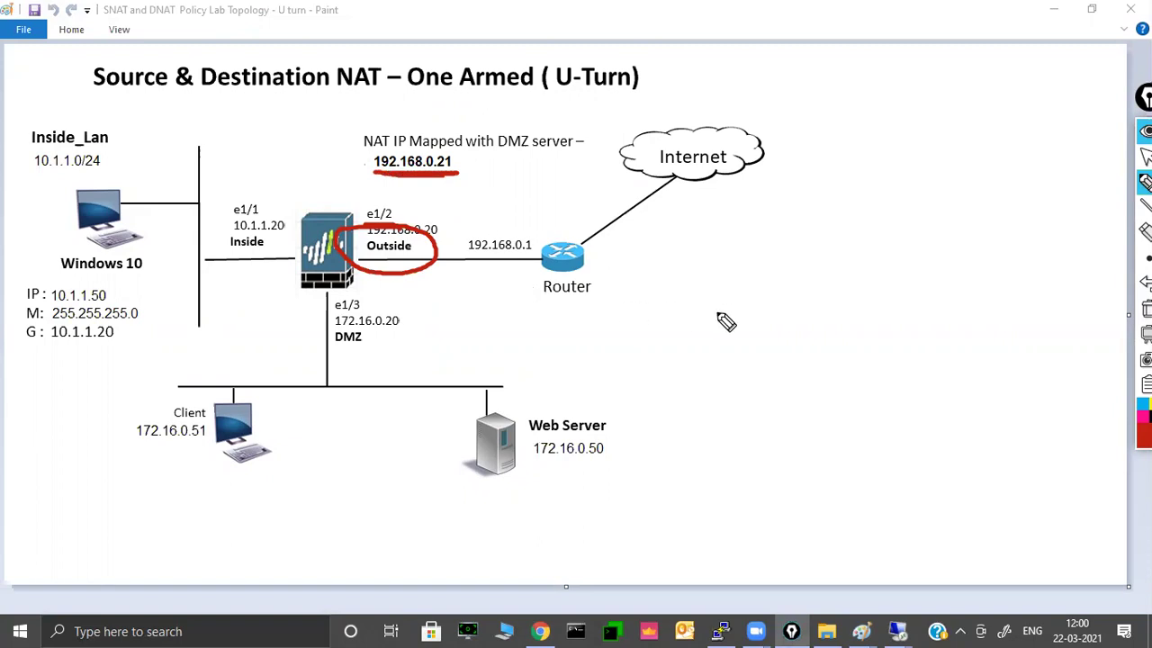
- Write an underlined "Post NAT" beside the topology, circle the e1/3 DMZ interface, then clear the annotations and return to the firewall
mouse_move(721, 206)
mouse_down()
mouse_move(703, 261)
mouse_move(764, 276)
mouse_move(800, 267)
mouse_move(827, 289)
mouse_up()
drag(837, 206, 840, 289)
drag(824, 252, 871, 240)
mouse_move(763, 385)
mouse_down()
mouse_move(812, 365)
mouse_move(819, 321)
mouse_up()
mouse_move(843, 372)
mouse_down()
mouse_move(873, 373)
mouse_move(869, 352)
mouse_up()
mouse_move(914, 312)
mouse_down()
mouse_move(915, 369)
mouse_move(966, 306)
mouse_up()
drag(777, 435, 914, 410)
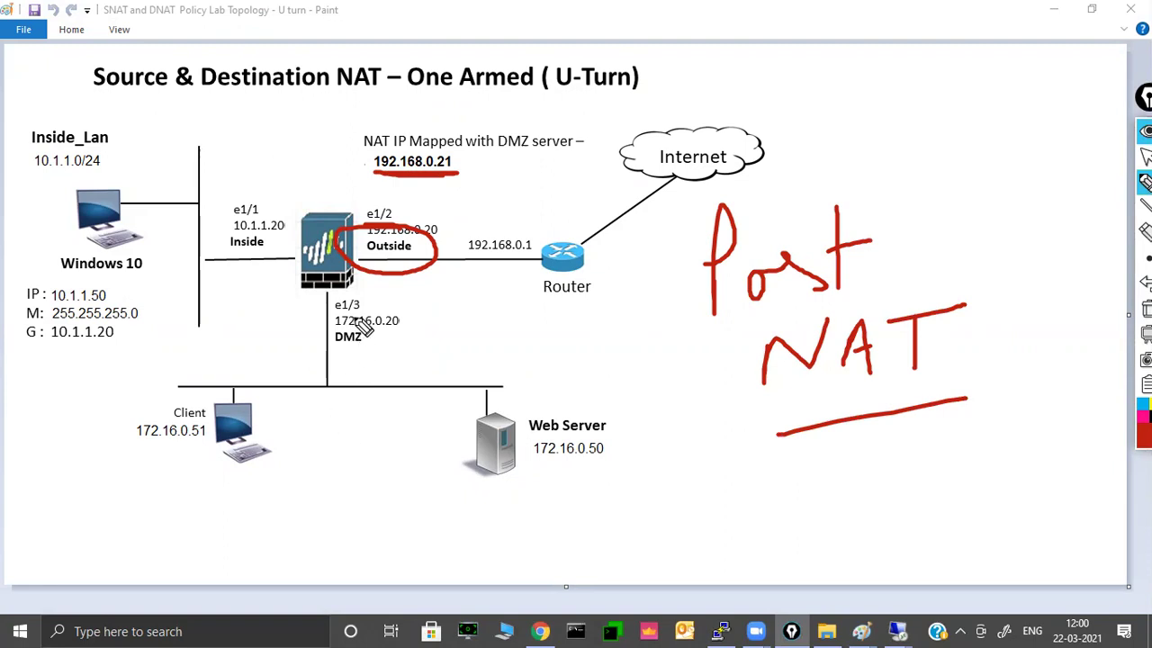
mouse_move(364, 291)
mouse_down()
mouse_move(326, 290)
mouse_move(298, 342)
mouse_move(402, 320)
mouse_move(353, 290)
mouse_move(281, 299)
mouse_move(310, 286)
mouse_up()
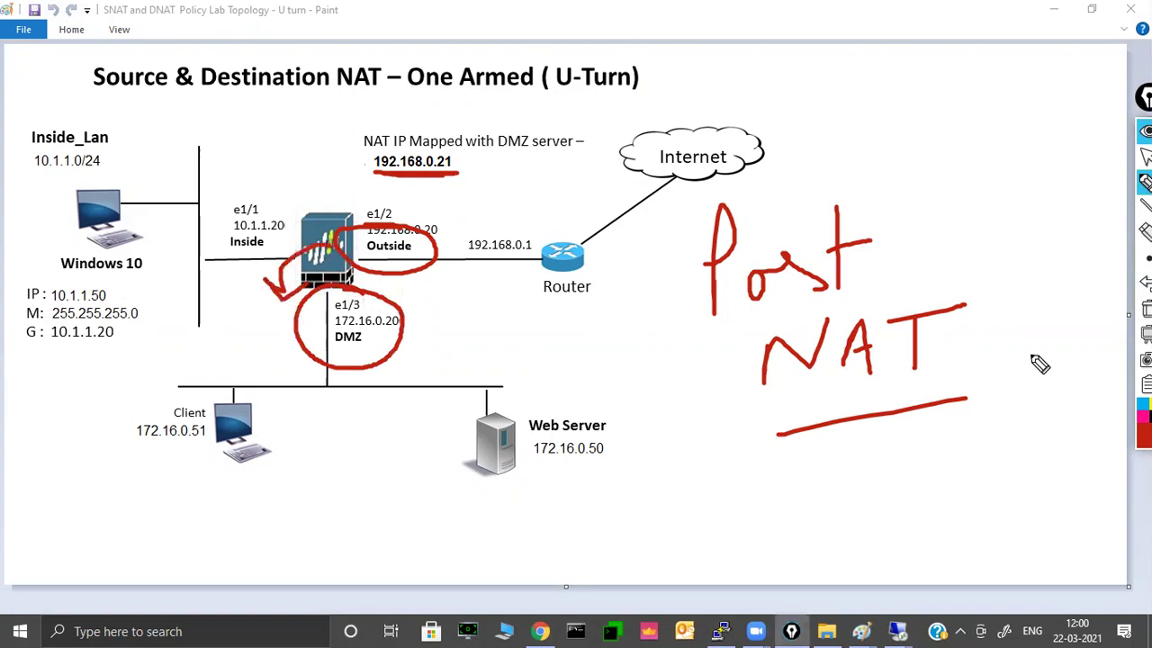
click(1146, 181)
click(1146, 156)
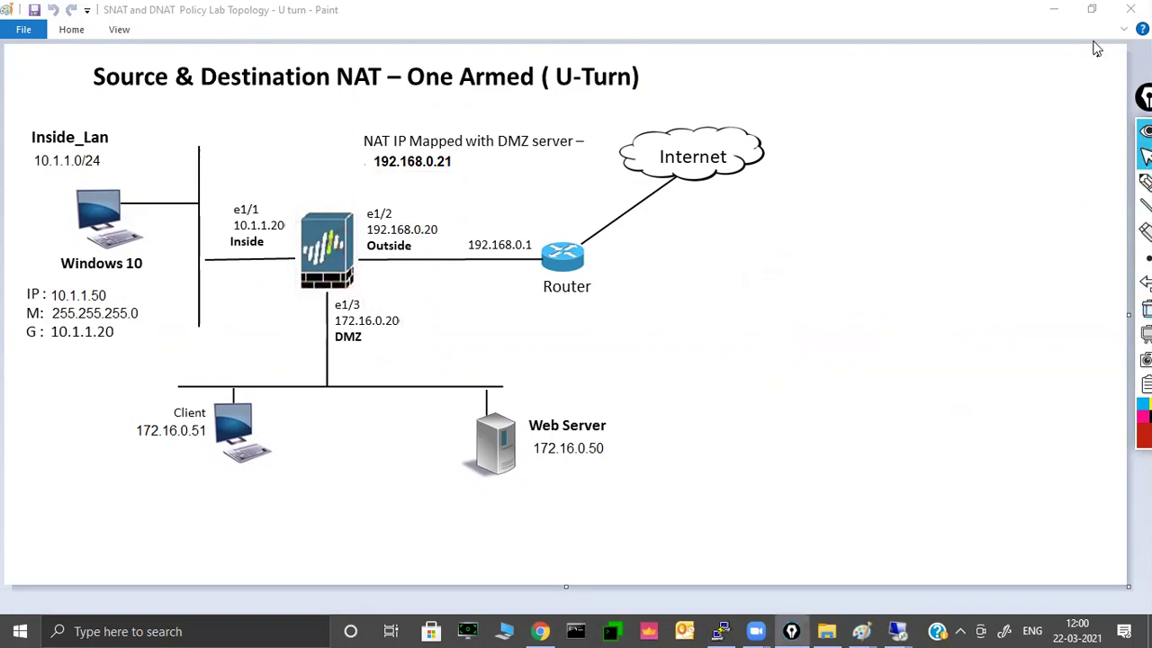
click(1054, 9)
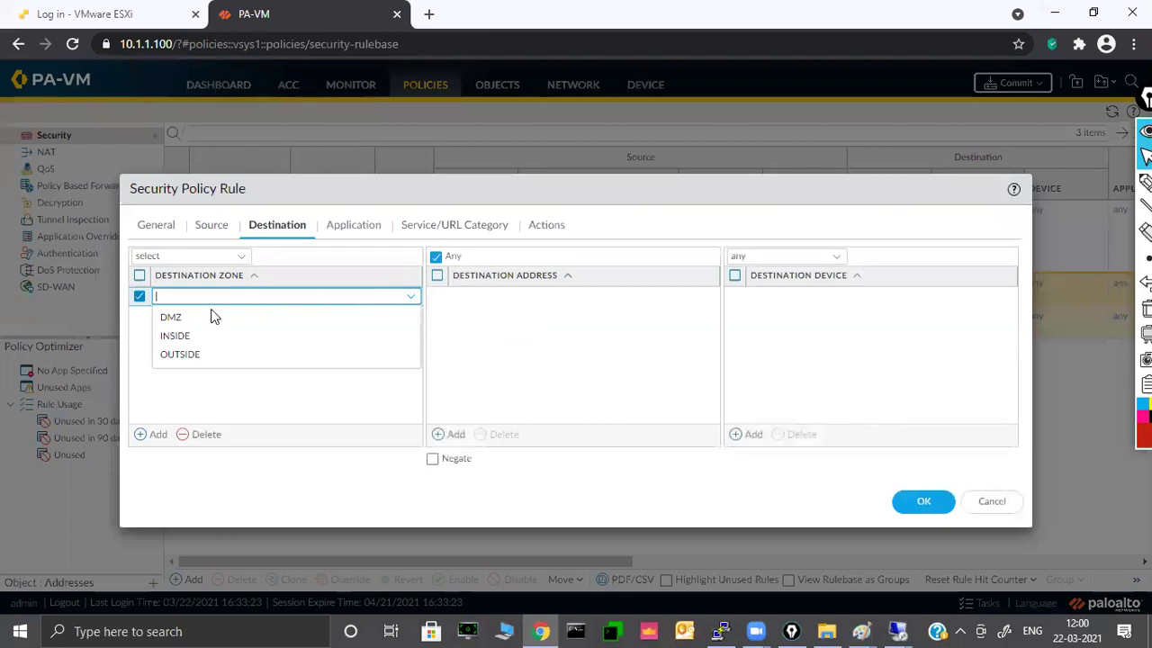
- Set the security rule's destination zone to DMZ and its destination address to 192.168.0.21
click(206, 320)
click(527, 354)
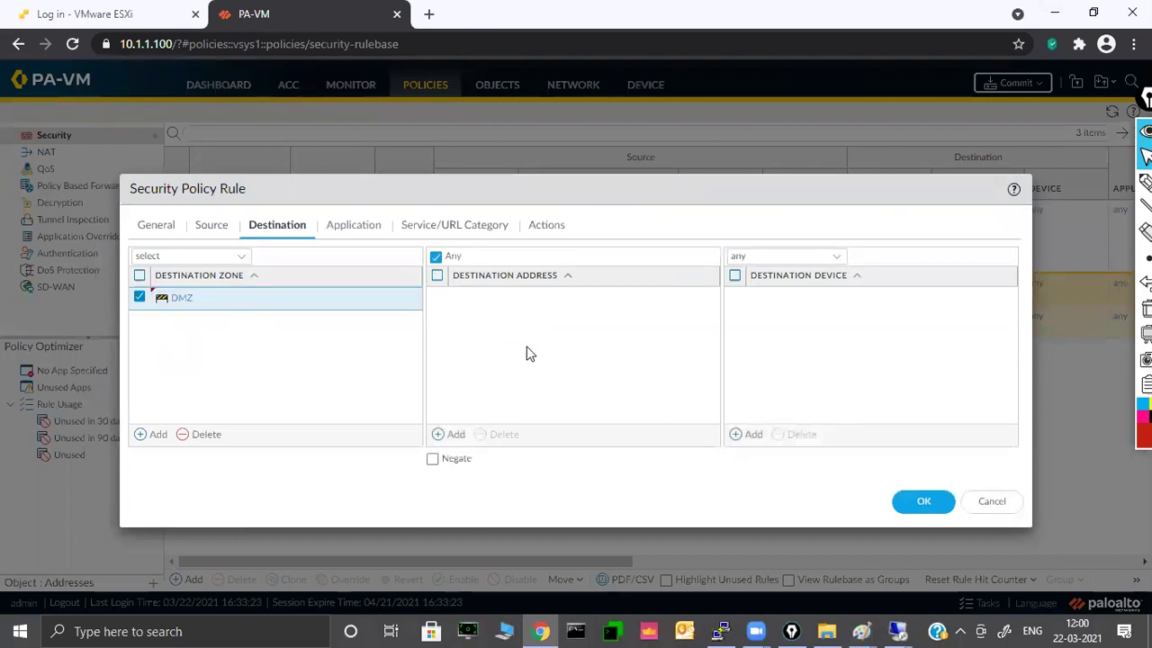
click(457, 436)
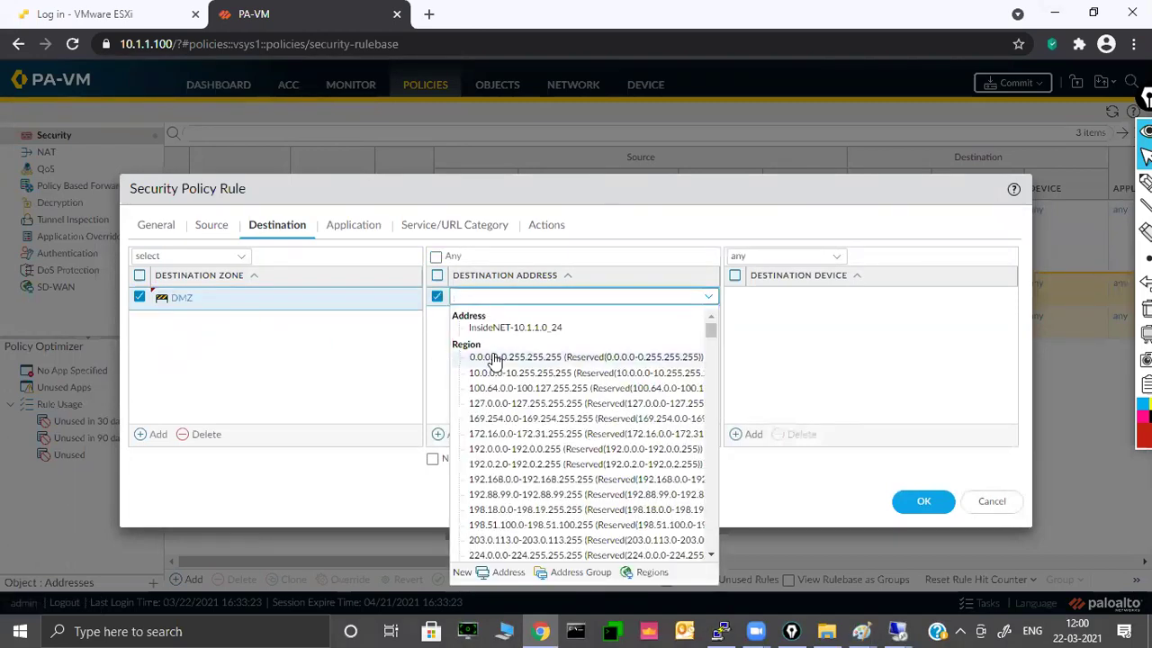
text(192.168.0.21)
click(350, 388)
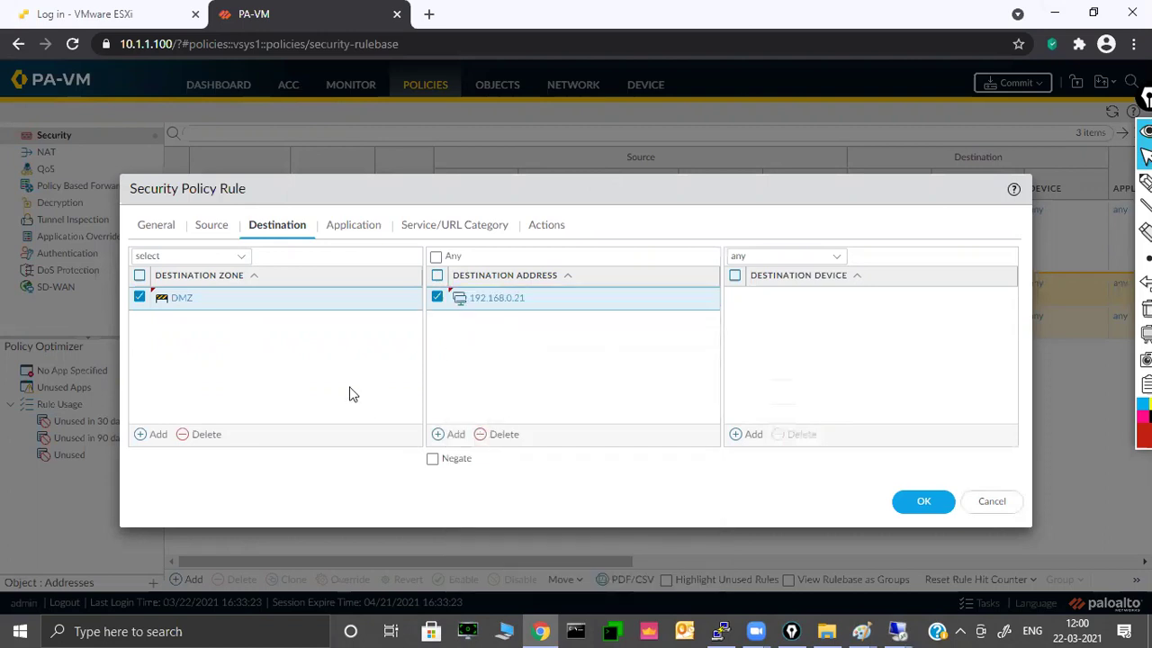
- Add service-http as the rule's service and save the rule with the Allow action
click(437, 225)
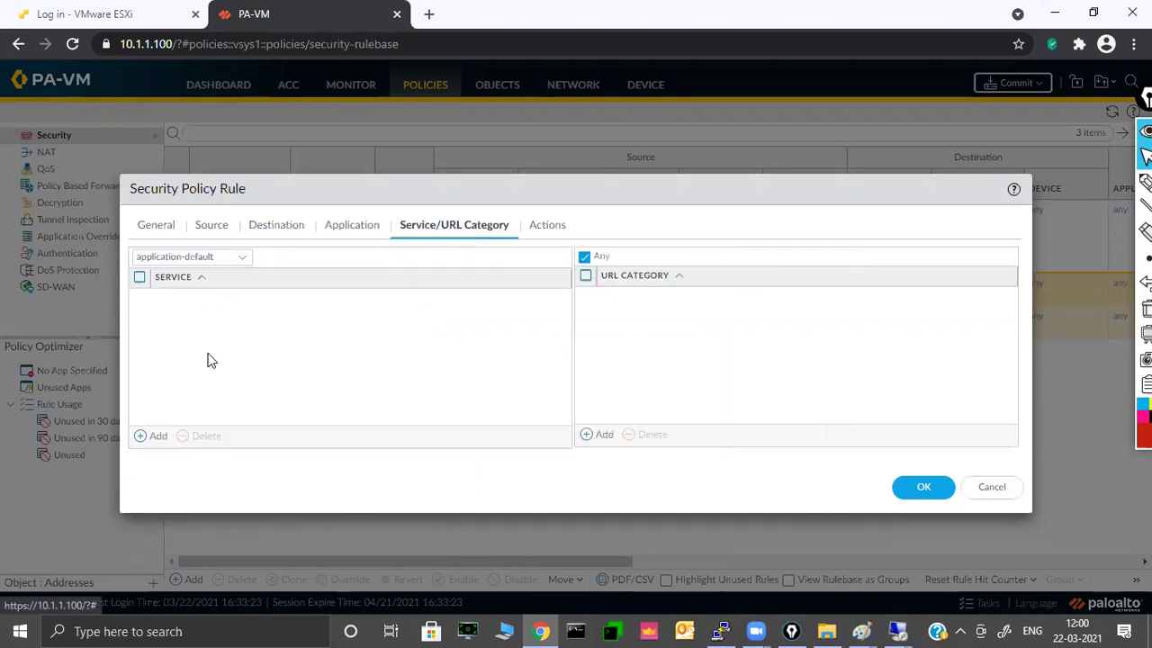
click(148, 436)
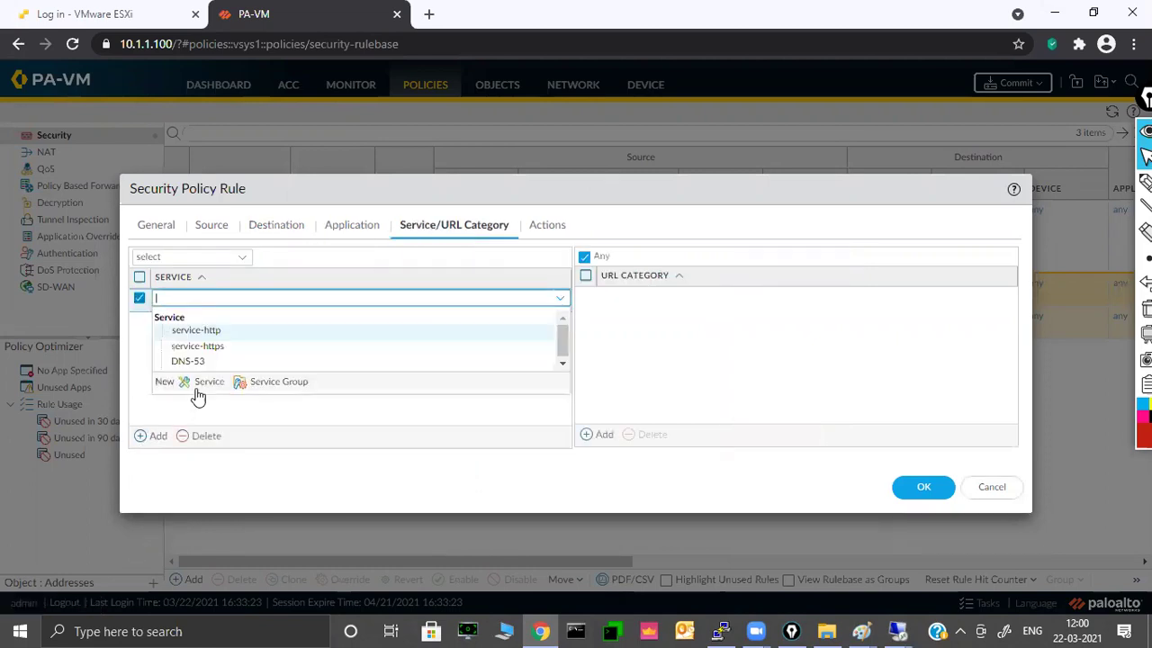
click(204, 332)
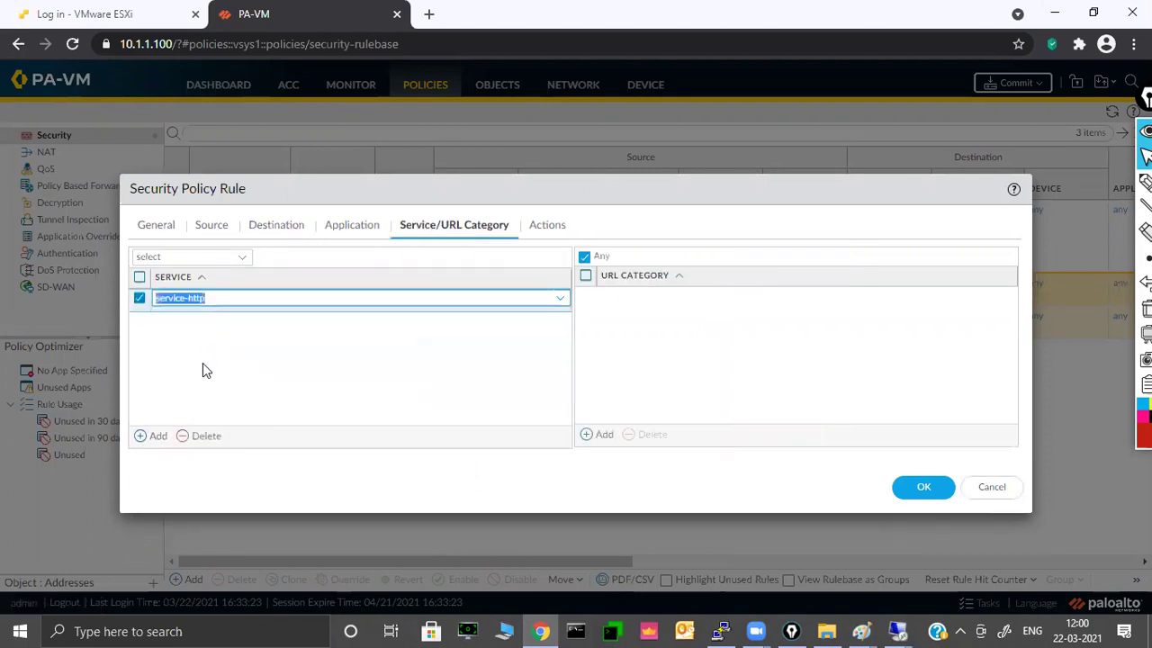
click(547, 226)
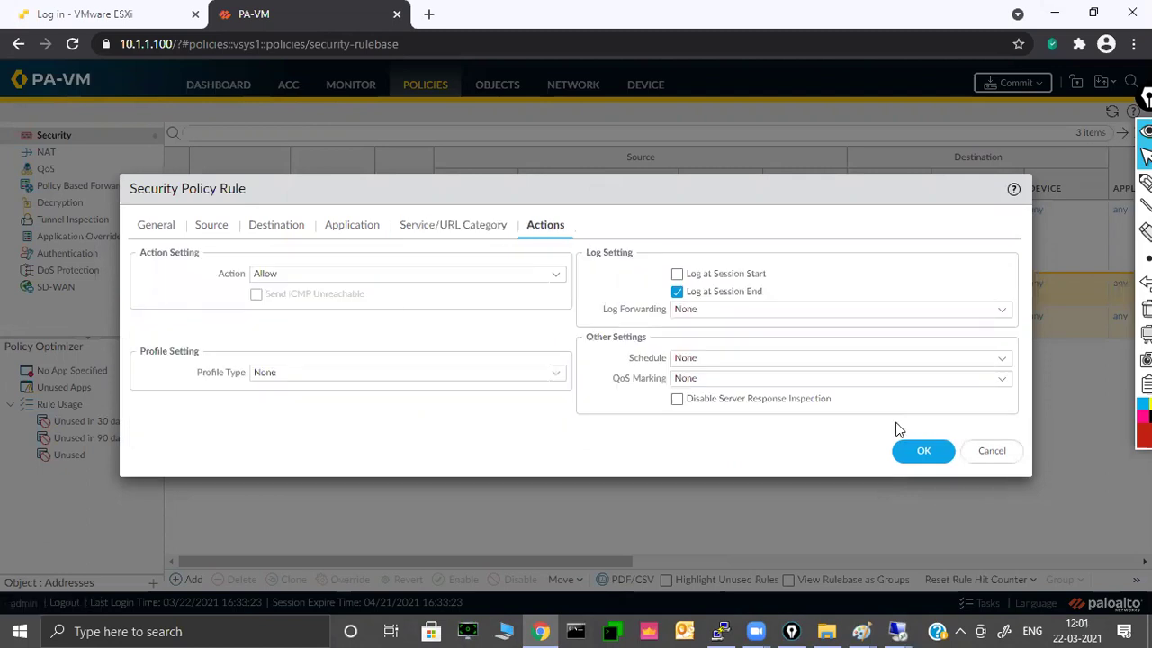
click(915, 455)
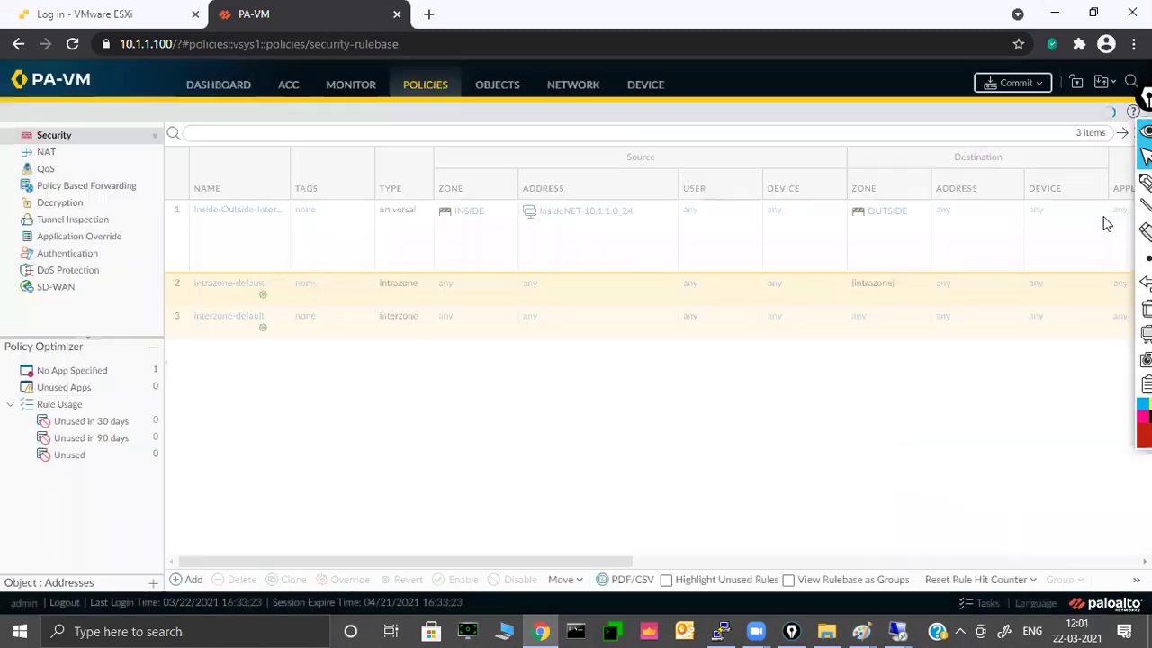
- Commit the pending NAT and security policy changes to the firewall
click(1017, 83)
click(717, 531)
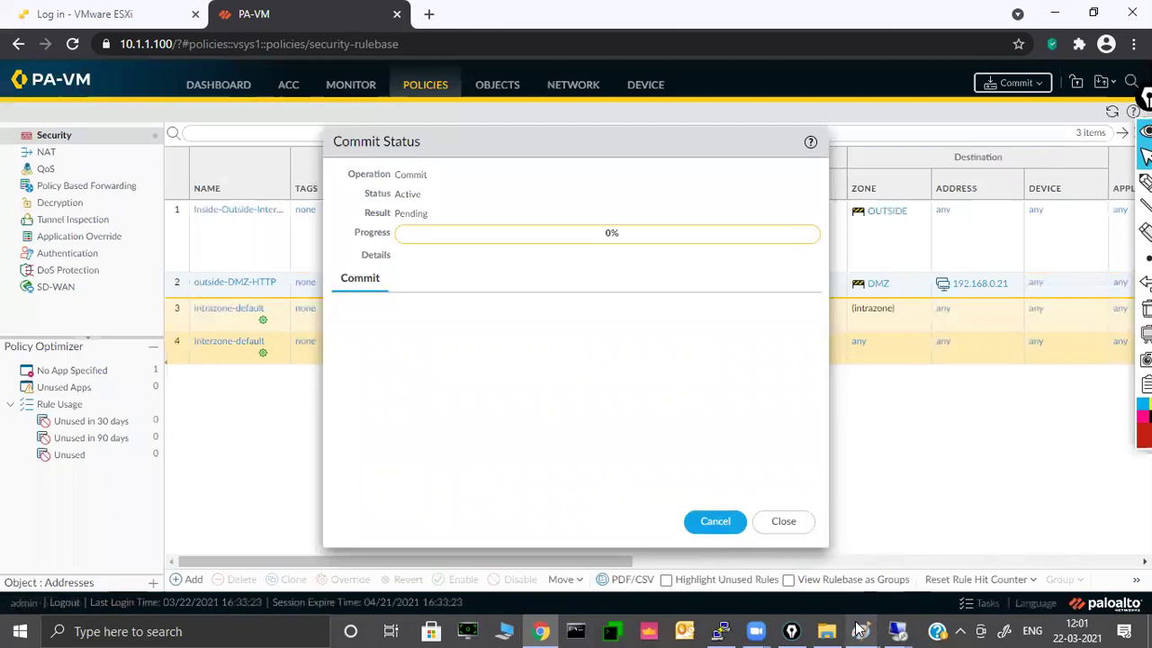
- Illustrate the mapping from 192.168.0.21 to the web server on the Paint topology, clear the annotations and return to the firewall
mouse_move(862, 630)
click(954, 549)
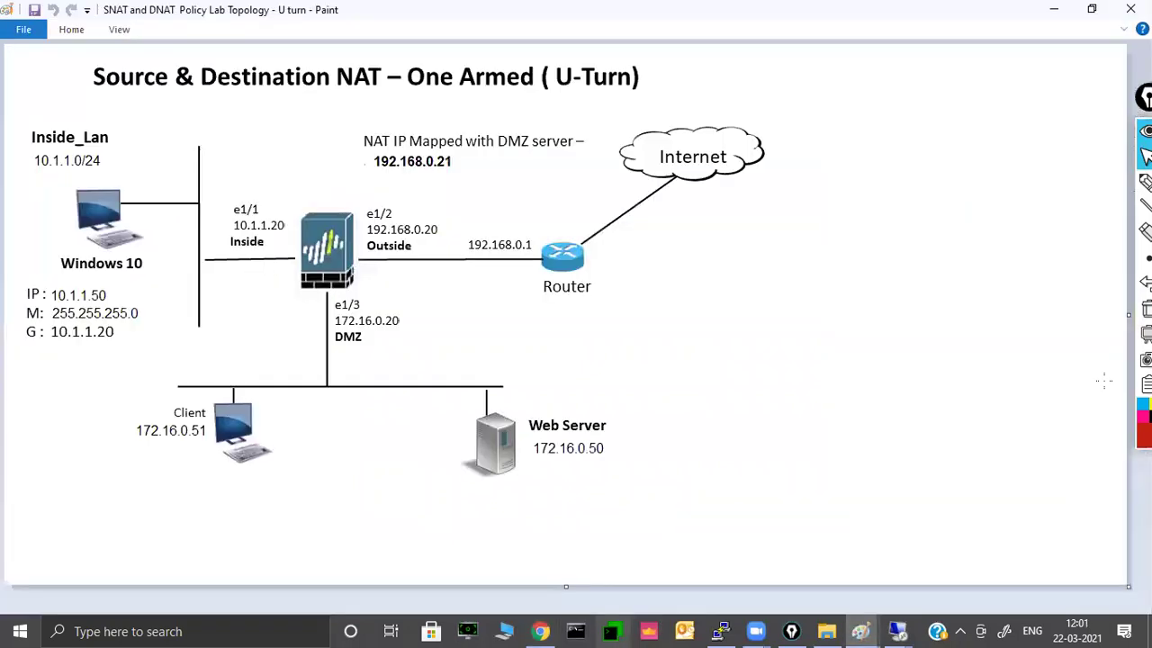
click(1144, 182)
mouse_move(569, 381)
mouse_down()
mouse_move(552, 372)
mouse_move(528, 510)
mouse_move(555, 375)
mouse_move(566, 376)
mouse_up()
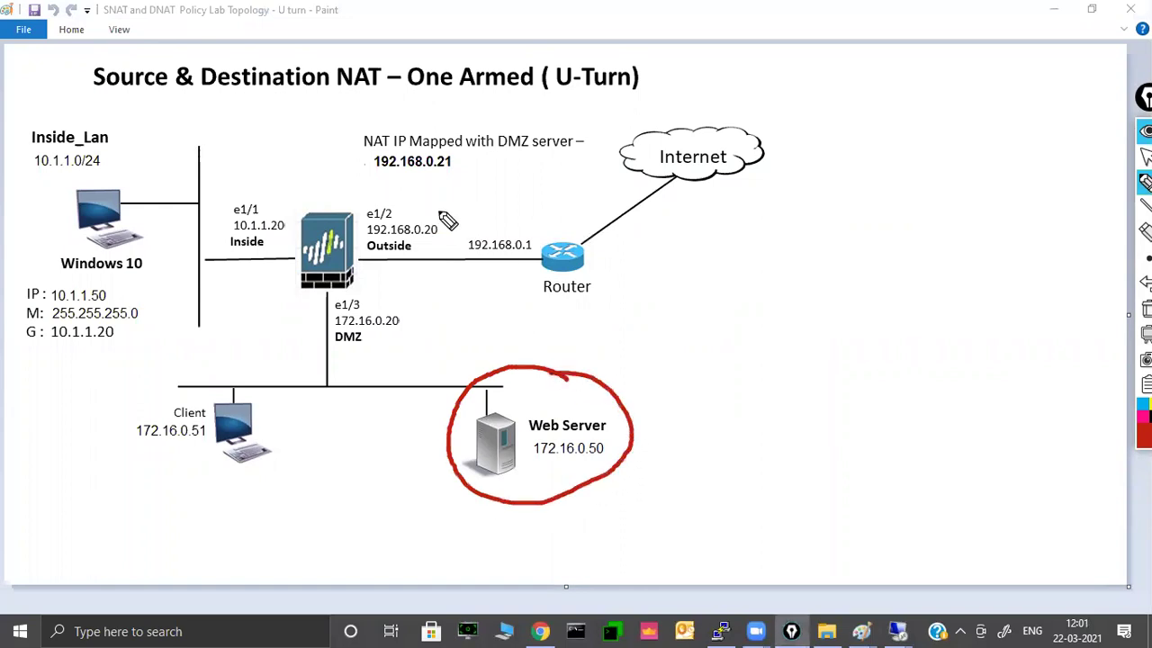
mouse_move(387, 191)
mouse_down()
mouse_move(477, 189)
mouse_move(398, 181)
mouse_move(420, 177)
mouse_up()
click(632, 385)
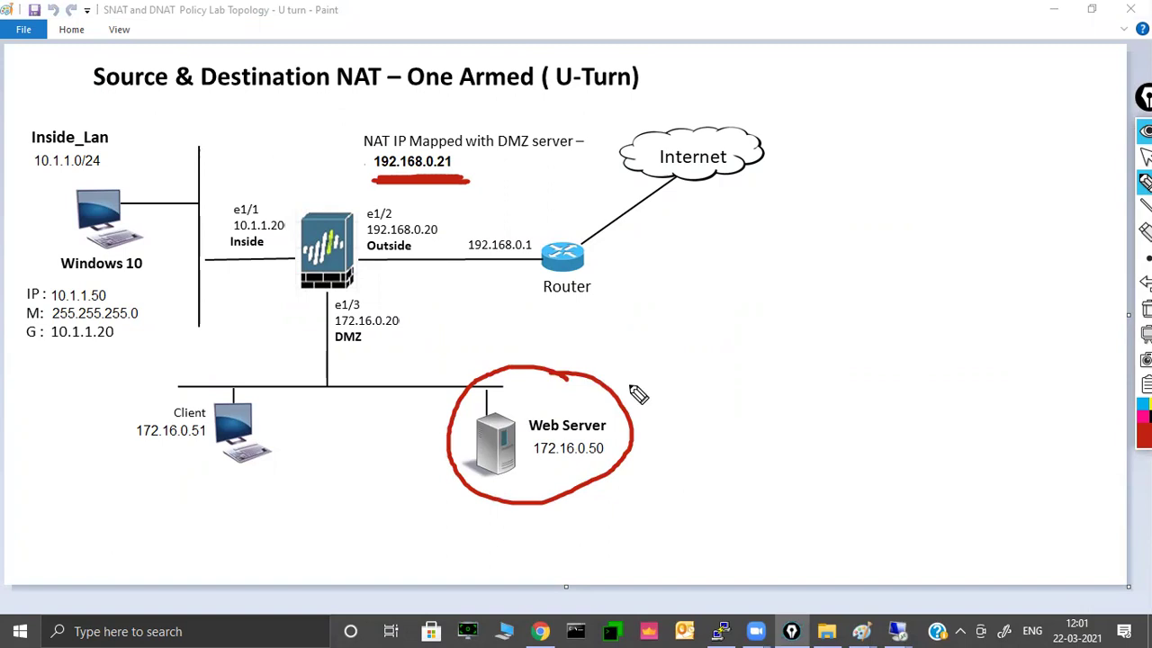
drag(631, 385, 702, 374)
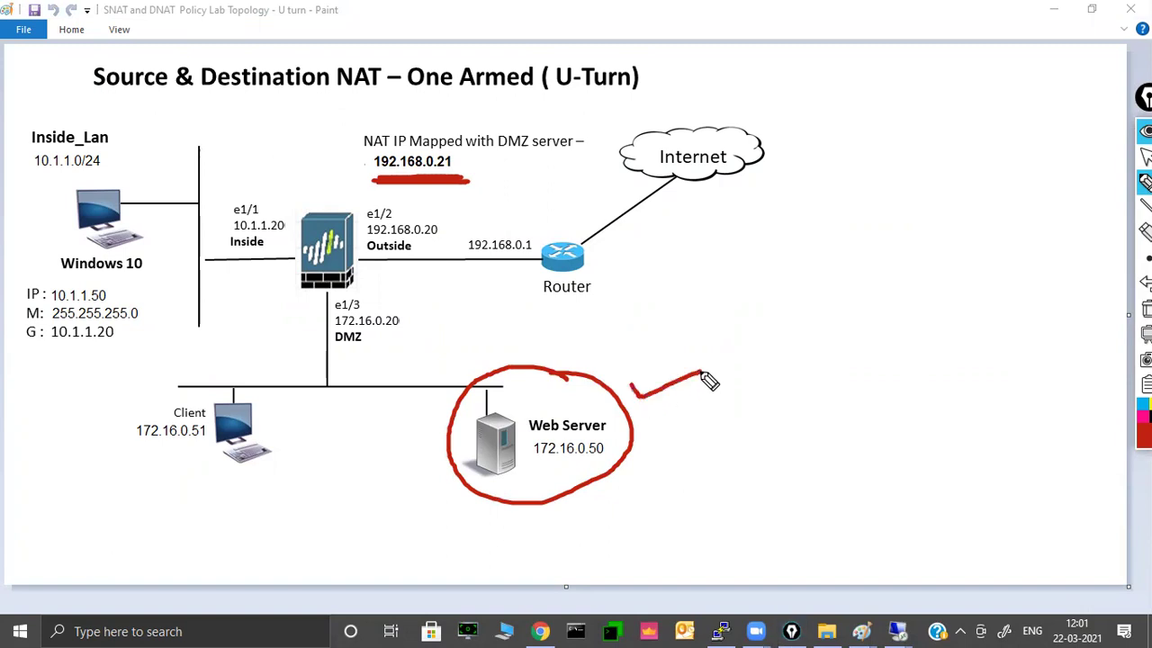
mouse_move(439, 136)
mouse_down()
mouse_move(468, 194)
mouse_move(407, 144)
mouse_up()
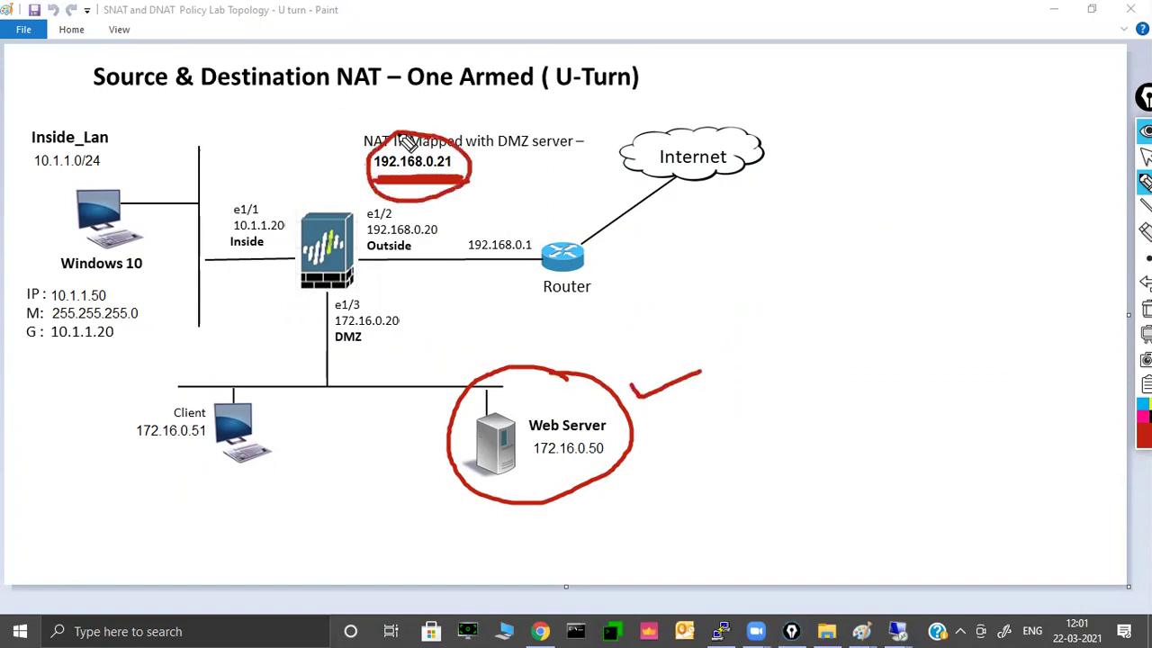
drag(461, 187, 430, 336)
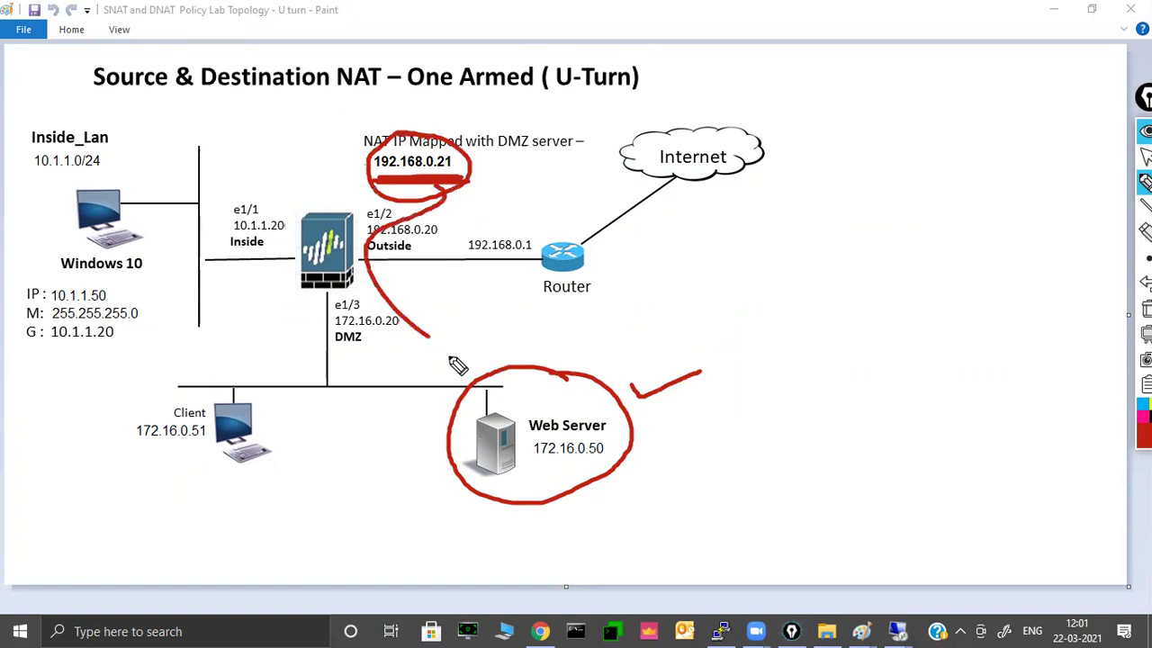
click(1146, 309)
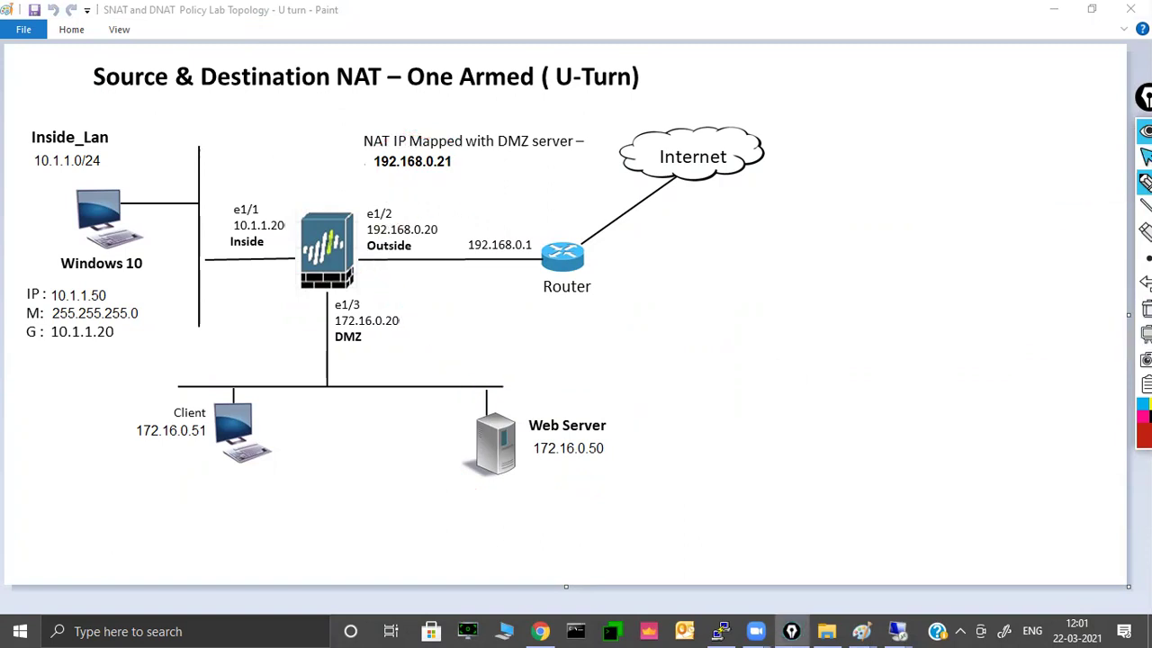
click(1054, 9)
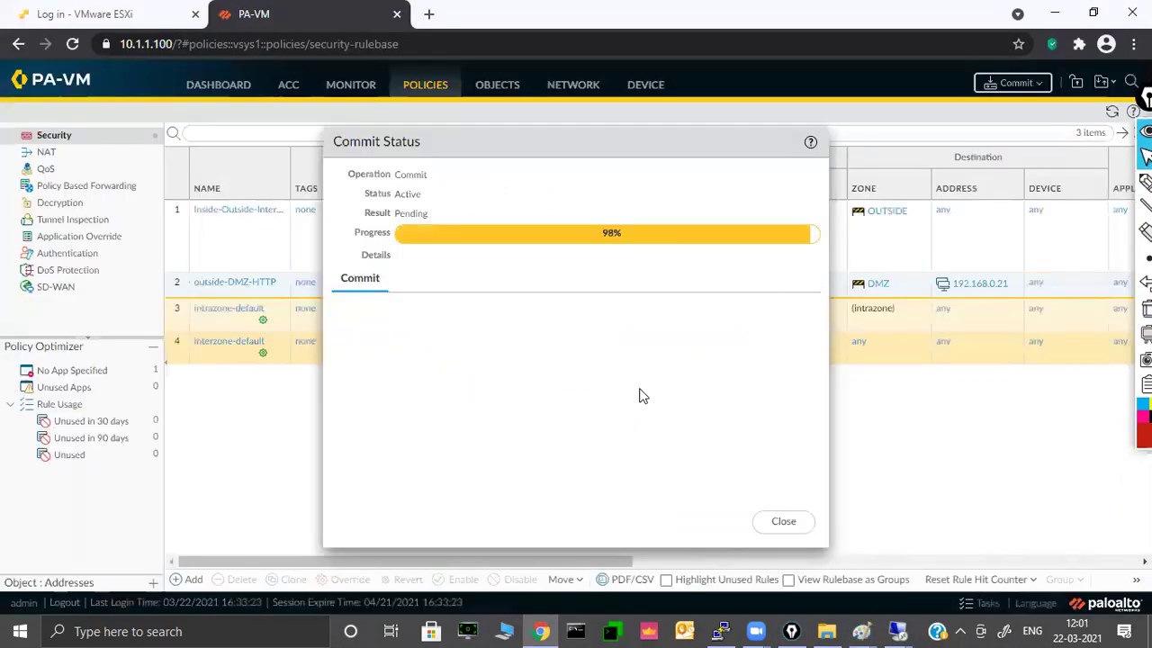
- Close the commit status and run "show session all filter destination 192.168.0.21" in the Palo Alto Firewall terminal
click(781, 522)
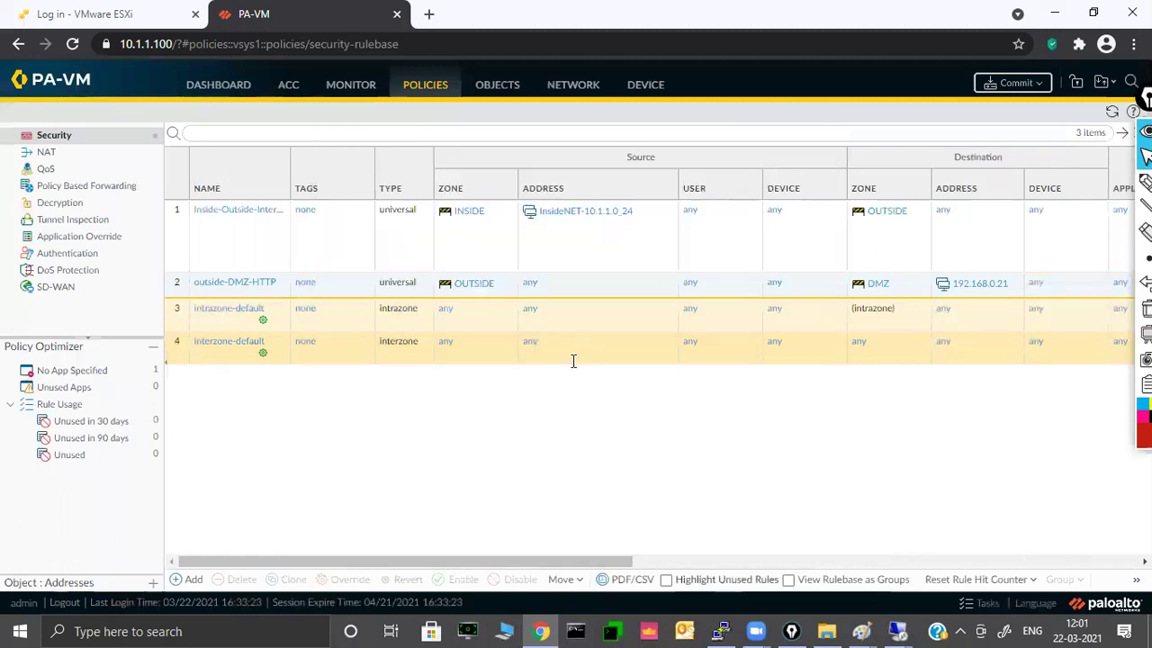
key(alt+Tab)
text(sho)
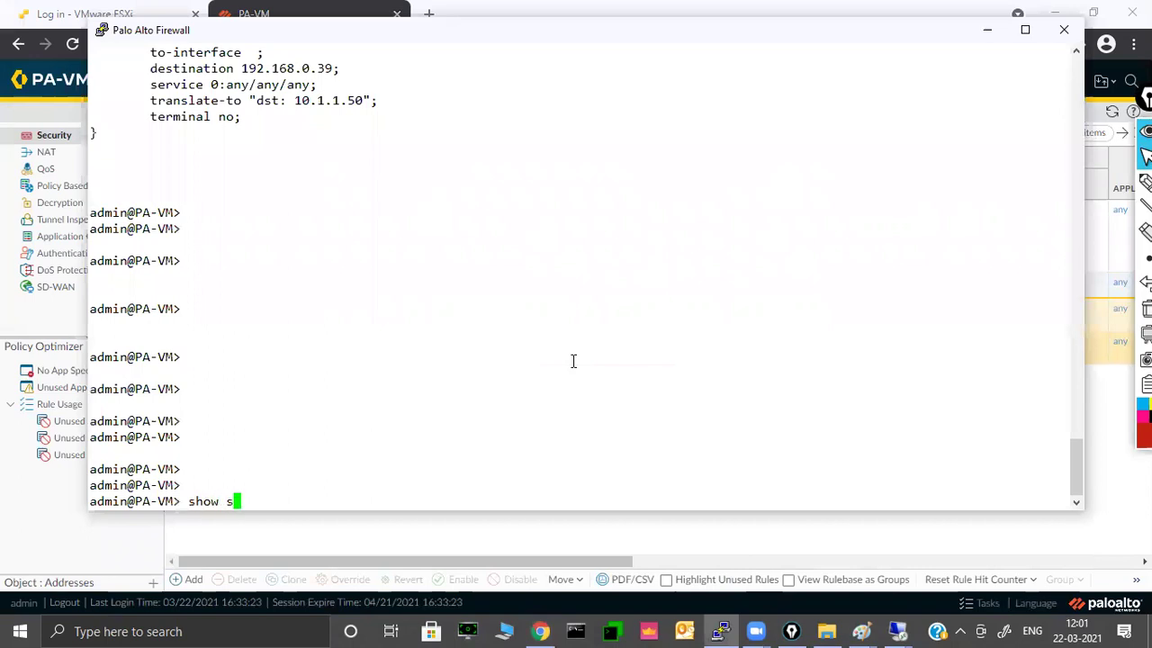
text(w session all filter d)
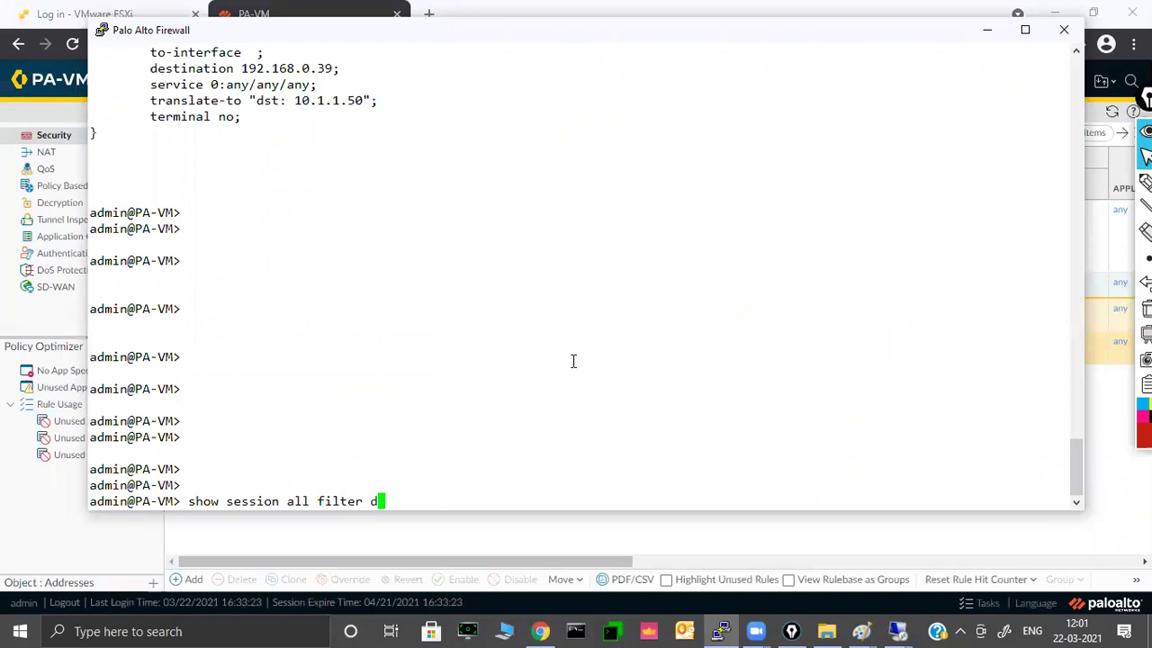
text(estination)
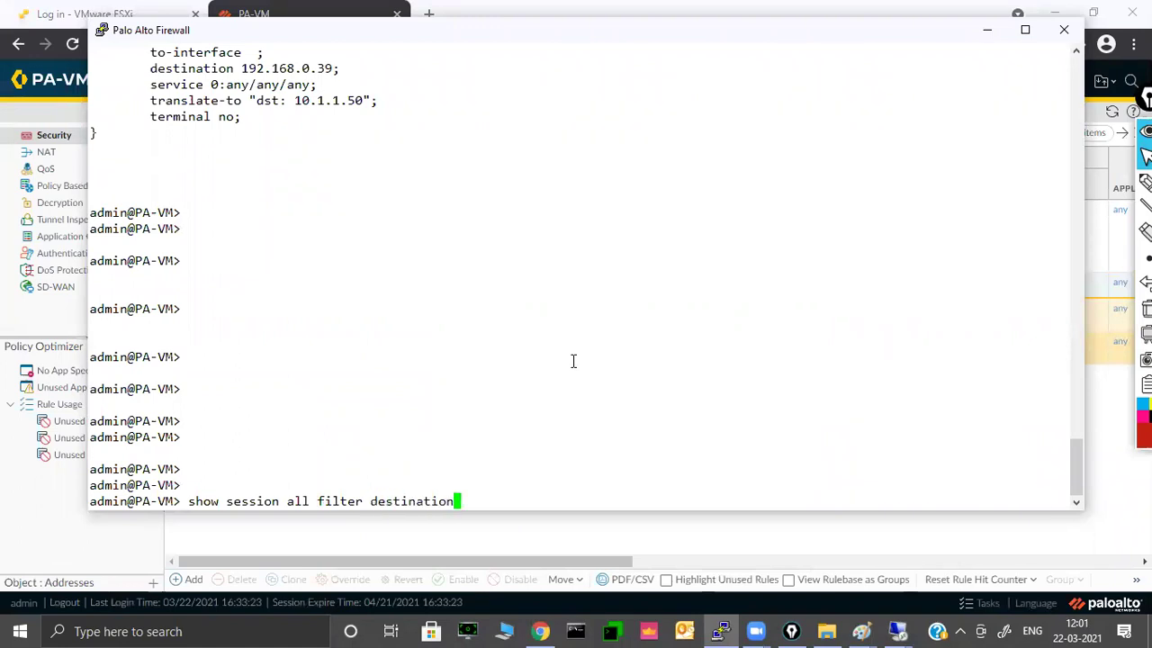
key(question)
text(192.1)
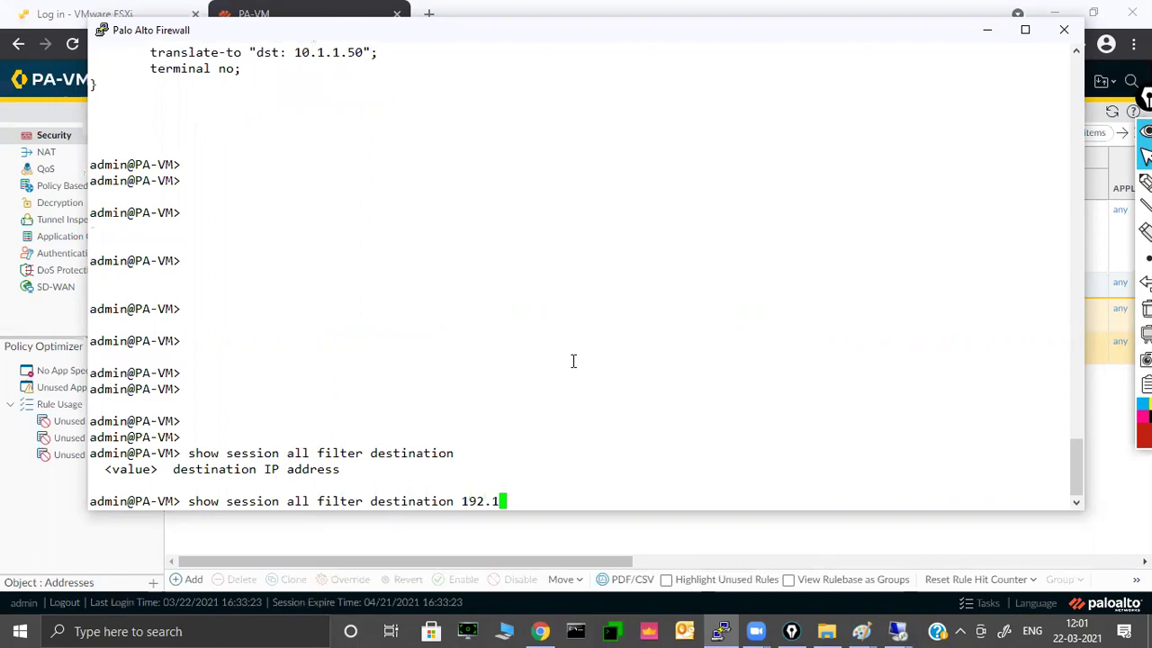
text(68.0.21)
key(Return)
- Add blank prompt lines in the terminal and rerun the session query for destination 192.168.0.21
key(Return)
key(Return)
key(Return)
key(Return)
key(Return)
key(Return)
key(Return)
key(Return)
key(Return)
key(Return)
key(Return)
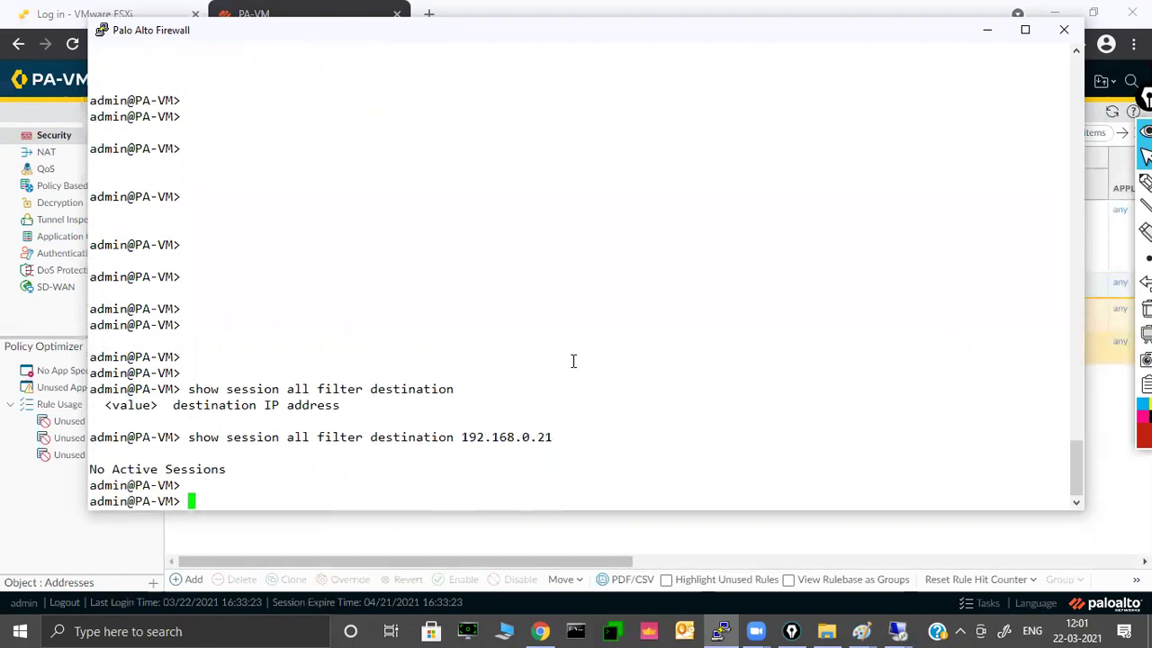
key(Up)
key(Return)
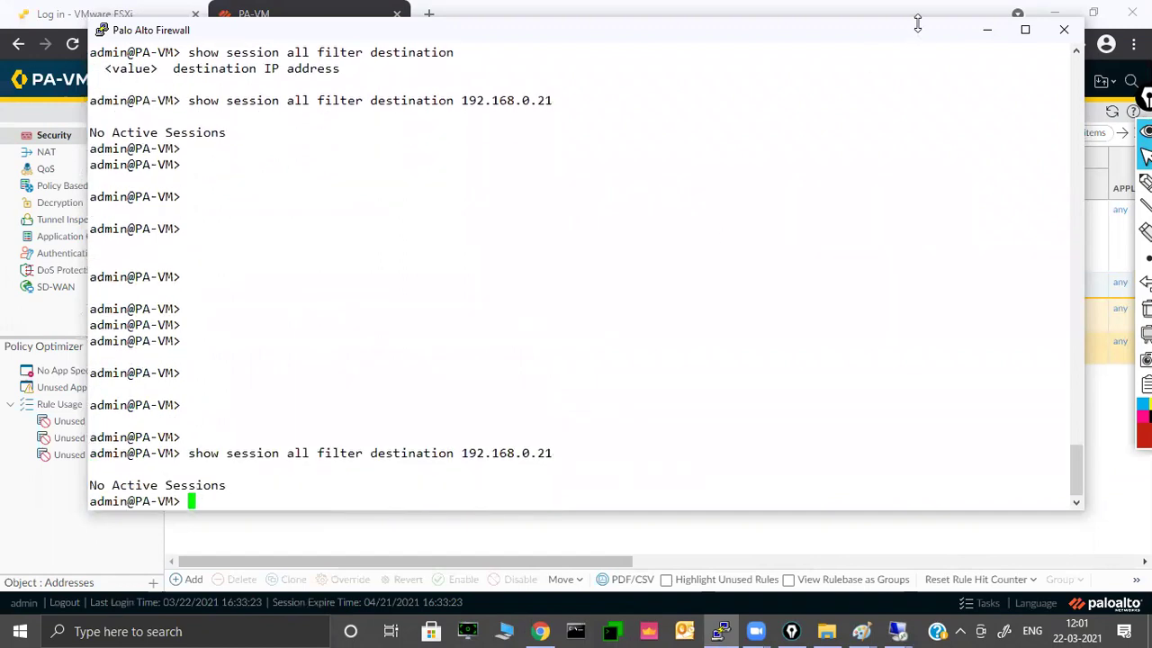
- Switch to Chrome and open the web server through its NAT address 192.168.0.21 in a new tab
click(988, 36)
click(428, 14)
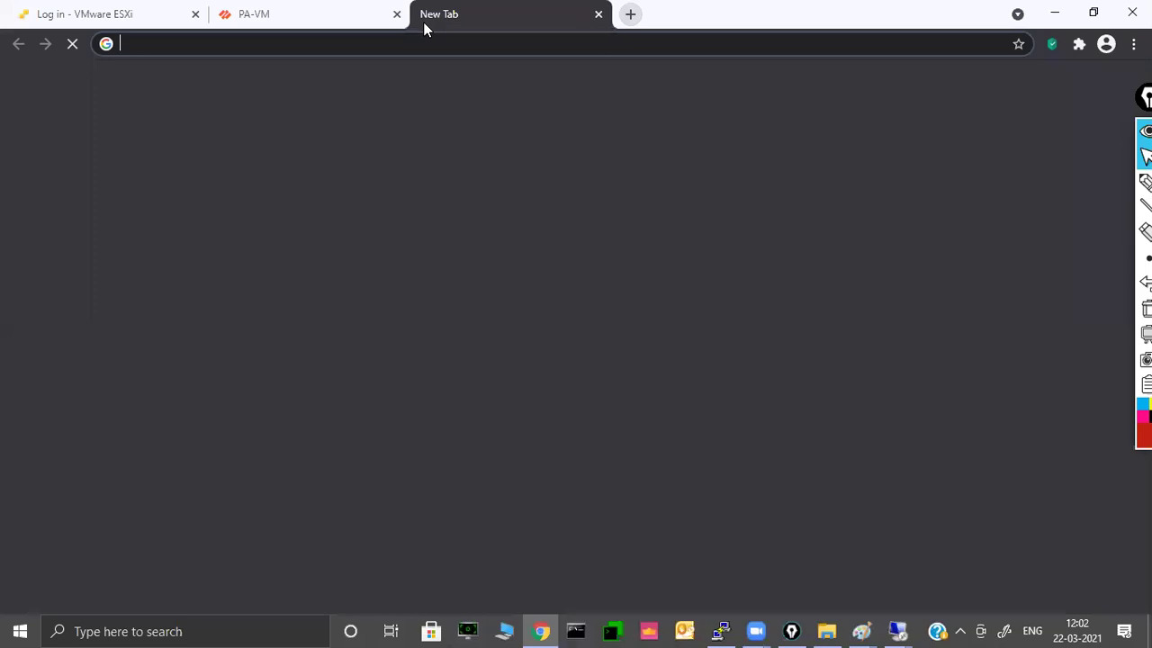
text(192.168.)
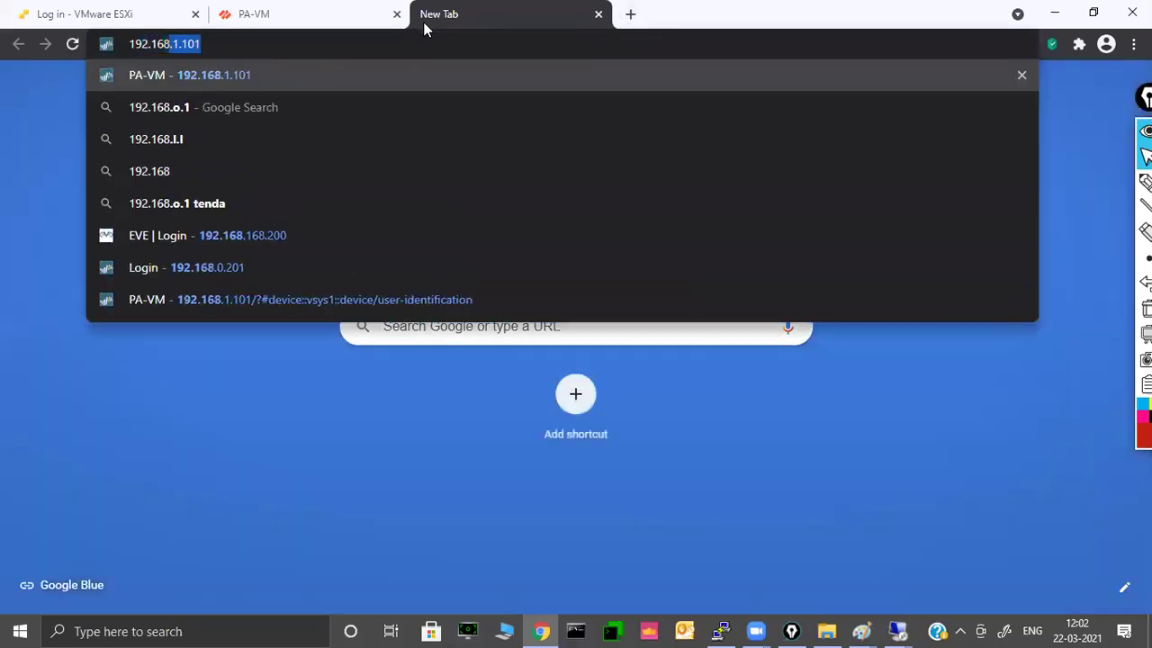
text(0.21)
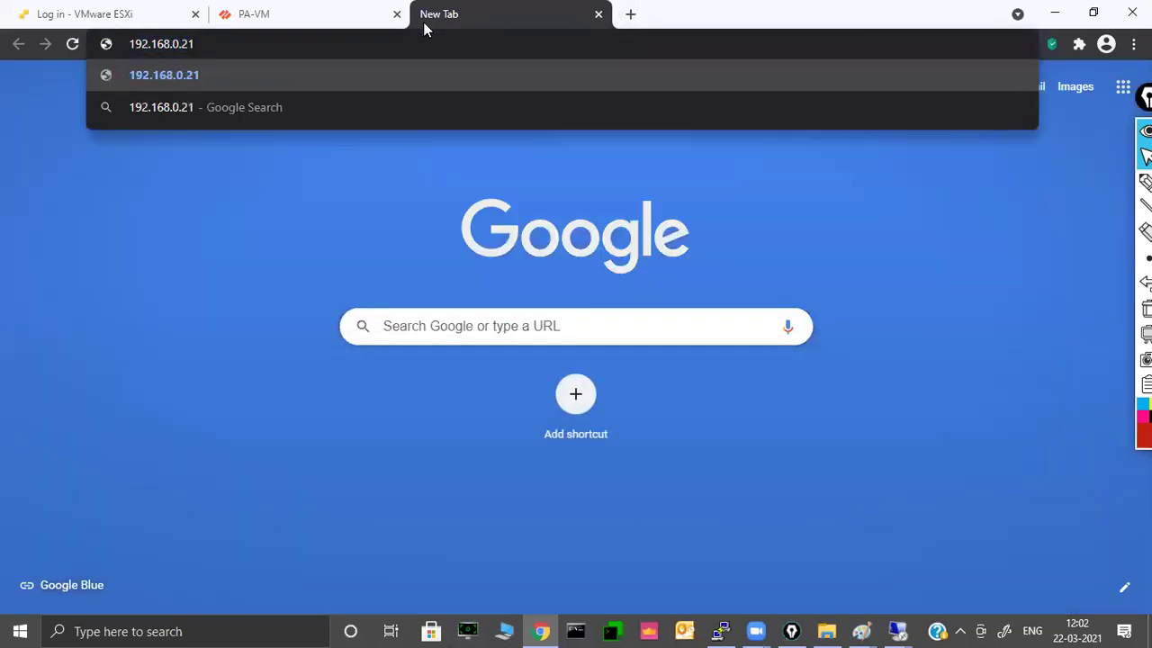
key(Return)
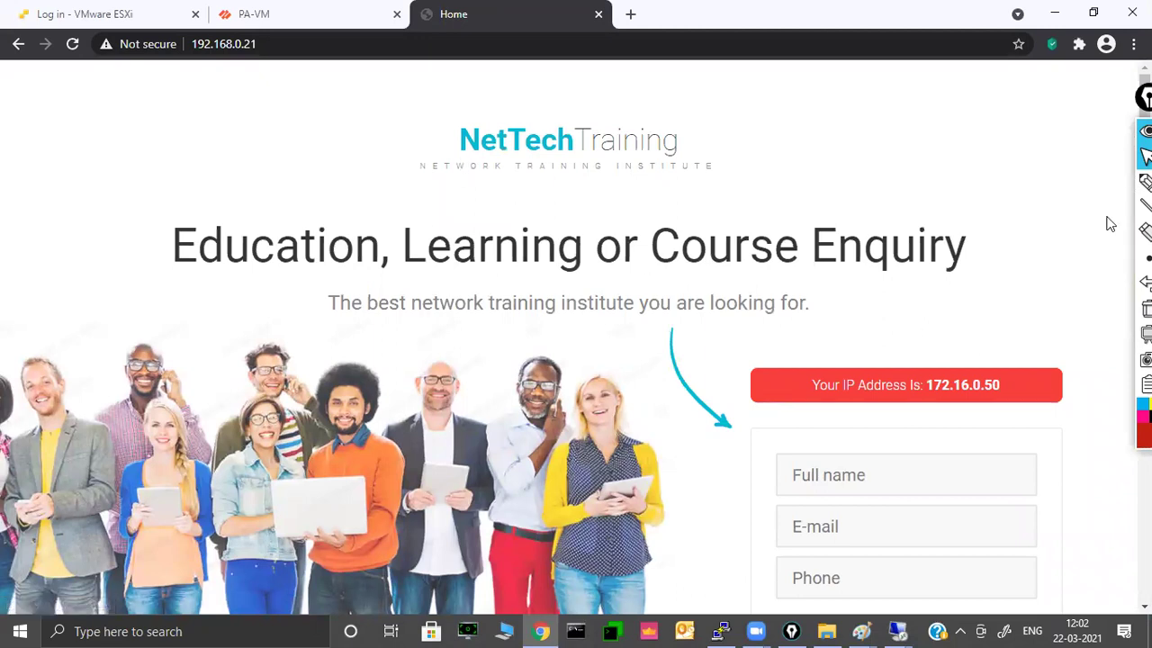
- Circle the 172.16.0.50 address on the web page and clear the mark
click(1145, 181)
mouse_move(1015, 356)
mouse_down()
mouse_move(894, 431)
mouse_move(1076, 369)
mouse_move(917, 354)
mouse_move(919, 450)
mouse_move(1041, 450)
mouse_move(1065, 347)
mouse_move(945, 337)
mouse_move(910, 426)
mouse_move(1047, 441)
mouse_move(999, 335)
mouse_move(952, 349)
mouse_up()
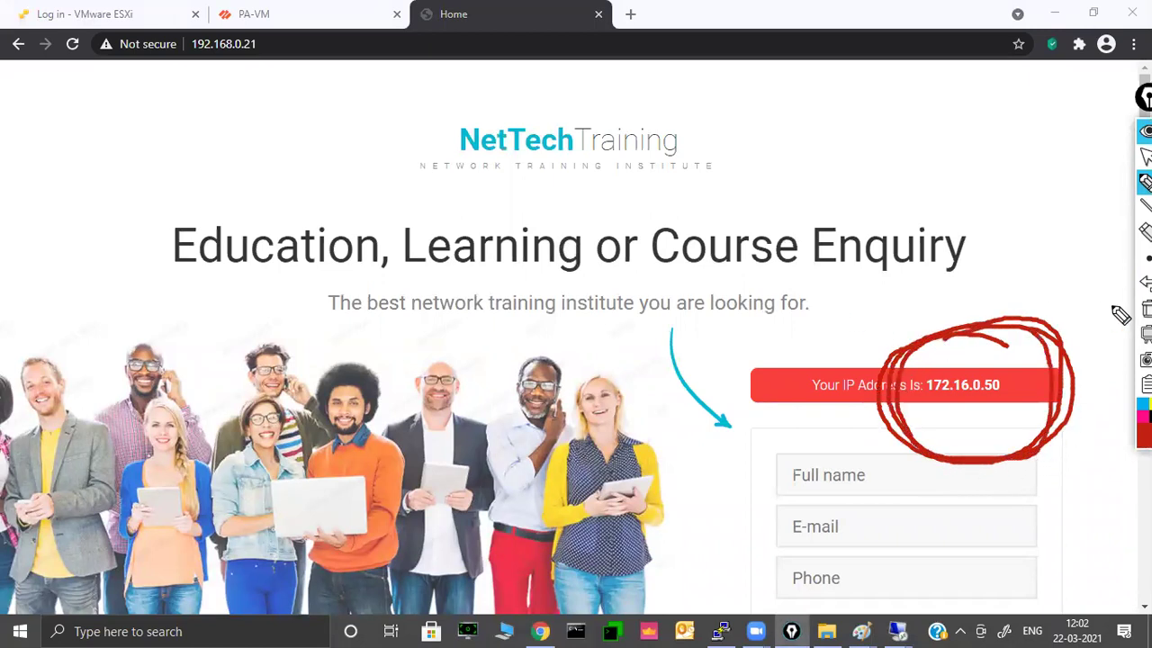
click(1145, 309)
click(1144, 157)
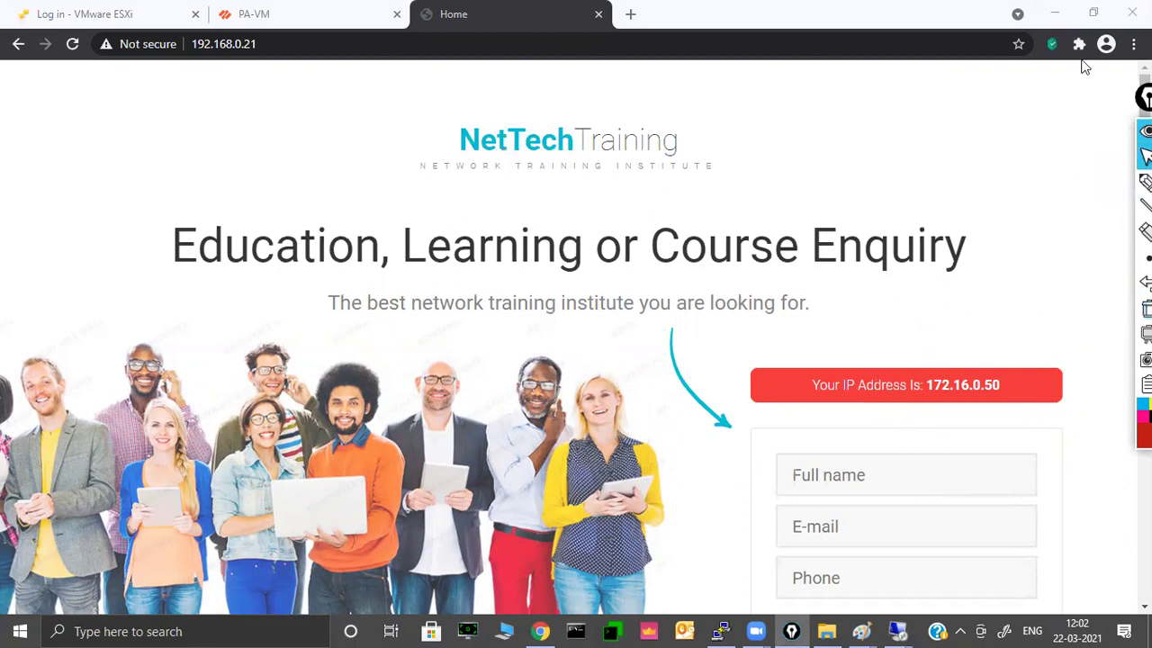
- Rerun the session query for destination 192.168.0.21 in the Palo Alto Firewall terminal and highlight the Flag heading and first ND flag
click(1055, 12)
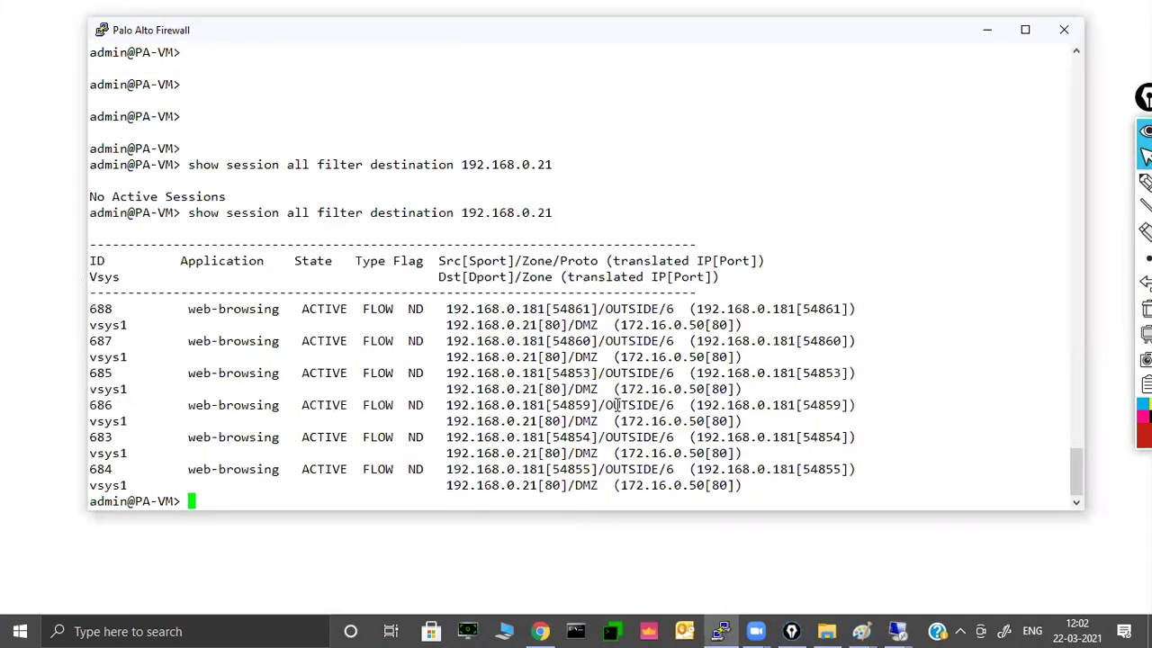
click(1144, 182)
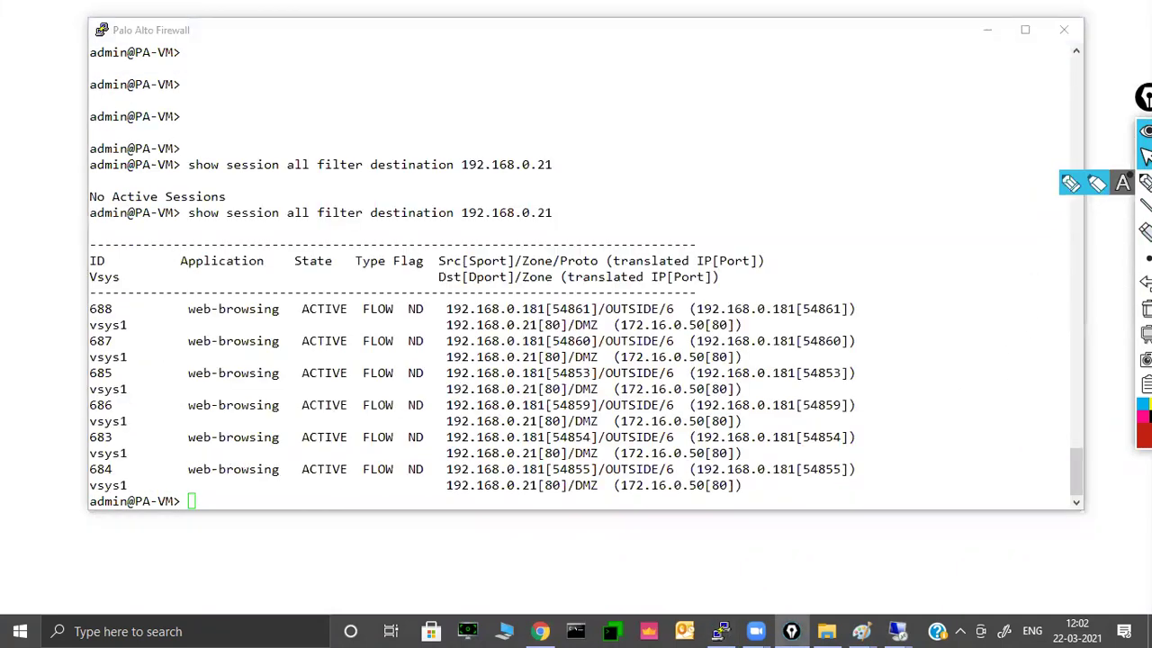
click(1096, 259)
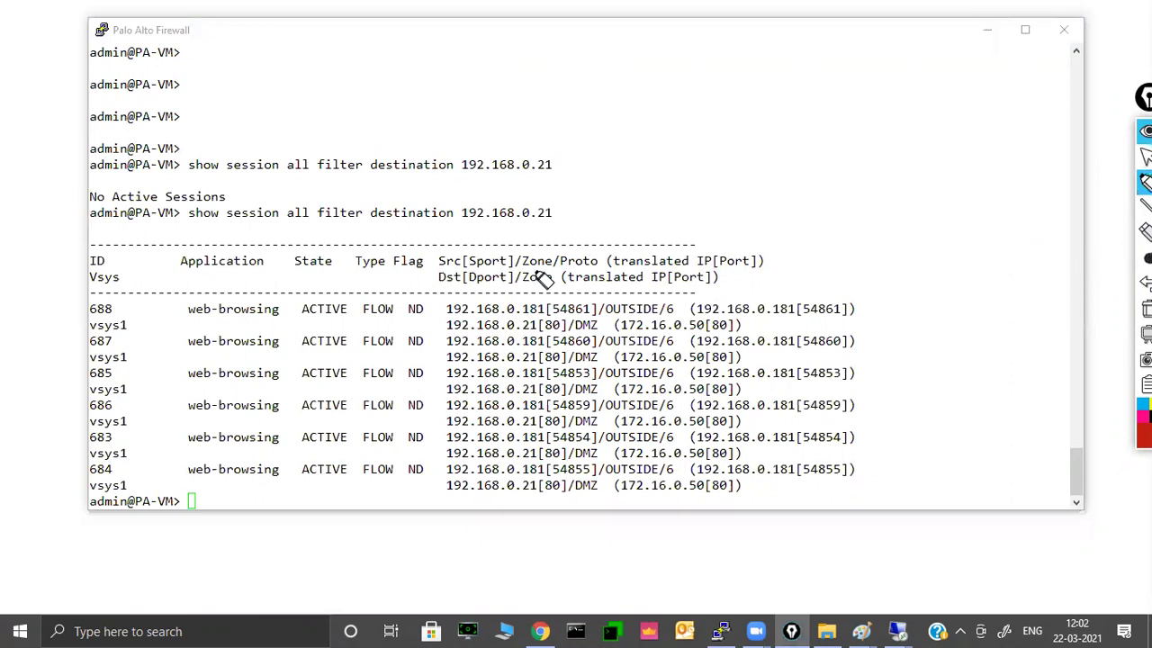
drag(396, 261, 436, 261)
drag(404, 309, 428, 312)
- Write "N → NAT" with the highlighter above the session output to explain the N flag
mouse_move(440, 117)
mouse_down()
mouse_move(459, 64)
mouse_move(531, 56)
mouse_move(576, 85)
mouse_move(684, 80)
mouse_up()
mouse_move(629, 43)
mouse_down()
mouse_move(660, 63)
mouse_move(654, 115)
mouse_up()
mouse_move(752, 117)
mouse_down()
mouse_move(839, 85)
mouse_move(861, 22)
mouse_up()
drag(871, 110, 940, 110)
drag(889, 82, 919, 72)
drag(995, 36, 996, 92)
drag(956, 28, 1032, 16)
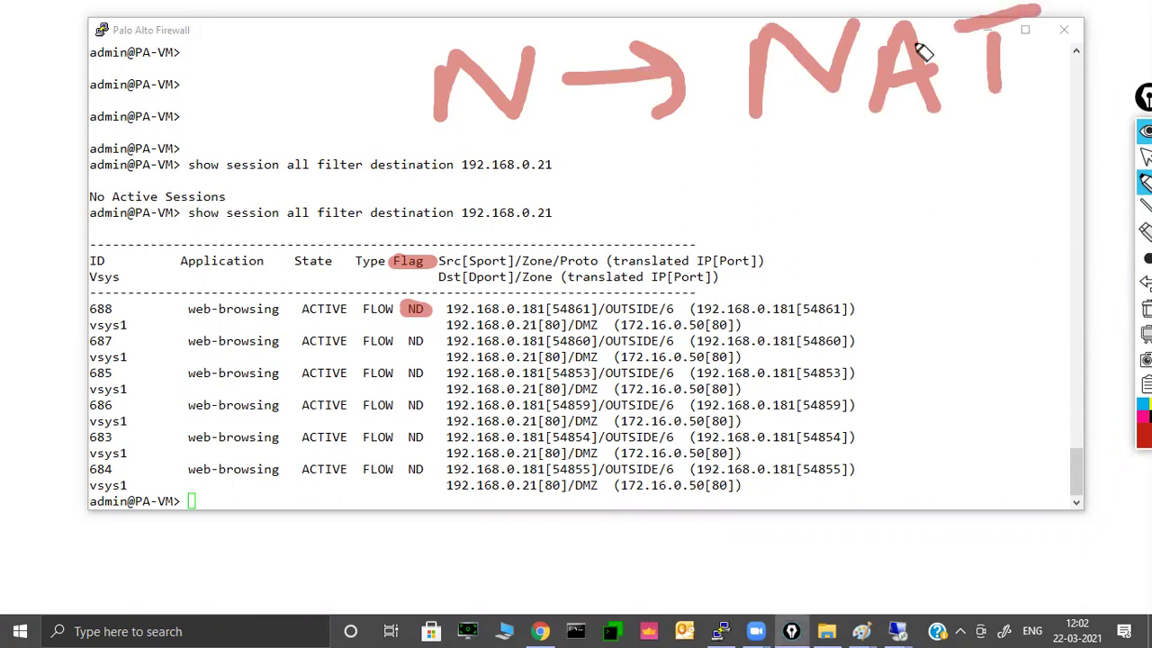
- Write a circled "D" with an arrow beneath the NAT note, and clear all the annotations
mouse_move(529, 153)
mouse_down()
mouse_move(532, 201)
mouse_move(563, 231)
mouse_move(540, 225)
mouse_up()
drag(682, 190, 770, 180)
mouse_move(766, 161)
mouse_down()
mouse_move(804, 186)
mouse_move(791, 202)
mouse_up()
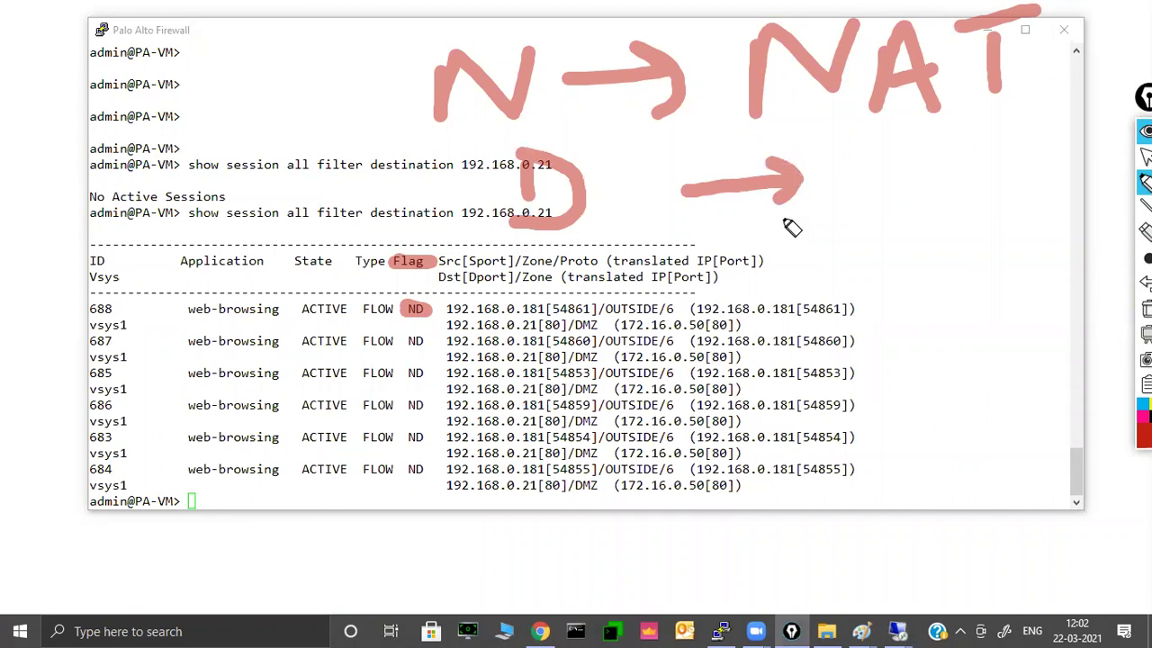
mouse_move(587, 146)
mouse_down()
mouse_move(504, 144)
mouse_move(644, 186)
mouse_move(553, 133)
mouse_up()
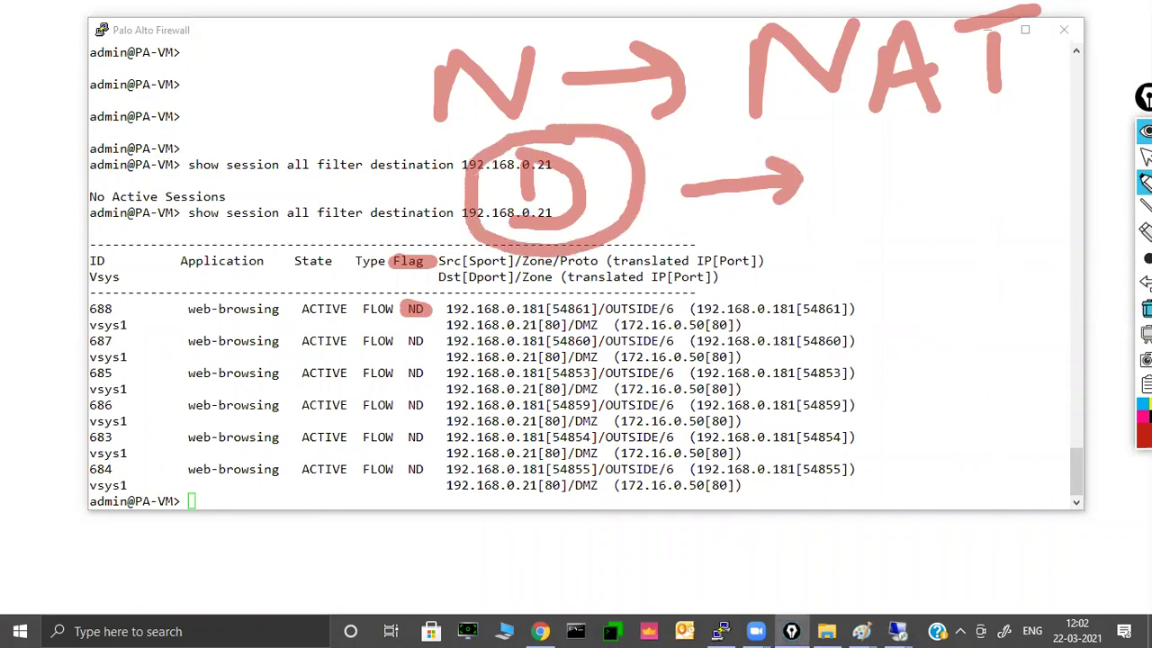
click(791, 631)
- Highlight session 688's source, destination and translated 172.16.0.50 addresses, draw arrows linking original to translated addresses, and clear the marks
drag(445, 309, 540, 309)
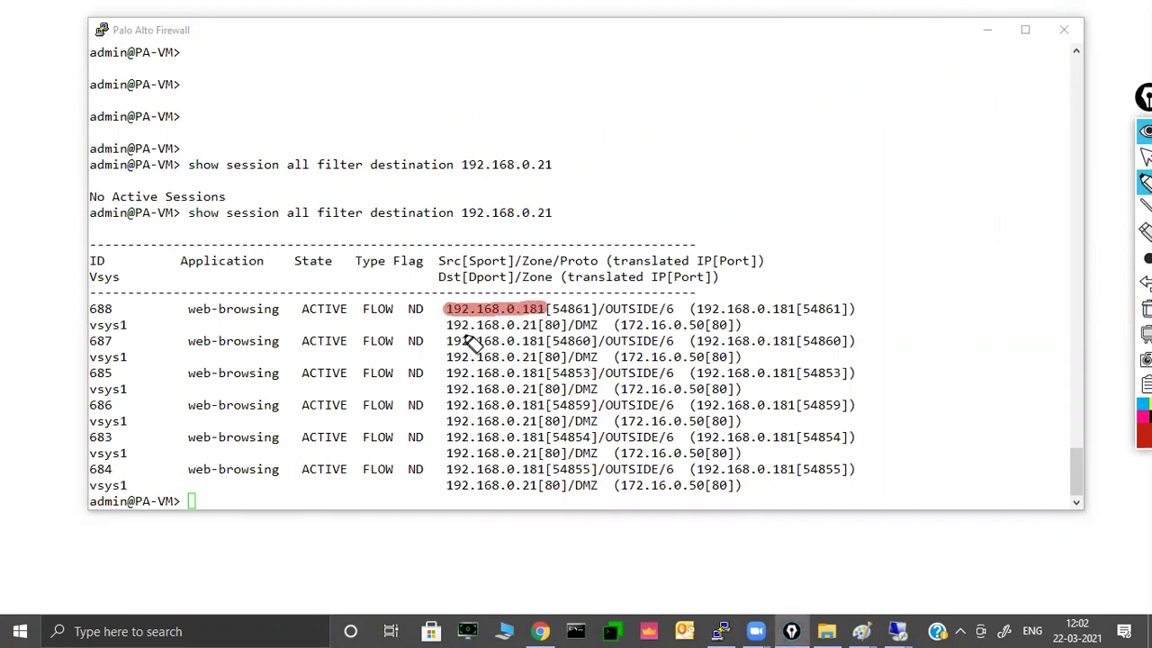
mouse_move(447, 325)
mouse_down()
mouse_move(547, 325)
mouse_move(603, 427)
mouse_move(702, 383)
mouse_move(707, 353)
mouse_move(730, 364)
mouse_up()
drag(620, 325, 727, 325)
mouse_move(536, 297)
mouse_down()
mouse_move(662, 232)
mouse_move(746, 299)
mouse_move(731, 295)
mouse_move(761, 284)
mouse_up()
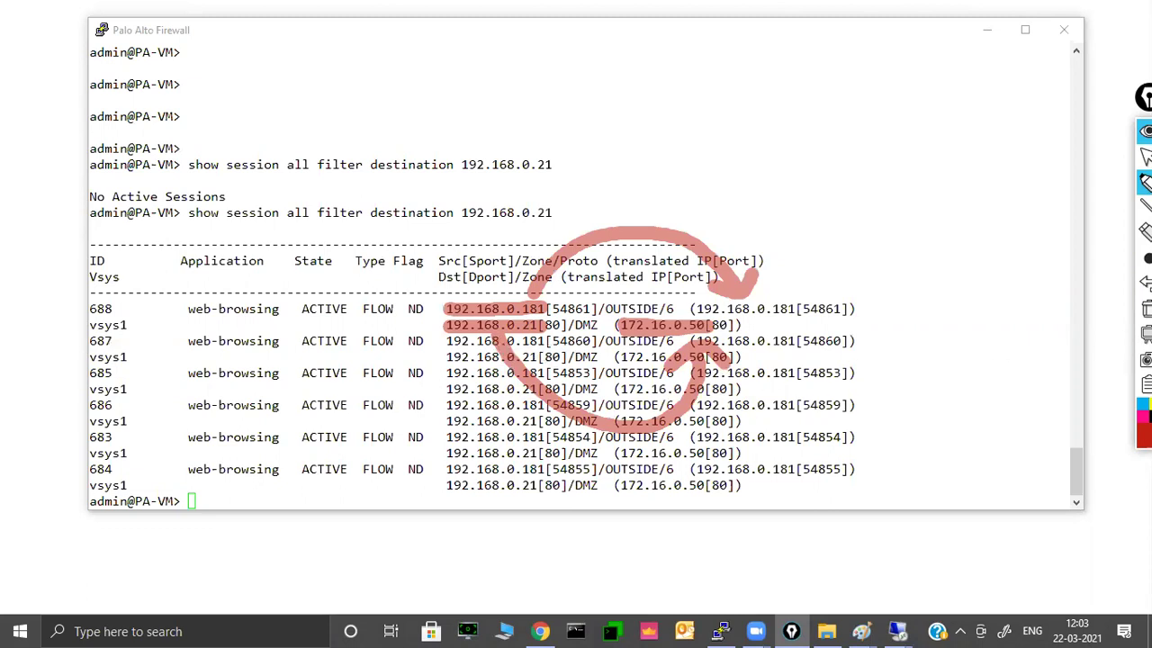
click(1145, 308)
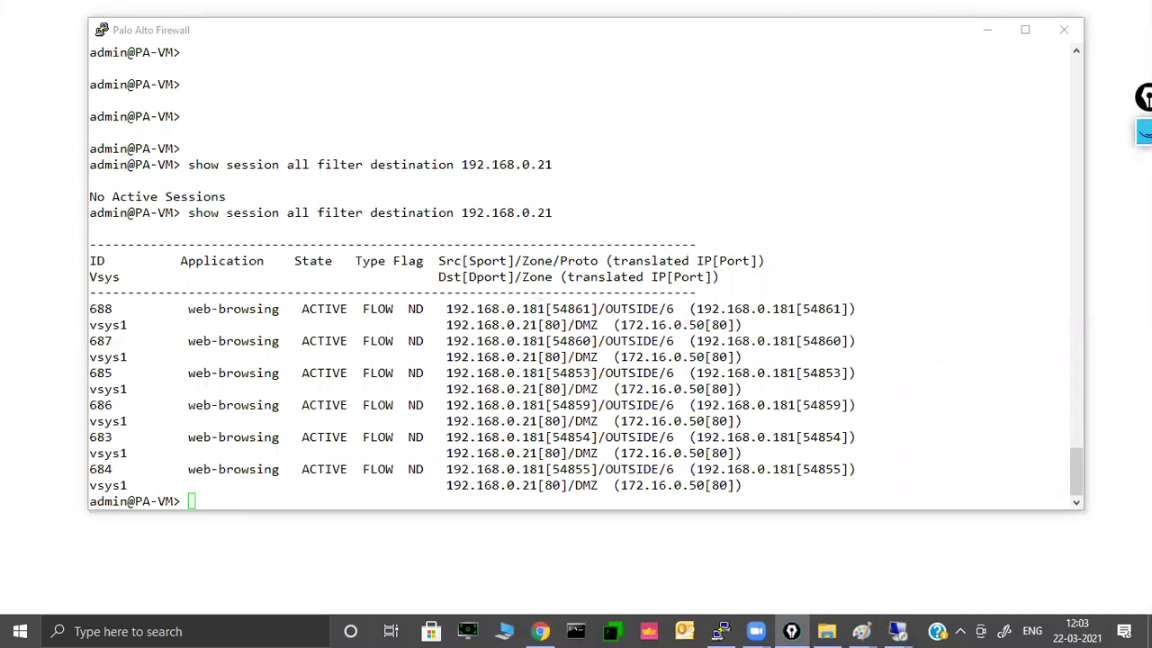
- Switch to the U-turn NAT topology in Paint, circle the DMZ client 172.16.0.51 and draw a check mark beside the web server
click(986, 34)
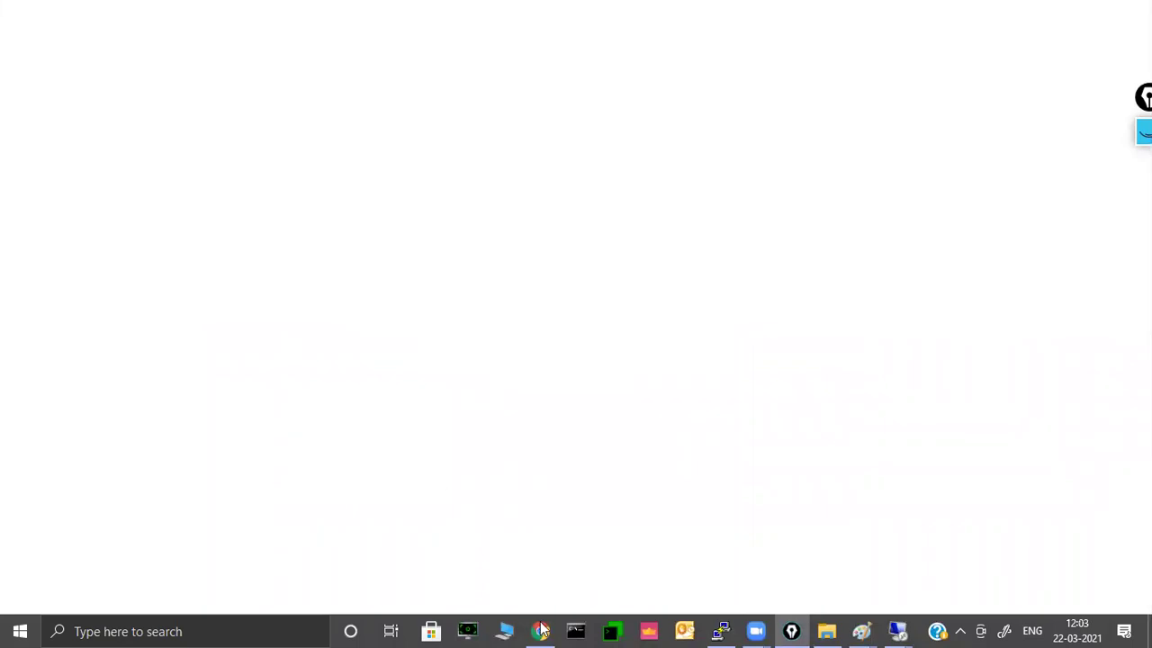
mouse_move(540, 630)
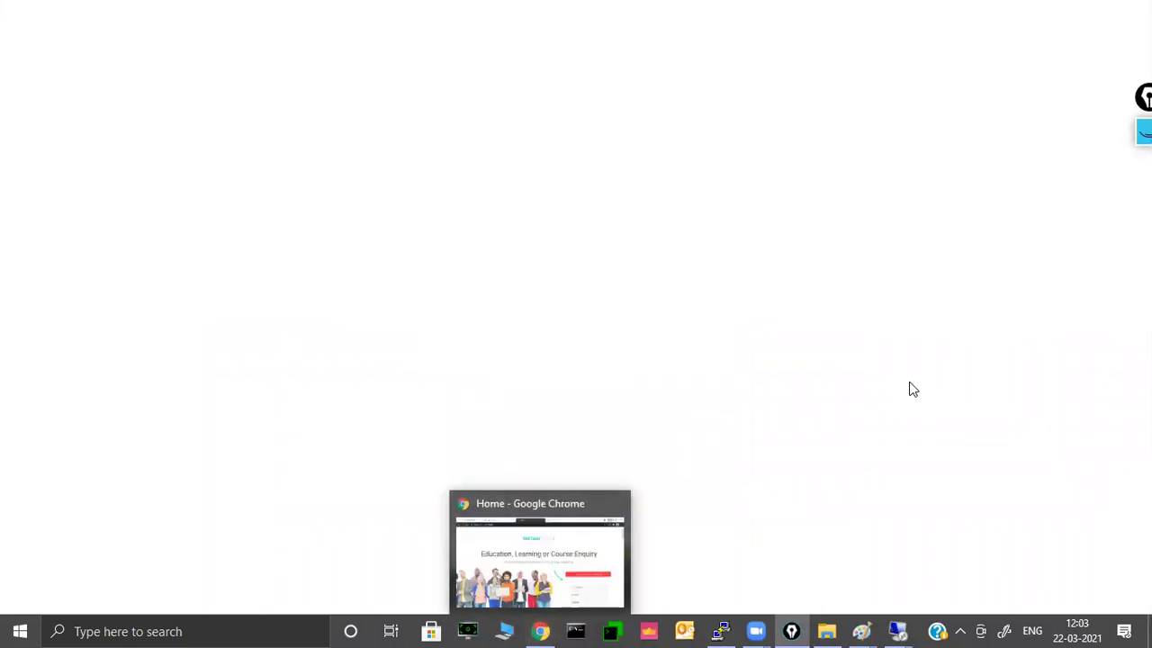
mouse_move(895, 623)
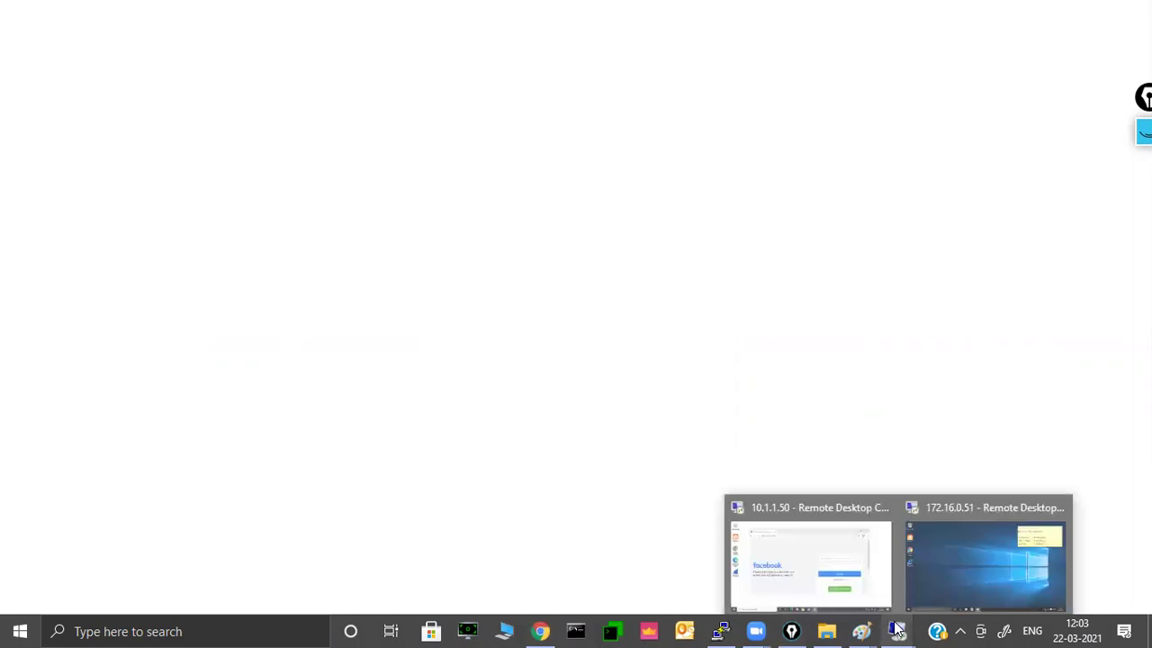
mouse_move(862, 630)
click(921, 562)
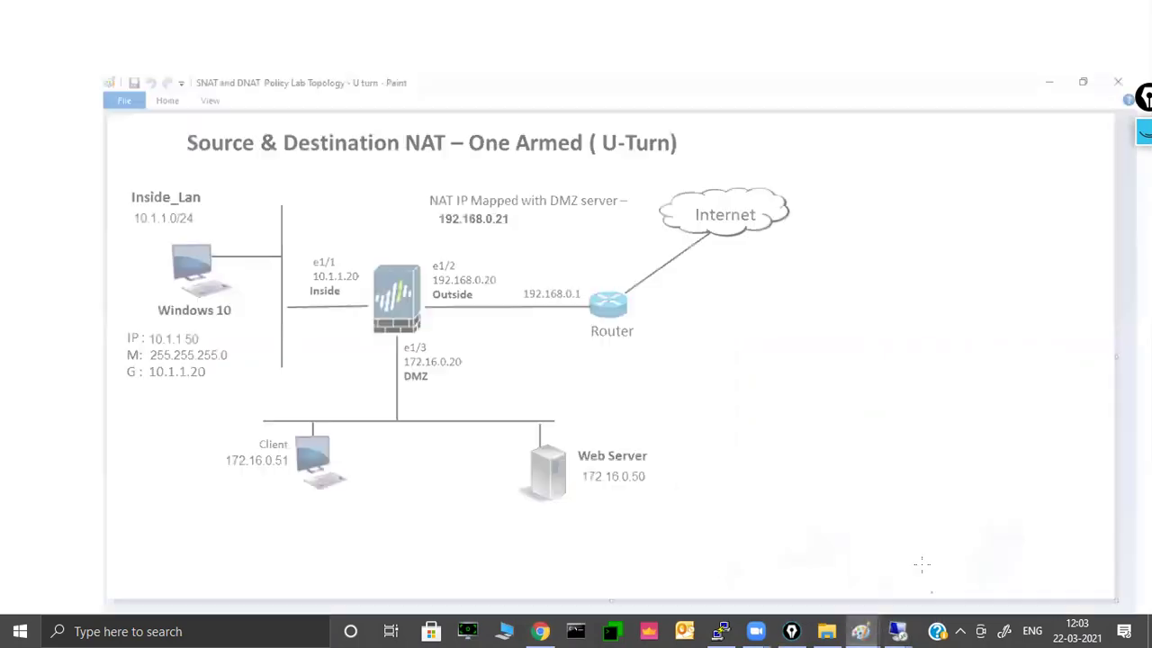
click(1143, 130)
click(1097, 186)
mouse_move(260, 383)
mouse_down()
mouse_move(149, 380)
mouse_move(167, 535)
mouse_move(337, 440)
mouse_move(233, 369)
mouse_move(116, 405)
mouse_move(122, 508)
mouse_move(329, 541)
mouse_move(311, 389)
mouse_up()
mouse_move(639, 387)
mouse_down()
mouse_move(743, 381)
mouse_move(764, 368)
mouse_up()
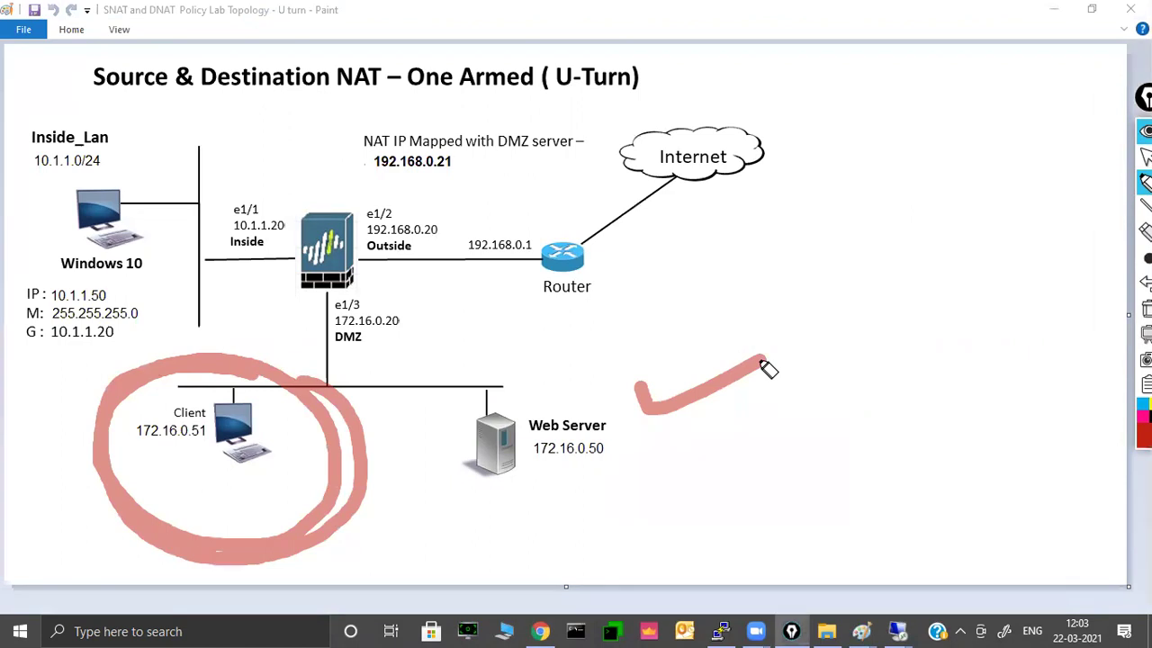
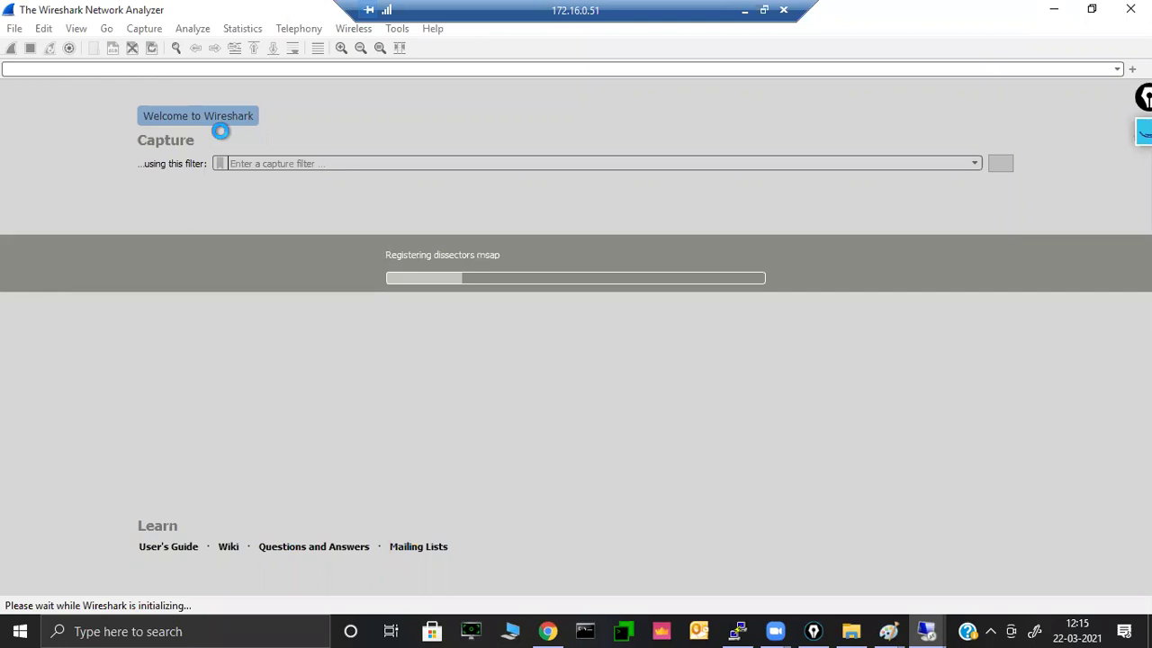
click(763, 10)
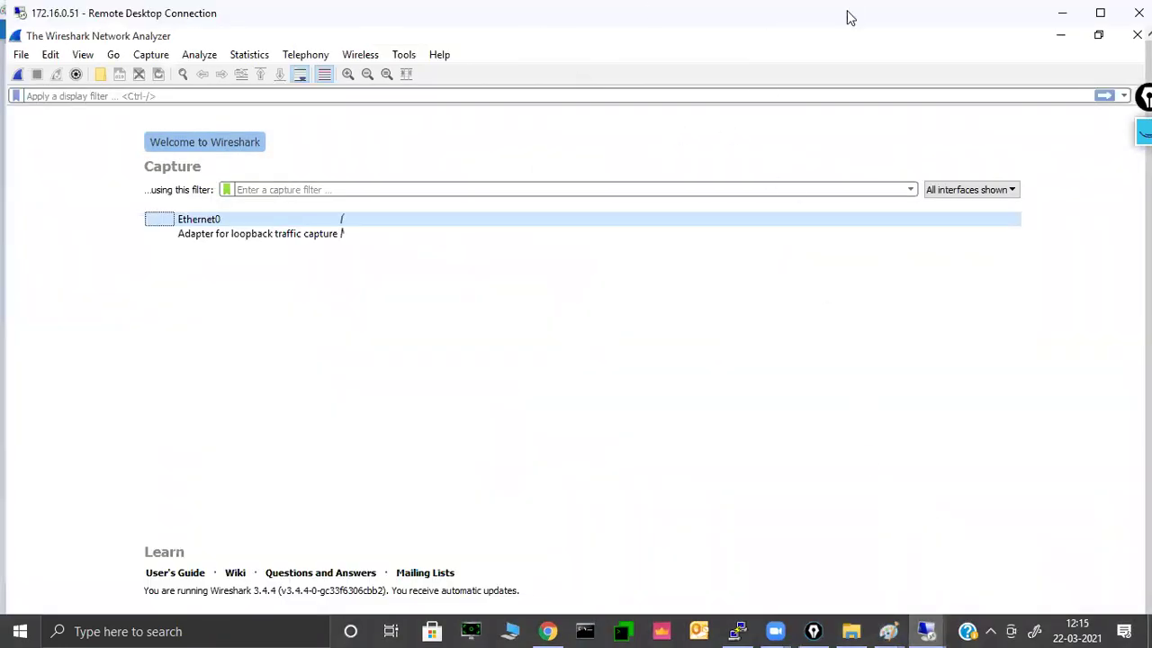
click(999, 587)
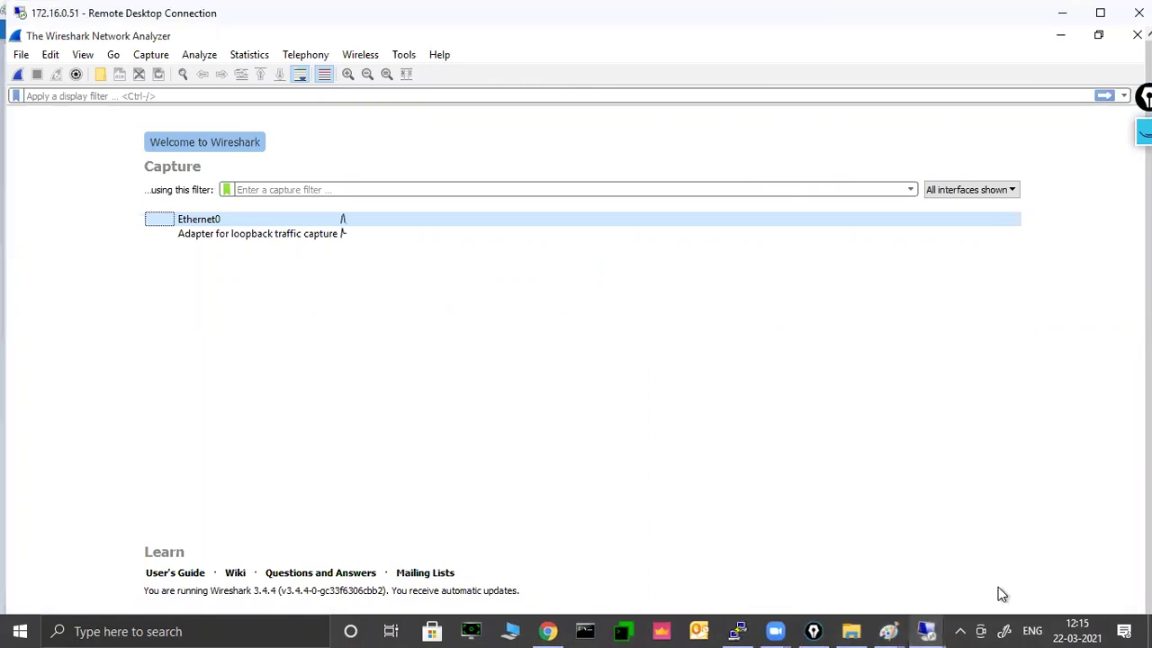
mouse_move(882, 18)
mouse_down()
mouse_move(862, 70)
mouse_move(806, 37)
mouse_up()
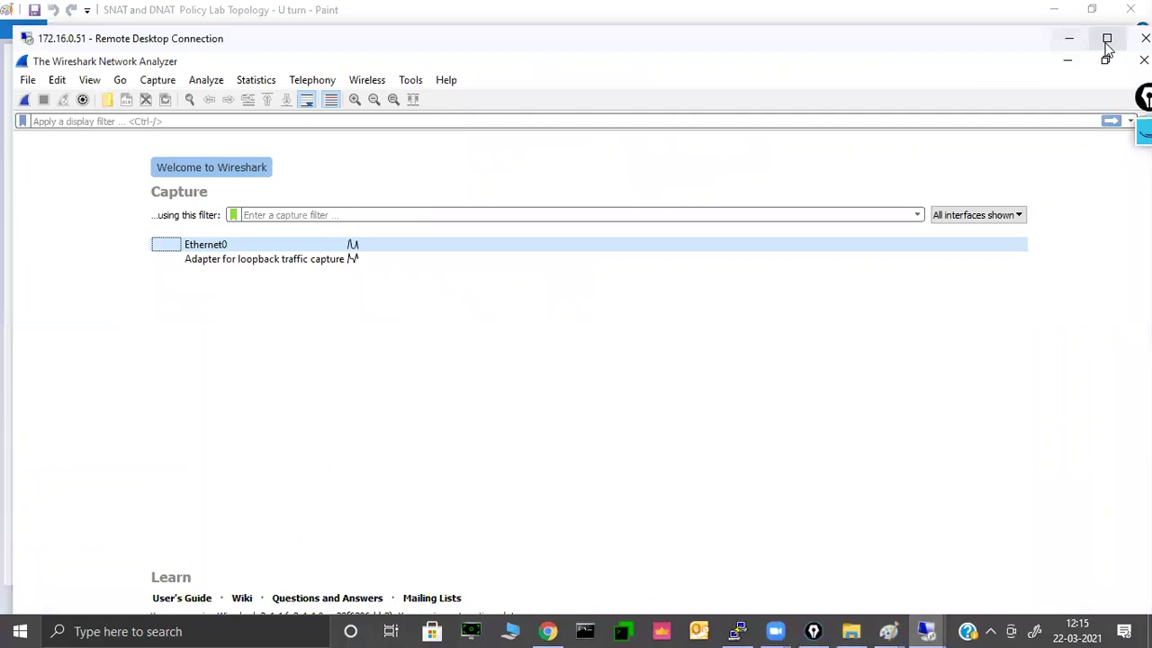
click(1096, 35)
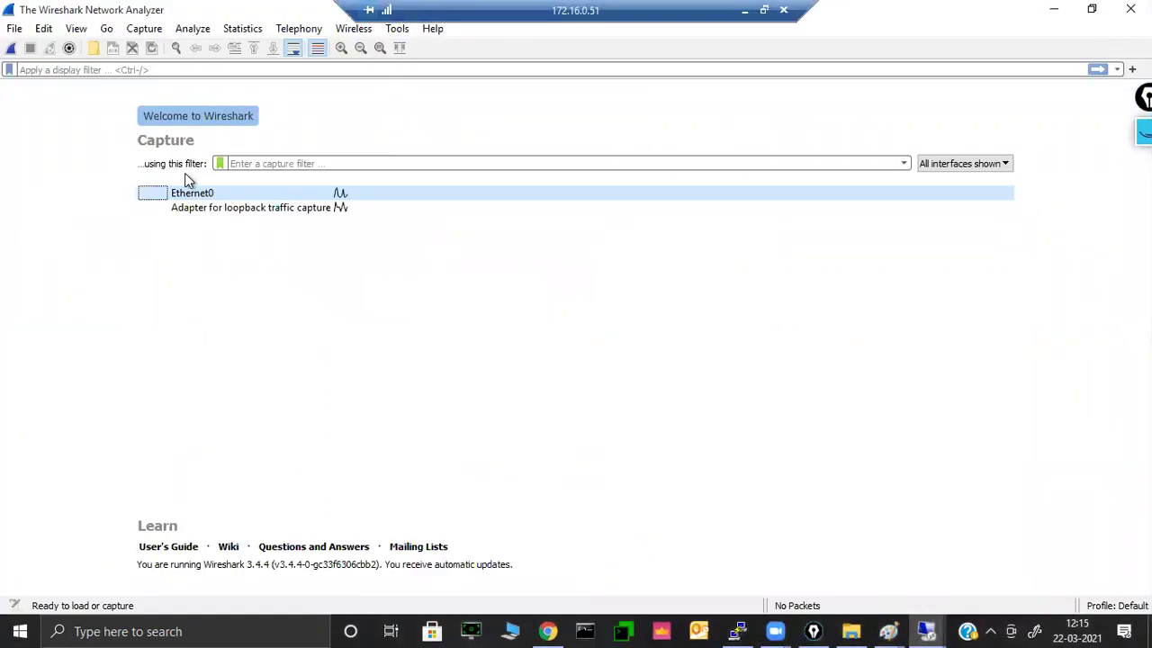
- Start a Wireshark capture on Ethernet0 and enter the display filter tcp.port == 80
double_click(201, 196)
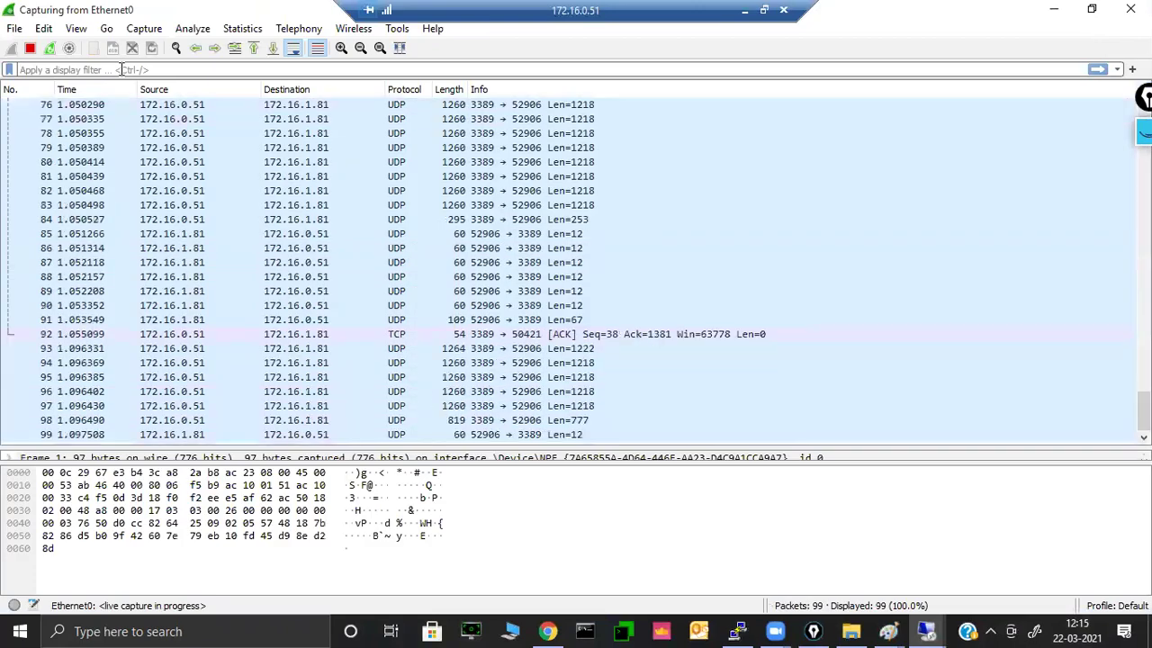
click(120, 70)
text(tcp)
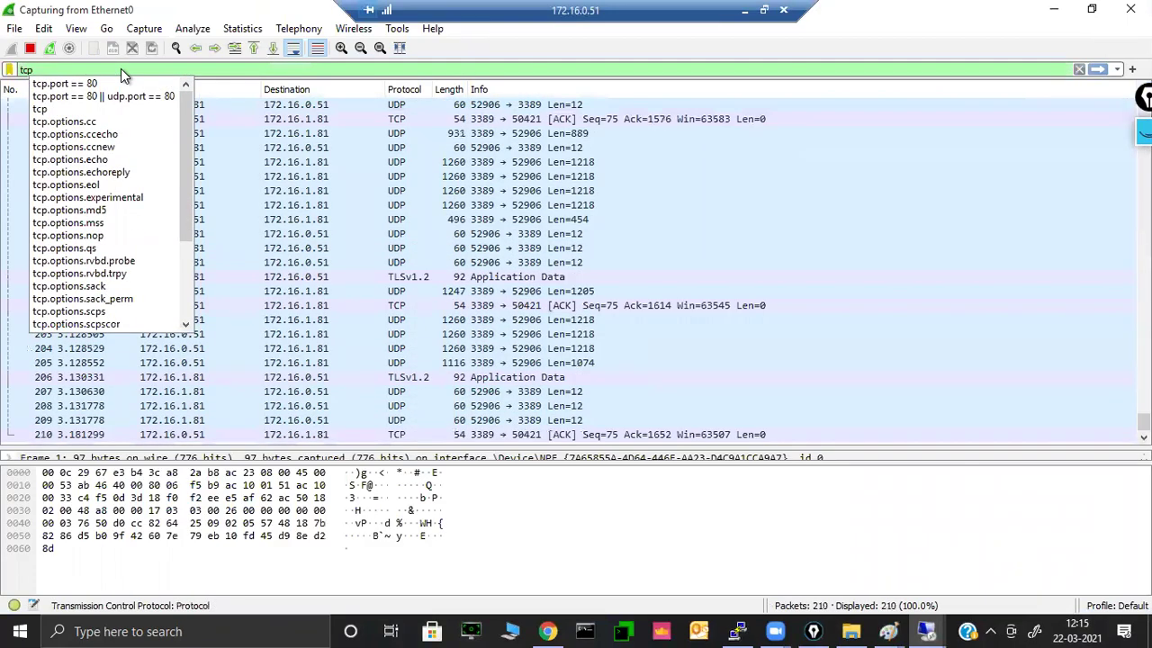
click(92, 83)
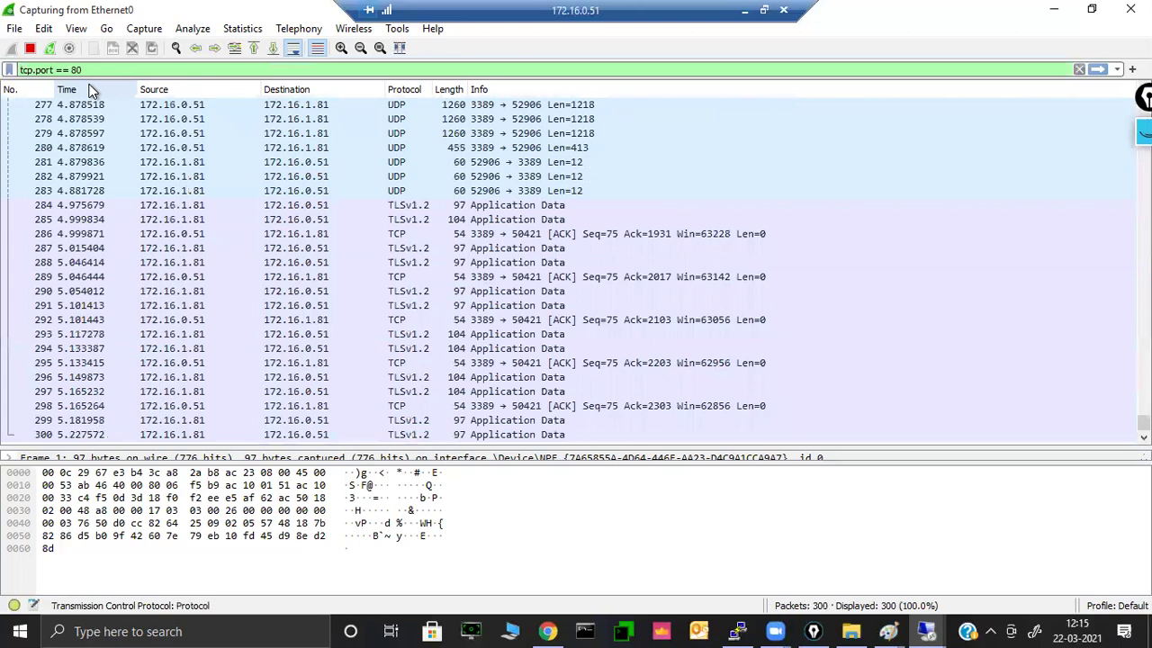
- Restart the Ethernet0 capture without saving the earlier packets, and stop the new capture
click(144, 28)
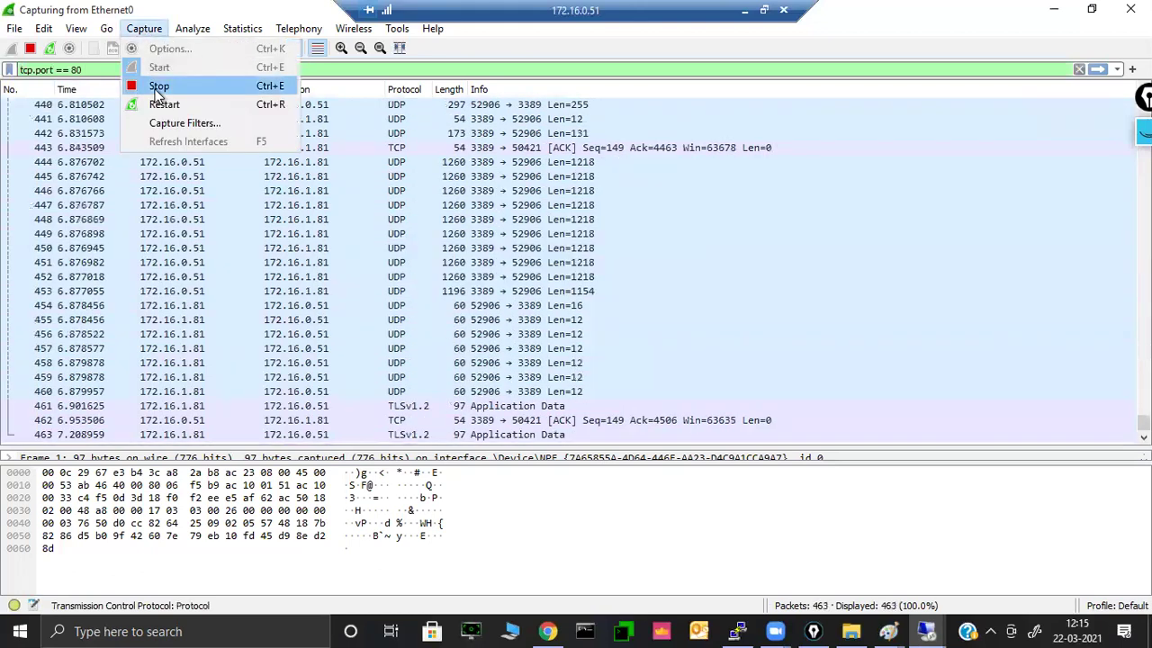
click(158, 85)
click(144, 28)
click(158, 68)
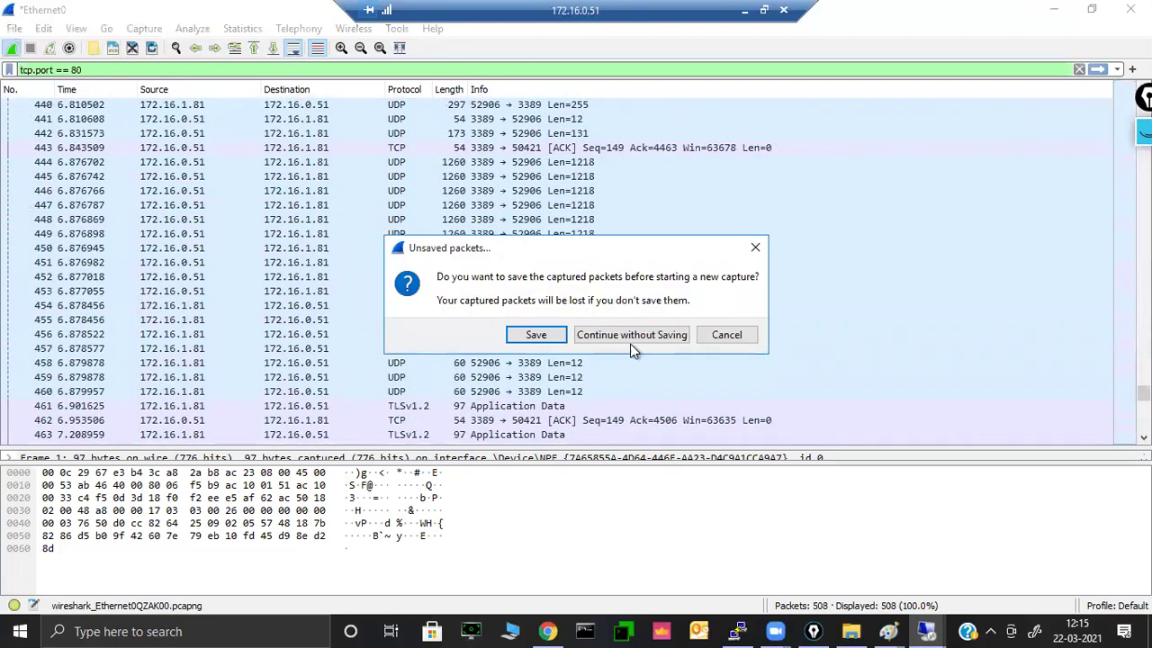
click(599, 340)
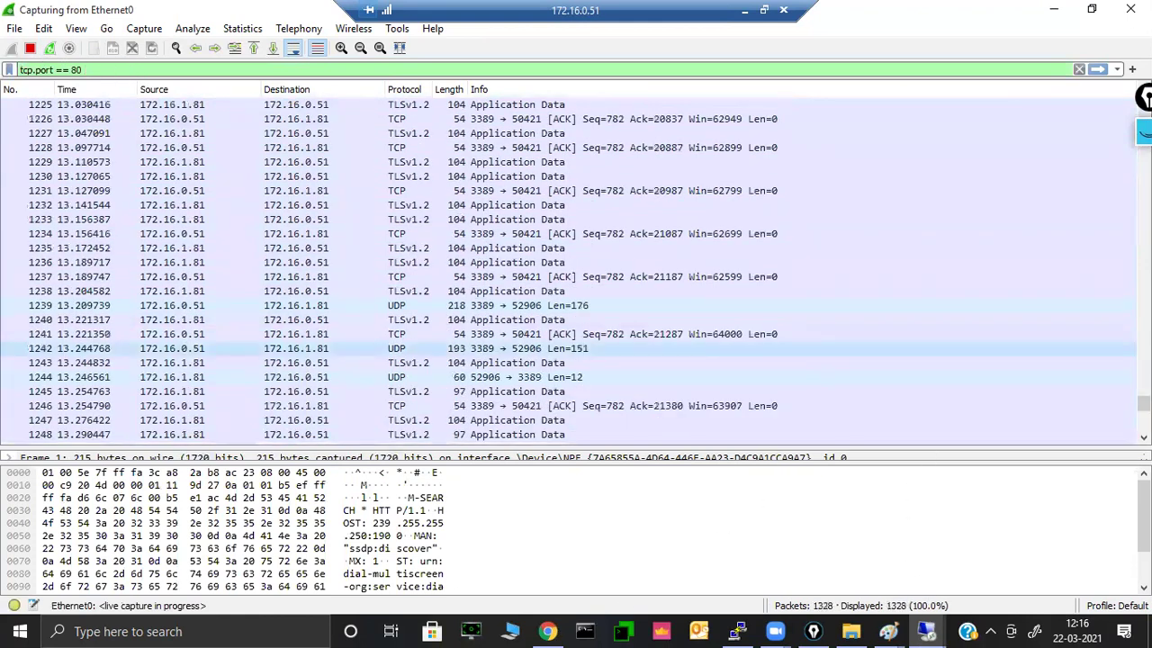
click(31, 48)
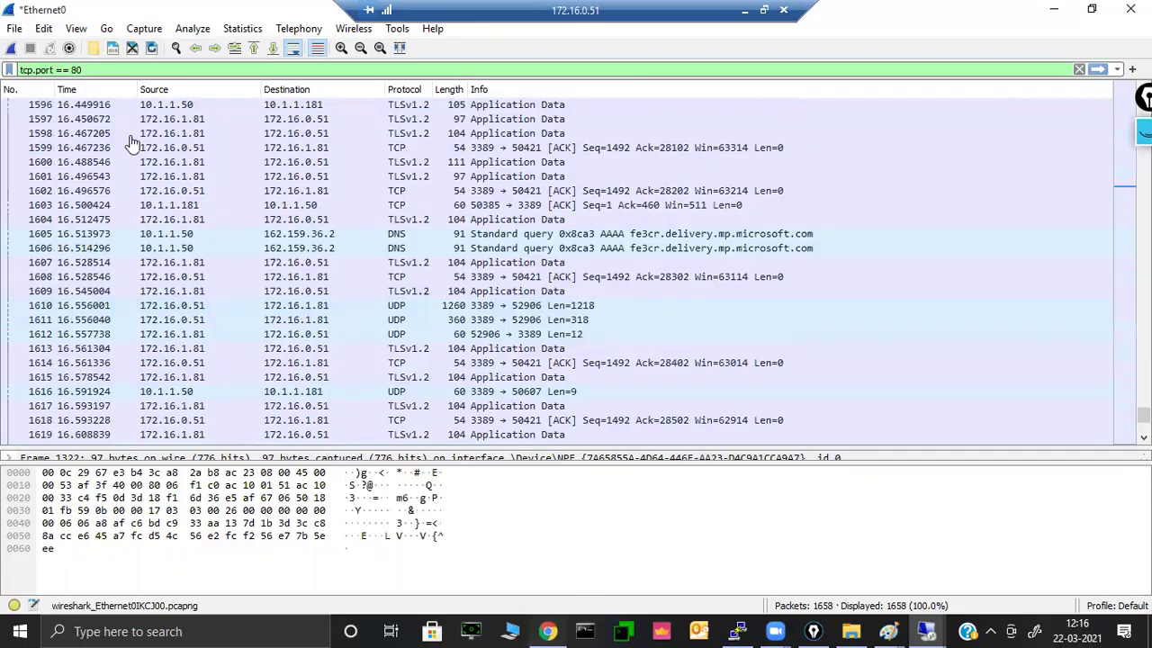
- Arrange the Wireshark window beside the browser window showing 192.168.0.21 on the remote client 172.16.0.51
key(alt+Tab)
click(1049, 11)
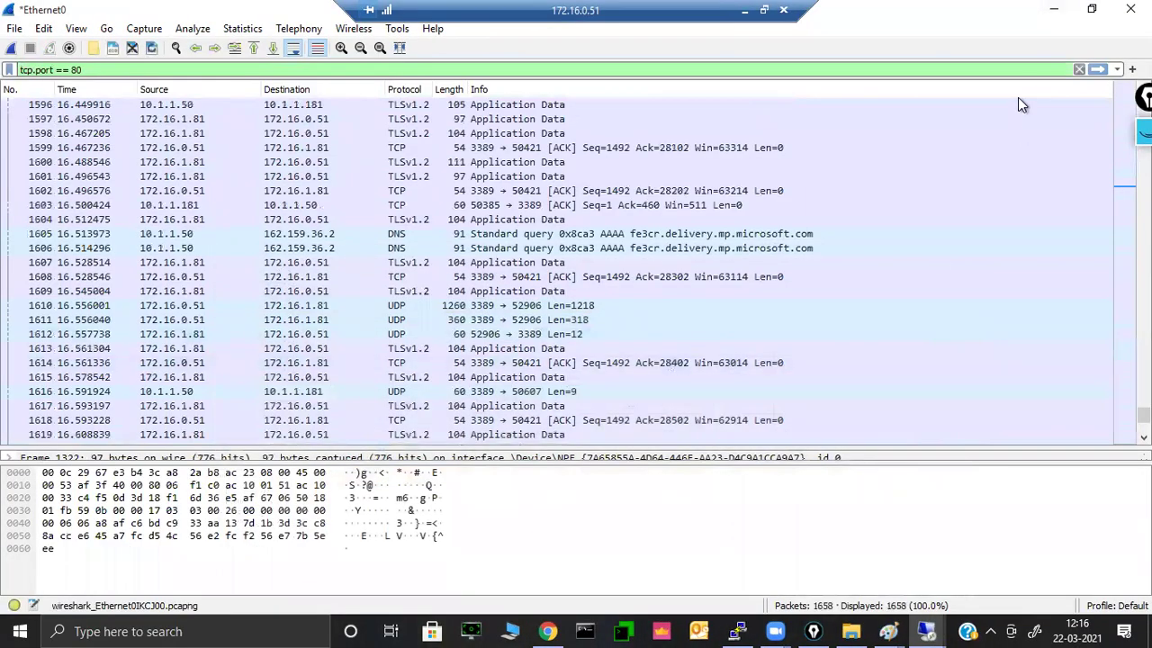
double_click(922, 11)
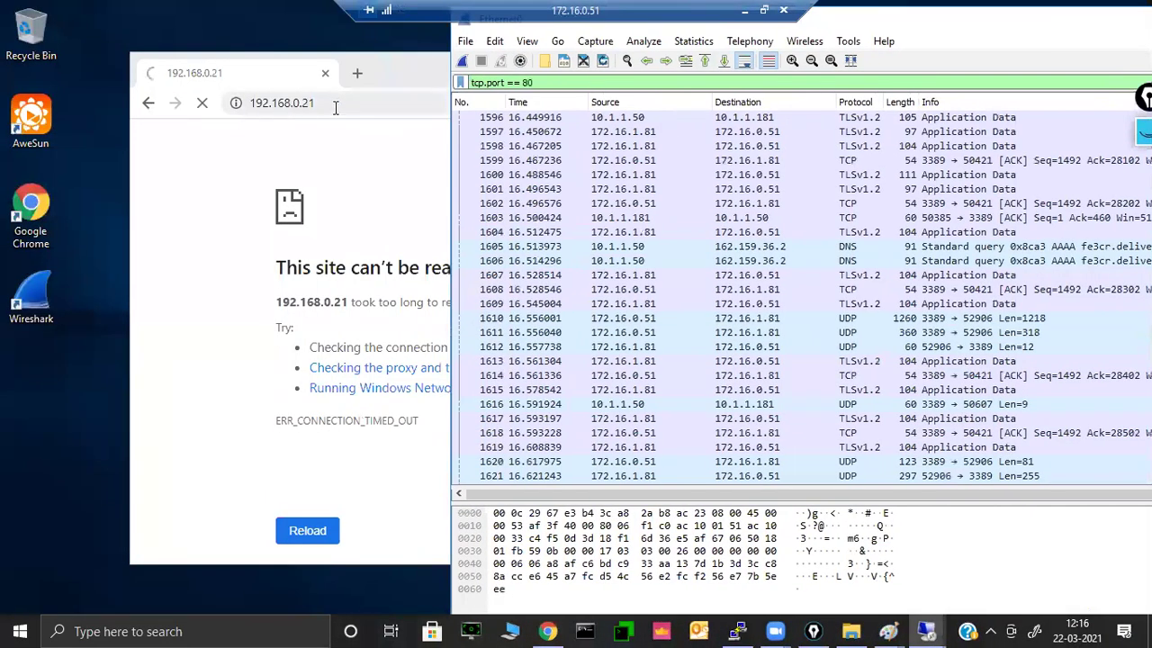
click(338, 105)
drag(396, 74, 397, 155)
- Start a new Wireshark capture without saving the earlier packets
click(617, 82)
click(594, 42)
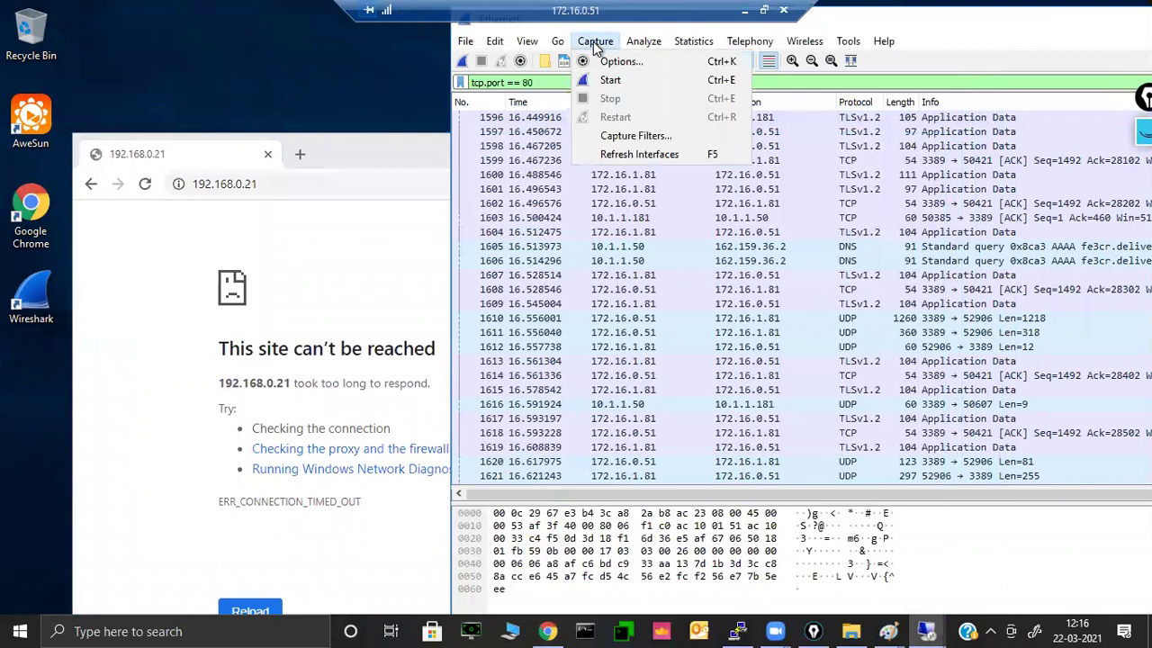
click(603, 80)
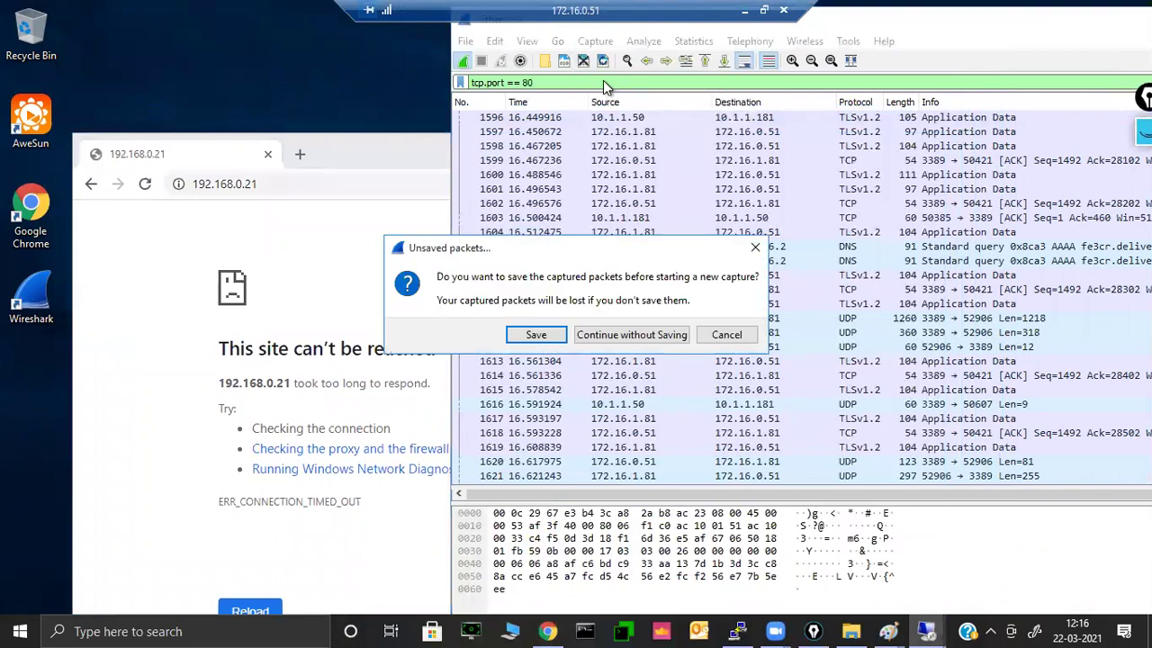
click(618, 336)
- Reload 192.168.0.21 in the remote client's browser and stop the running Wireshark capture
click(145, 189)
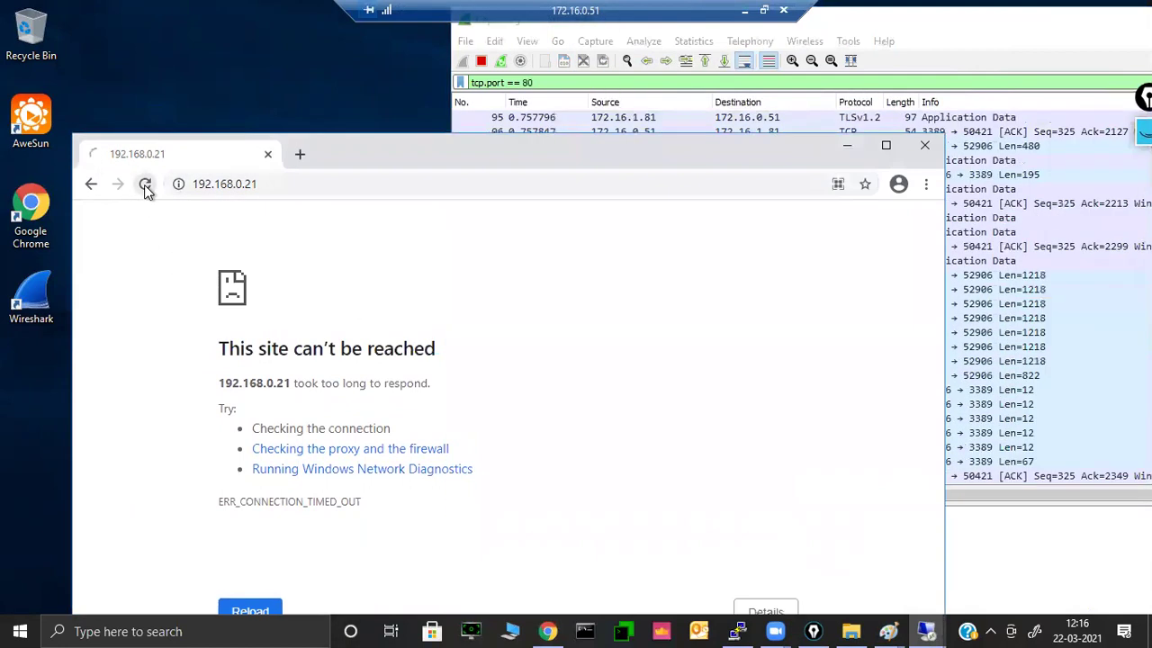
click(884, 62)
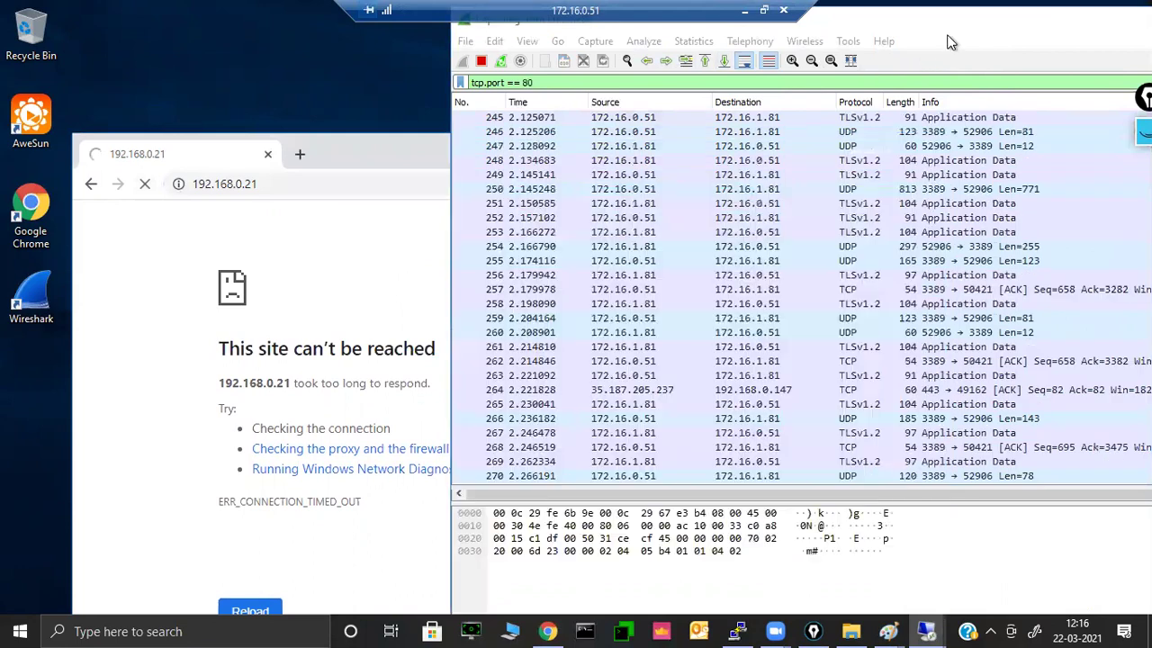
click(595, 41)
click(609, 100)
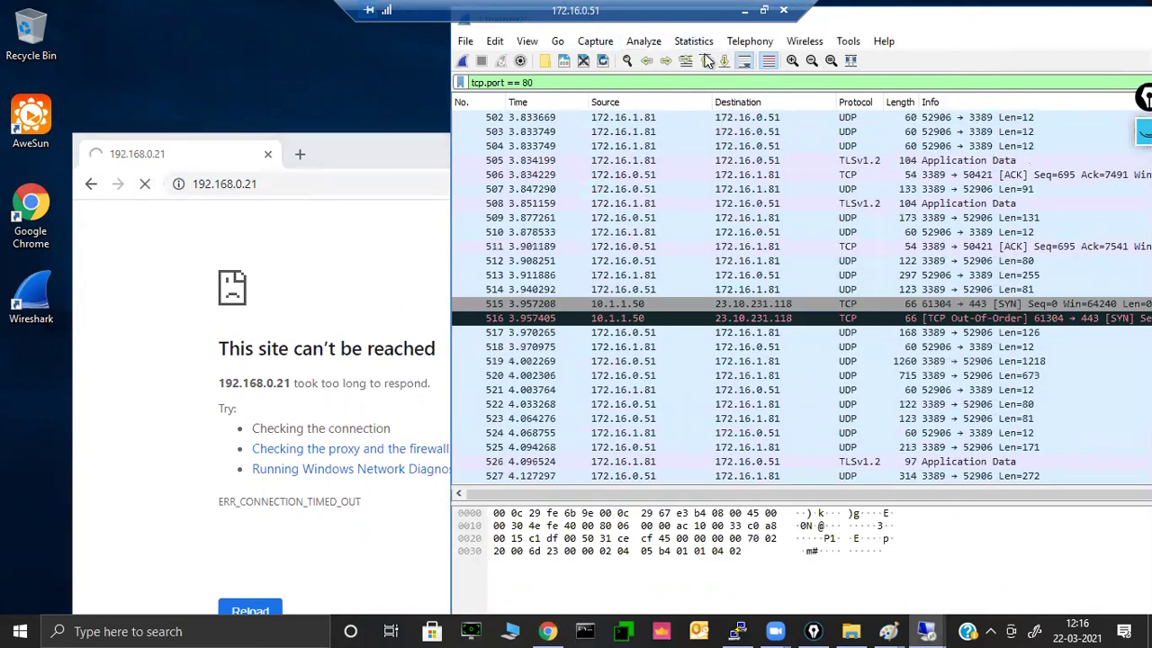
- Maximize the Wireshark window and go to the first packets of the capture
click(968, 23)
click(804, 36)
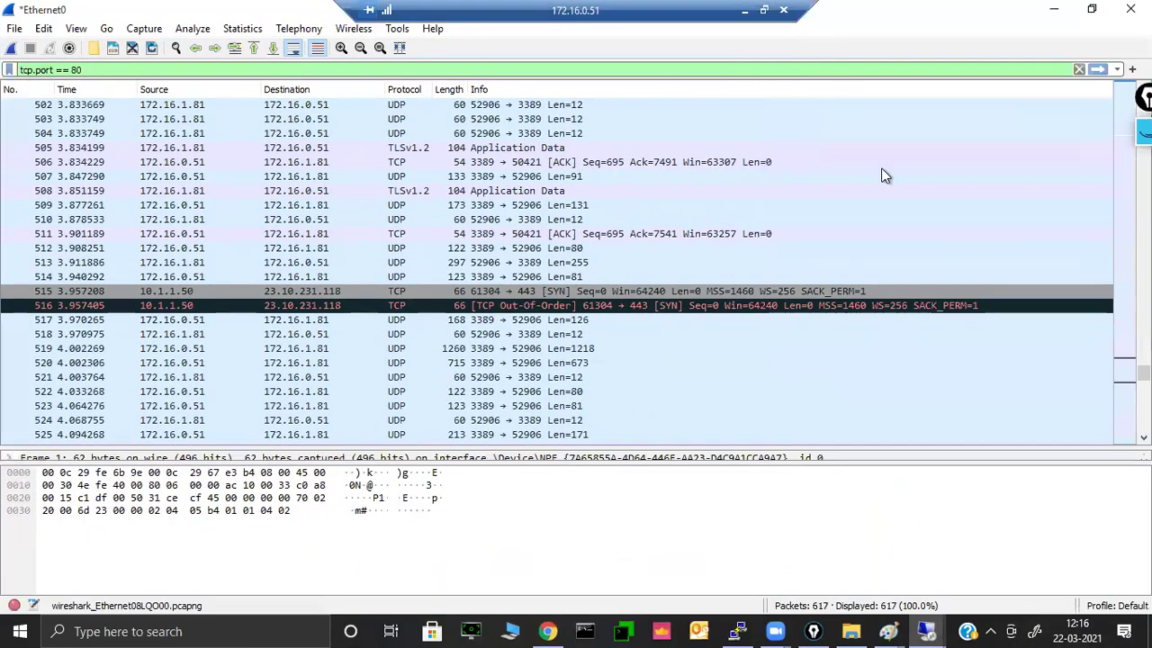
drag(1143, 373, 1143, 101)
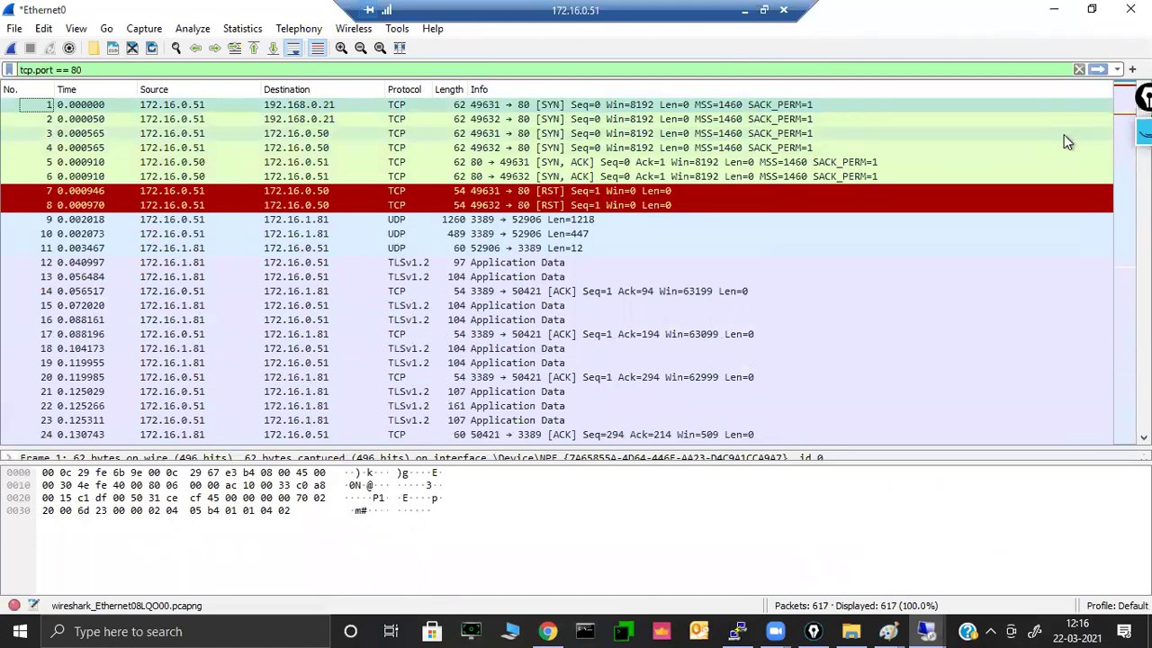
- Highlight packet 1's source and destination addresses and the SYN flags, and bracket the source addresses around the RST packets
click(1144, 132)
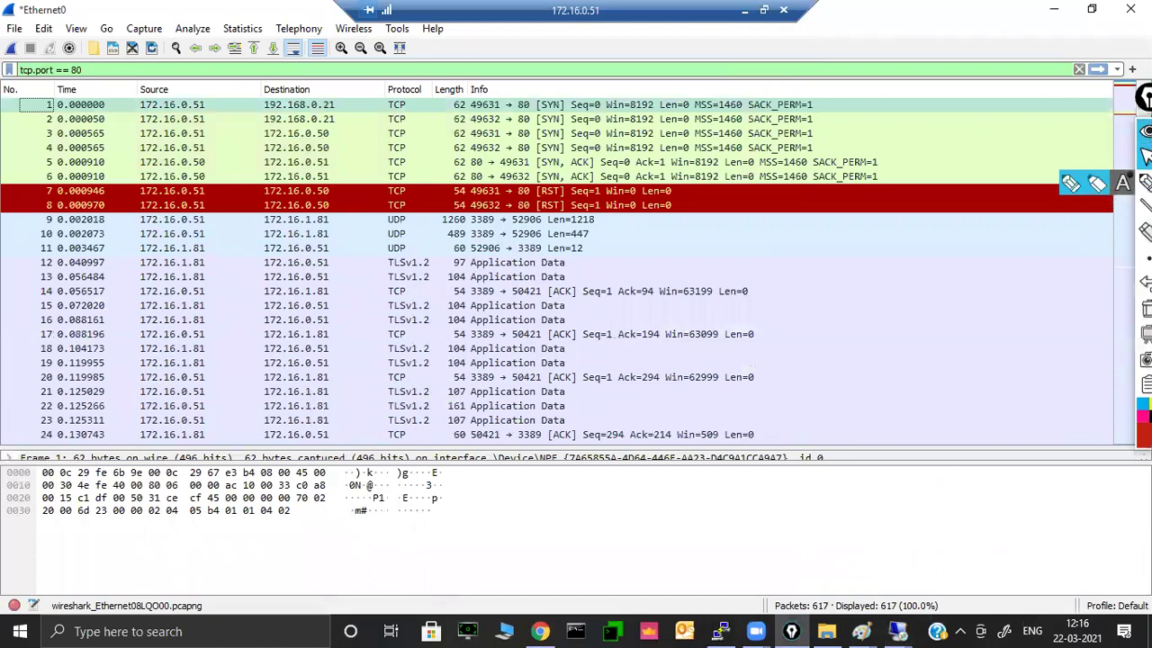
click(1145, 181)
click(1048, 261)
drag(141, 106, 333, 105)
mouse_move(537, 105)
mouse_down()
mouse_move(565, 105)
mouse_move(565, 149)
mouse_move(592, 169)
mouse_up()
drag(538, 184, 592, 183)
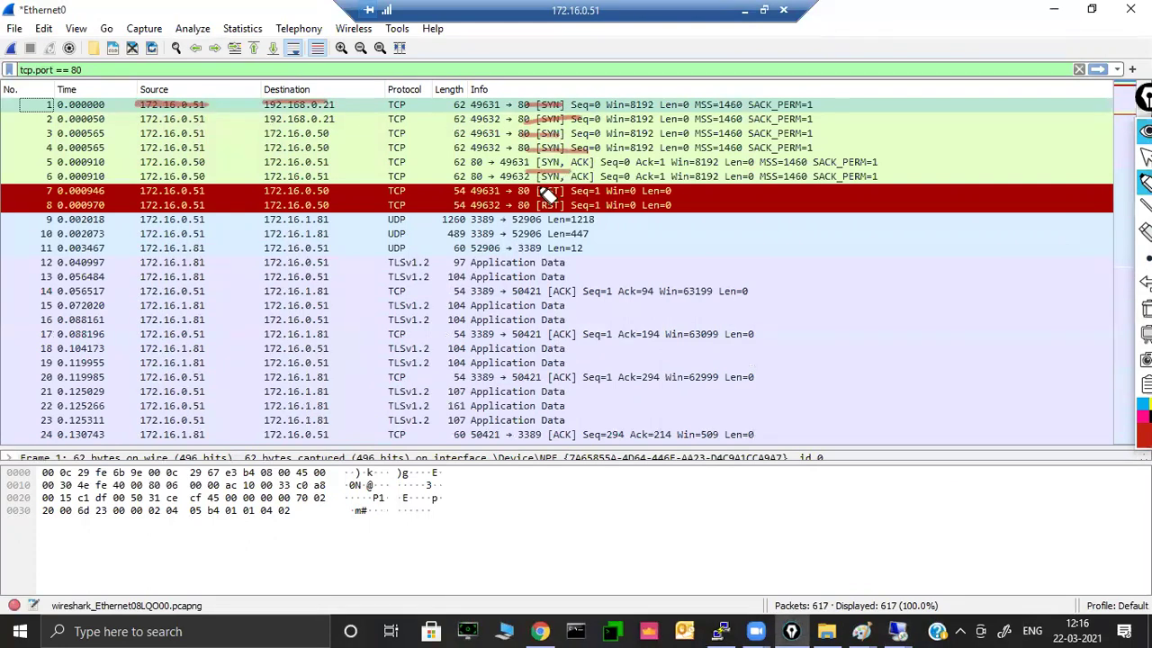
mouse_move(202, 175)
mouse_down()
mouse_move(126, 180)
mouse_move(166, 225)
mouse_move(227, 224)
mouse_up()
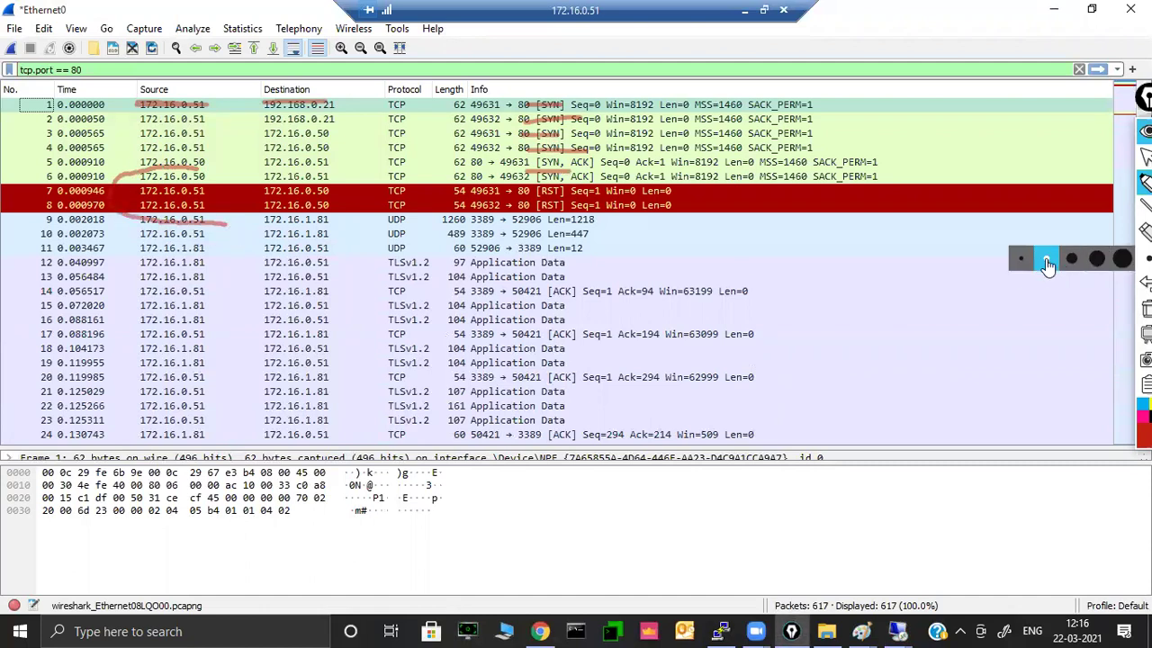
- Replace the highlights with red pen marks on the SYN flags, packet 5's addresses and SYN, ACK flag, and the source addresses below
mouse_move(1145, 183)
click(1069, 185)
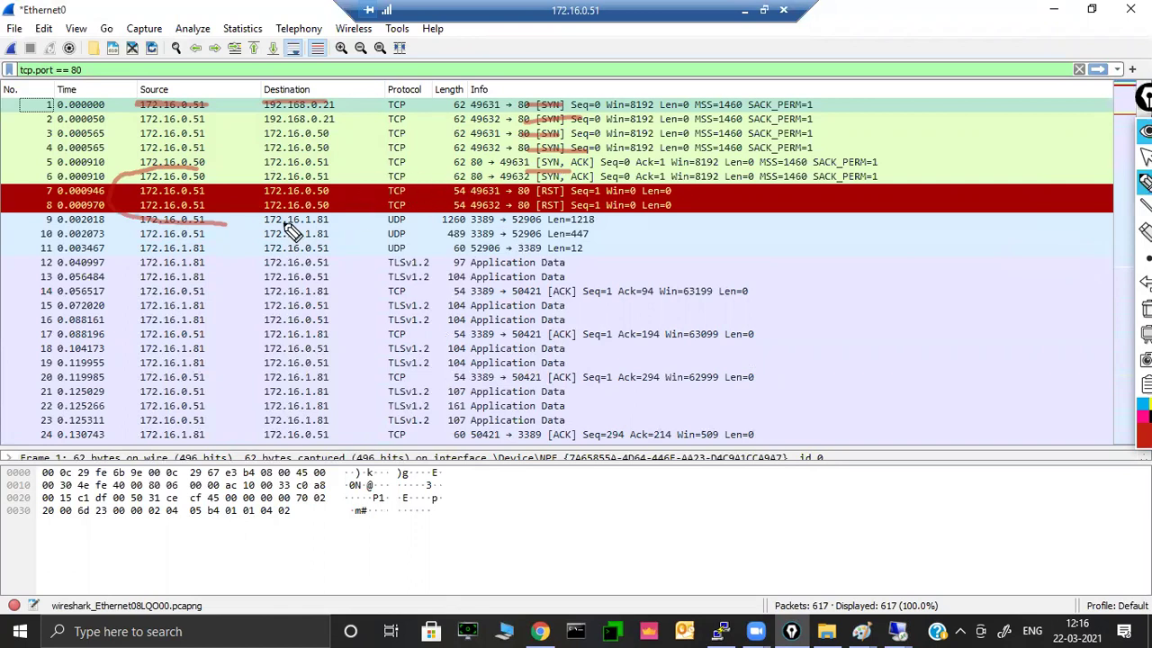
click(1147, 308)
mouse_move(568, 103)
mouse_down()
mouse_move(537, 93)
mouse_move(515, 159)
mouse_move(574, 162)
mouse_move(569, 94)
mouse_move(530, 90)
mouse_up()
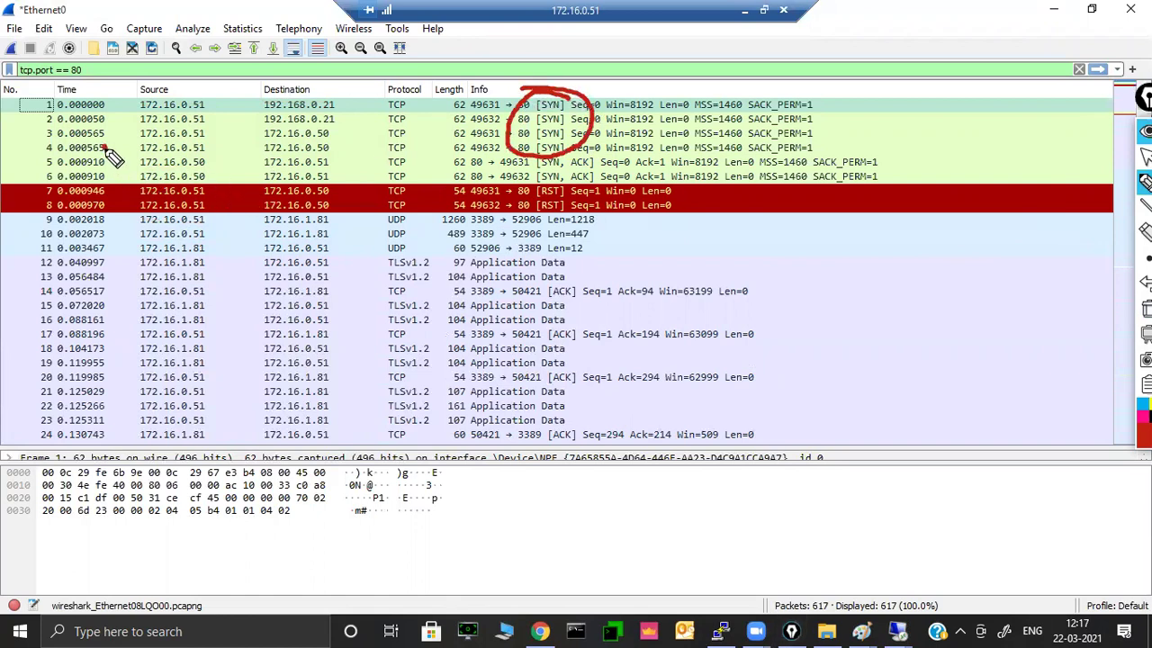
drag(104, 151, 207, 106)
drag(144, 176, 333, 170)
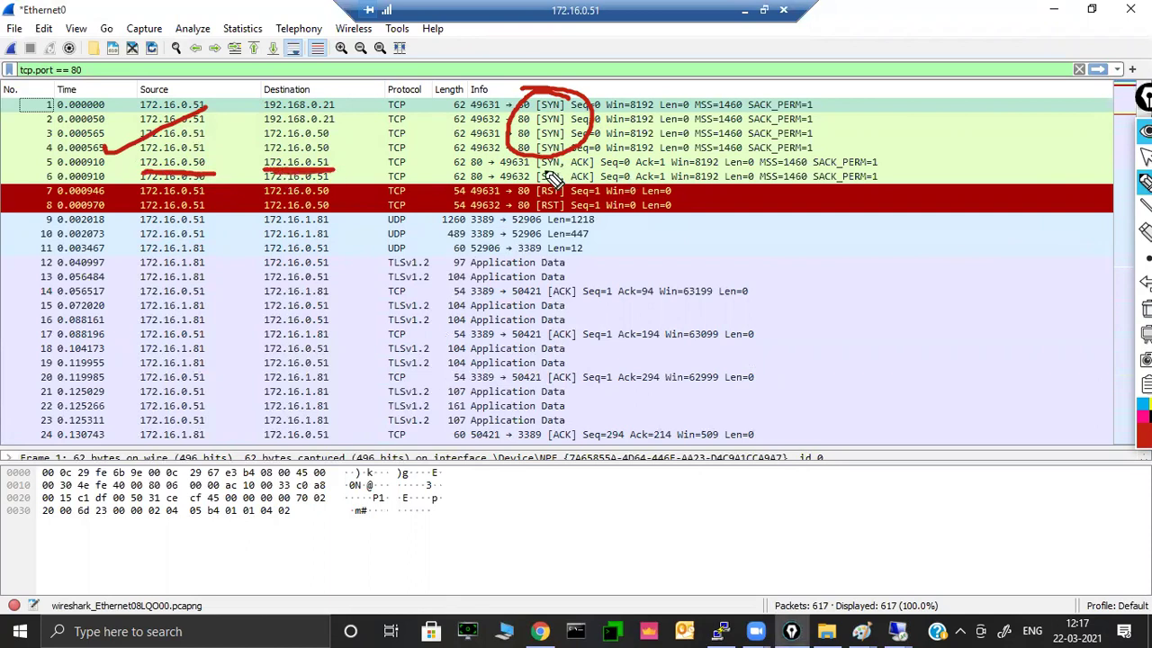
drag(540, 168, 601, 168)
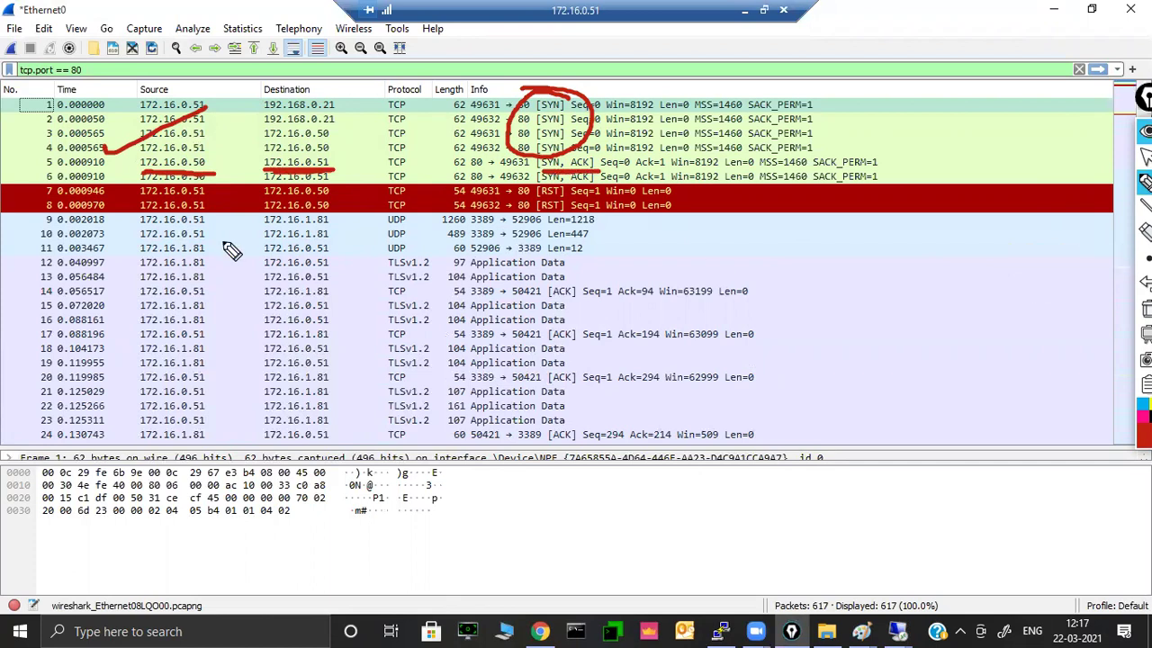
mouse_move(189, 175)
mouse_down()
mouse_move(200, 275)
mouse_move(242, 180)
mouse_move(153, 173)
mouse_move(212, 160)
mouse_up()
- Circle the client source addresses in blue and sketch a computer receiving an arrow labelled SYN/Ack
click(1144, 410)
click(1098, 291)
drag(365, 367, 583, 186)
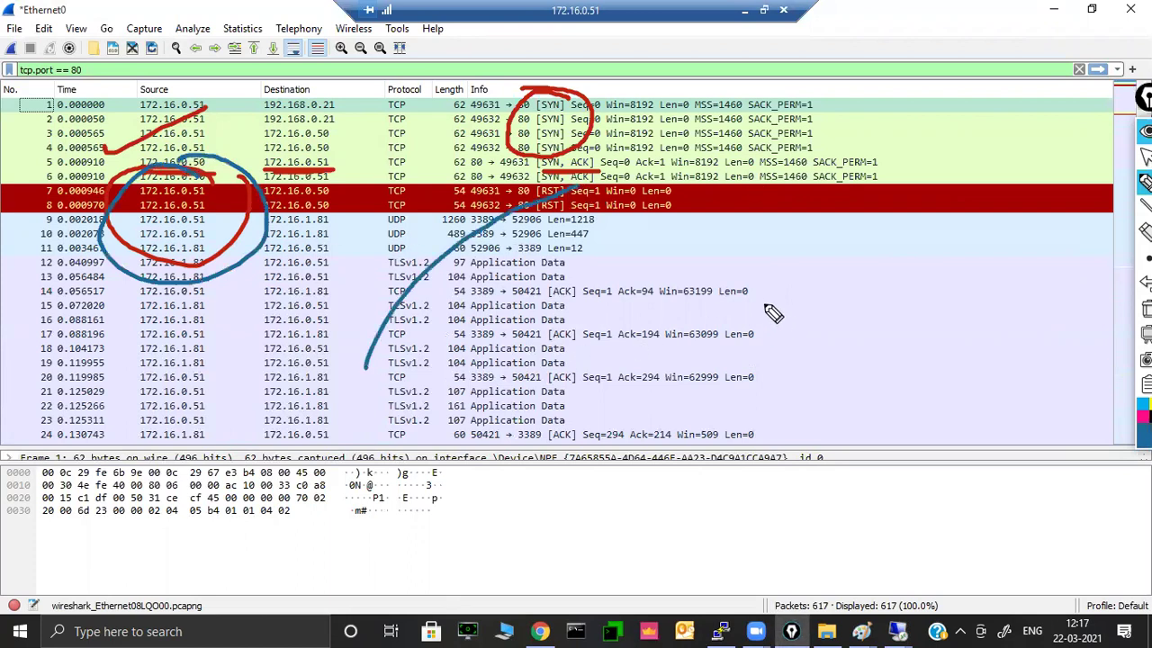
mouse_move(707, 234)
mouse_down()
mouse_move(709, 284)
mouse_move(789, 300)
mouse_move(745, 324)
mouse_move(702, 324)
mouse_up()
mouse_move(975, 258)
mouse_down()
mouse_move(841, 275)
mouse_move(860, 300)
mouse_move(1018, 310)
mouse_up()
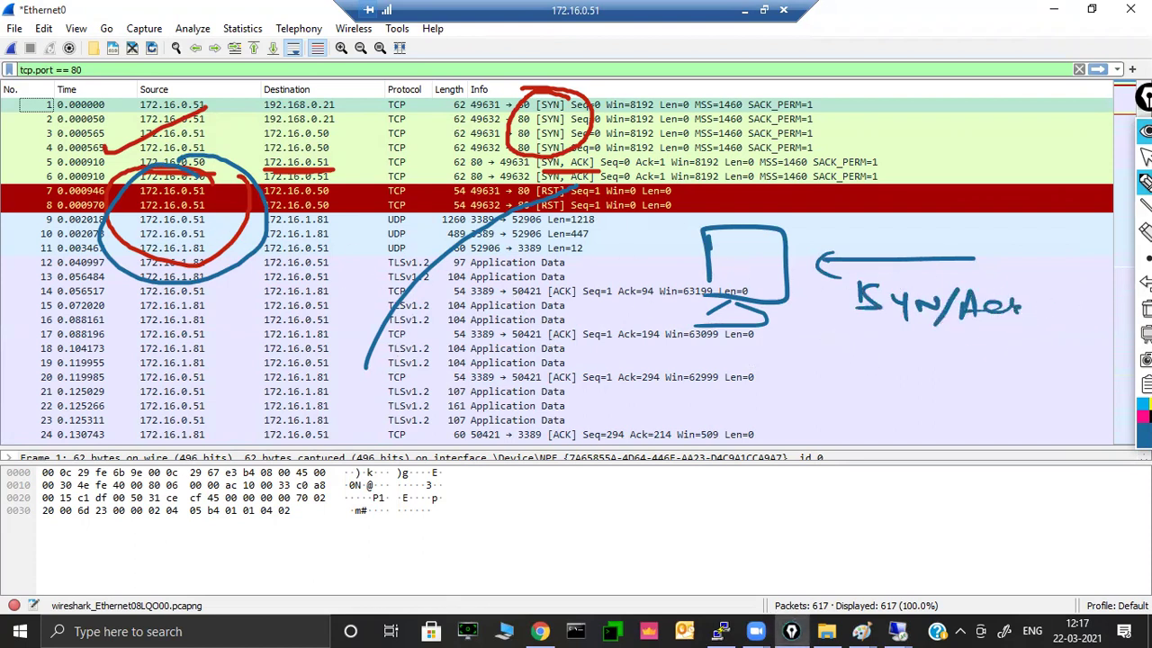
- Clear the sketches, circle packet 5's addresses and SYN, ACK flag, mark packet 7's addresses and RST flag, and erase the marks
click(1145, 308)
mouse_move(198, 162)
mouse_down()
mouse_move(142, 173)
mouse_move(186, 151)
mouse_up()
mouse_move(286, 173)
mouse_down()
mouse_move(340, 173)
mouse_move(326, 151)
mouse_up()
mouse_move(542, 155)
mouse_down()
mouse_move(595, 171)
mouse_move(538, 154)
mouse_up()
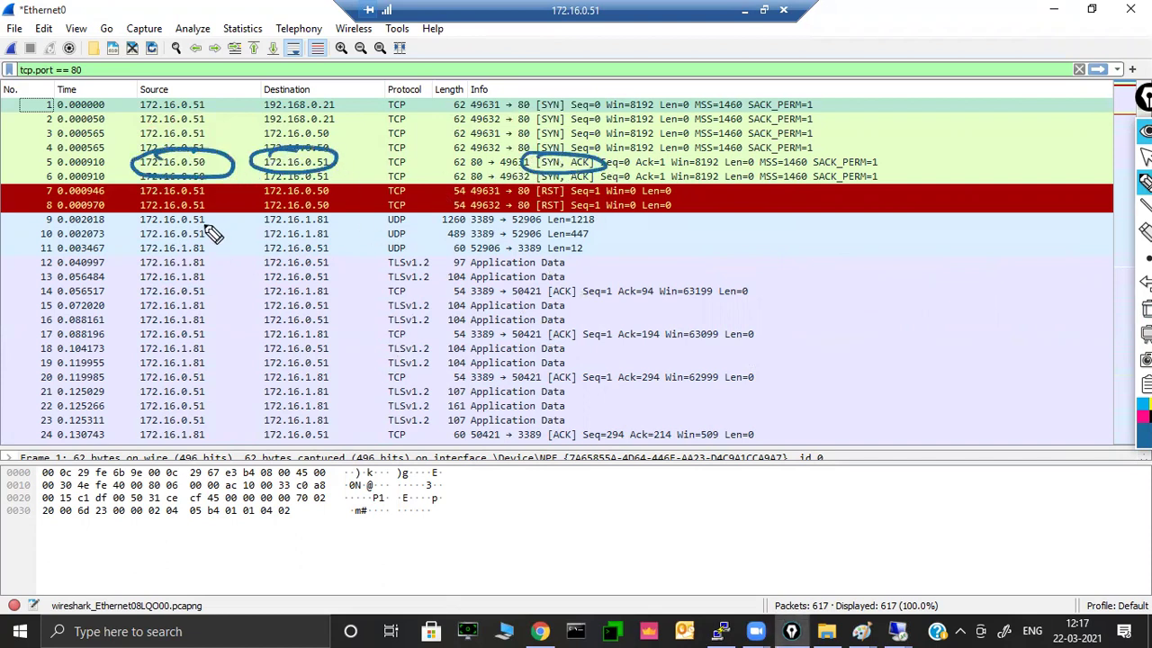
drag(221, 198, 284, 171)
mouse_move(185, 175)
mouse_down()
mouse_move(113, 203)
mouse_move(157, 209)
mouse_up()
mouse_move(556, 191)
mouse_down()
mouse_move(590, 184)
mouse_move(539, 167)
mouse_move(517, 193)
mouse_up()
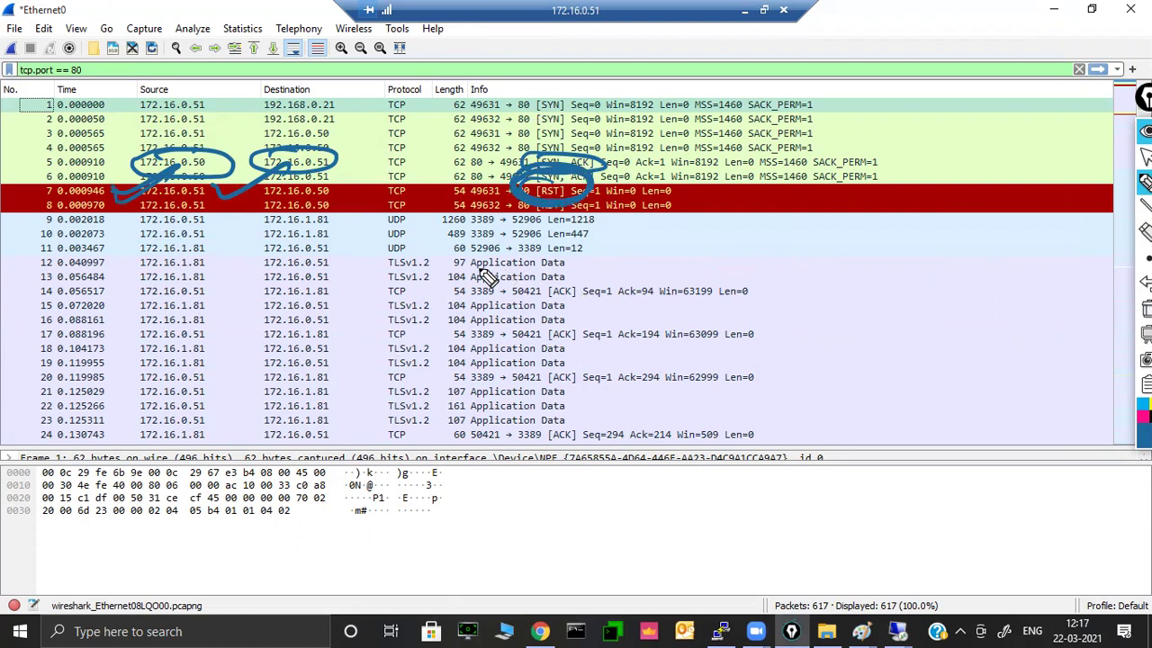
key(Escape)
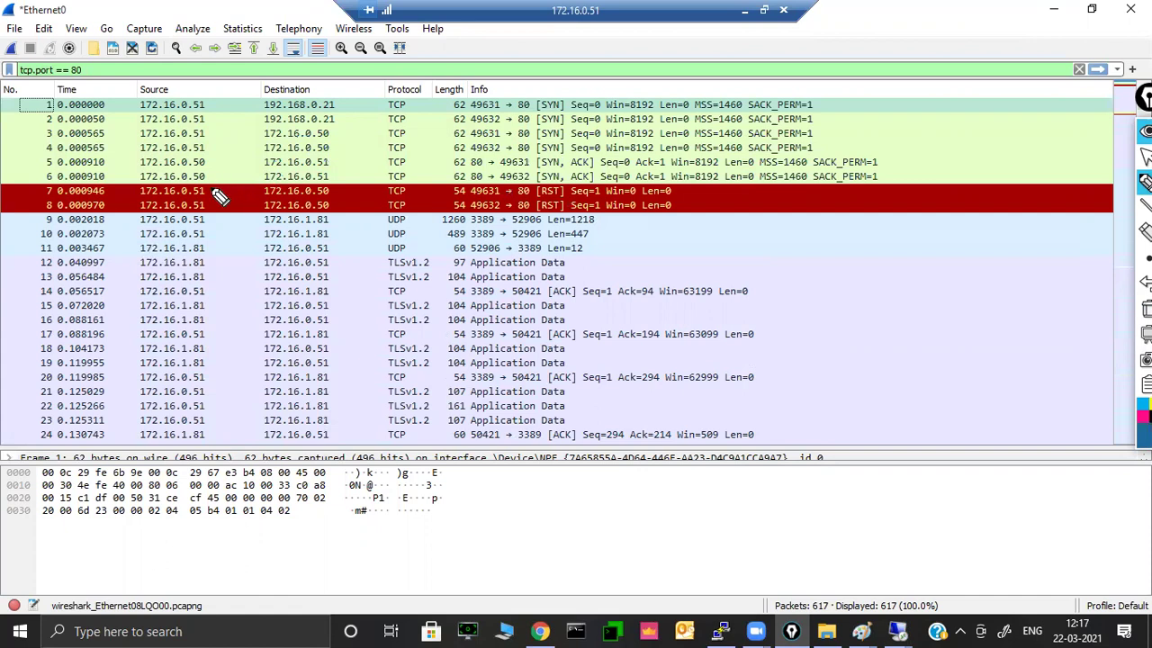
- Circle destination 192.168.0.21 in packet 1, draw a check mark beside the 172.16.0.50 reply, and clear the annotations
mouse_move(290, 87)
mouse_down()
mouse_move(304, 116)
mouse_move(326, 99)
mouse_move(309, 121)
mouse_move(270, 99)
mouse_move(340, 97)
mouse_move(275, 124)
mouse_up()
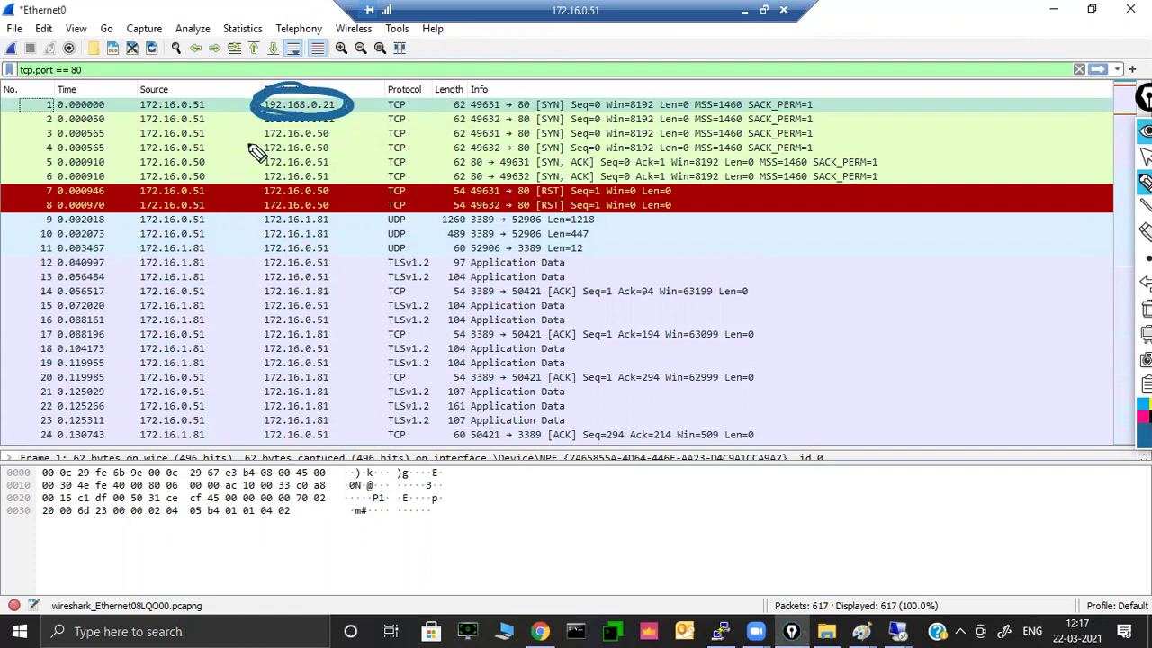
mouse_move(218, 185)
mouse_down()
mouse_move(236, 196)
mouse_move(258, 177)
mouse_up()
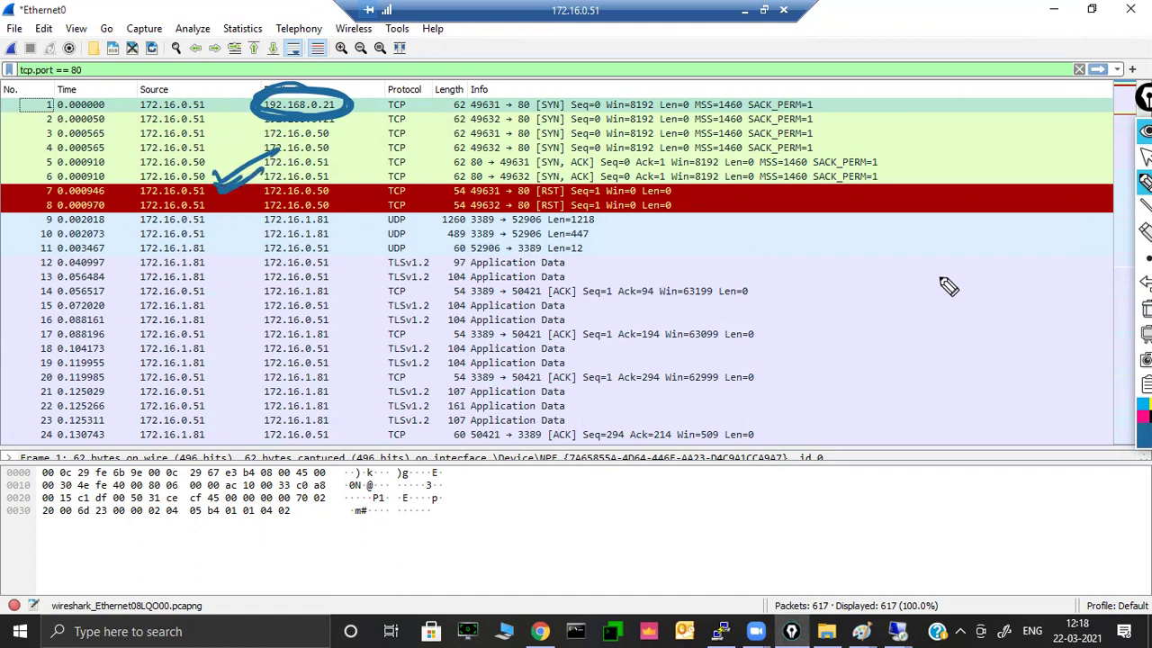
click(1145, 131)
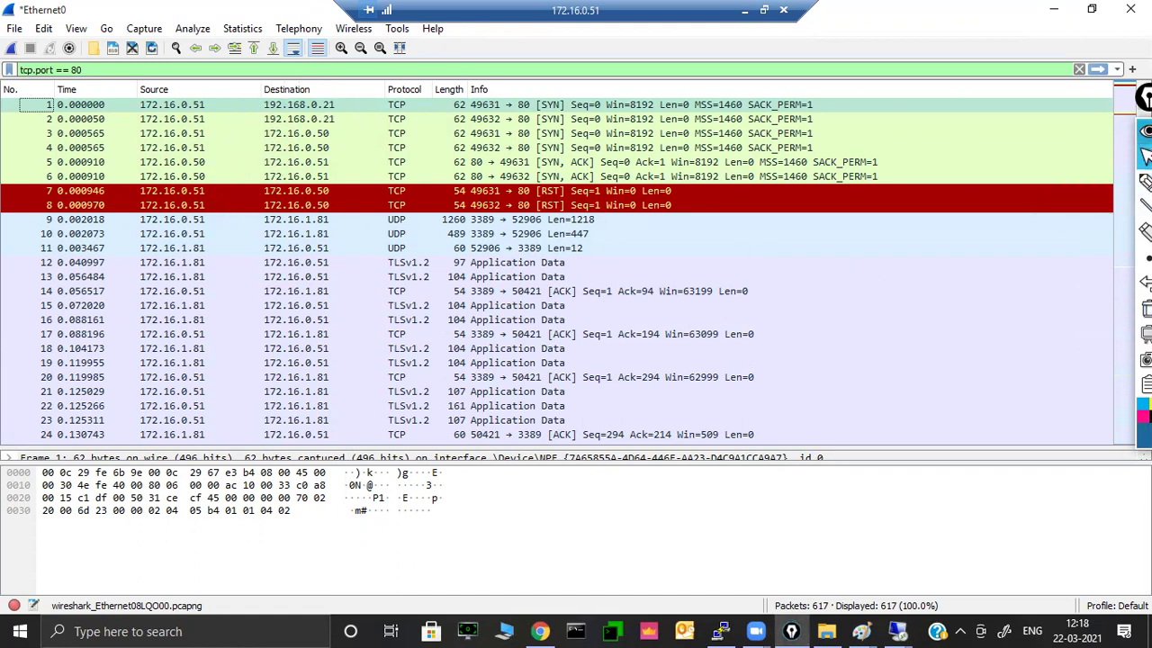
- Minimize Wireshark and stop loading 192.168.0.21 in the browser, then minimize the remote session to return to the Paint topology
click(1052, 12)
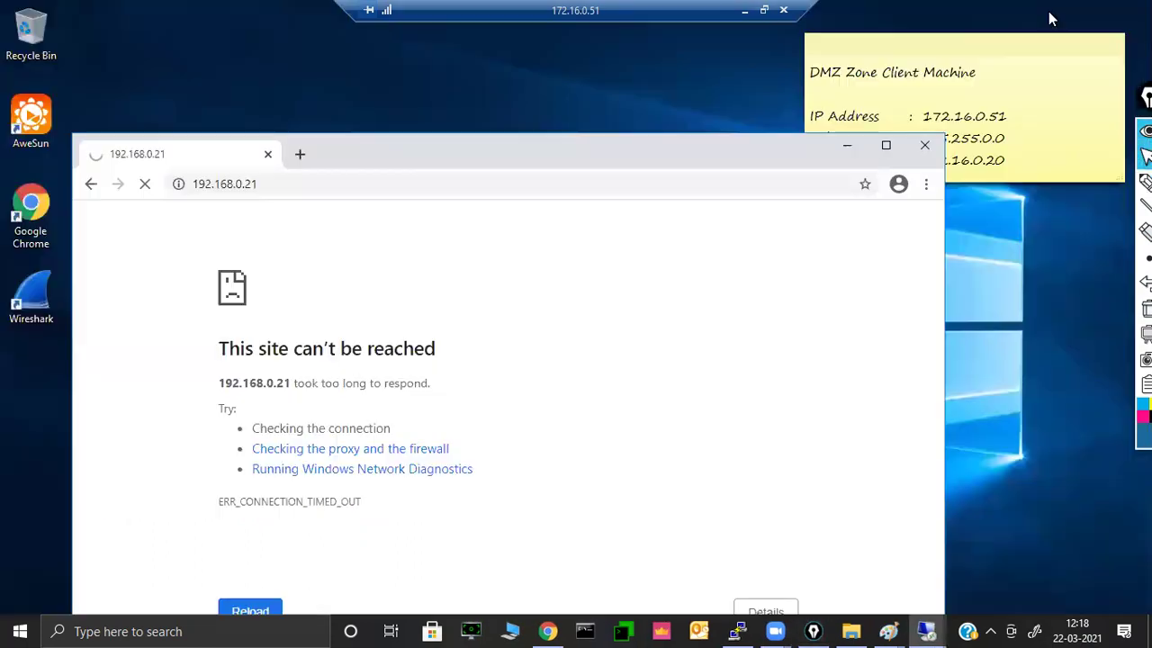
drag(485, 151, 490, 65)
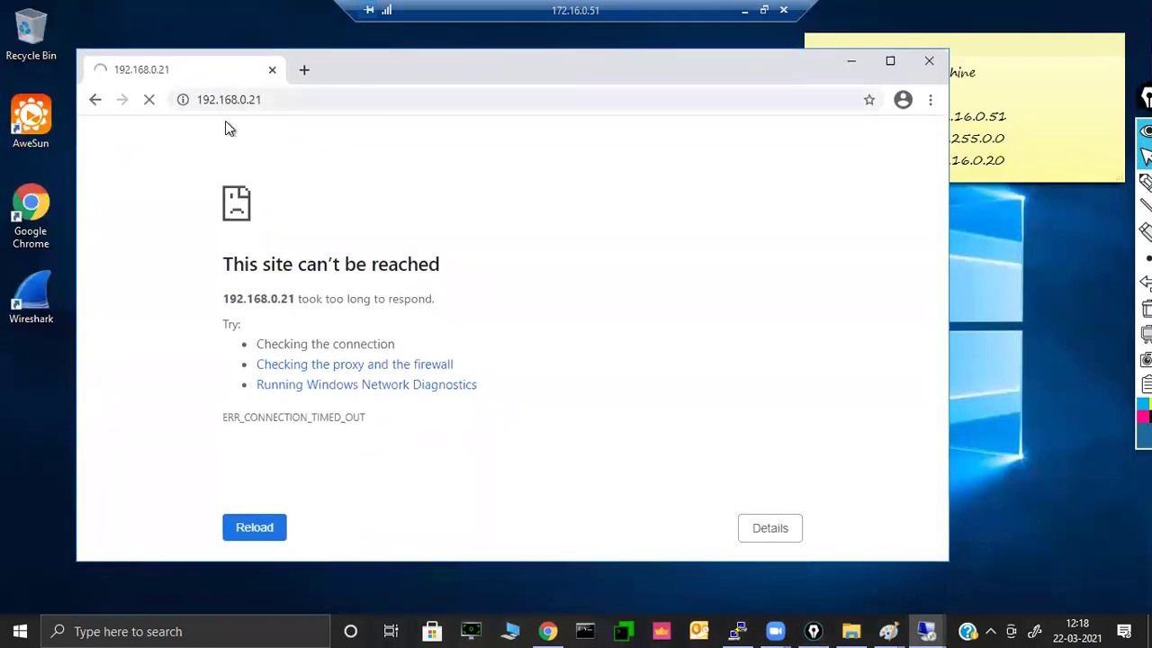
click(149, 99)
click(278, 100)
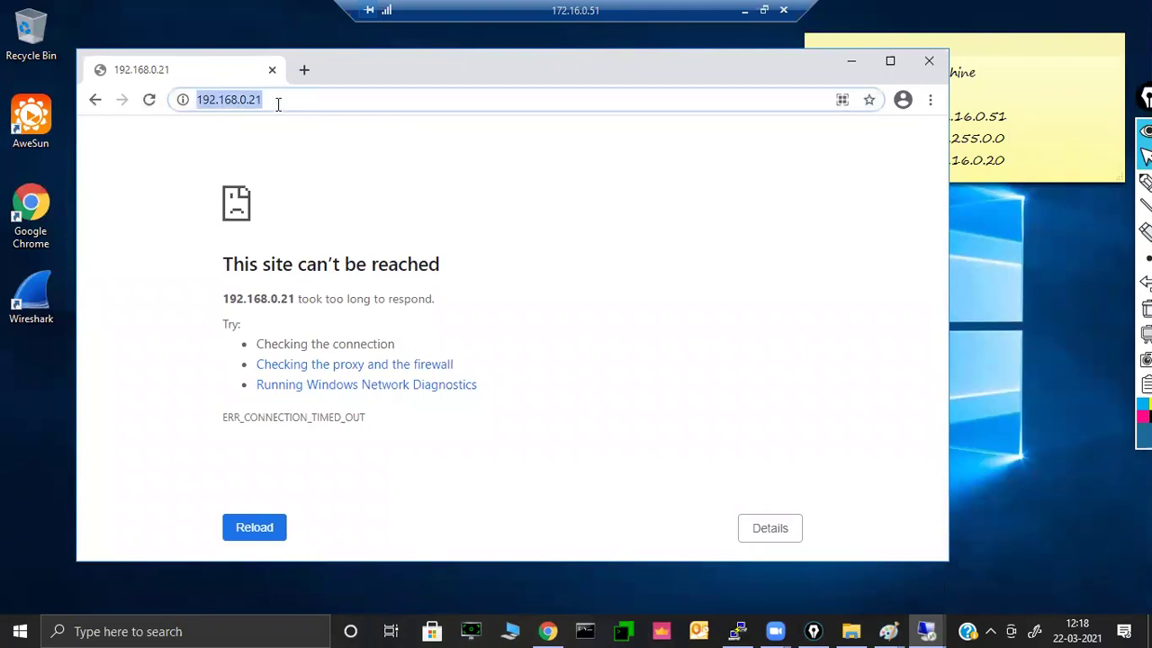
click(743, 12)
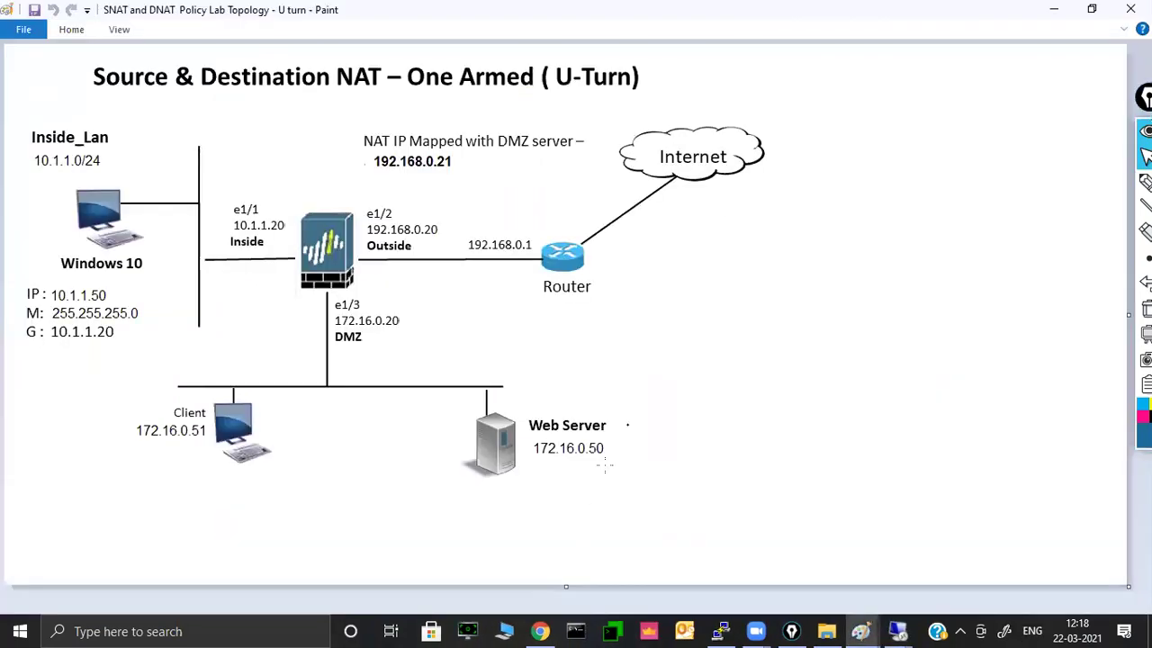
- Switch to the PA-VM page in Chrome, open the outside-DMZ-HTTP security rule and close it without changes
click(542, 631)
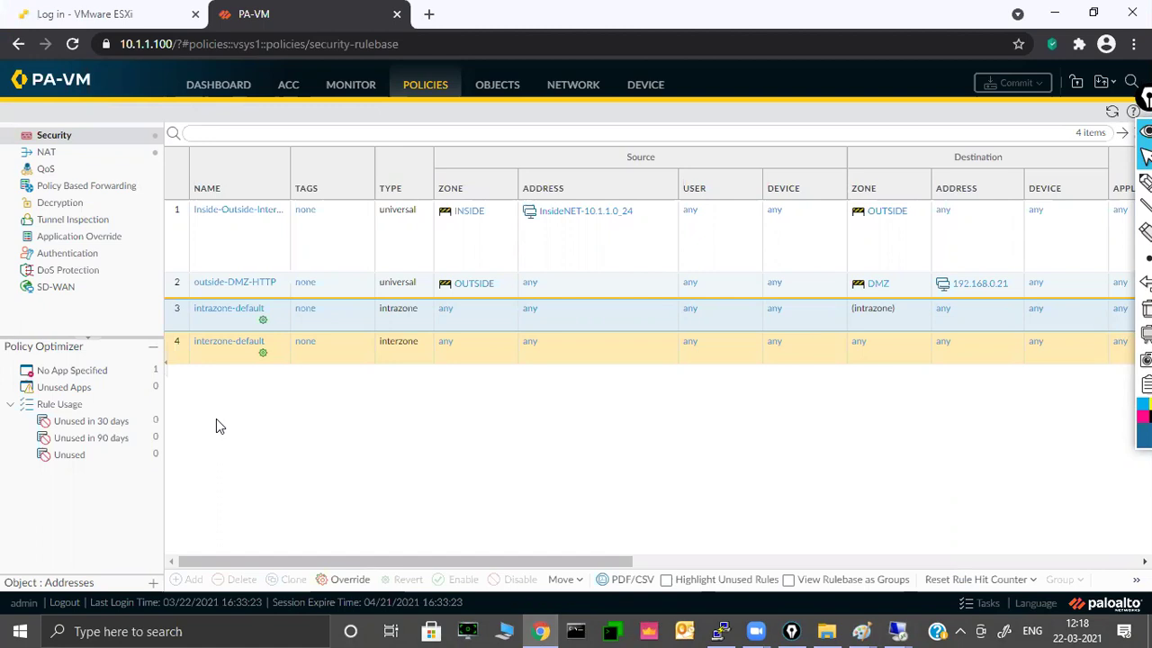
click(235, 288)
click(235, 284)
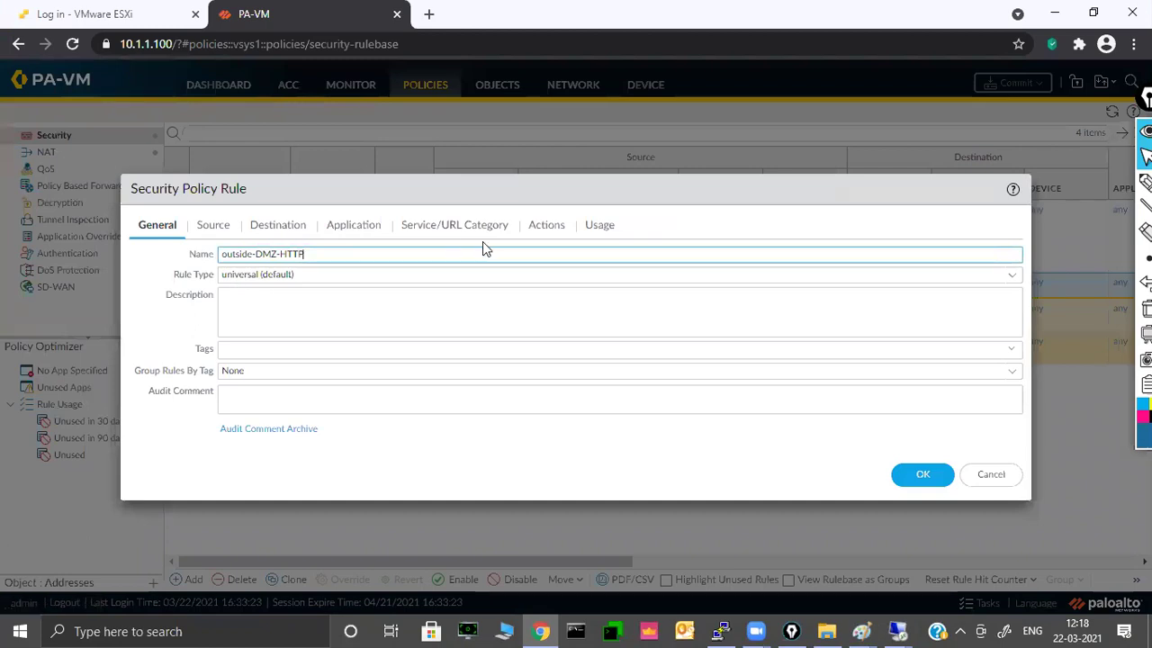
click(990, 479)
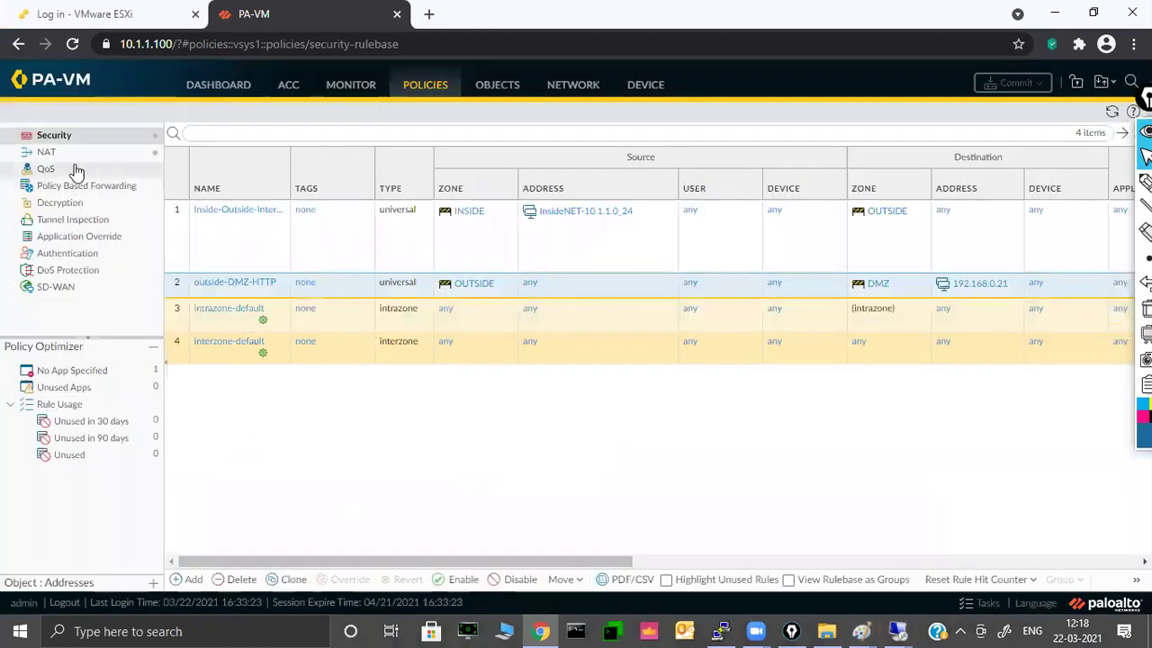
- Open the DMZ-DMZ NAT policy rule and view its translated packet settings
click(42, 153)
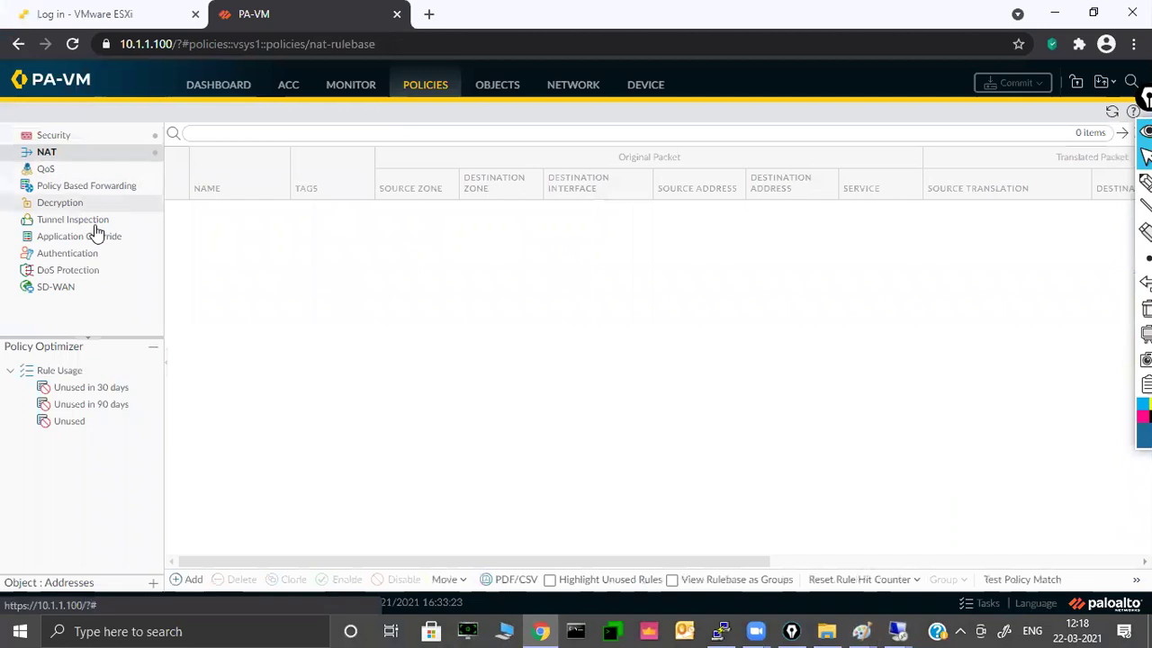
click(222, 259)
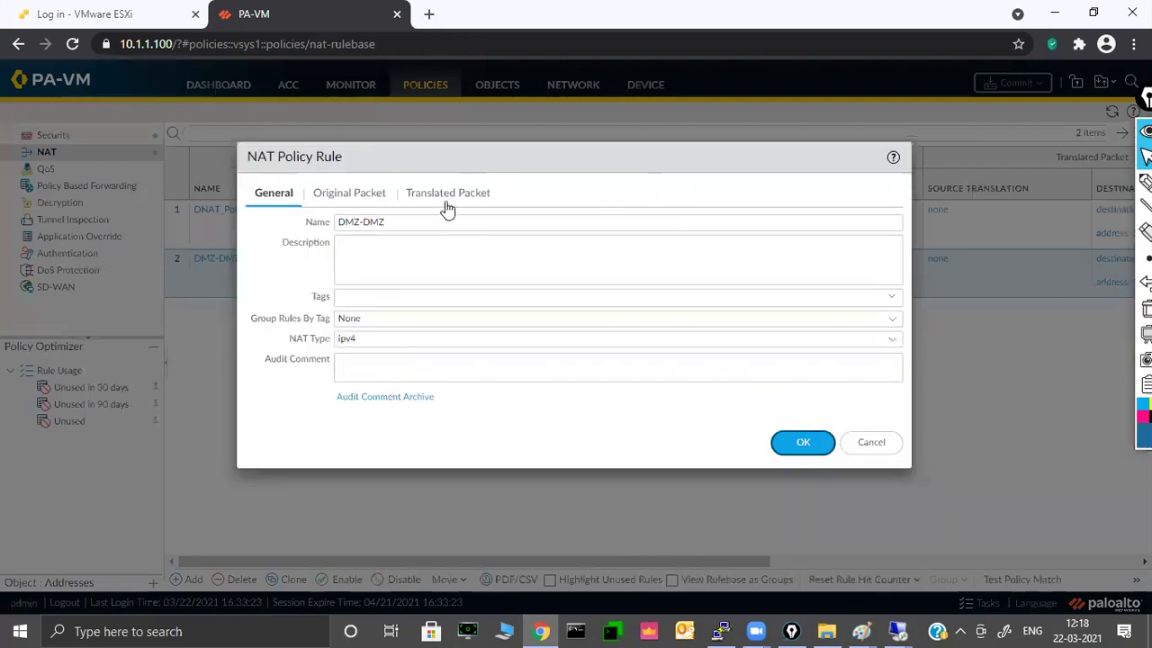
click(452, 193)
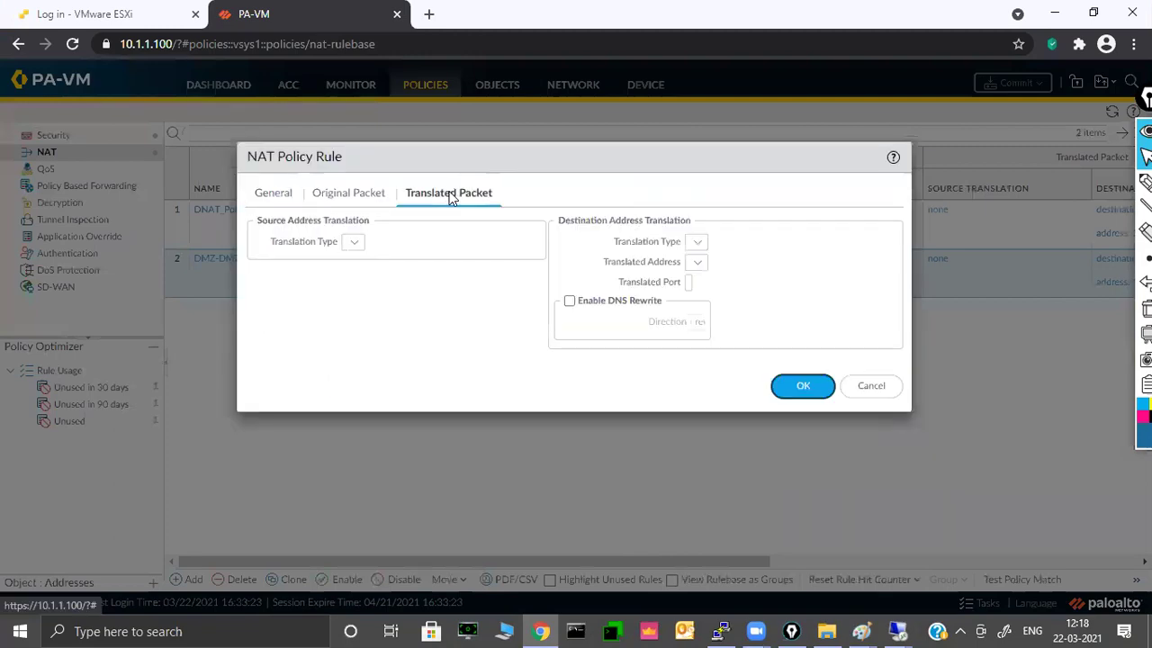
- Circle the rule's destination address translation and source address translation sections with the pen, and clear the marks
click(1145, 183)
click(1071, 184)
mouse_move(751, 223)
mouse_down()
mouse_move(676, 203)
mouse_move(684, 309)
mouse_move(689, 210)
mouse_up()
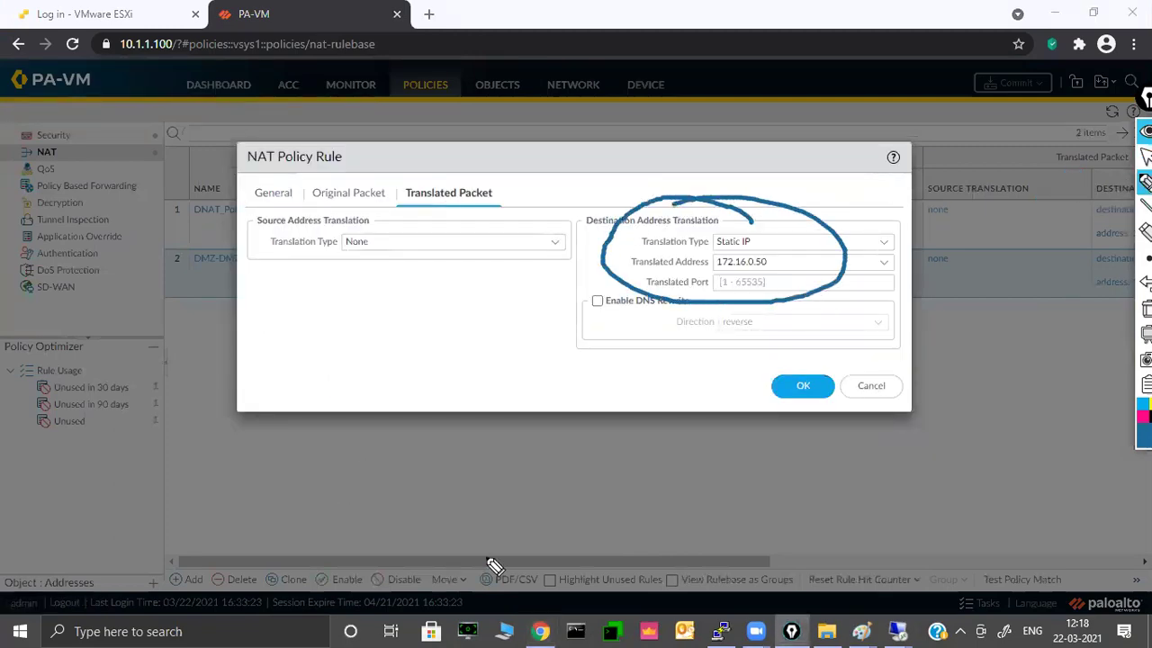
mouse_move(340, 213)
mouse_down()
mouse_move(316, 215)
mouse_move(241, 273)
mouse_move(382, 331)
mouse_move(558, 246)
mouse_move(319, 210)
mouse_move(326, 217)
mouse_up()
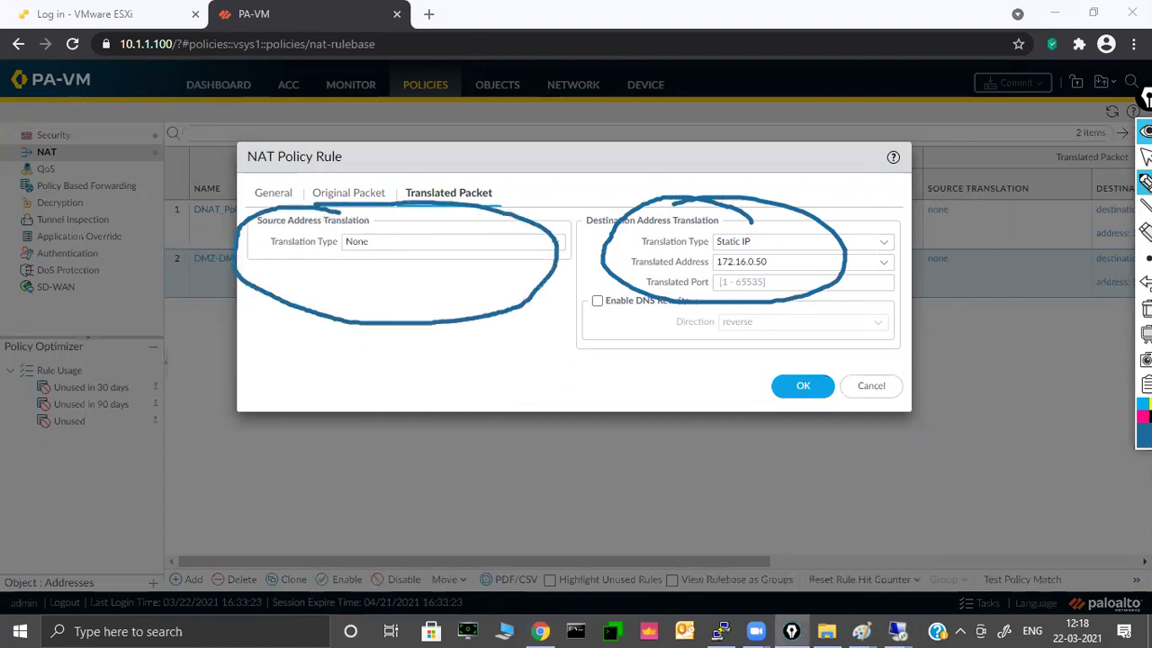
key(ctrl+shift+c)
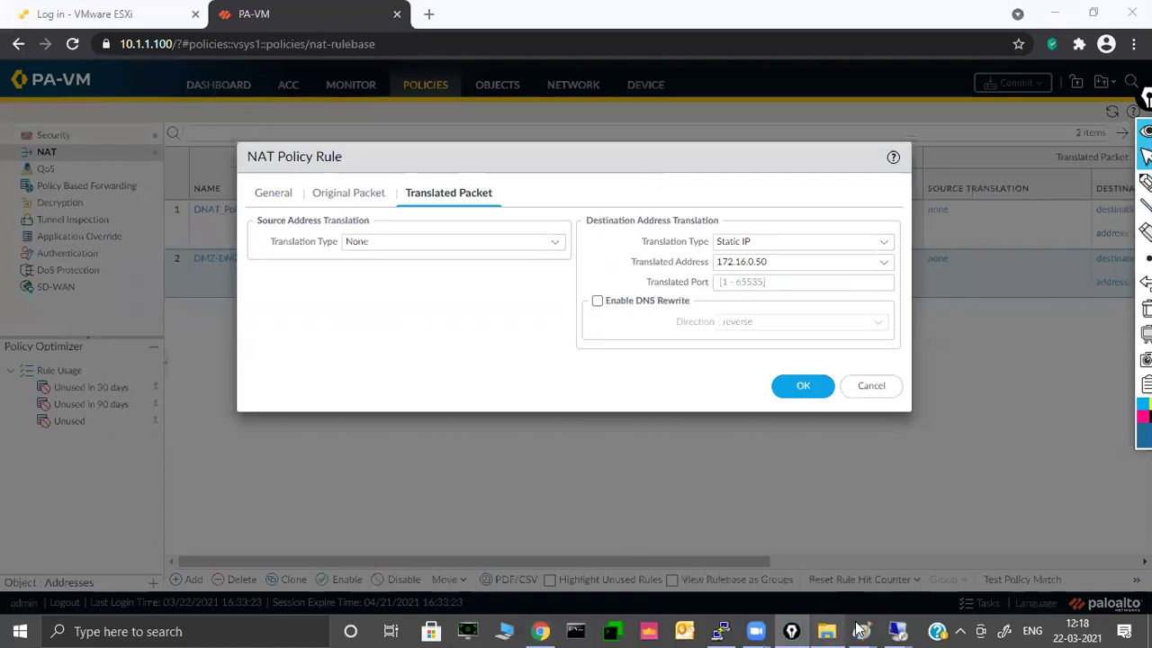
- Switch to the Paint topology and draw arrow 1 from client 172.16.0.51 to the firewall and arrow 2 from the firewall to the web server
mouse_move(861, 631)
click(983, 575)
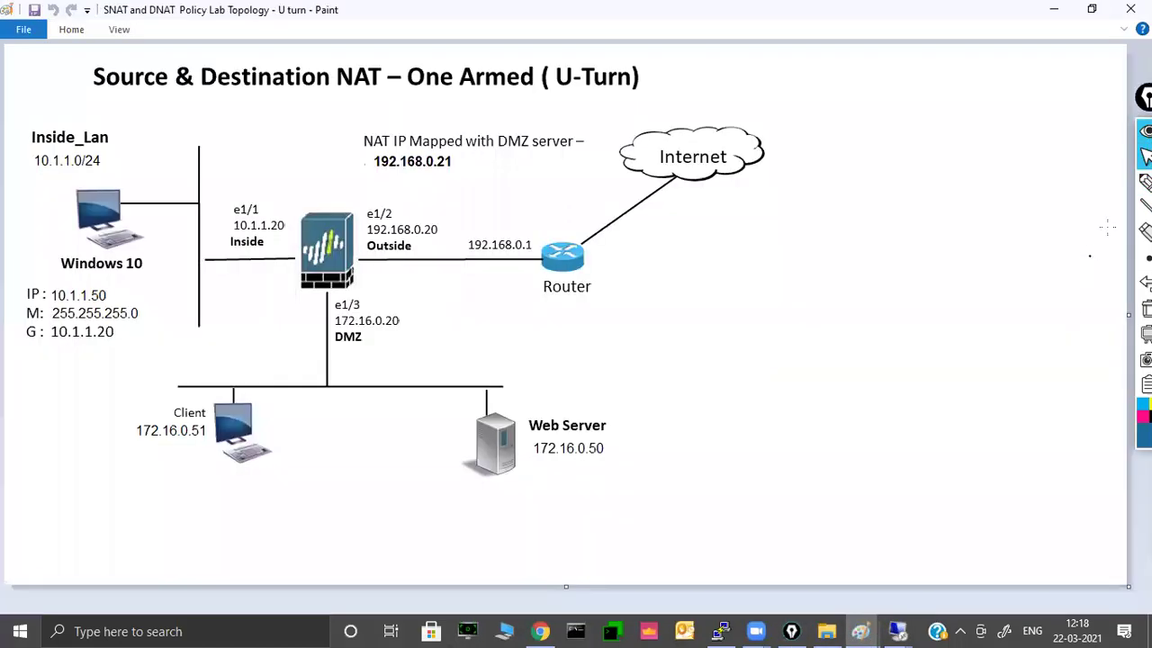
mouse_move(250, 407)
mouse_down()
mouse_move(334, 324)
mouse_move(356, 364)
mouse_up()
mouse_move(253, 317)
mouse_down()
mouse_move(227, 340)
mouse_move(263, 317)
mouse_up()
mouse_move(382, 299)
mouse_down()
mouse_move(465, 396)
mouse_move(501, 385)
mouse_up()
mouse_move(509, 306)
mouse_down()
mouse_move(540, 328)
mouse_move(502, 288)
mouse_up()
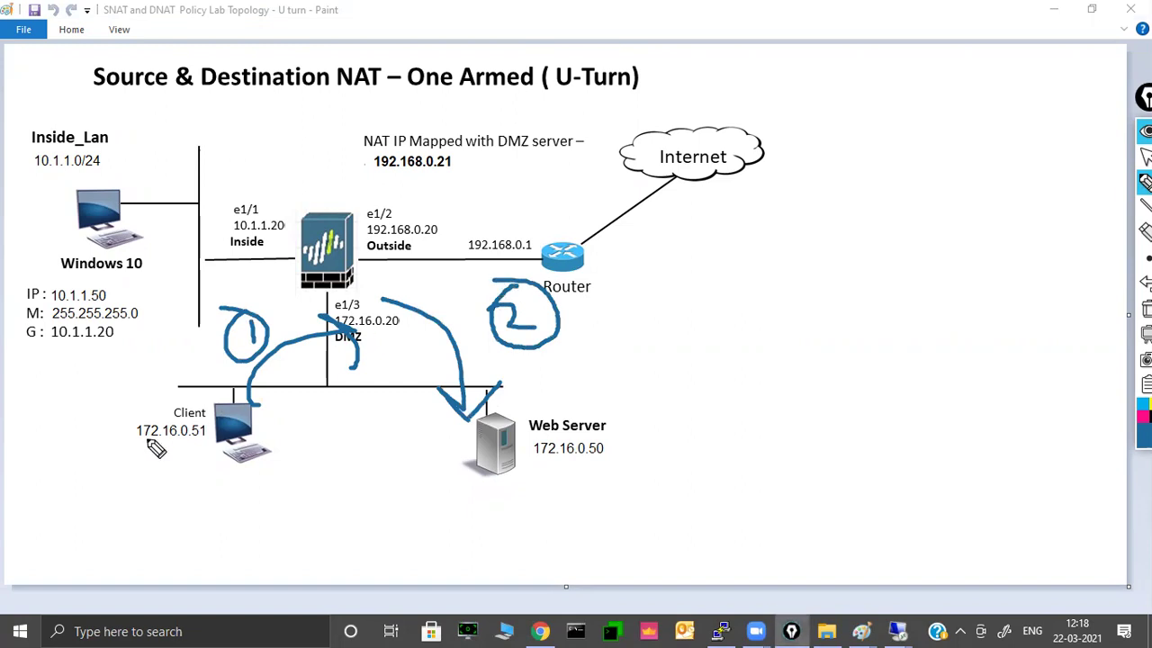
mouse_move(131, 454)
mouse_down()
mouse_move(216, 456)
mouse_move(135, 457)
mouse_up()
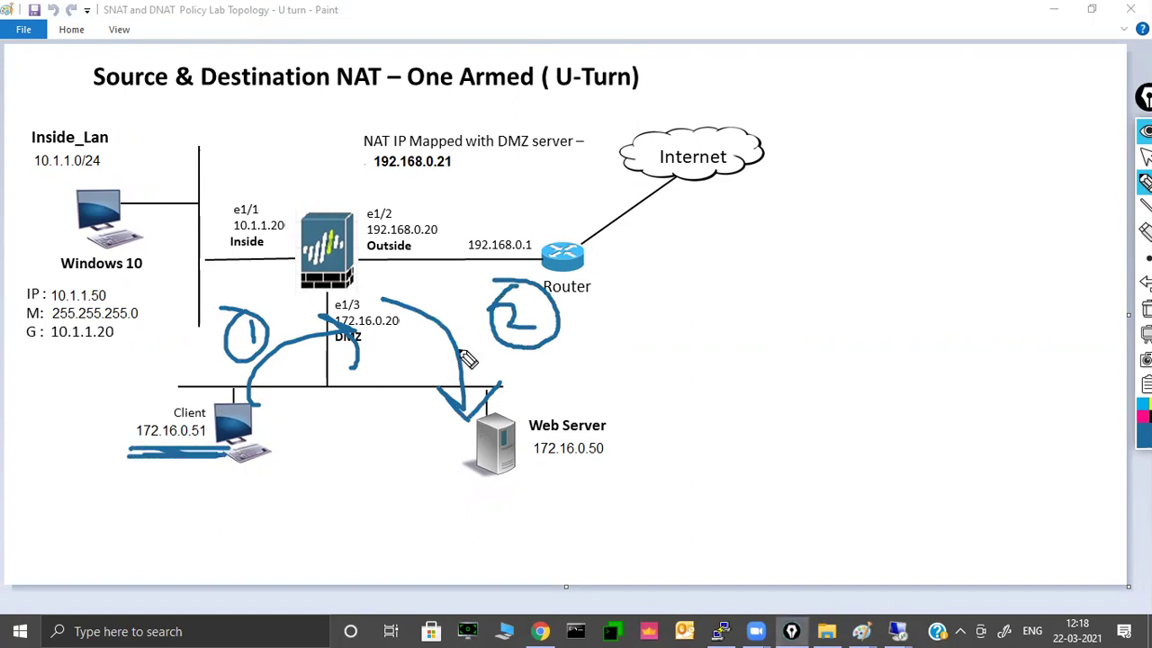
mouse_move(374, 336)
mouse_down()
mouse_move(406, 338)
mouse_move(396, 343)
mouse_up()
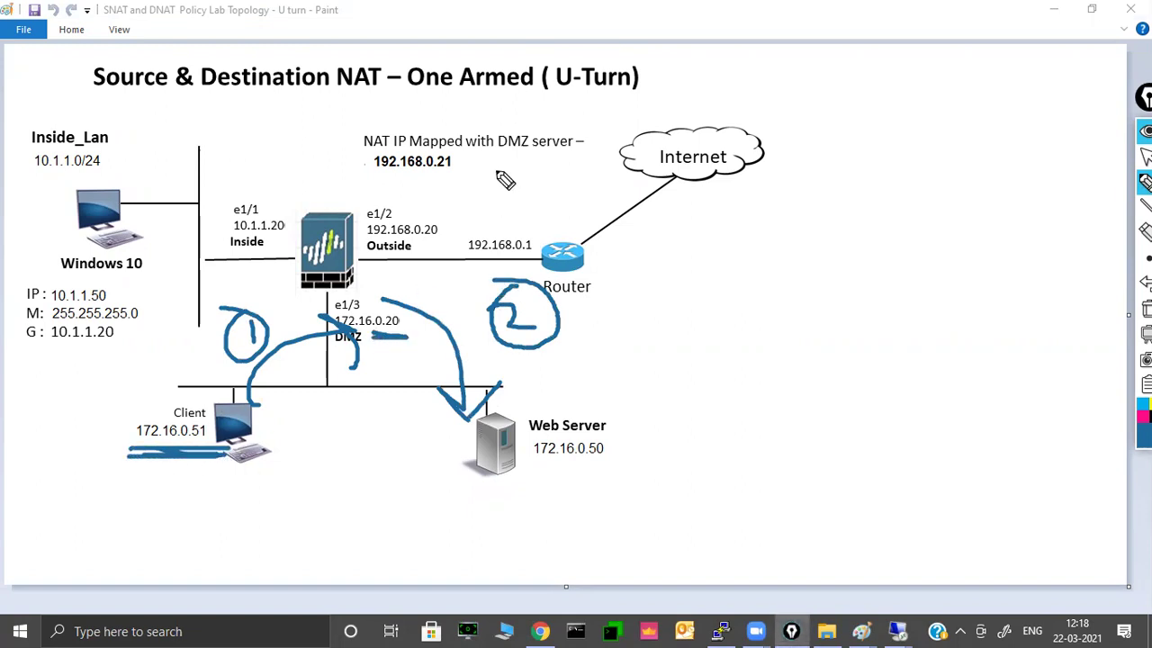
- Mark the mapping of 192.168.0.21 to web server 172.16.0.50 and the reply path to the circled client, and clear all marks
mouse_move(581, 144)
mouse_down()
mouse_move(482, 153)
mouse_move(693, 265)
mouse_up()
mouse_move(712, 364)
mouse_down()
mouse_move(617, 455)
mouse_move(611, 447)
mouse_up()
mouse_move(430, 430)
mouse_down()
mouse_move(443, 336)
mouse_move(396, 324)
mouse_move(396, 365)
mouse_up()
mouse_move(326, 355)
mouse_down()
mouse_move(284, 382)
mouse_move(279, 416)
mouse_up()
mouse_move(230, 374)
mouse_down()
mouse_move(108, 462)
mouse_move(292, 432)
mouse_move(227, 376)
mouse_up()
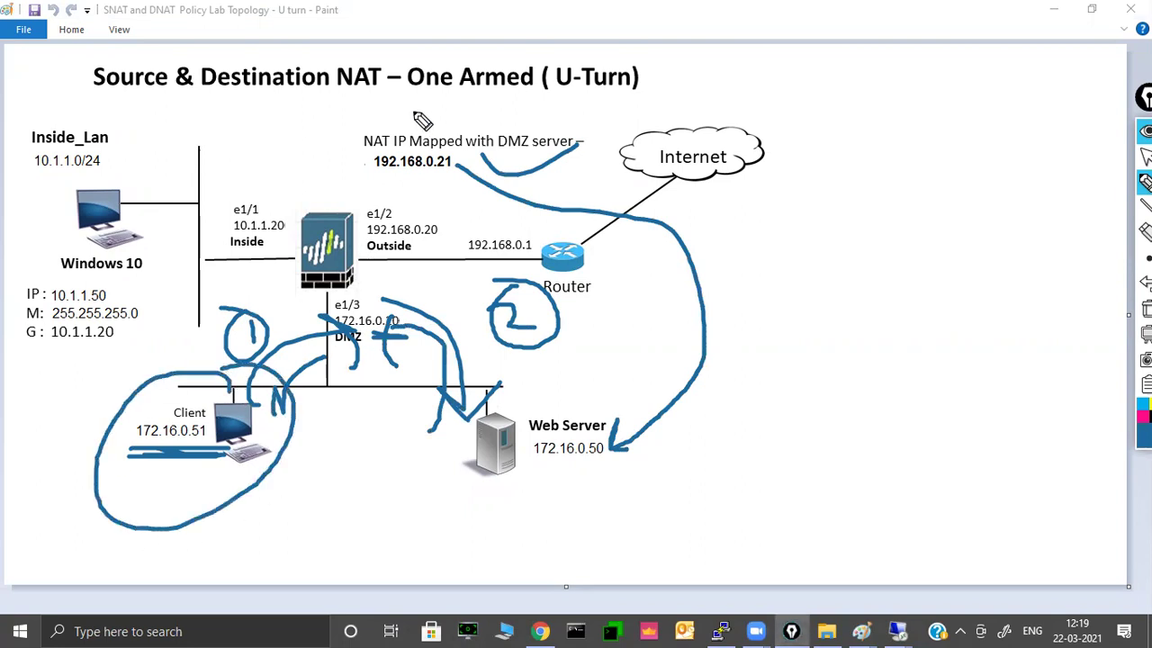
click(1131, 200)
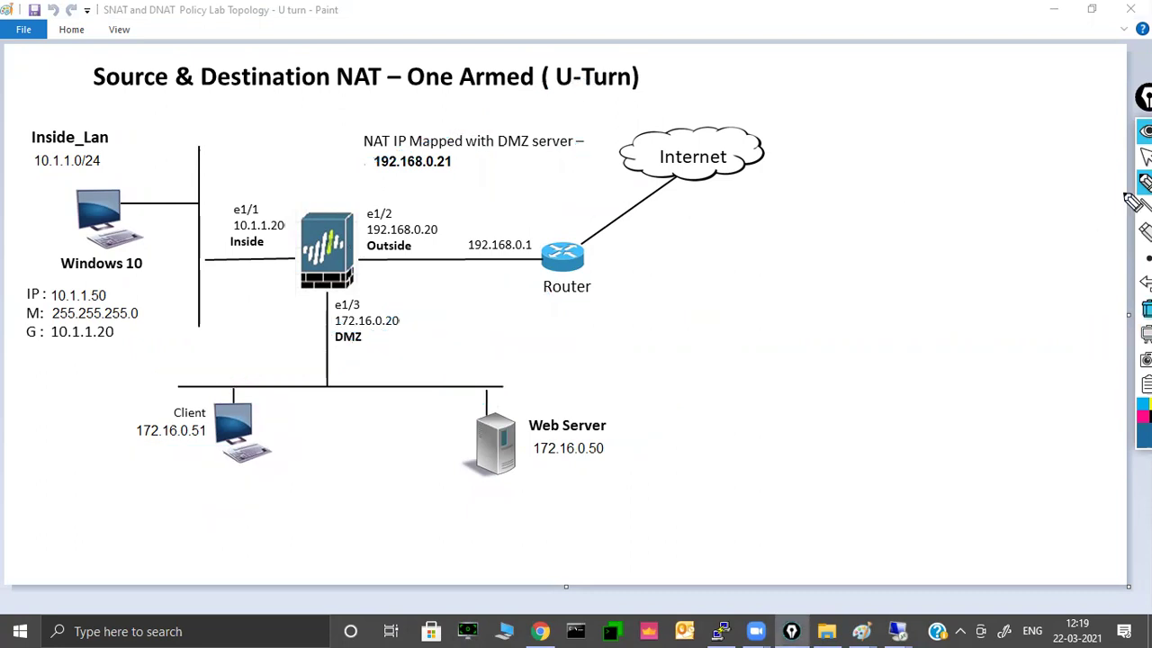
- Back on the PA-VM page, set the rule's source translation to Dynamic IP And Port with Interface Address, ethernet1/3 and 172.16.0.20/16
click(1051, 9)
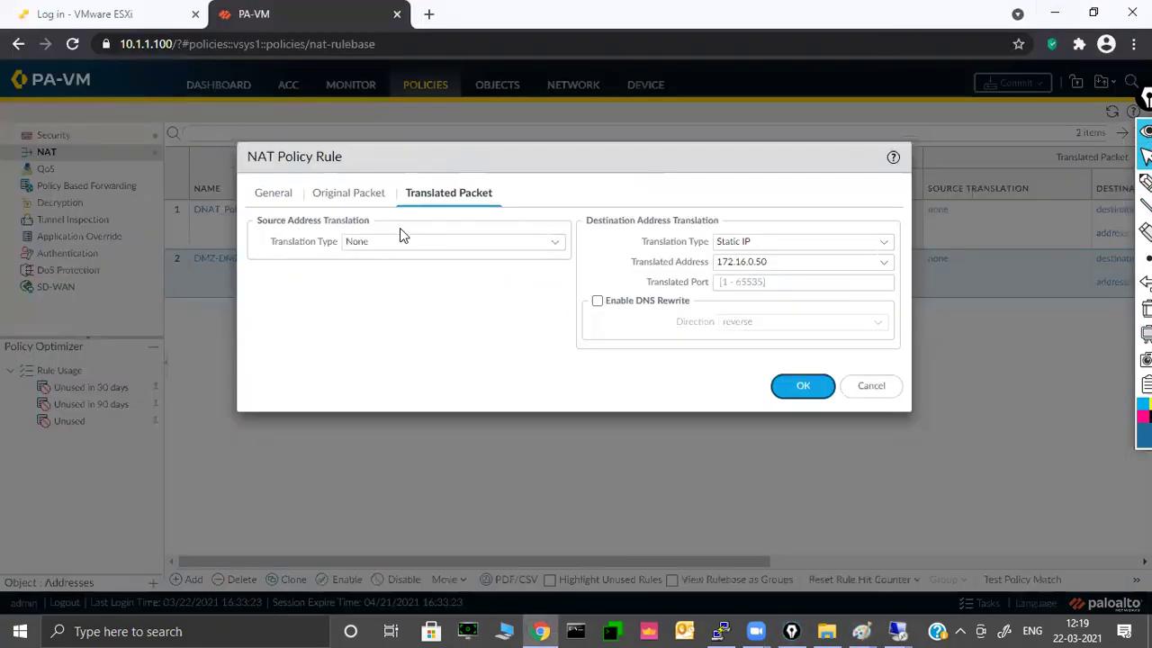
click(555, 243)
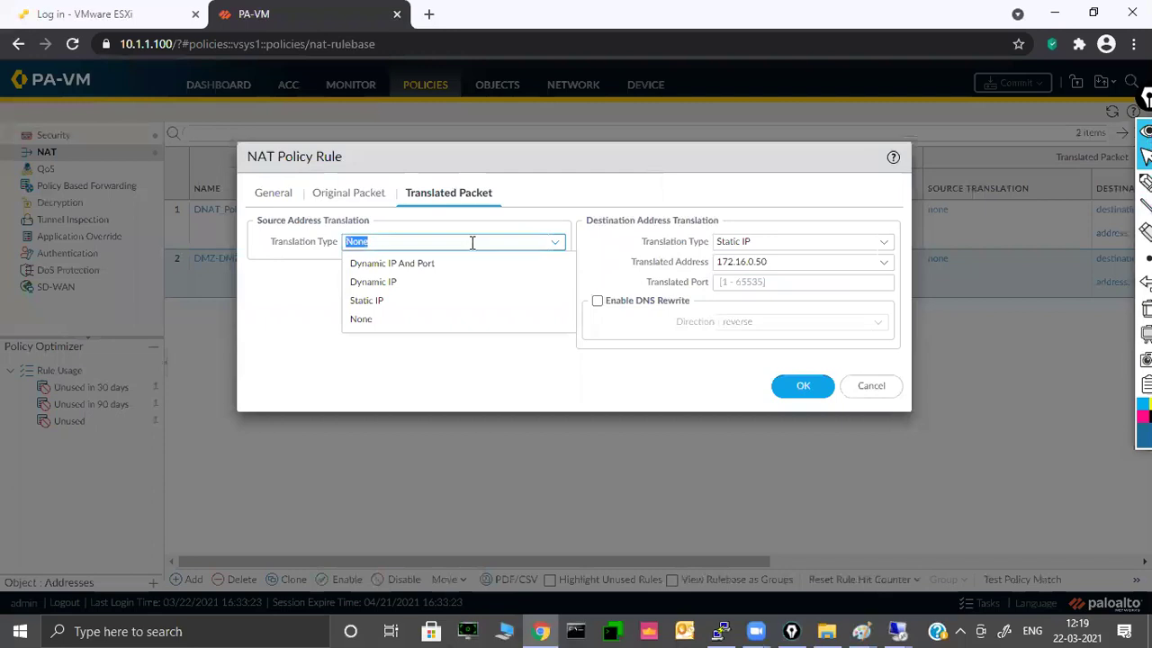
click(399, 265)
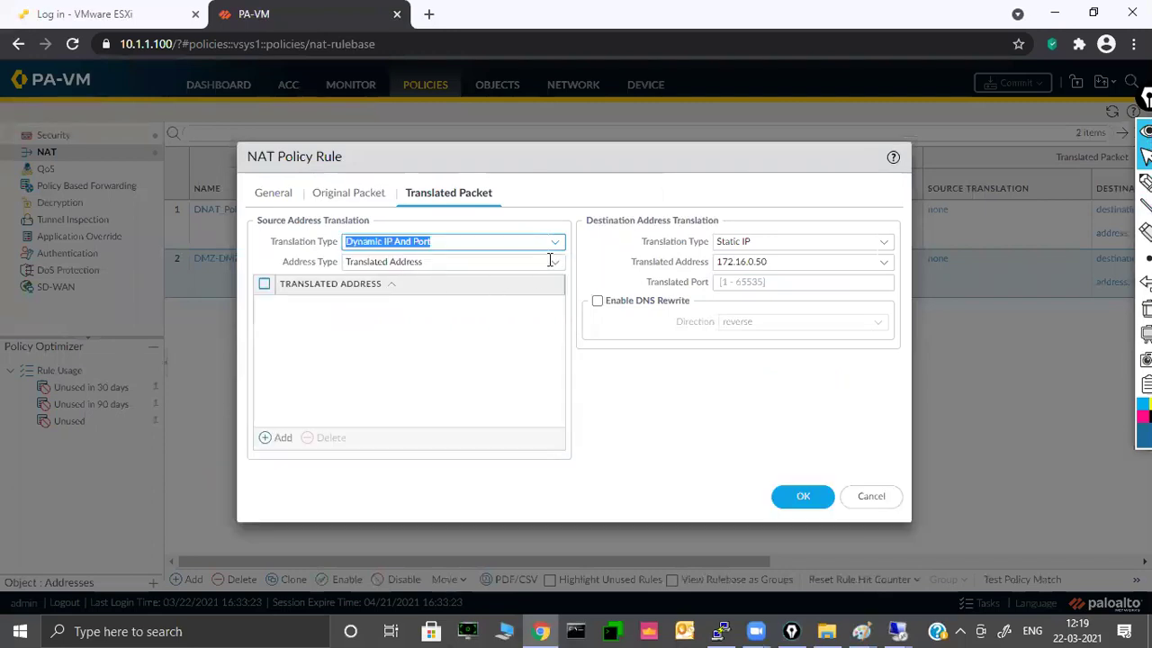
click(555, 262)
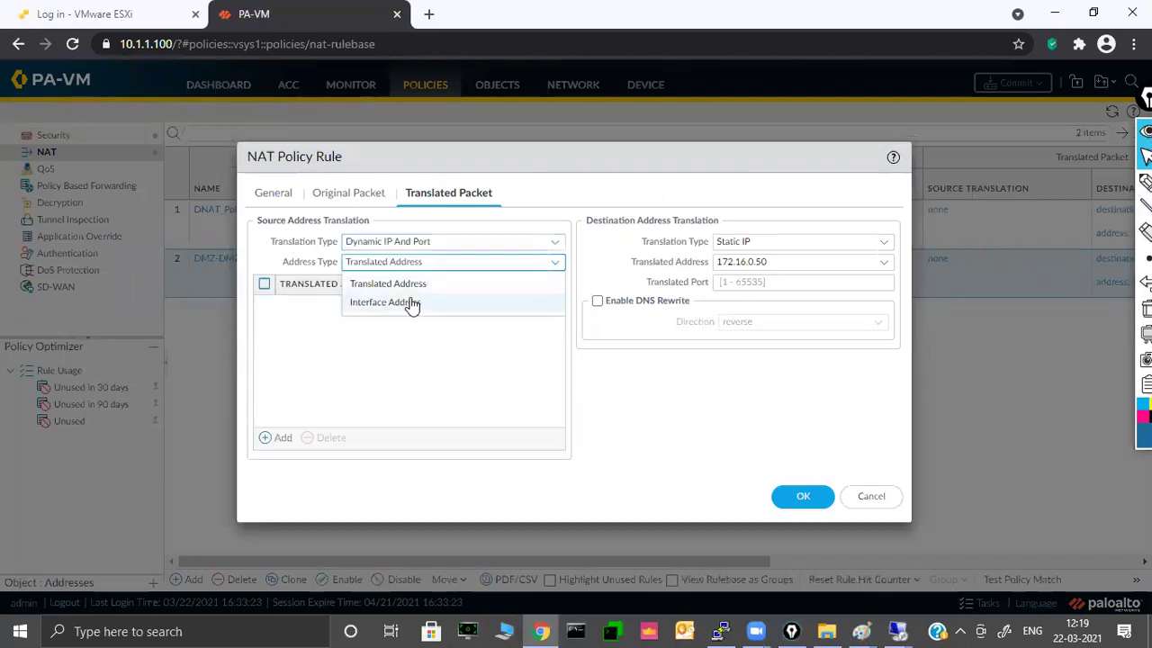
click(411, 303)
click(554, 284)
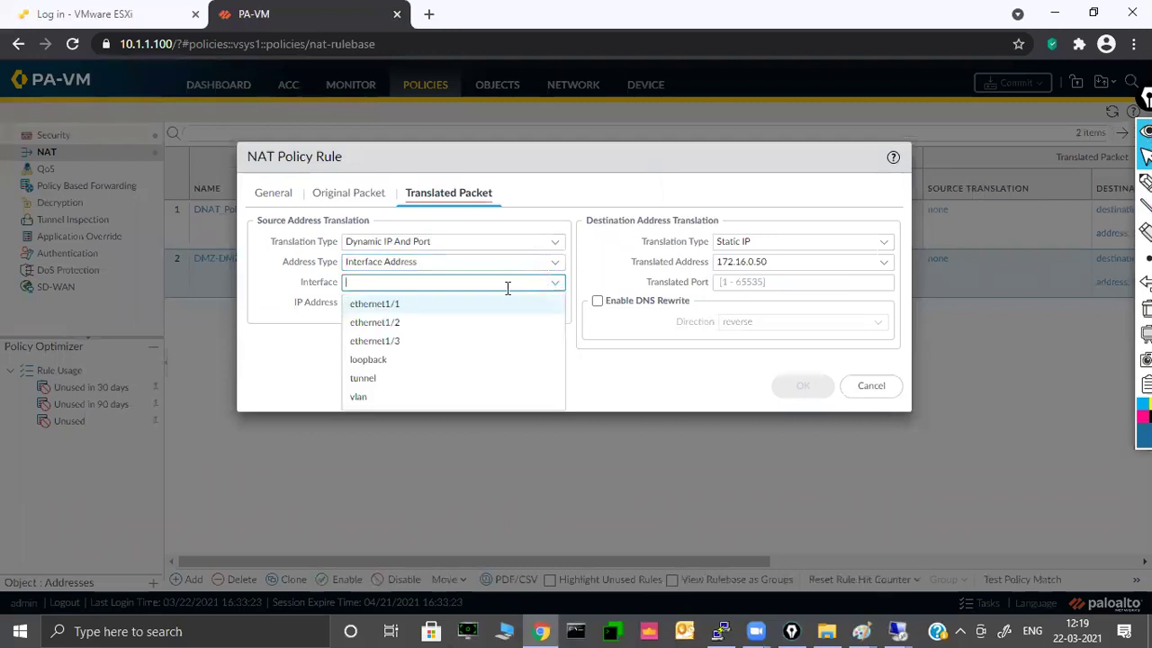
click(388, 342)
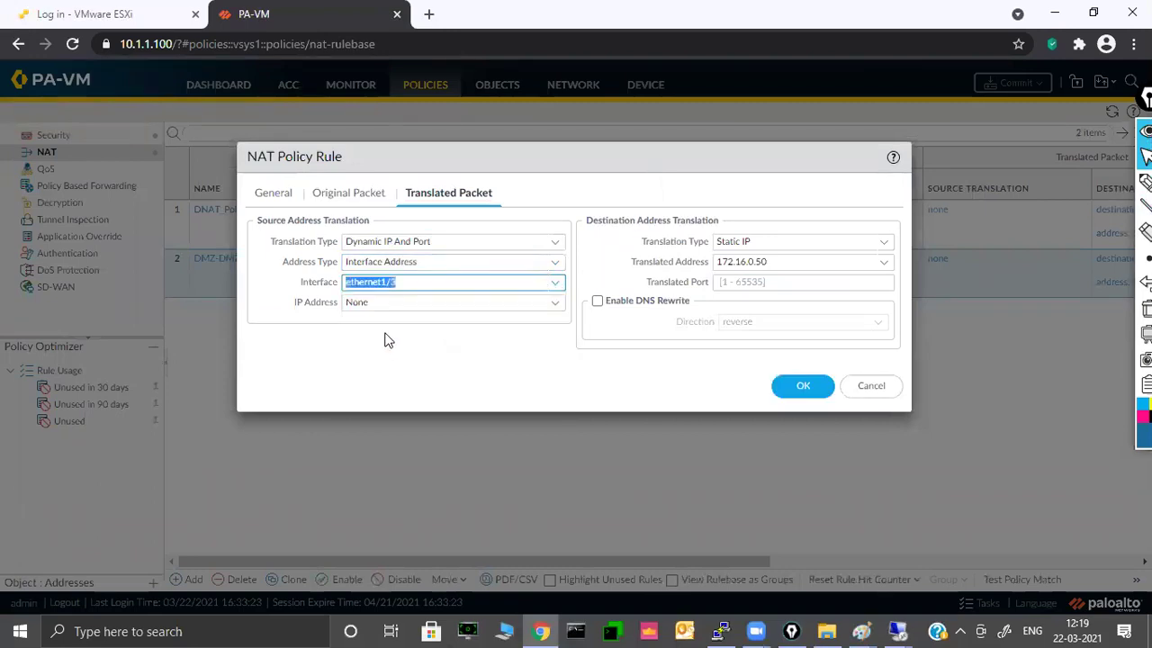
click(515, 303)
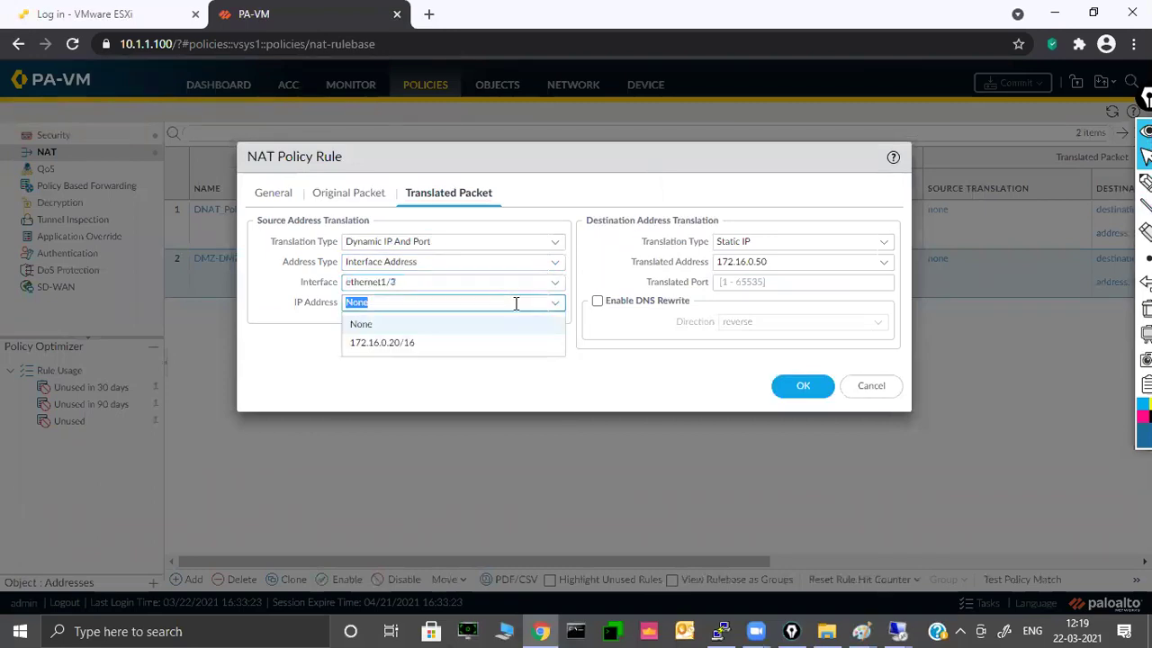
click(394, 347)
click(405, 366)
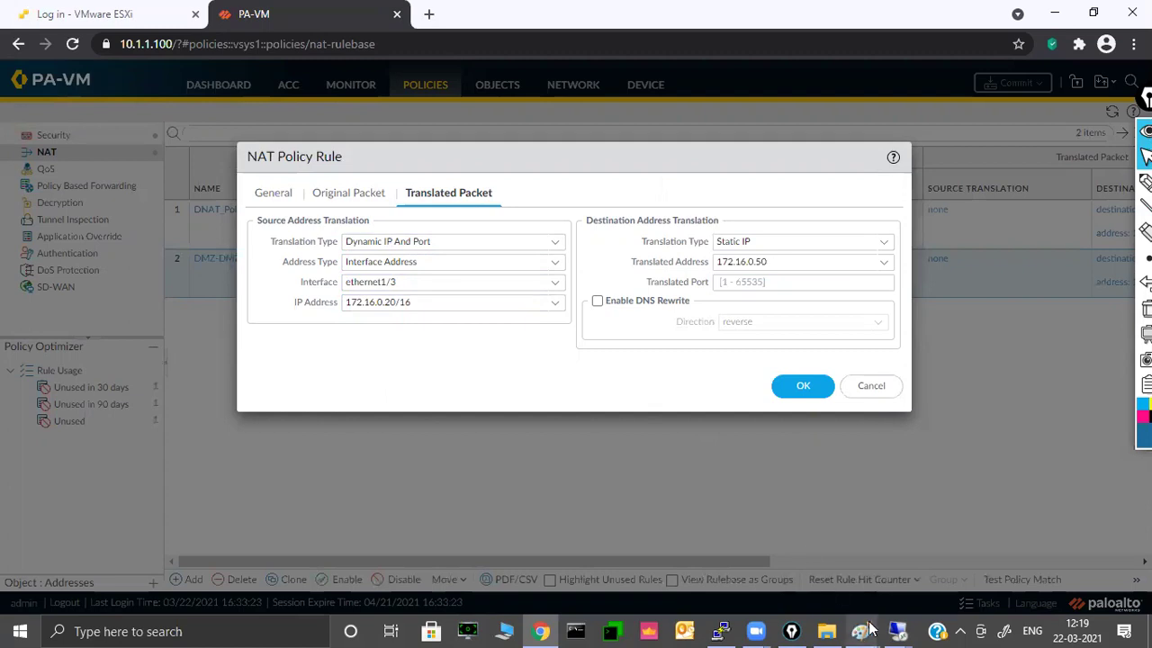
- On the Paint topology, highlight firewall address 172.16.0.20 and the path to it from client 172.16.0.51, and clear the highlights
mouse_move(864, 630)
click(954, 554)
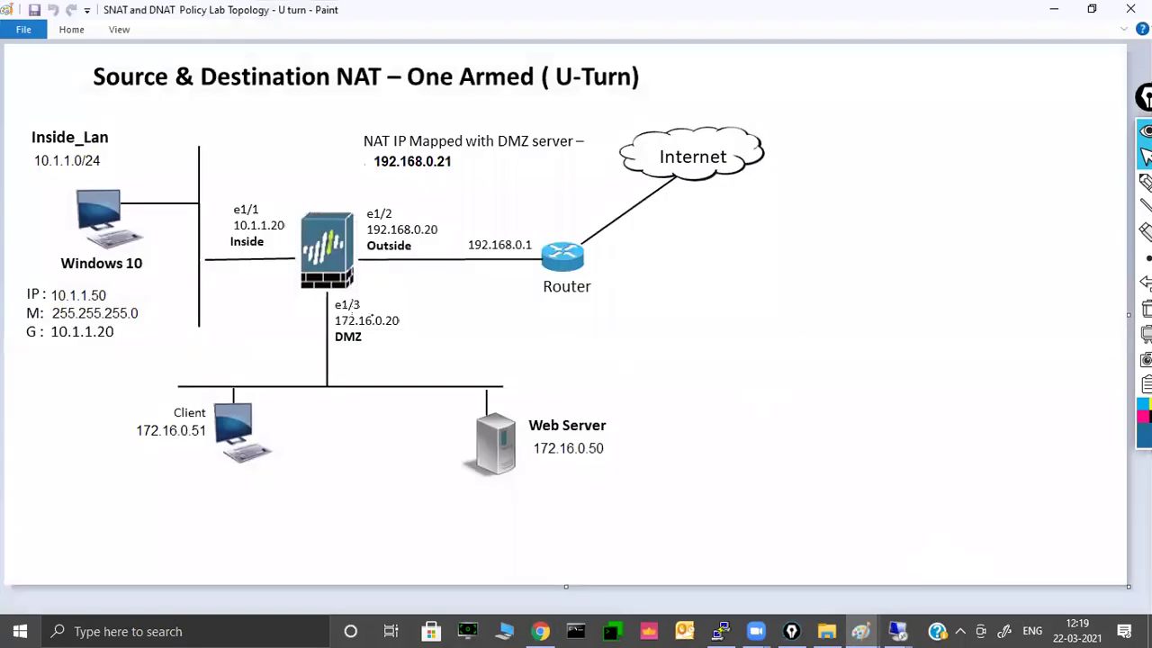
mouse_move(1144, 183)
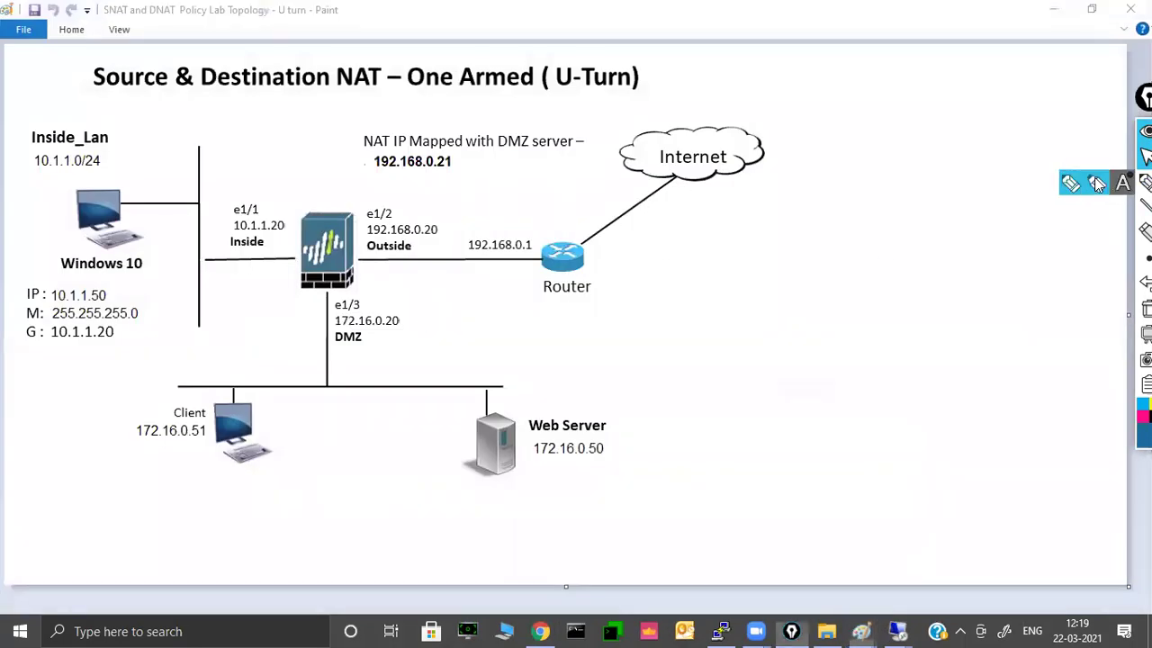
mouse_move(335, 320)
mouse_down()
mouse_move(399, 322)
mouse_move(333, 320)
mouse_move(369, 326)
mouse_up()
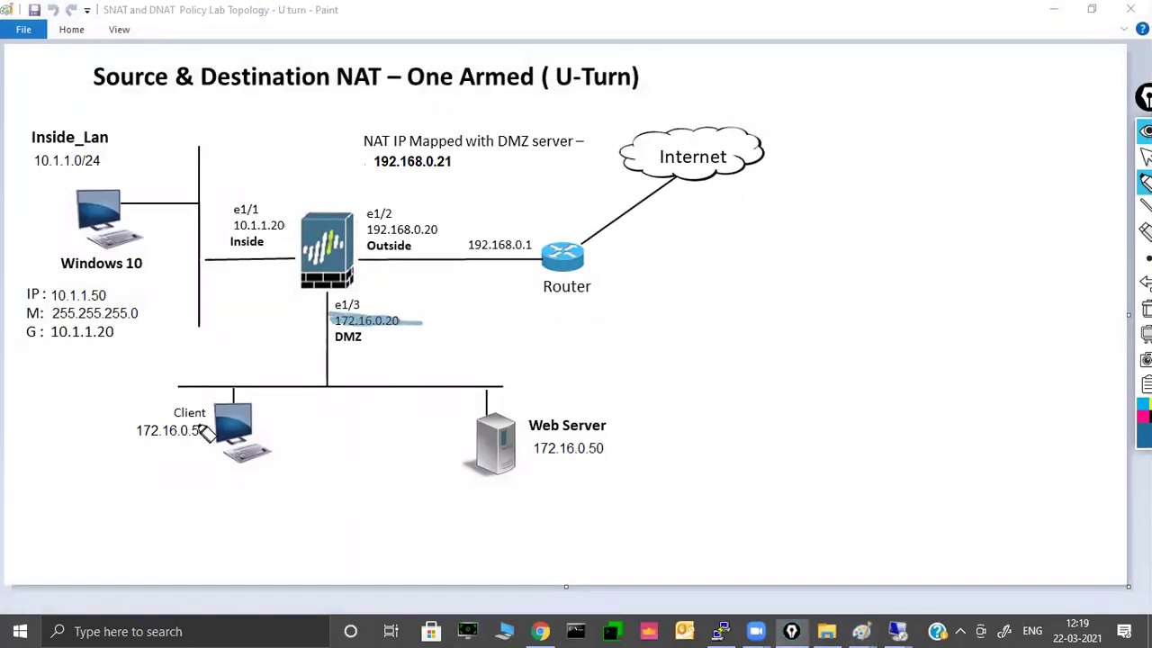
mouse_move(166, 393)
mouse_down()
mouse_move(216, 423)
mouse_move(220, 401)
mouse_move(334, 331)
mouse_move(326, 320)
mouse_up()
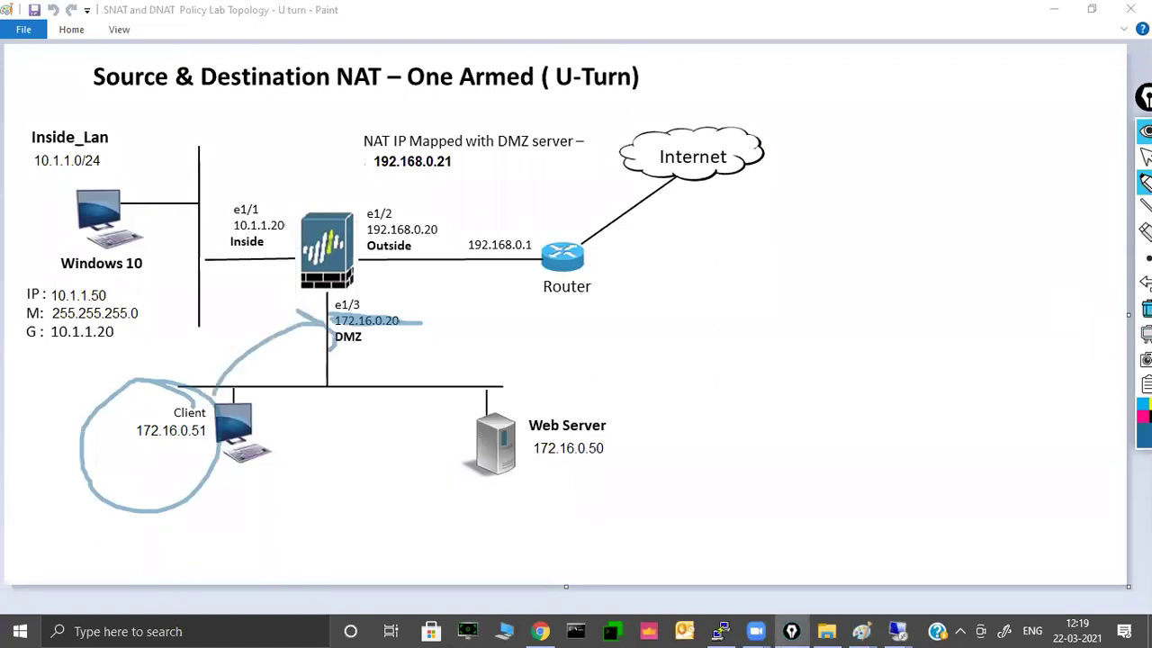
key(ctrl+shift+c)
key(ctrl+shift+m)
- Return to the PA-VM page, save the DMZ-DMZ NAT rule and commit the configuration
click(1054, 10)
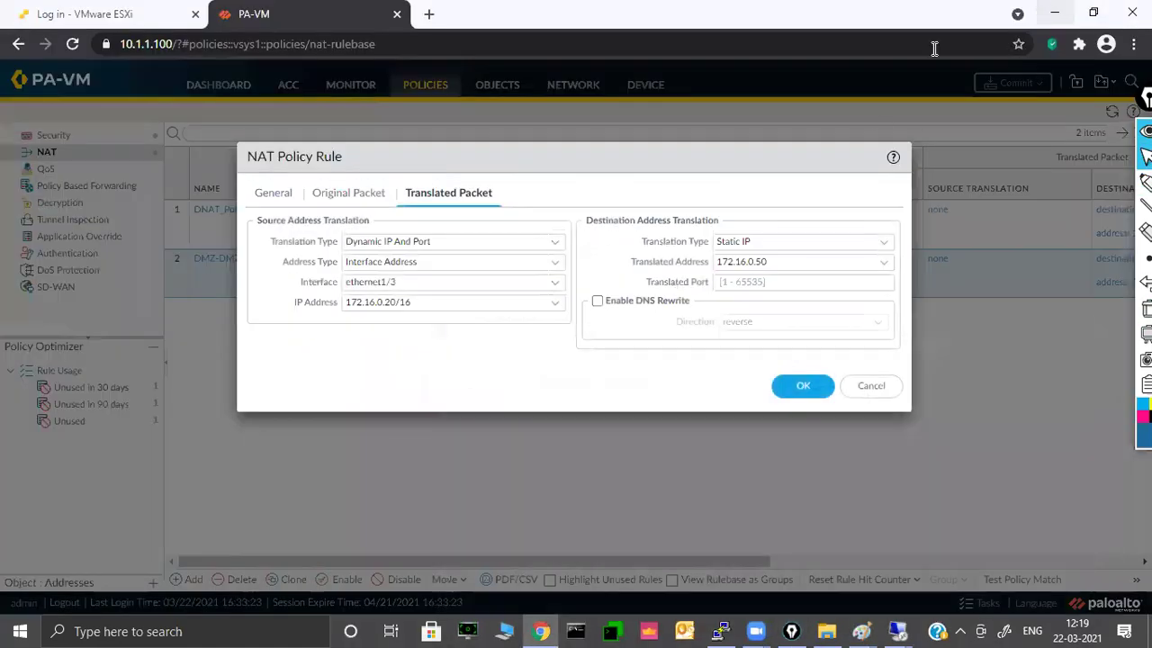
click(800, 386)
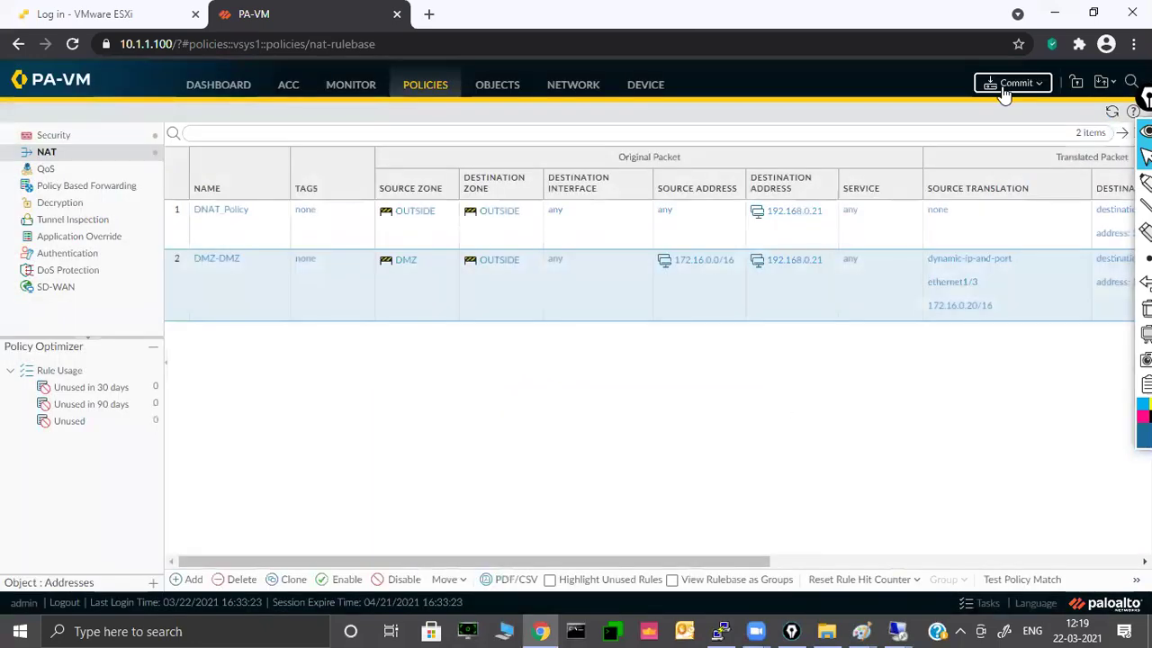
click(1004, 83)
click(720, 522)
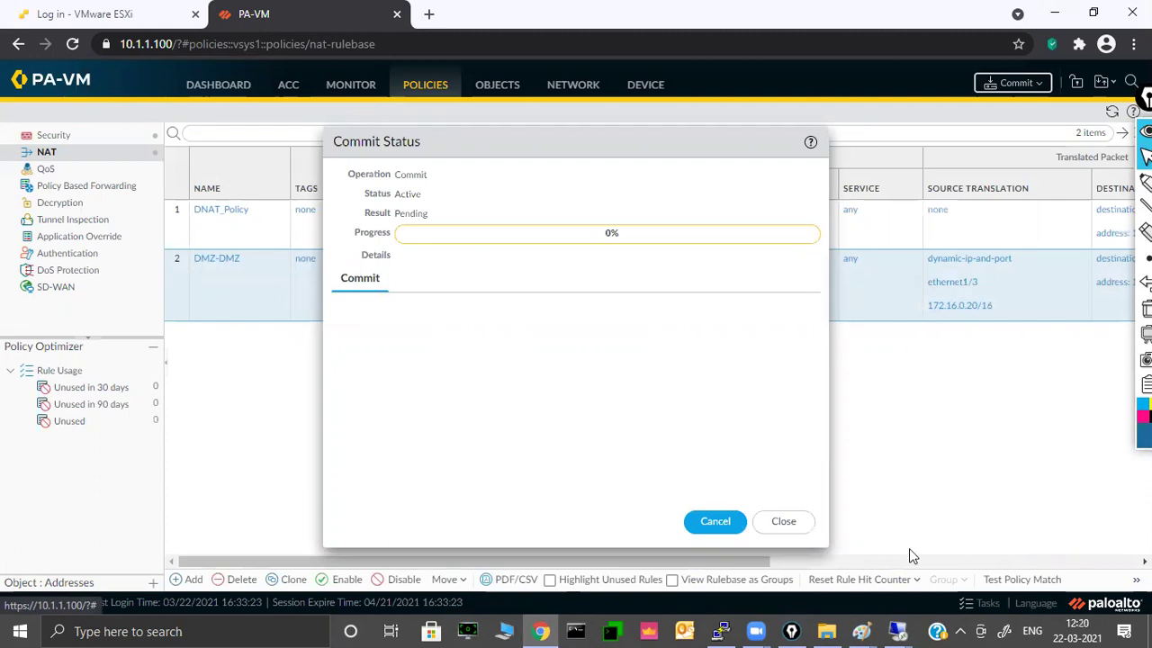
- Switch to the Paint topology and write SNAT and DNAT, circled, in red pen in the empty area beside the Internet cloud
mouse_move(861, 631)
click(1023, 553)
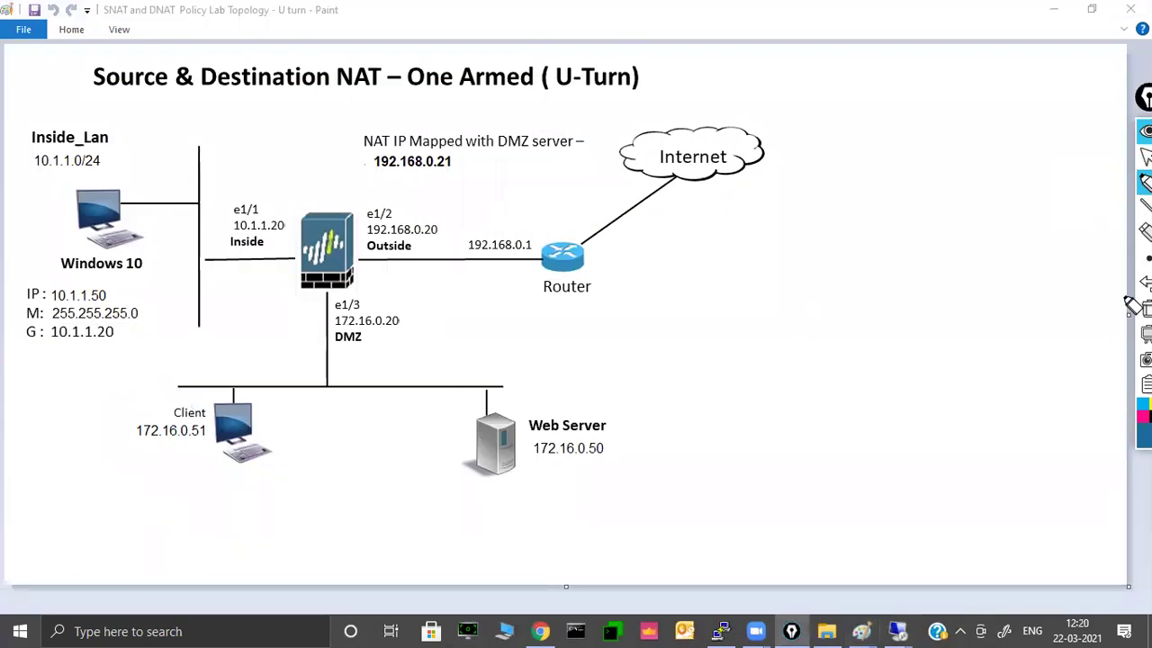
mouse_move(1145, 412)
click(1106, 309)
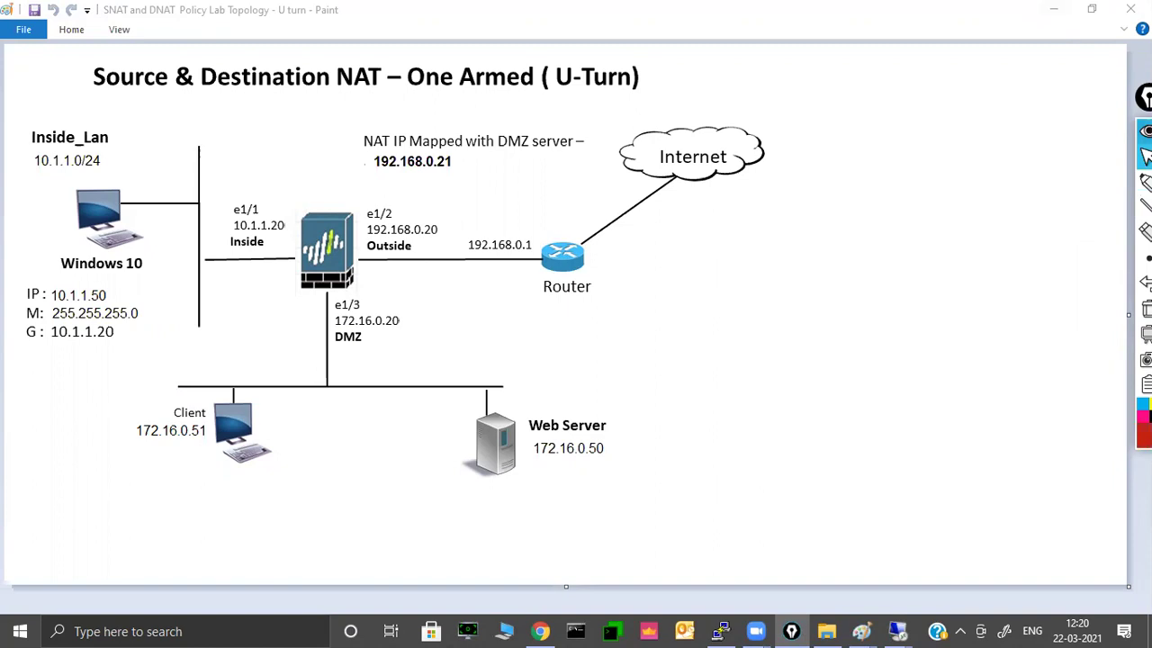
mouse_move(1145, 182)
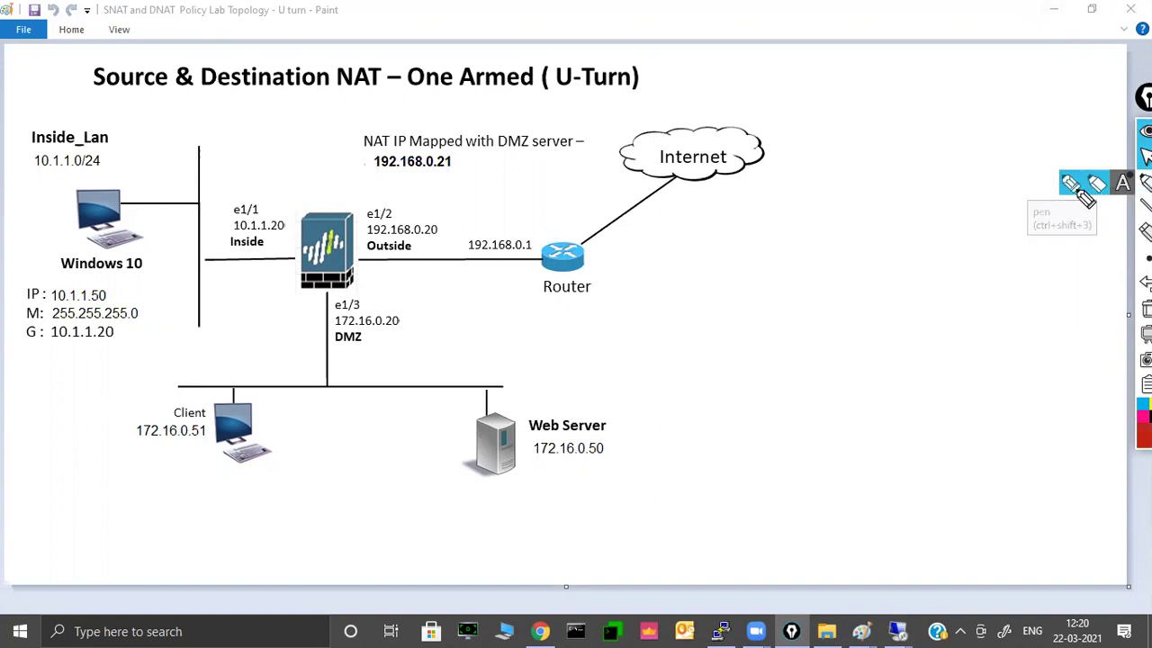
click(1099, 190)
click(1070, 259)
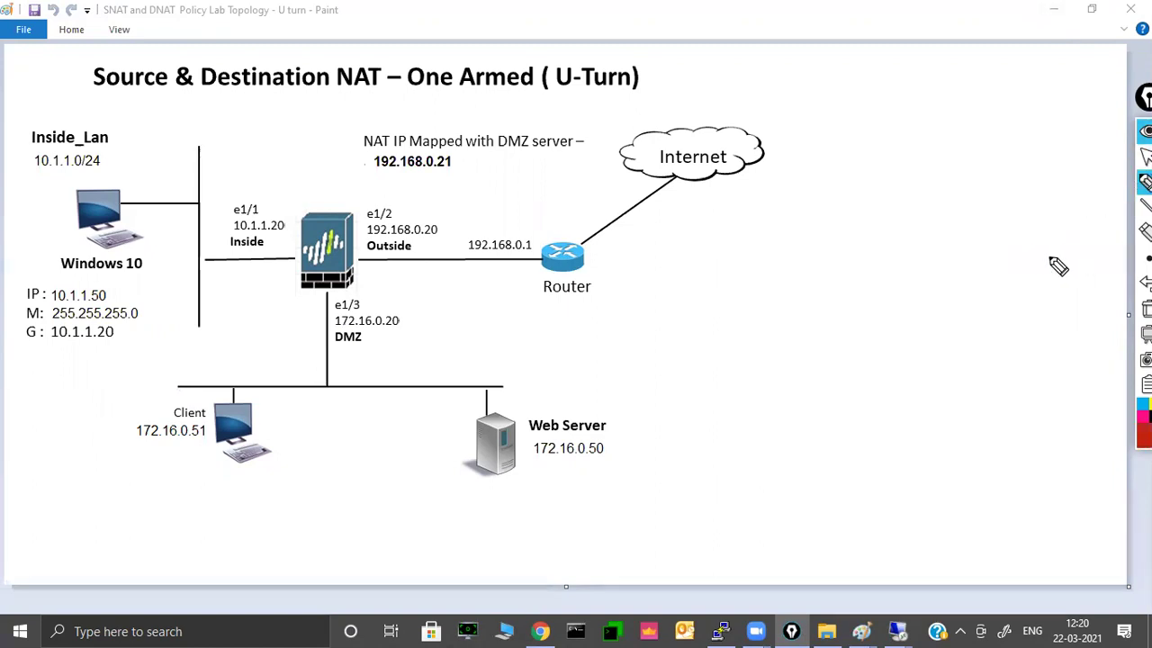
drag(559, 151, 595, 180)
mouse_move(849, 76)
mouse_down()
mouse_move(812, 100)
mouse_move(909, 77)
mouse_move(961, 97)
mouse_move(991, 70)
mouse_up()
mouse_move(835, 140)
mouse_down()
mouse_move(927, 119)
mouse_move(952, 126)
mouse_up()
mouse_move(959, 115)
mouse_down()
mouse_move(968, 124)
mouse_move(990, 108)
mouse_up()
mouse_move(913, 47)
mouse_down()
mouse_move(998, 117)
mouse_move(985, 68)
mouse_up()
- Draw red arrow 1 from the client to the firewall, with packet source 172.16.0.51 and destination 192.168.0.21
drag(165, 472, 300, 279)
drag(263, 312, 299, 280)
mouse_move(153, 301)
mouse_down()
mouse_move(149, 364)
mouse_move(184, 348)
mouse_up()
drag(172, 356, 185, 354)
mouse_move(191, 342)
mouse_down()
mouse_move(192, 358)
mouse_move(236, 353)
mouse_up()
mouse_move(258, 333)
mouse_down()
mouse_move(258, 353)
mouse_move(300, 338)
mouse_up()
drag(315, 313, 315, 333)
mouse_move(153, 381)
mouse_down()
mouse_move(151, 396)
mouse_move(191, 382)
mouse_up()
mouse_move(205, 370)
mouse_down()
mouse_move(207, 387)
mouse_move(236, 374)
mouse_up()
mouse_move(244, 364)
mouse_down()
mouse_move(246, 378)
mouse_move(330, 361)
mouse_up()
- Draw red arrow 2 from the firewall down to the web server, with empty S= and D= labels beside it
mouse_move(401, 267)
mouse_down()
mouse_move(583, 307)
mouse_move(641, 493)
mouse_move(606, 486)
mouse_up()
mouse_move(632, 303)
mouse_down()
mouse_move(655, 312)
mouse_move(630, 290)
mouse_up()
mouse_move(689, 340)
mouse_down()
mouse_move(671, 355)
mouse_move(723, 341)
mouse_up()
mouse_move(700, 351)
mouse_down()
mouse_move(723, 349)
mouse_move(686, 384)
mouse_up()
mouse_move(687, 369)
mouse_down()
mouse_move(677, 384)
mouse_move(731, 372)
mouse_up()
drag(717, 382, 732, 381)
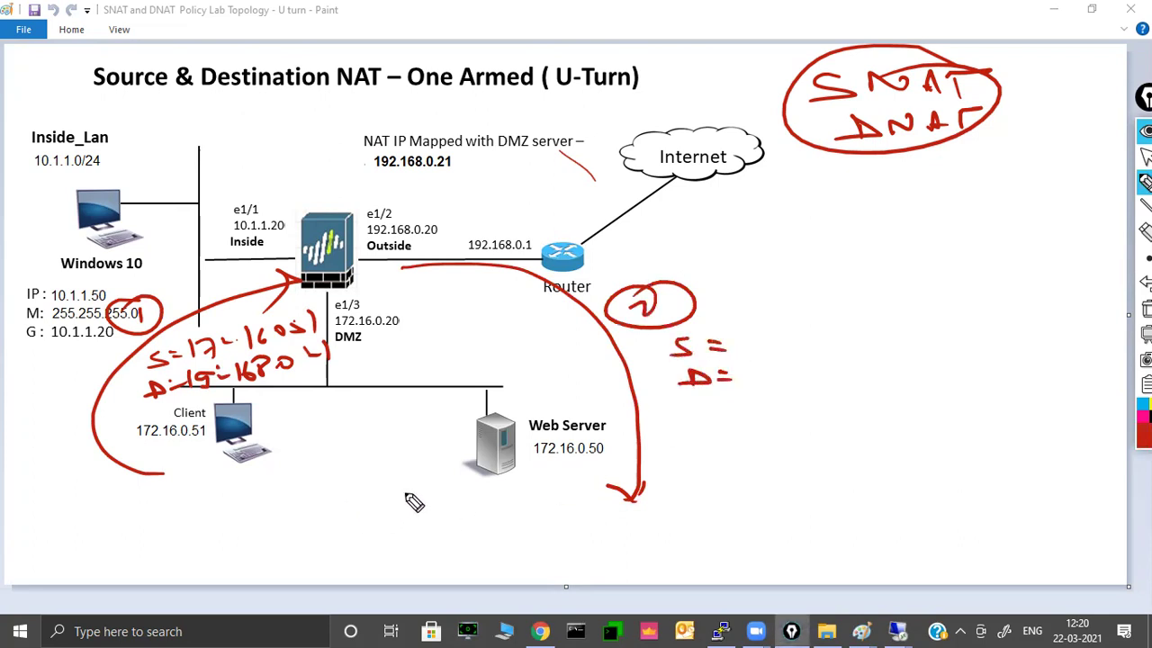
drag(304, 354, 322, 363)
- Fill in packet 2 in blue with source 172.16.0.20 and destination 172.16.0.50, ticking the source and underlining the destination
click(1140, 414)
click(1089, 284)
mouse_move(744, 333)
mouse_down()
mouse_move(746, 358)
mouse_move(801, 354)
mouse_up()
click(808, 350)
mouse_move(820, 337)
mouse_down()
mouse_move(821, 350)
mouse_move(841, 353)
mouse_move(878, 340)
mouse_move(927, 346)
mouse_move(1025, 299)
mouse_up()
click(868, 351)
click(892, 351)
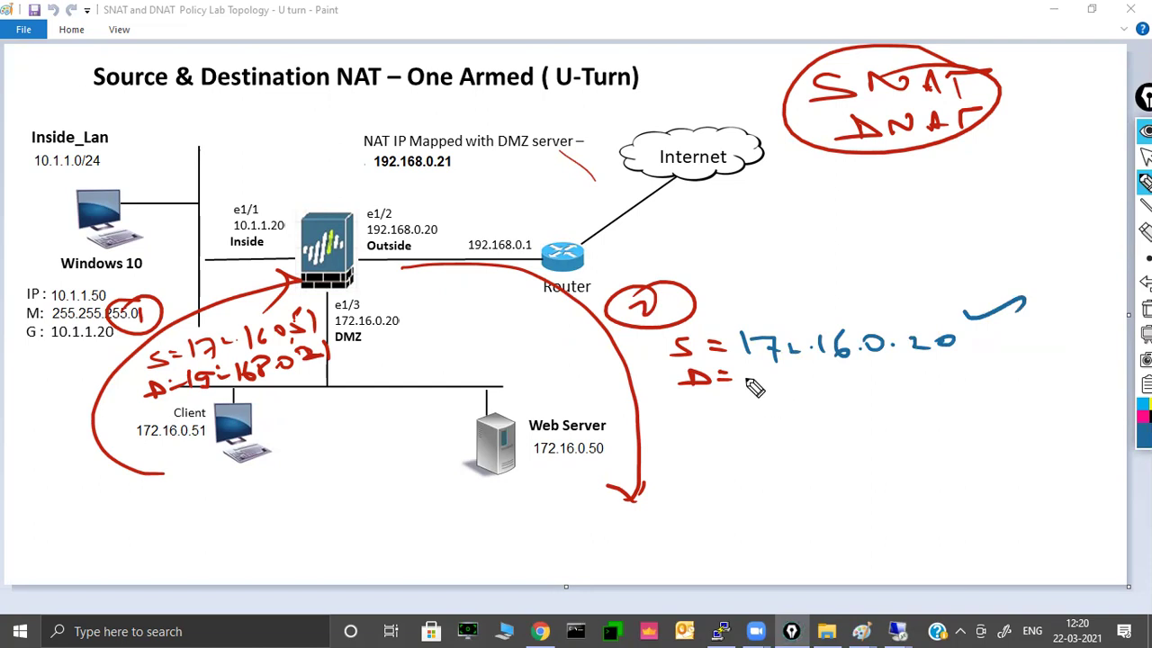
drag(761, 378, 762, 397)
mouse_move(780, 387)
mouse_down()
mouse_move(849, 386)
mouse_move(864, 401)
mouse_move(946, 372)
mouse_move(913, 414)
mouse_move(960, 406)
mouse_up()
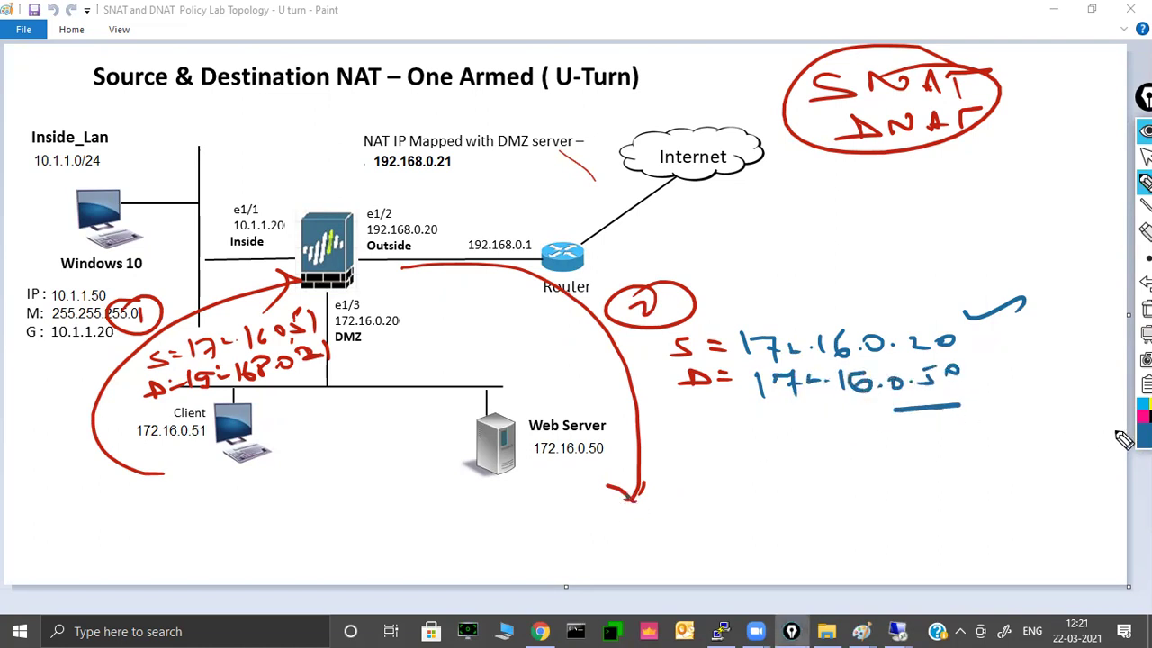
- Draw green arrow 3 from the web server back to the firewall, with source 172.16.0.50 and destination 172.16.0.20
click(1144, 416)
click(1107, 269)
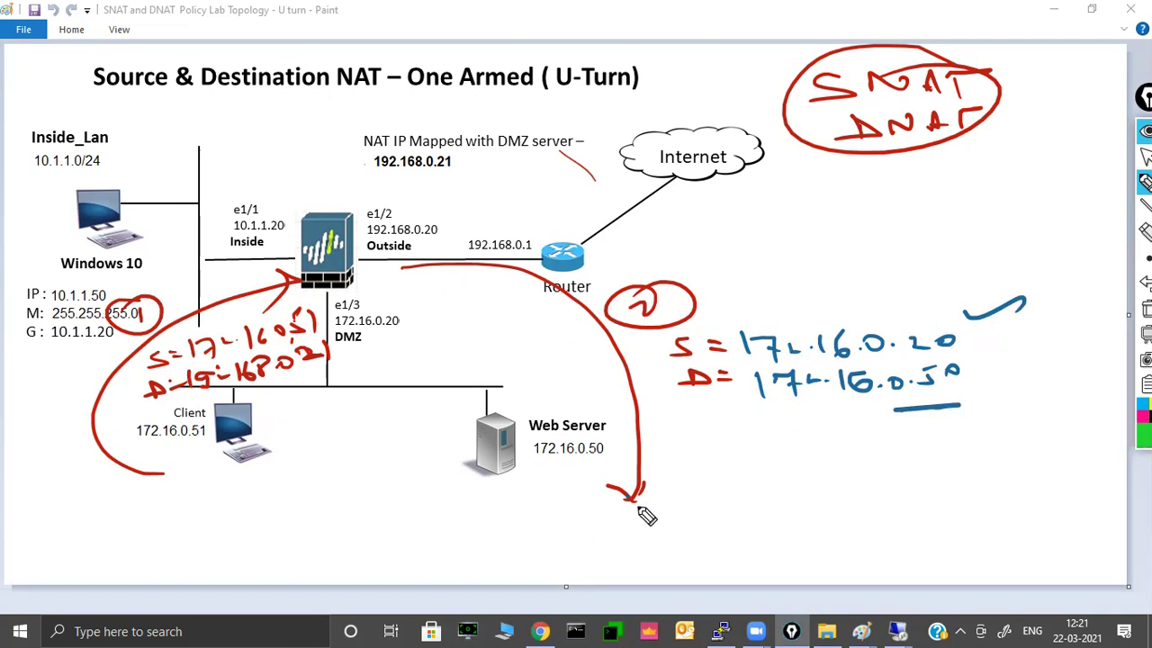
mouse_move(574, 503)
mouse_down()
mouse_move(584, 404)
mouse_move(411, 334)
mouse_move(477, 382)
mouse_move(493, 356)
mouse_up()
mouse_move(608, 508)
mouse_down()
mouse_move(599, 514)
mouse_move(693, 520)
mouse_move(866, 495)
mouse_up()
mouse_move(610, 544)
mouse_down()
mouse_move(612, 564)
mouse_move(583, 561)
mouse_move(657, 553)
mouse_up()
drag(639, 560, 758, 552)
click(739, 545)
mouse_move(780, 533)
mouse_down()
mouse_move(776, 551)
mouse_move(886, 520)
mouse_up()
click(797, 539)
click(842, 536)
- Draw green arrow 4 from the firewall to the client, with source 192.168.0.21 and destination 172.16.0.51, underlining the source
mouse_move(352, 370)
mouse_down()
mouse_move(247, 513)
mouse_move(268, 508)
mouse_up()
drag(300, 398, 303, 423)
mouse_move(286, 463)
mouse_down()
mouse_move(279, 477)
mouse_move(310, 475)
mouse_up()
mouse_move(283, 489)
mouse_down()
mouse_move(286, 509)
mouse_move(312, 492)
mouse_up()
drag(295, 502, 311, 501)
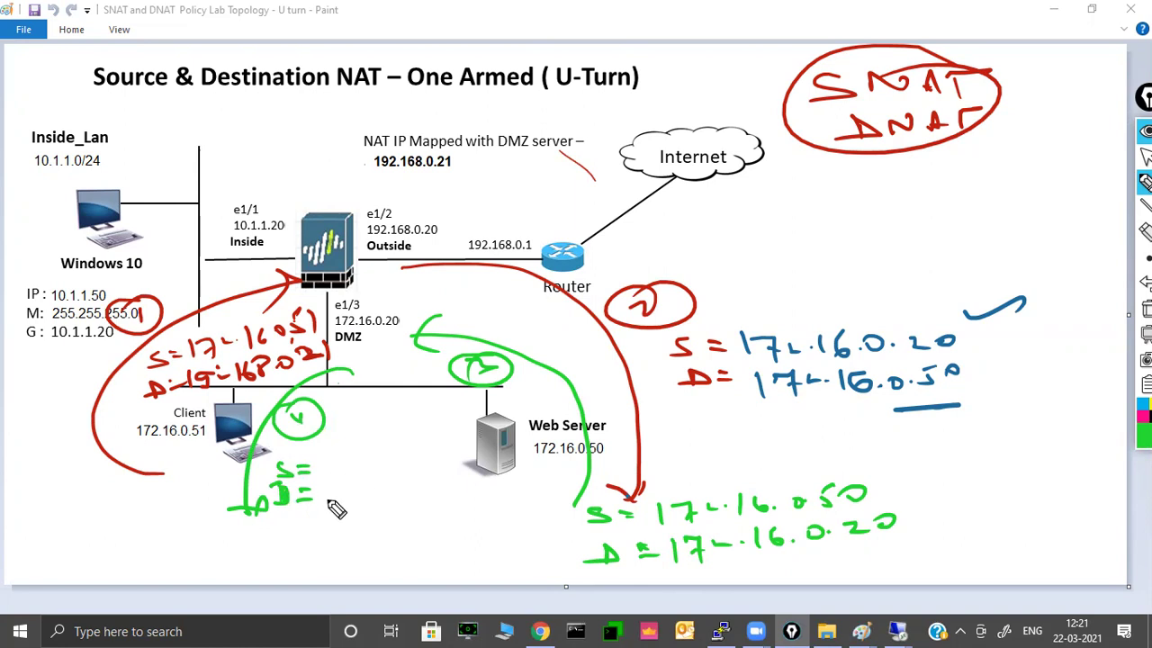
drag(332, 494, 332, 520)
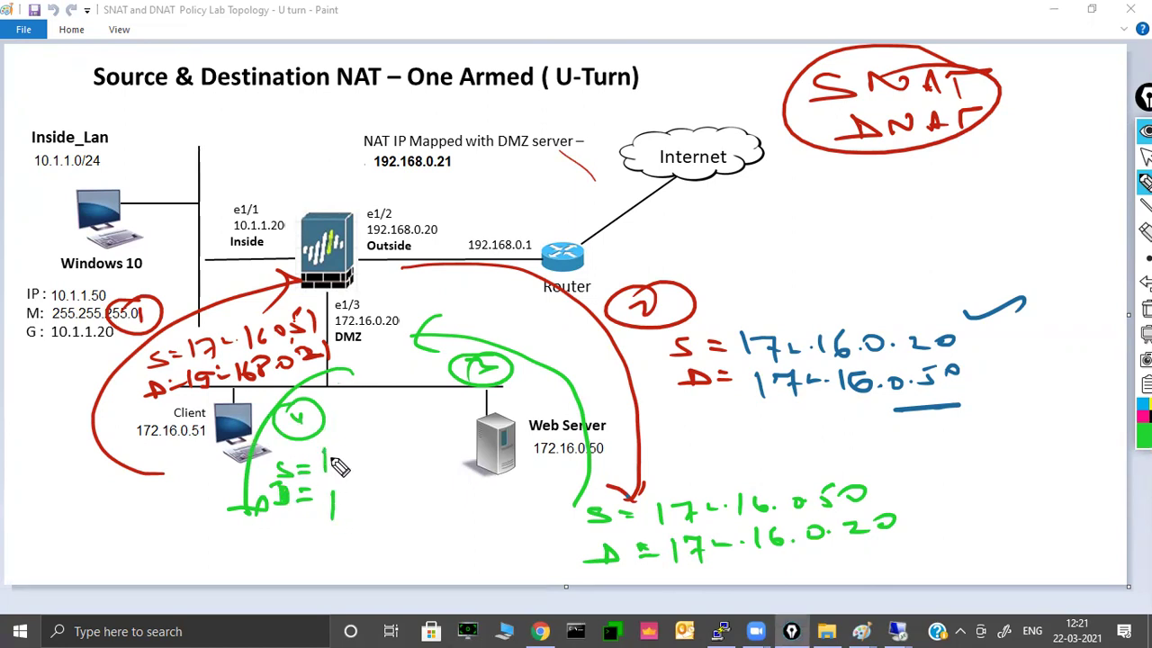
mouse_move(346, 493)
mouse_down()
mouse_move(363, 522)
mouse_move(462, 503)
mouse_up()
mouse_move(340, 462)
mouse_down()
mouse_move(480, 441)
mouse_move(468, 446)
mouse_up()
drag(345, 483, 470, 463)
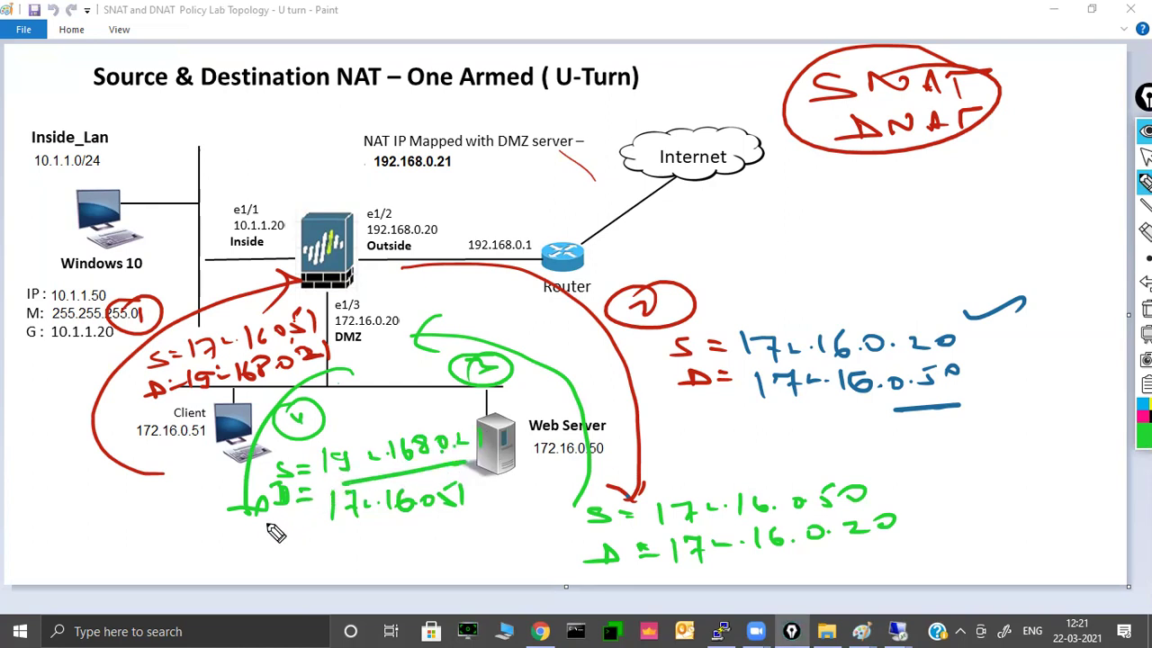
- Tick the source of packet 4, circle client 172.16.0.51, and clear all annotations from the topology
drag(336, 446, 390, 412)
drag(342, 443, 360, 447)
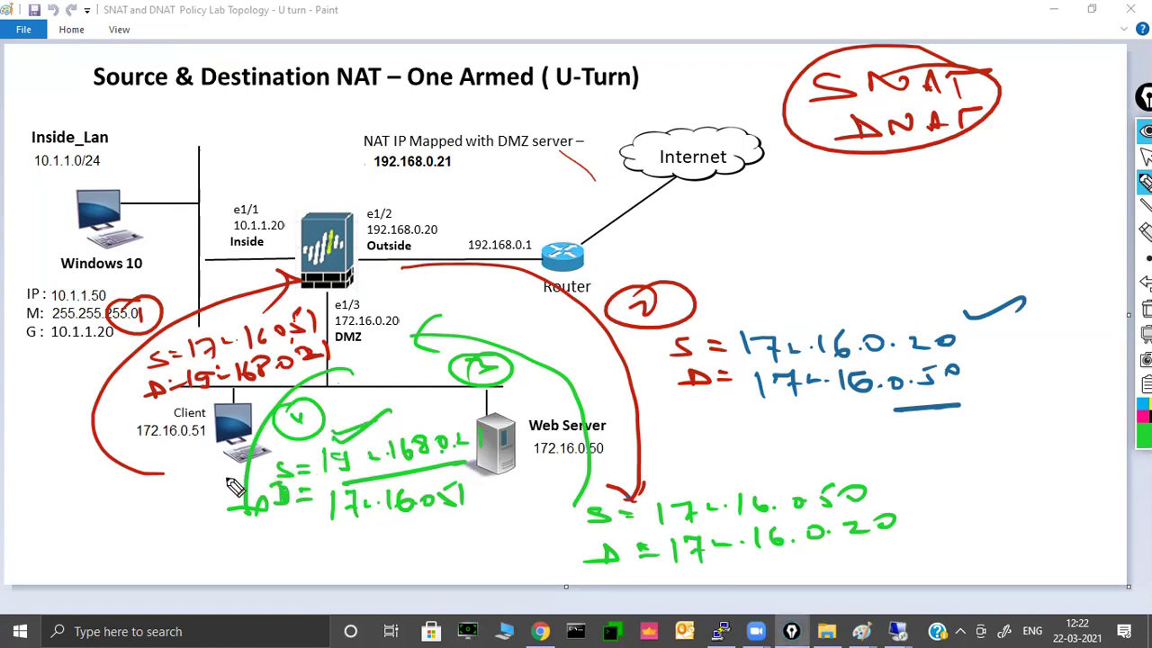
mouse_move(200, 421)
mouse_down()
mouse_move(135, 433)
mouse_move(225, 416)
mouse_up()
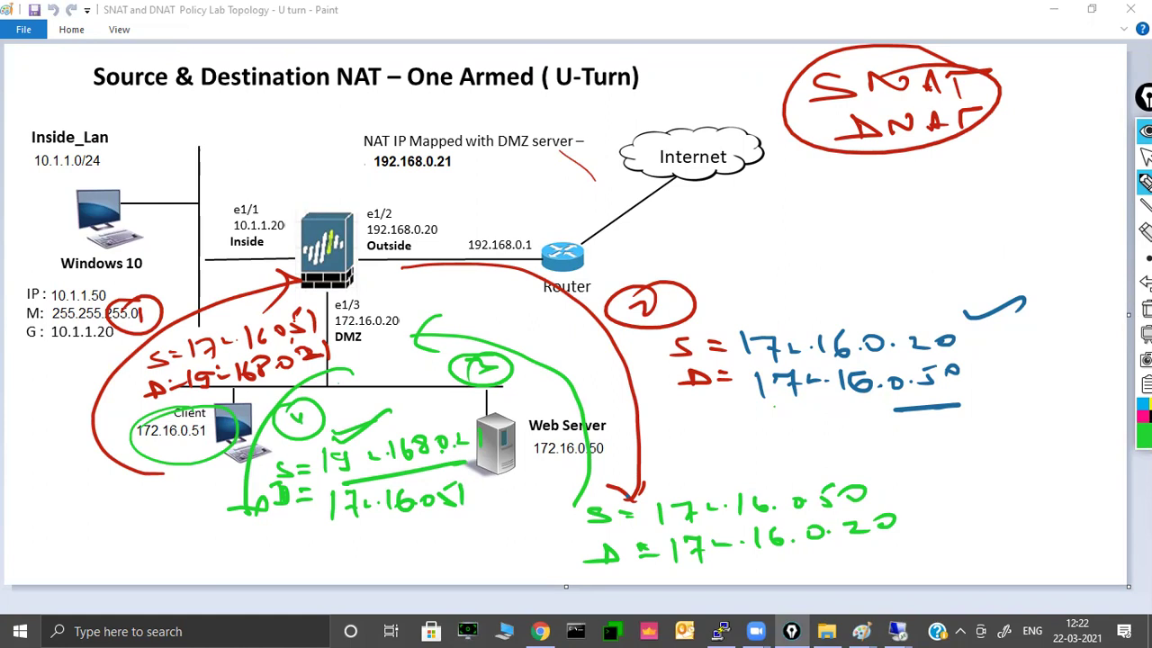
click(1144, 334)
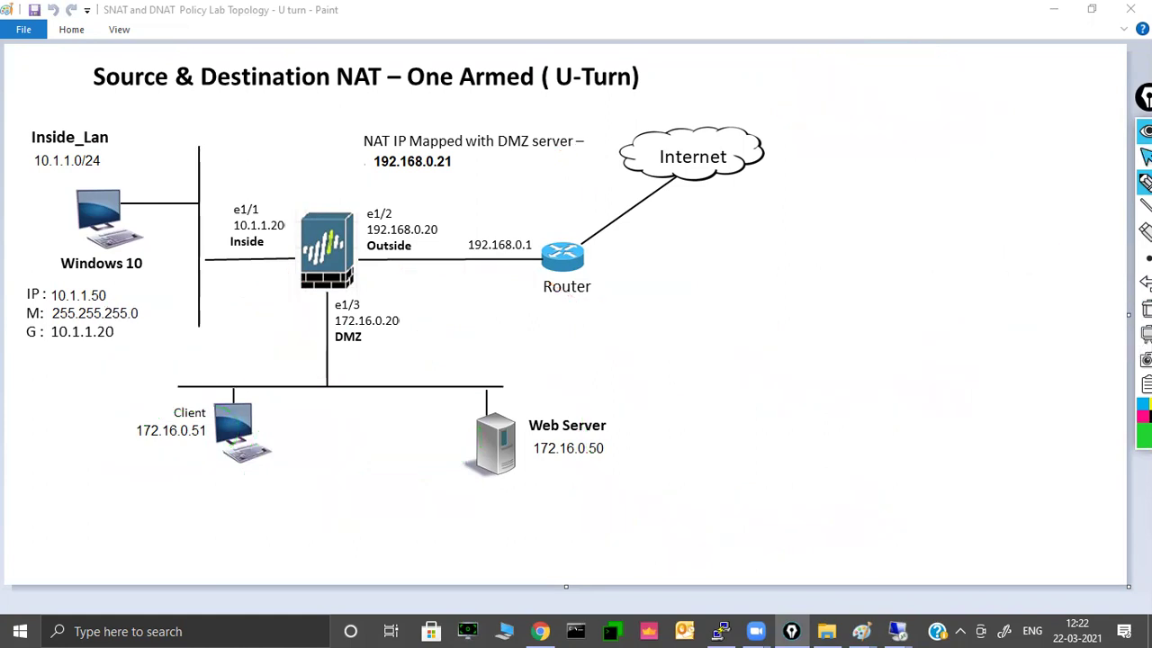
- Close the commit report on the firewall and switch to the Remote Desktop session of client 172.16.0.51
click(1053, 9)
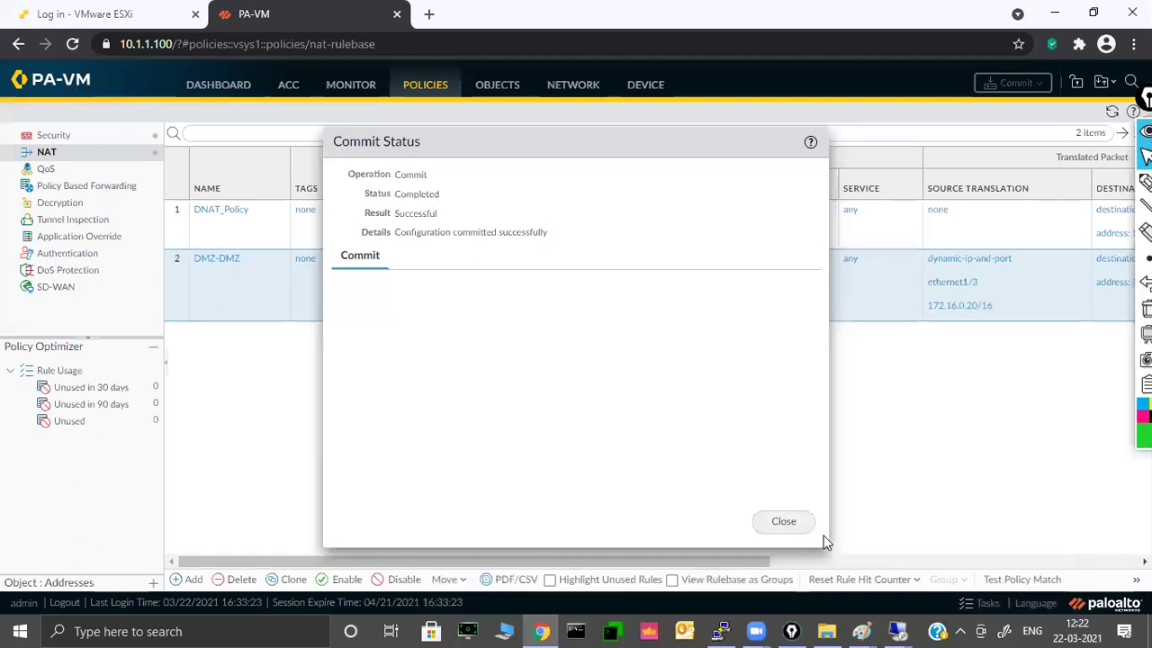
click(767, 522)
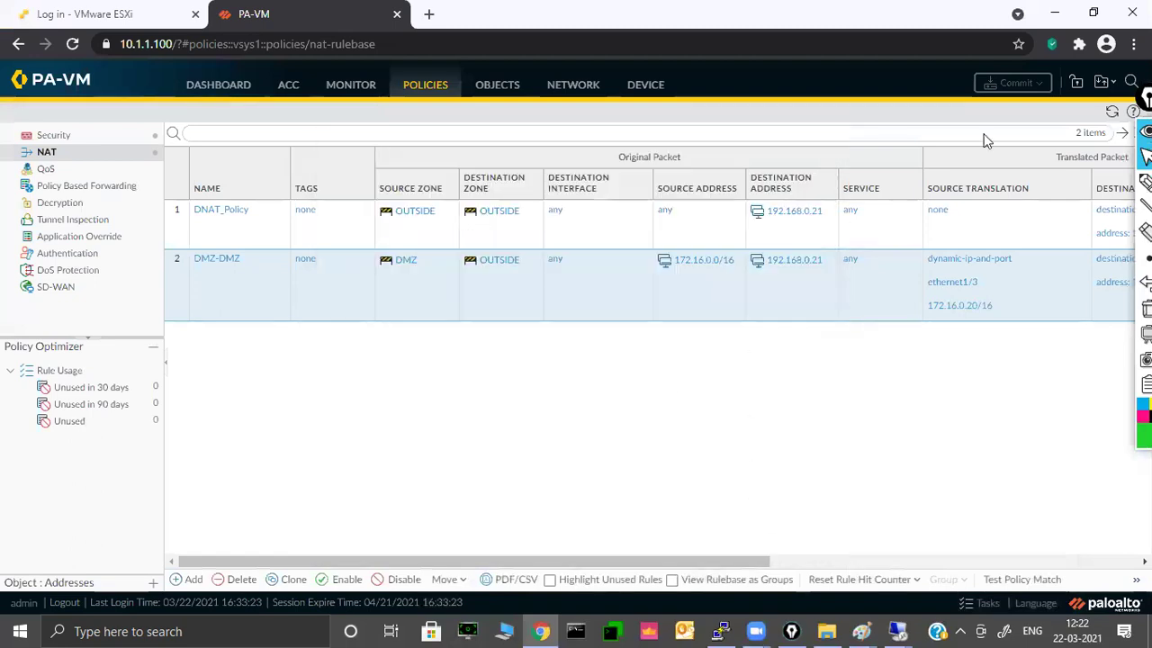
click(1053, 13)
mouse_move(895, 630)
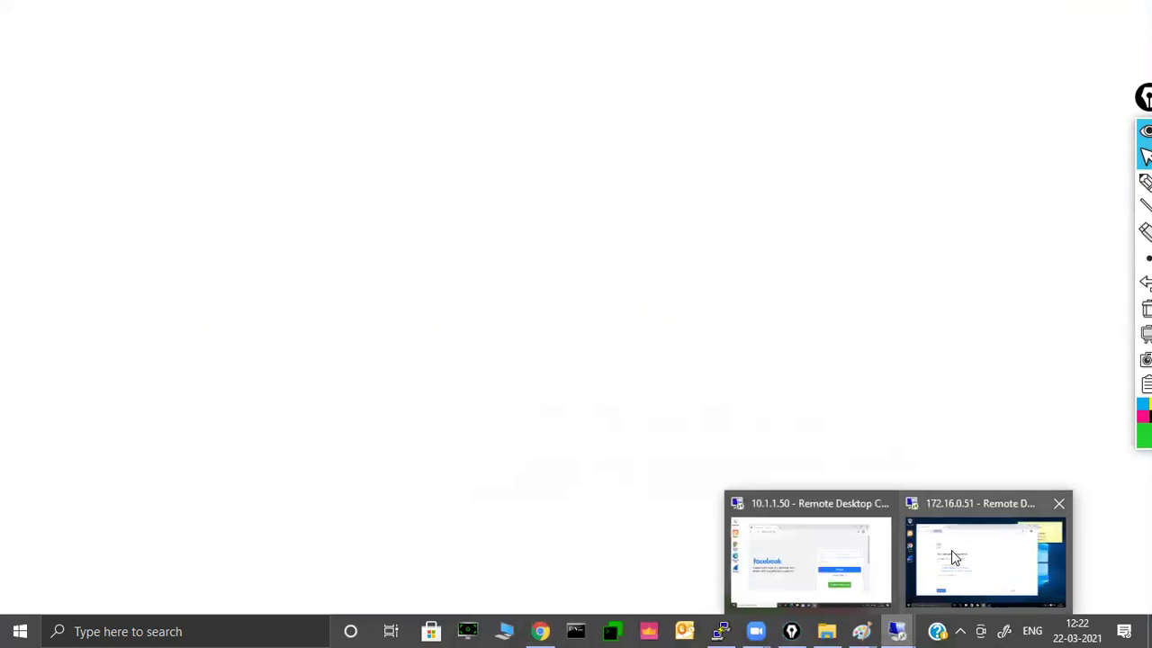
click(951, 550)
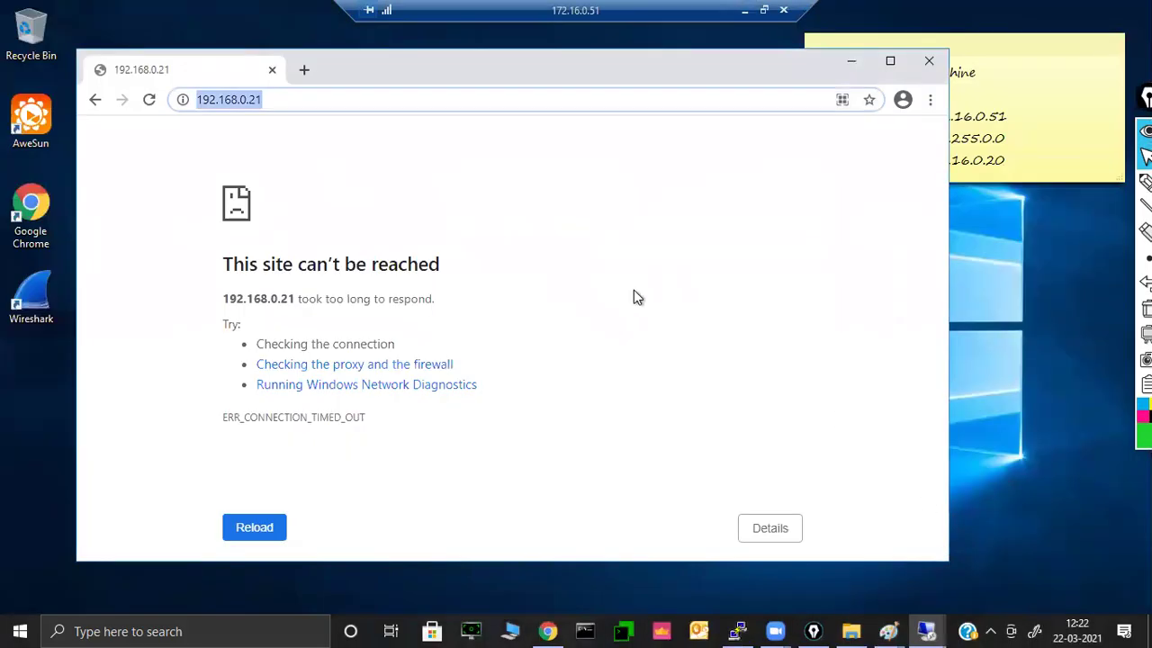
- Reload 192.168.0.21 in the client's browser to test access to the web server through the NAT address
click(299, 99)
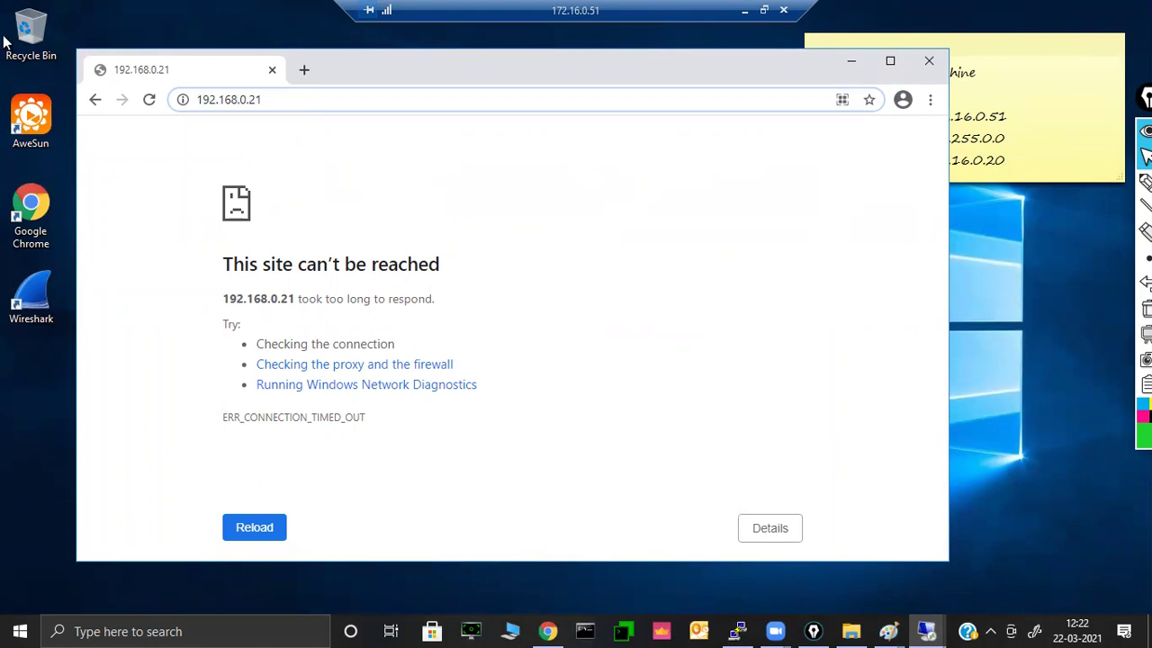
drag(282, 99, 191, 99)
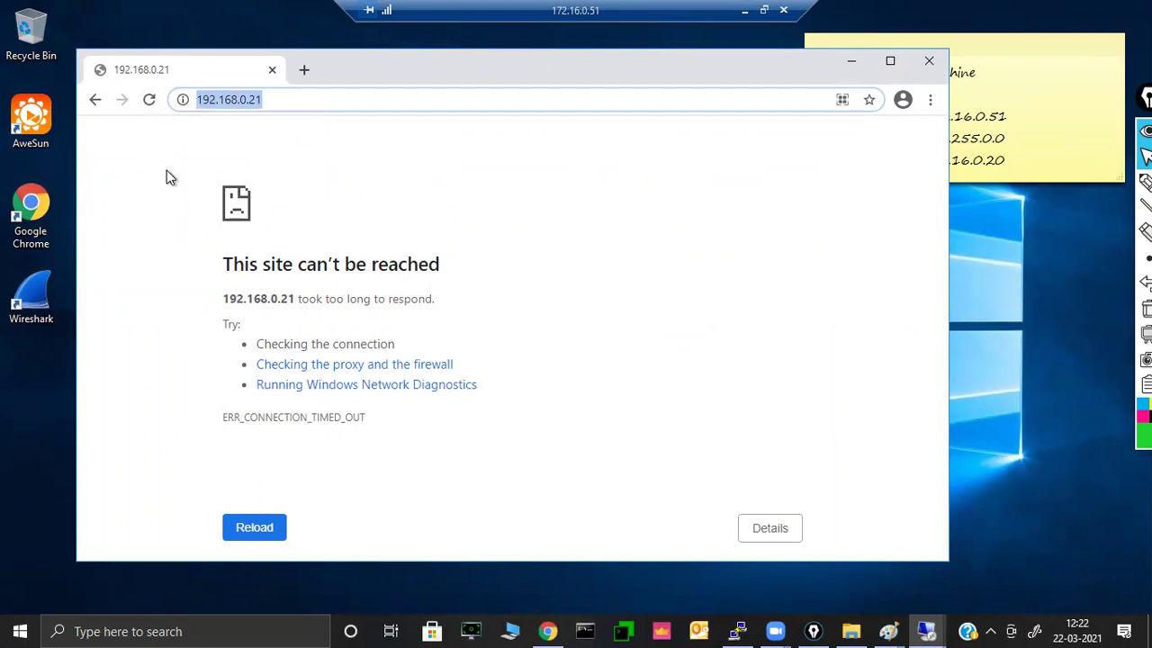
click(148, 103)
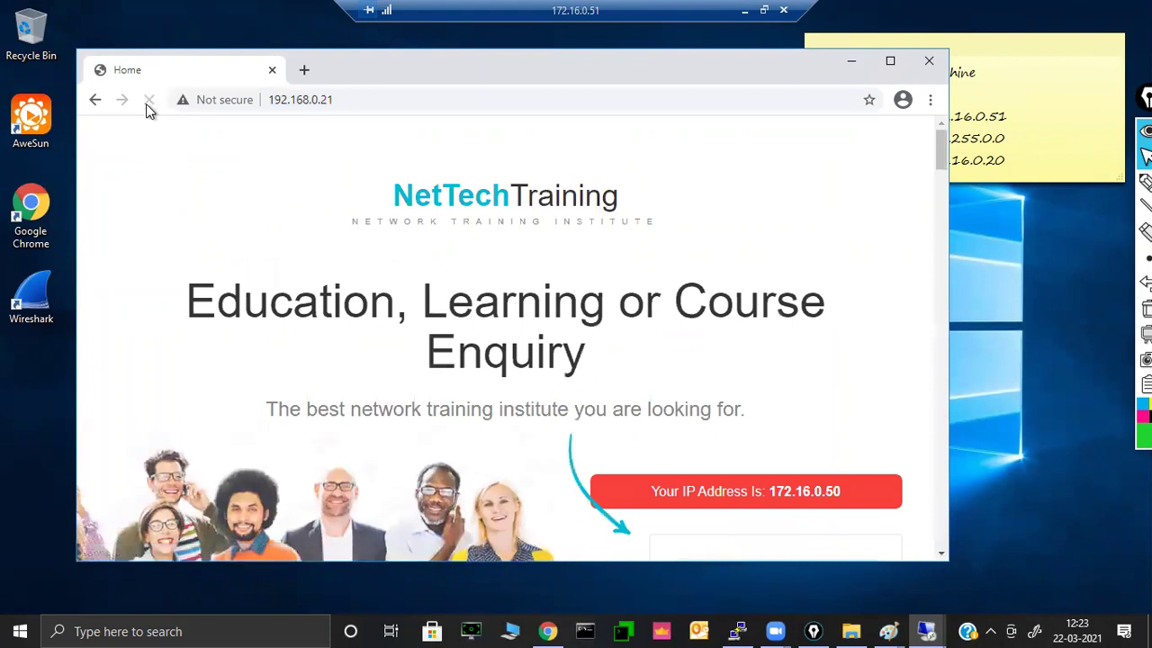
click(362, 102)
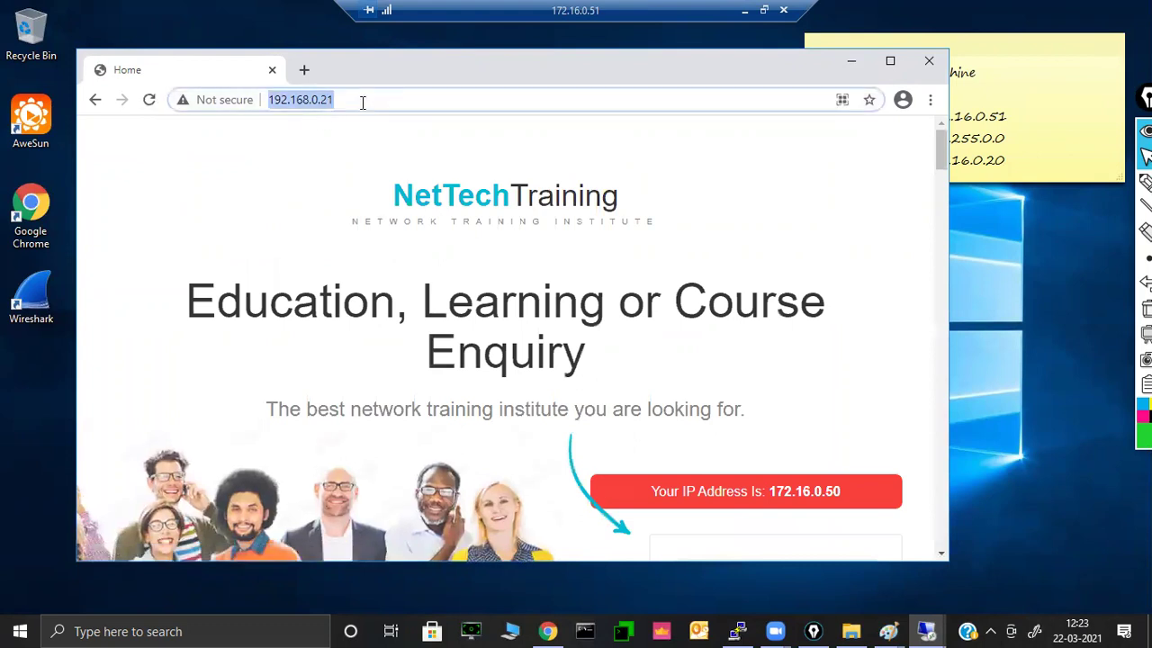
click(379, 101)
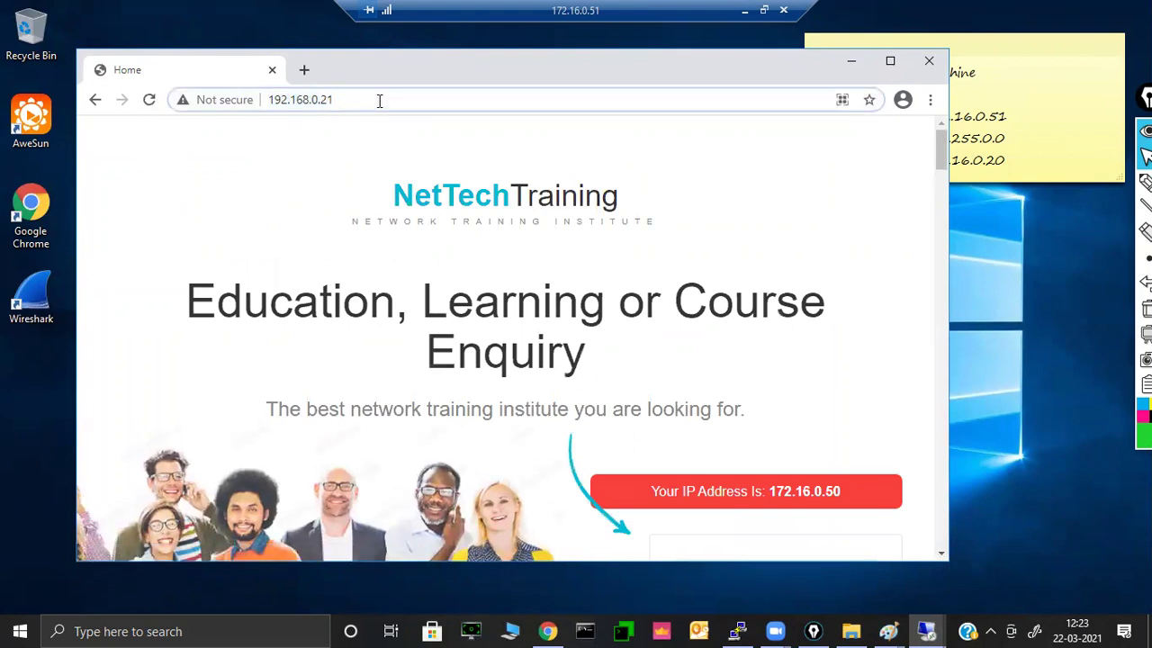
- Switch to the firewall's PuTTY session, list all sessions with destination 192.168.0.21, and select session 963's source translation line
click(745, 11)
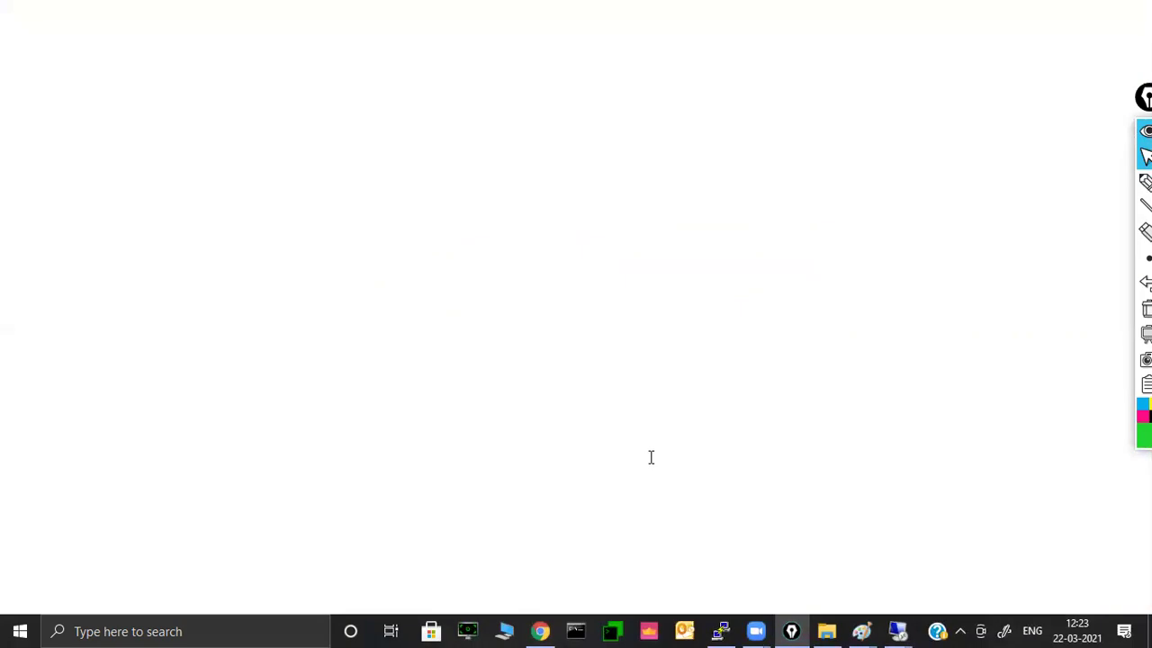
key(Return)
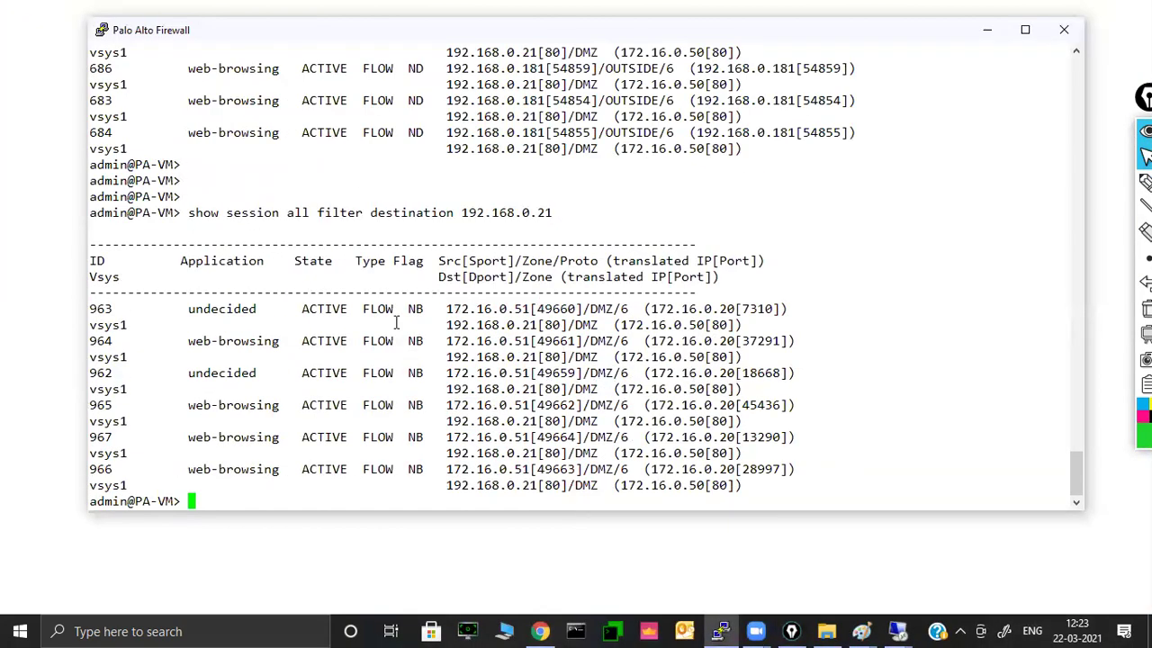
drag(404, 309, 796, 311)
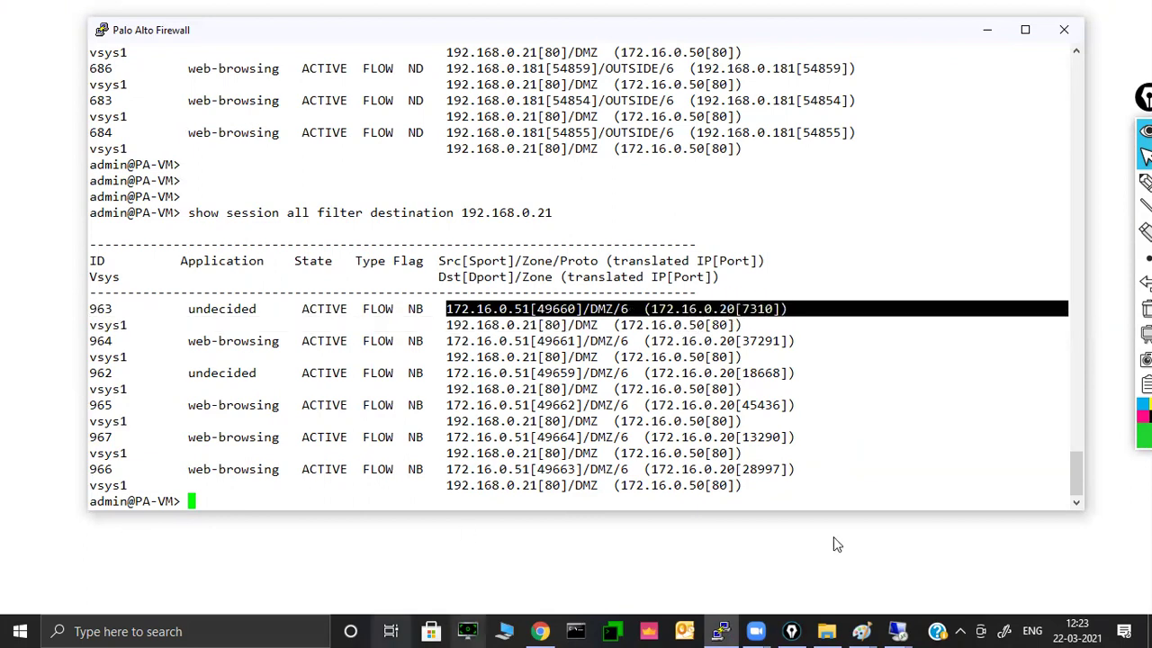
- Mark session 963's original and translated destinations in green, and draw arrows from the original source and destination to their translated addresses
click(1144, 182)
click(1080, 261)
drag(447, 326, 734, 331)
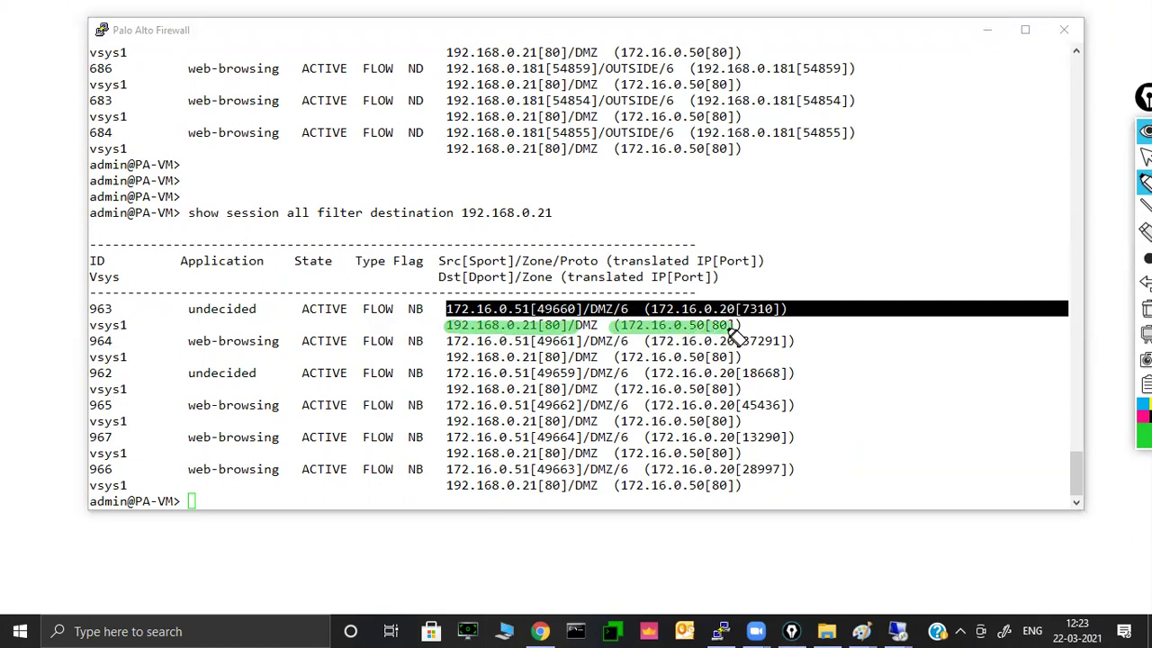
mouse_move(520, 302)
mouse_down()
mouse_move(586, 216)
mouse_move(713, 277)
mouse_move(668, 279)
mouse_move(727, 275)
mouse_move(743, 241)
mouse_up()
mouse_move(497, 345)
mouse_down()
mouse_move(648, 437)
mouse_move(689, 356)
mouse_move(675, 369)
mouse_move(654, 342)
mouse_up()
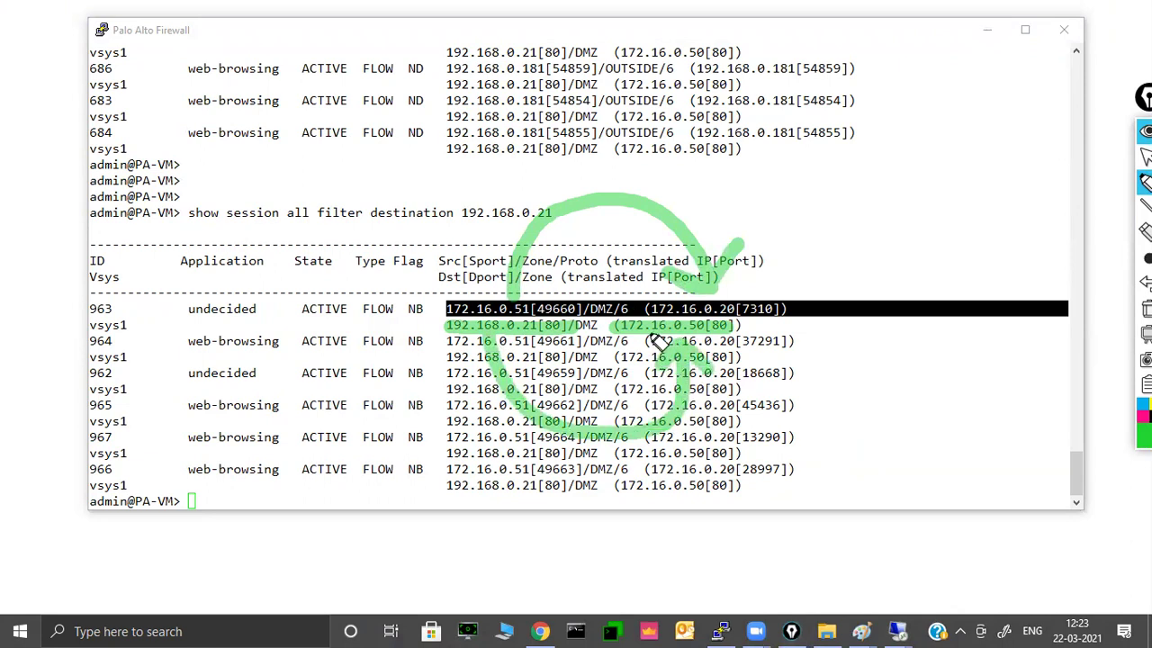
- Highlight the Flag column heading and session 964's NB flag in green, and clear all annotations
drag(393, 261, 427, 261)
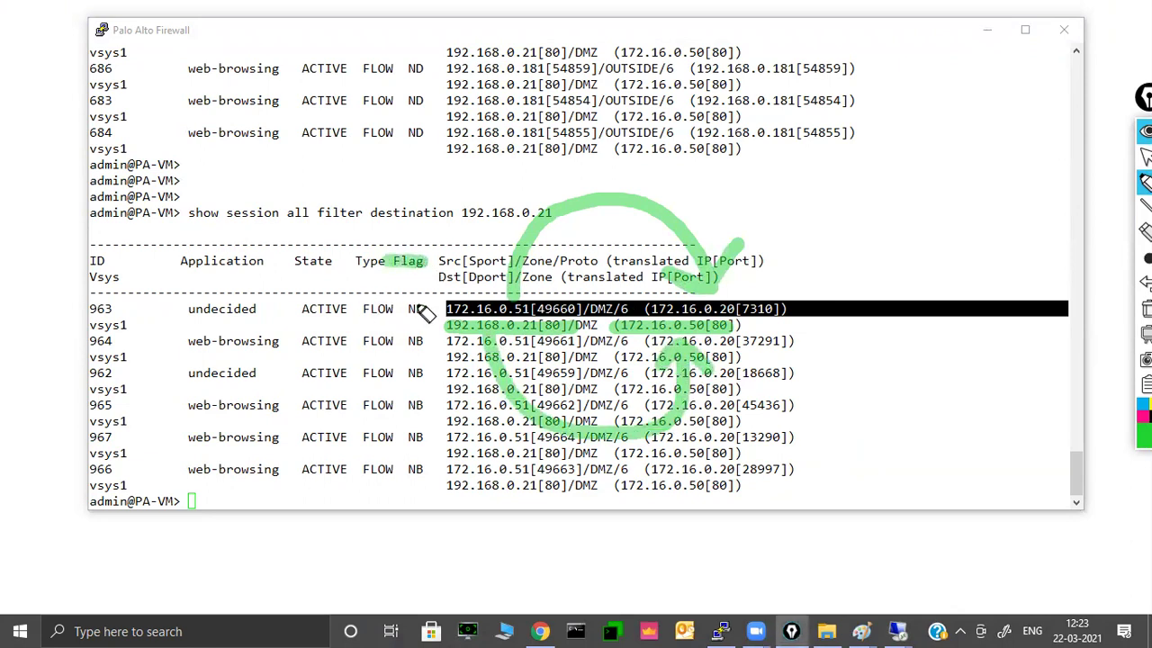
drag(412, 342, 420, 357)
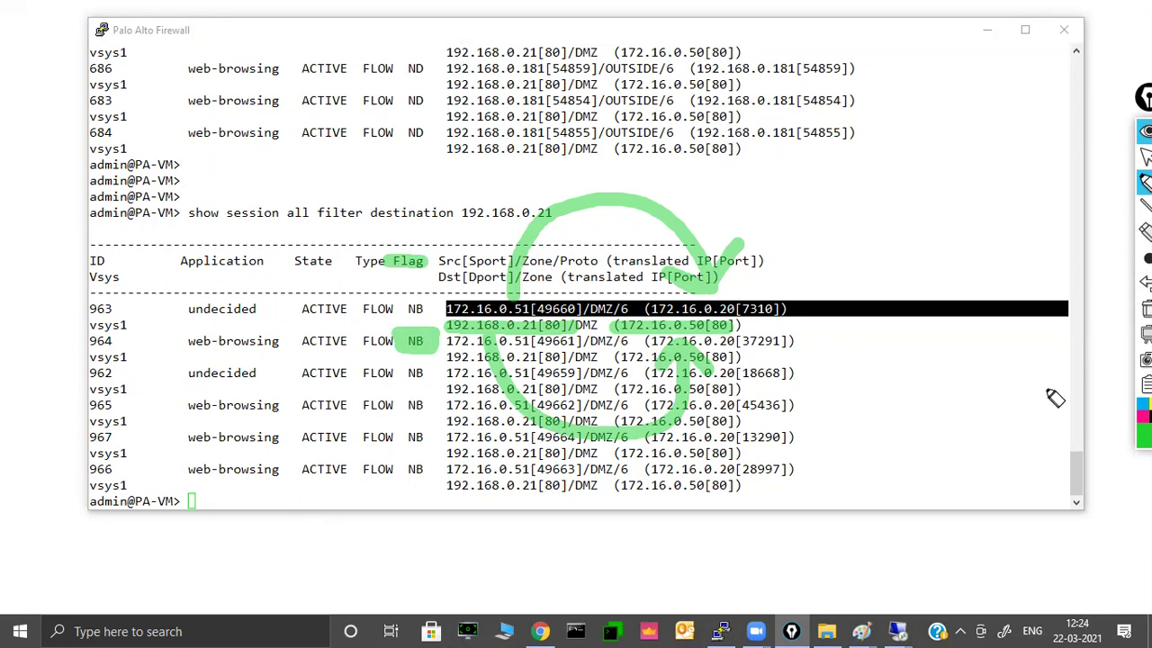
click(1146, 309)
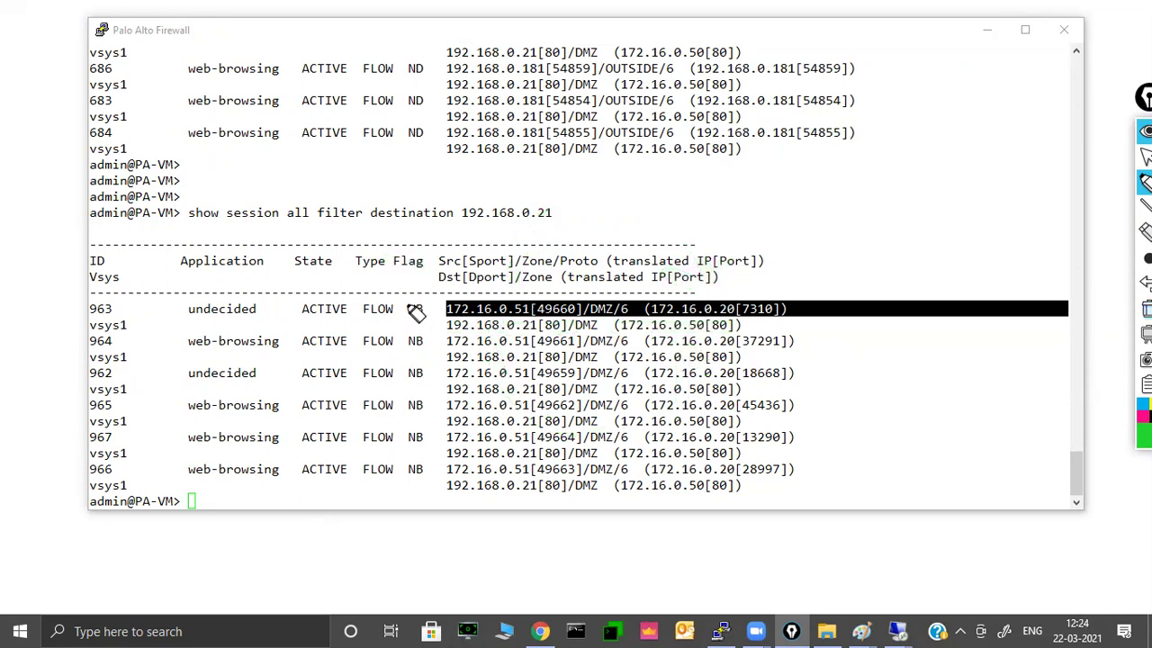
- Highlight the FLOW type and NB flag of session 963 with a green tick, clear the annotations, and leave drawing mode
mouse_move(360, 310)
mouse_down()
mouse_move(422, 309)
mouse_move(490, 260)
mouse_up()
click(559, 240)
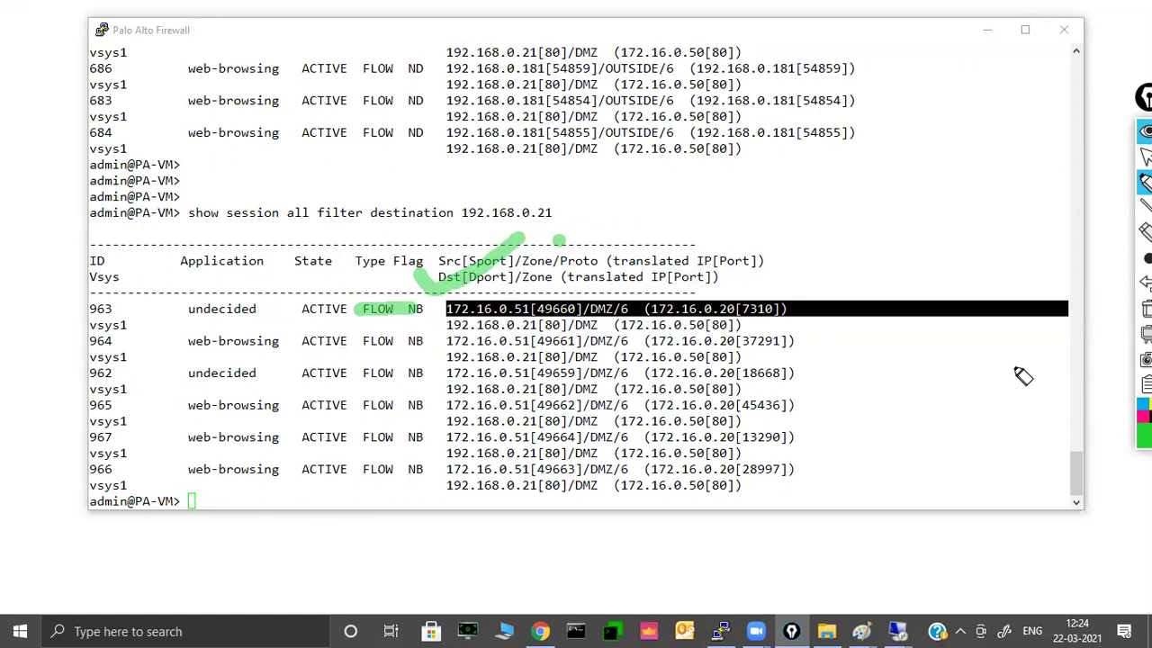
click(1145, 307)
mouse_move(1144, 258)
click(1145, 156)
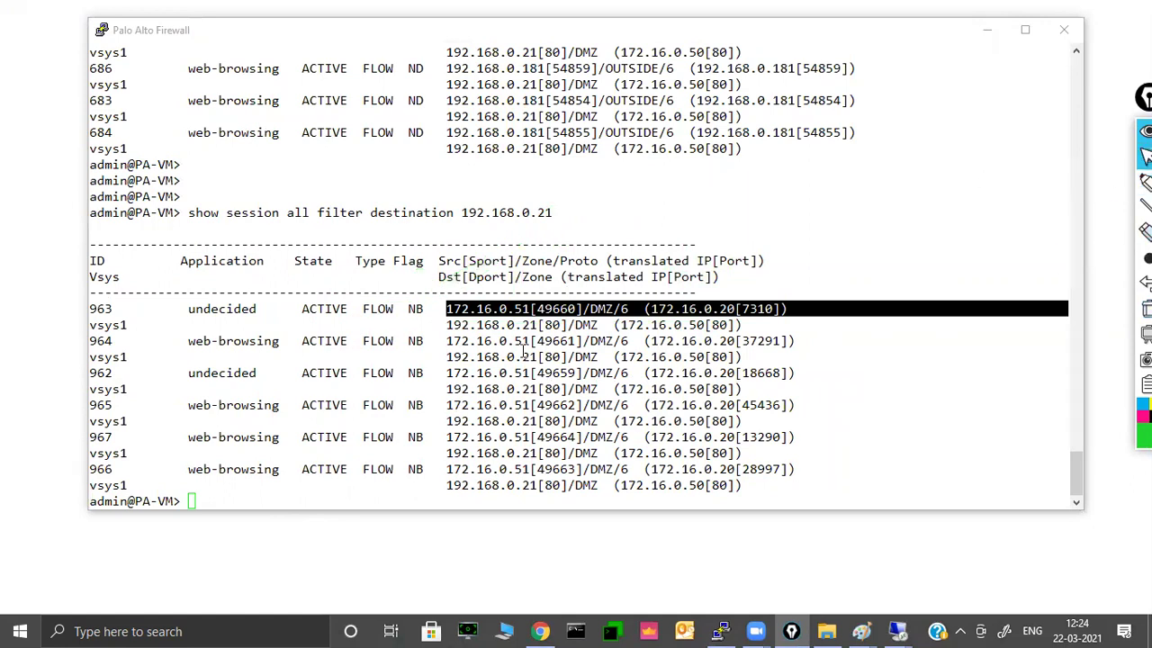
- Run show session id 963, examine the destination of the s2c flow, and page through the remaining session details
click(516, 372)
text(show session )
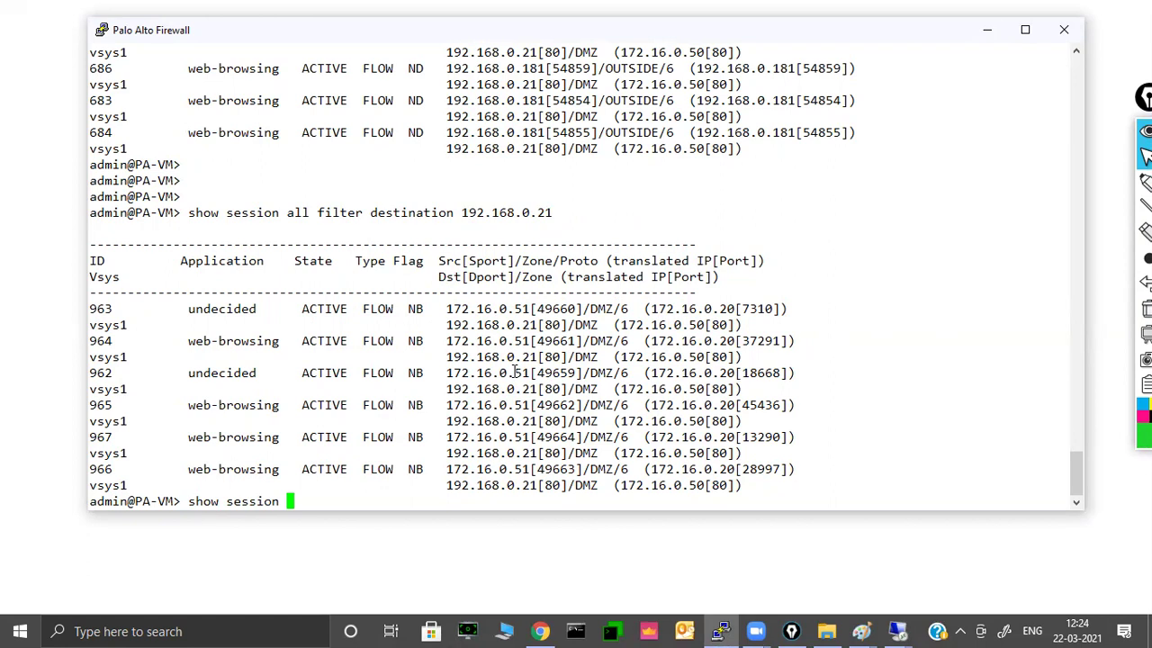
text(id 963)
key(Return)
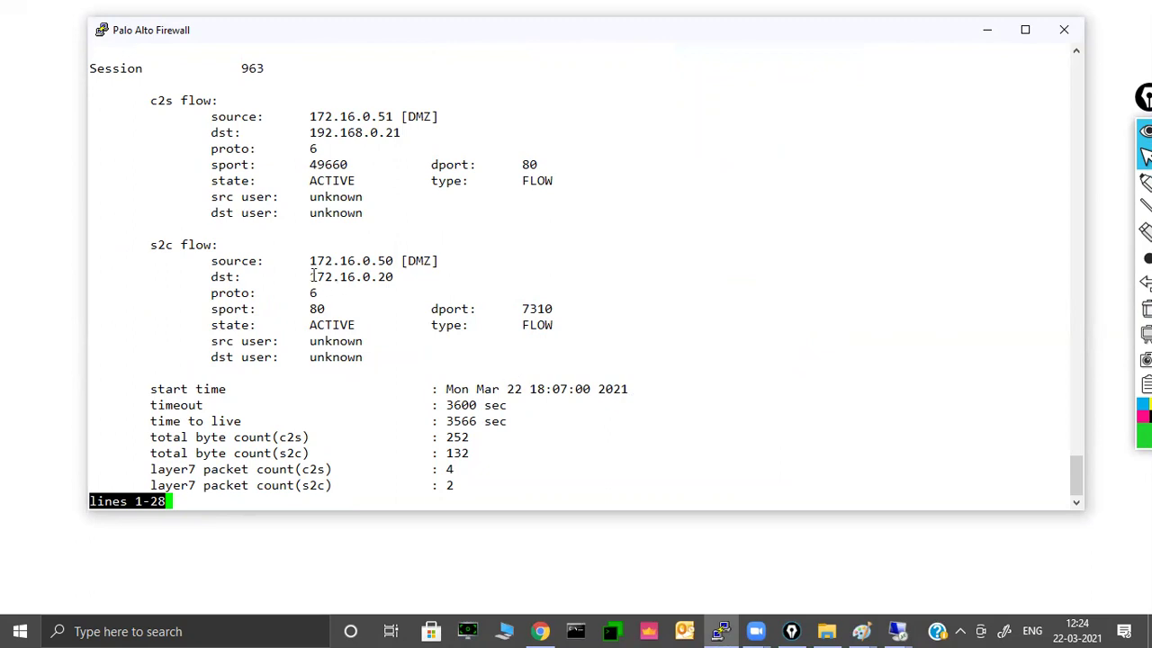
drag(296, 260, 364, 277)
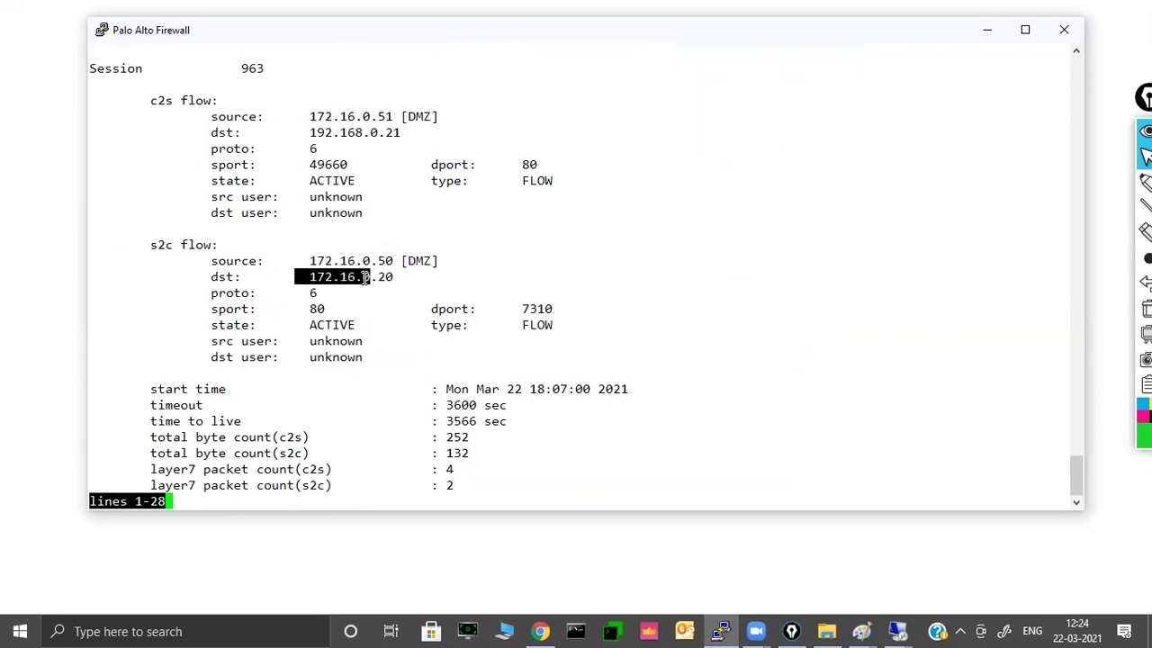
key(space)
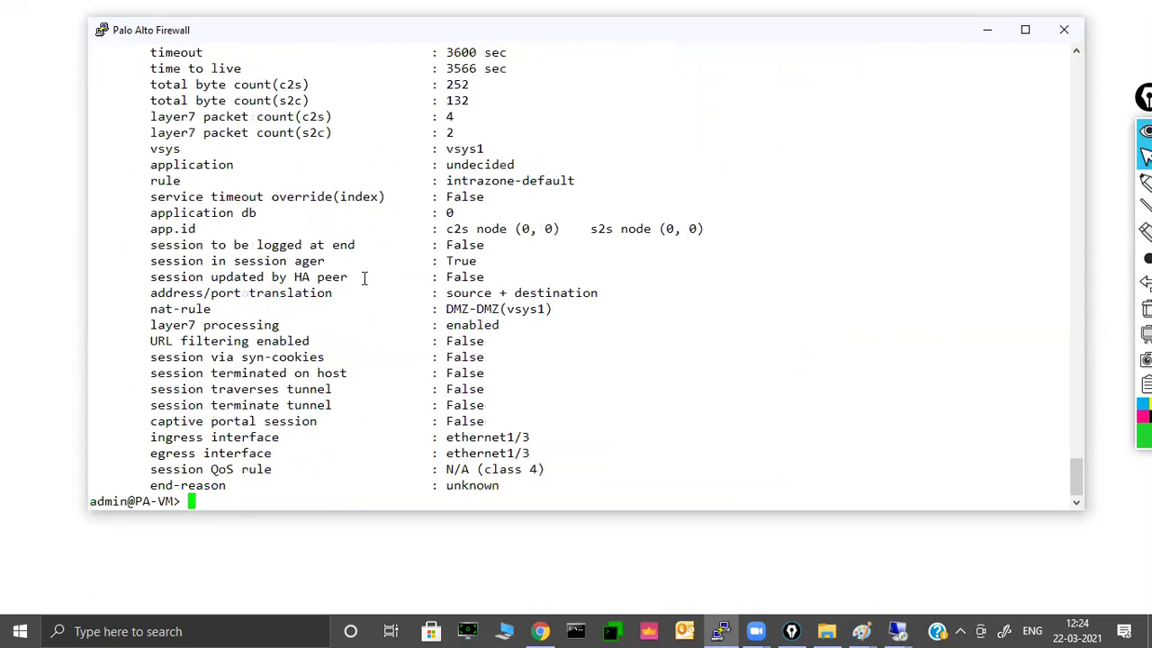
- Switch to the U-turn NAT topology in Paint and activate the annotation pen
click(987, 30)
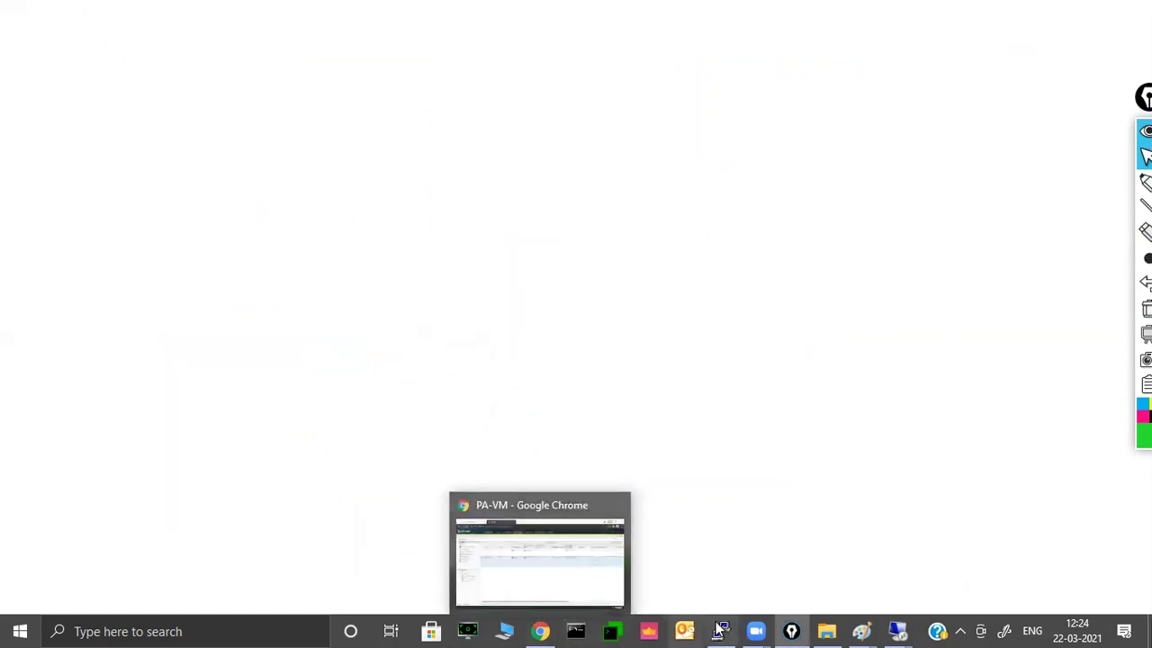
mouse_move(866, 629)
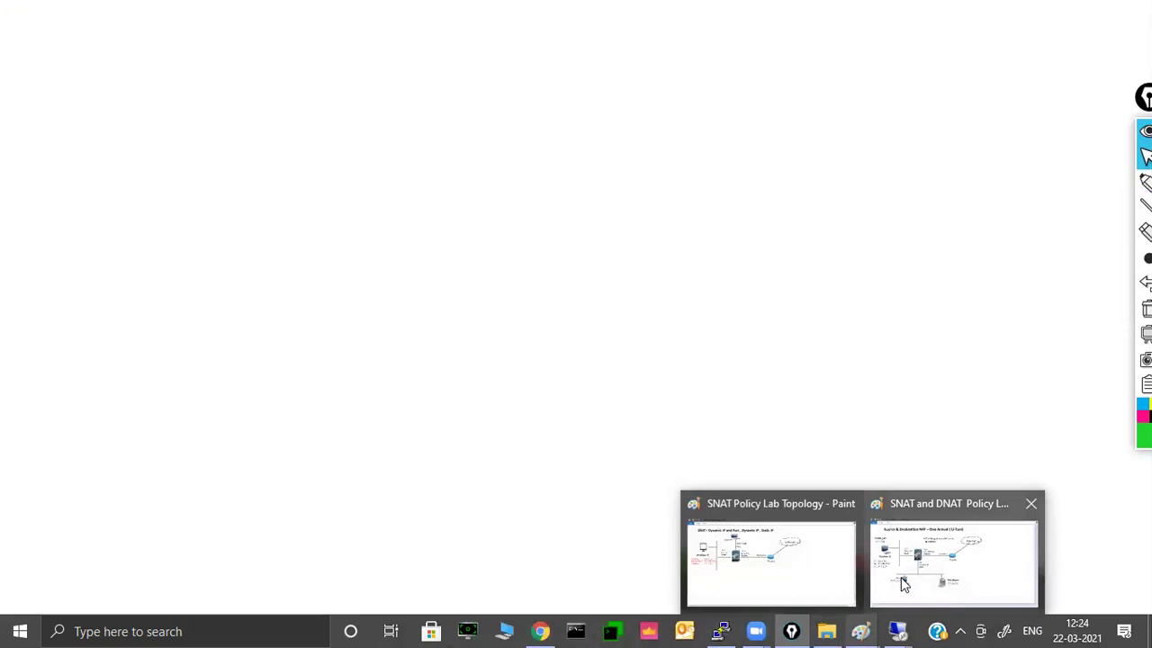
click(954, 554)
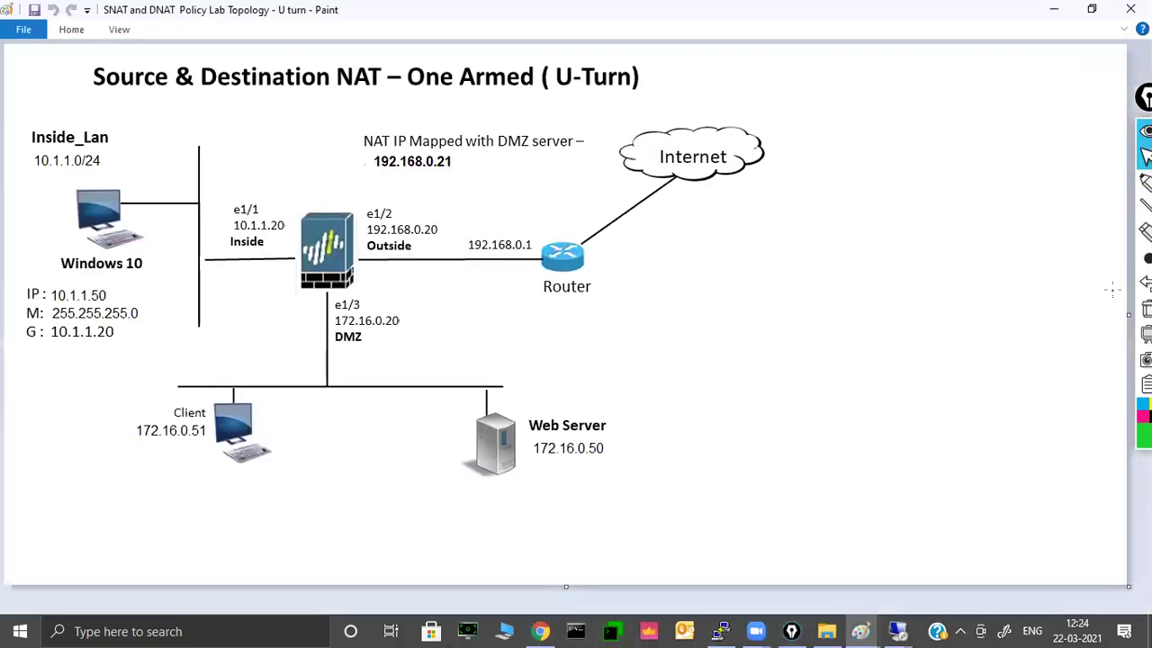
click(1144, 182)
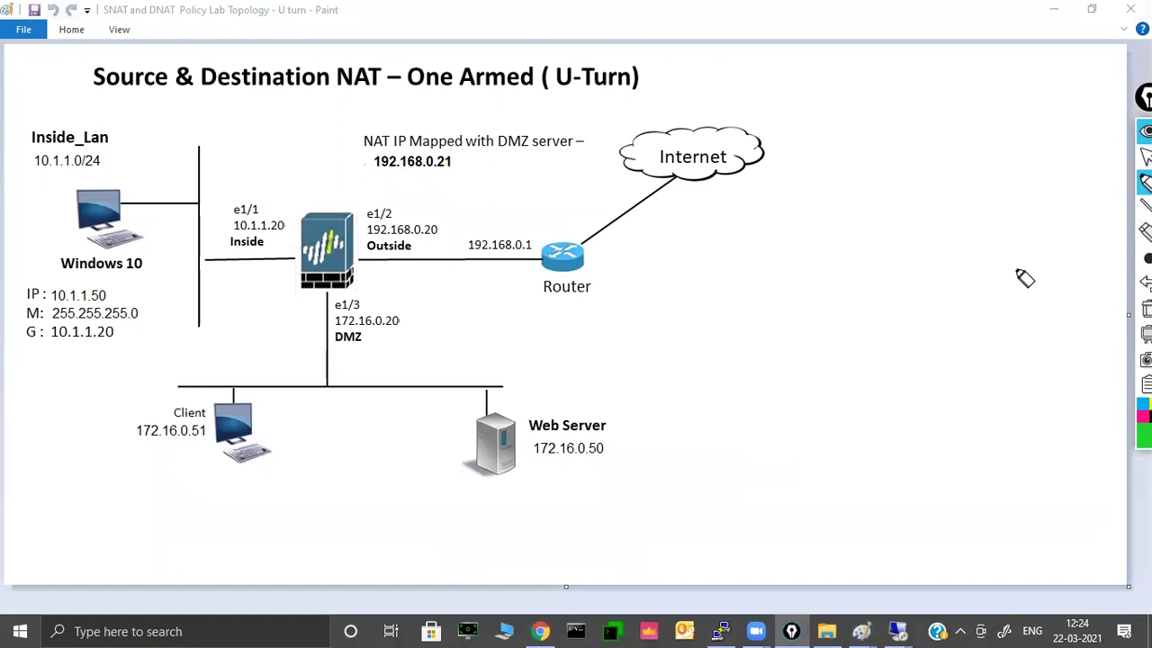
click(1044, 259)
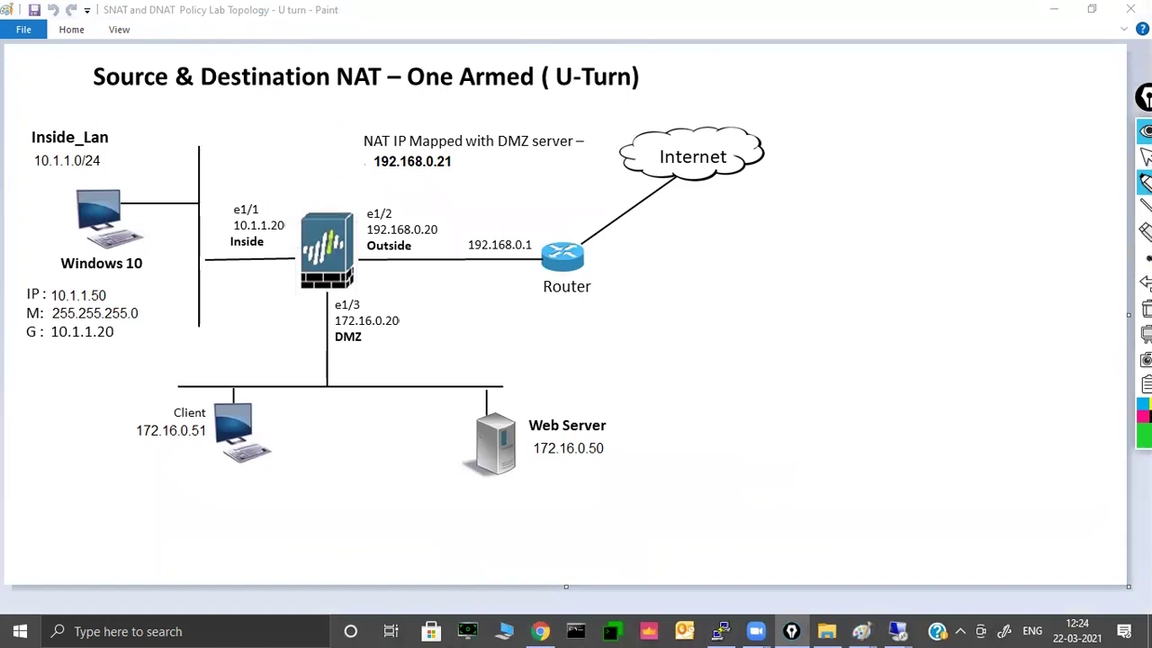